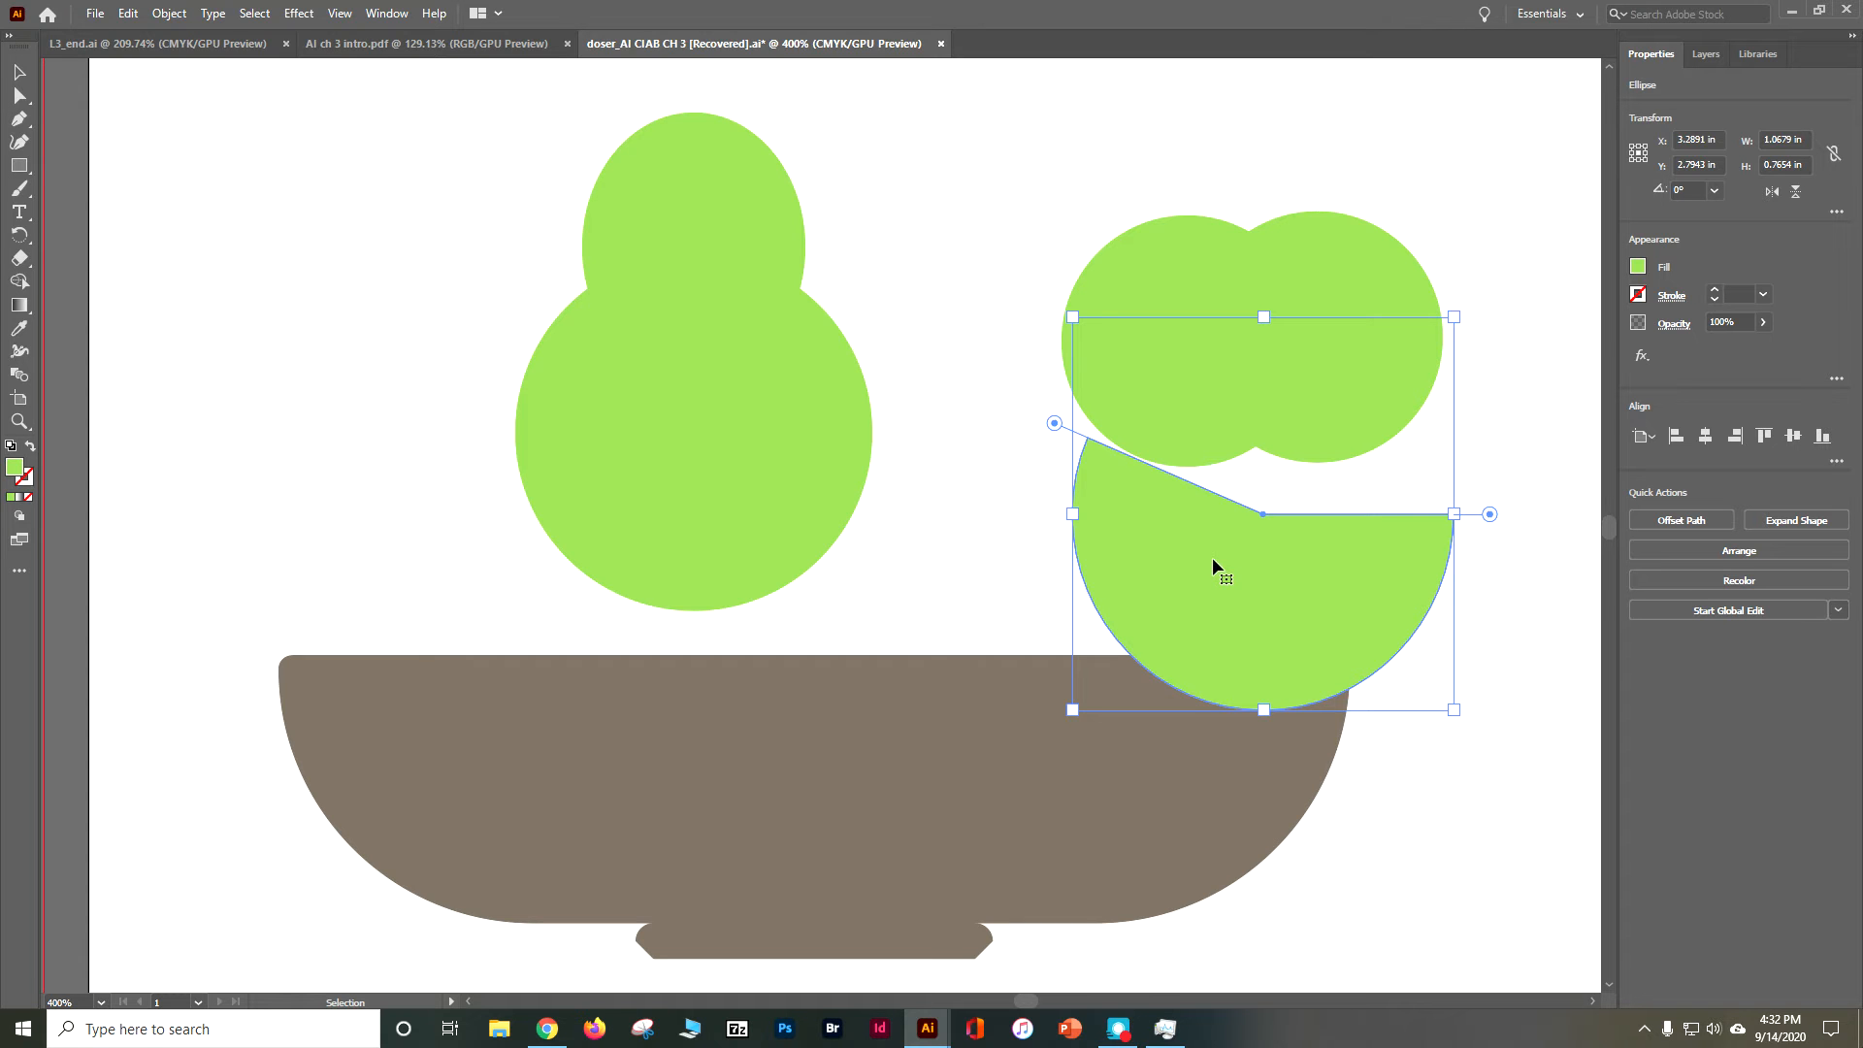
Set the pie start angle of the selected ellipse to 180° and move the half-ellipse up over the two overlapping circles
click(1841, 211)
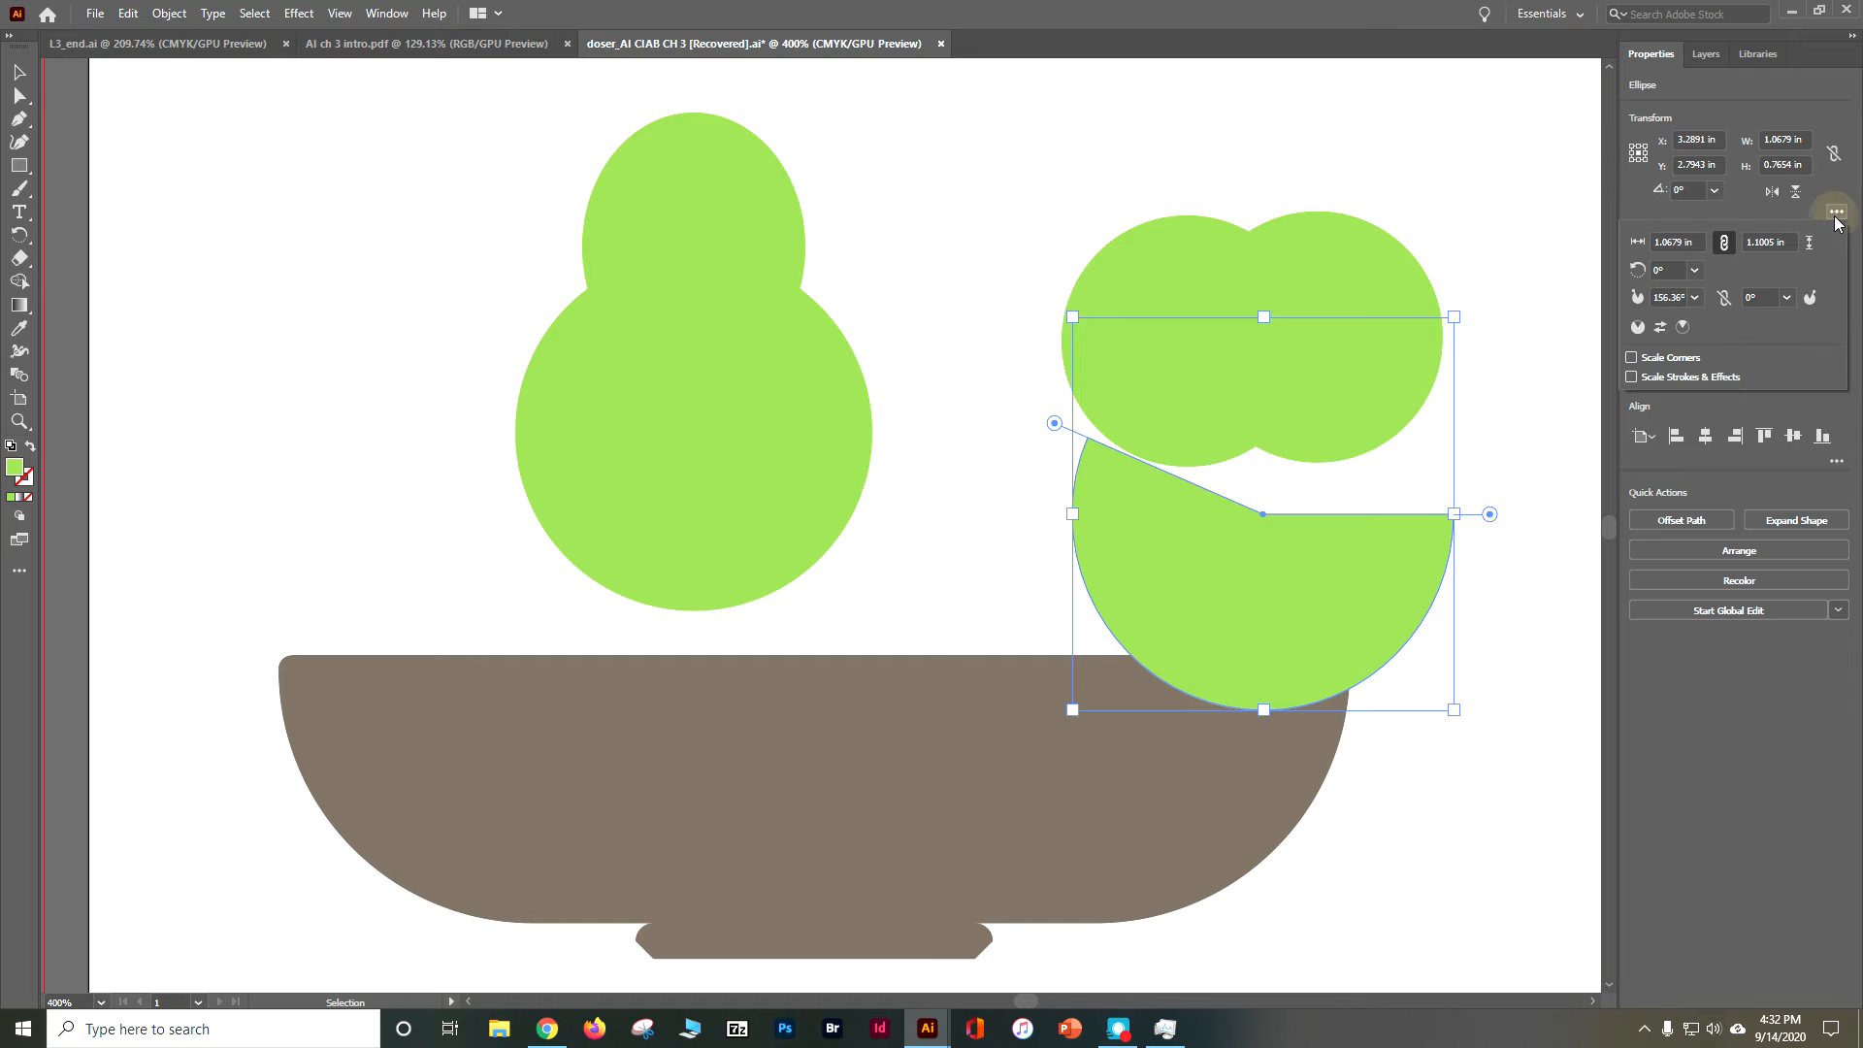
click(1683, 297)
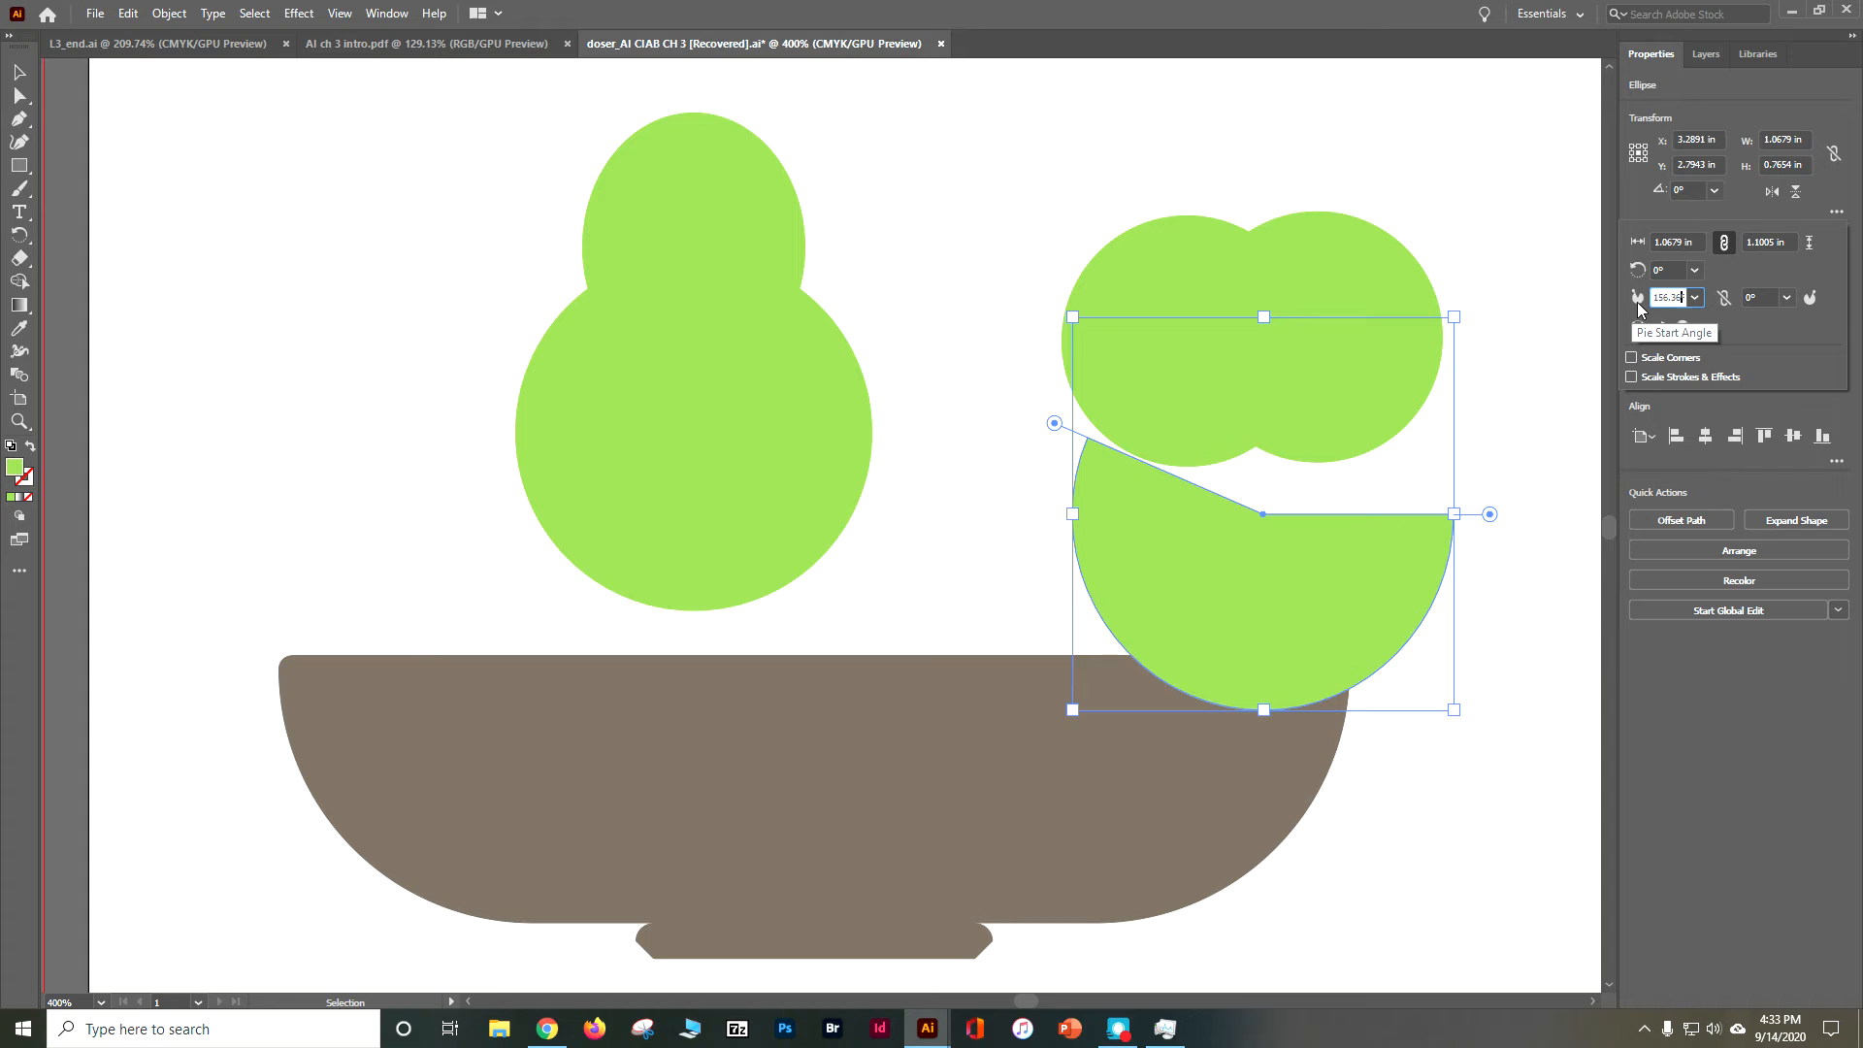
drag(1651, 297, 1688, 296)
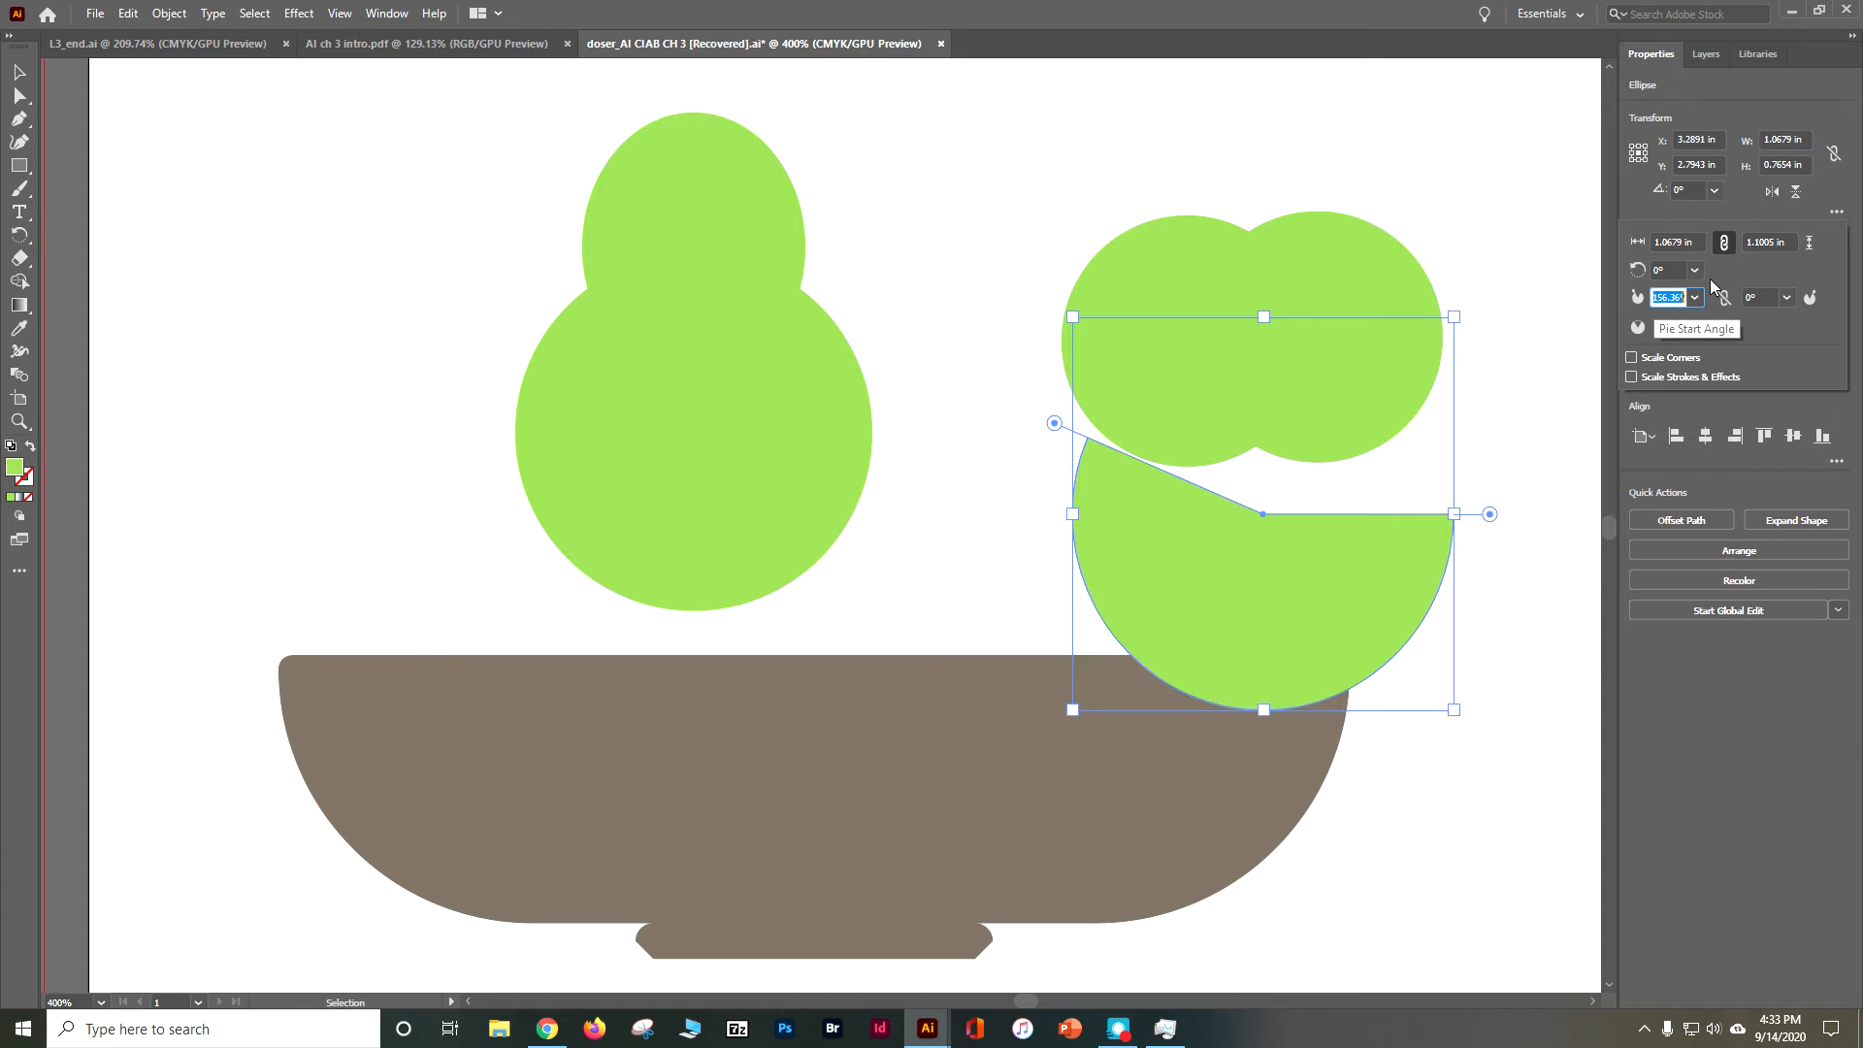
text(180)
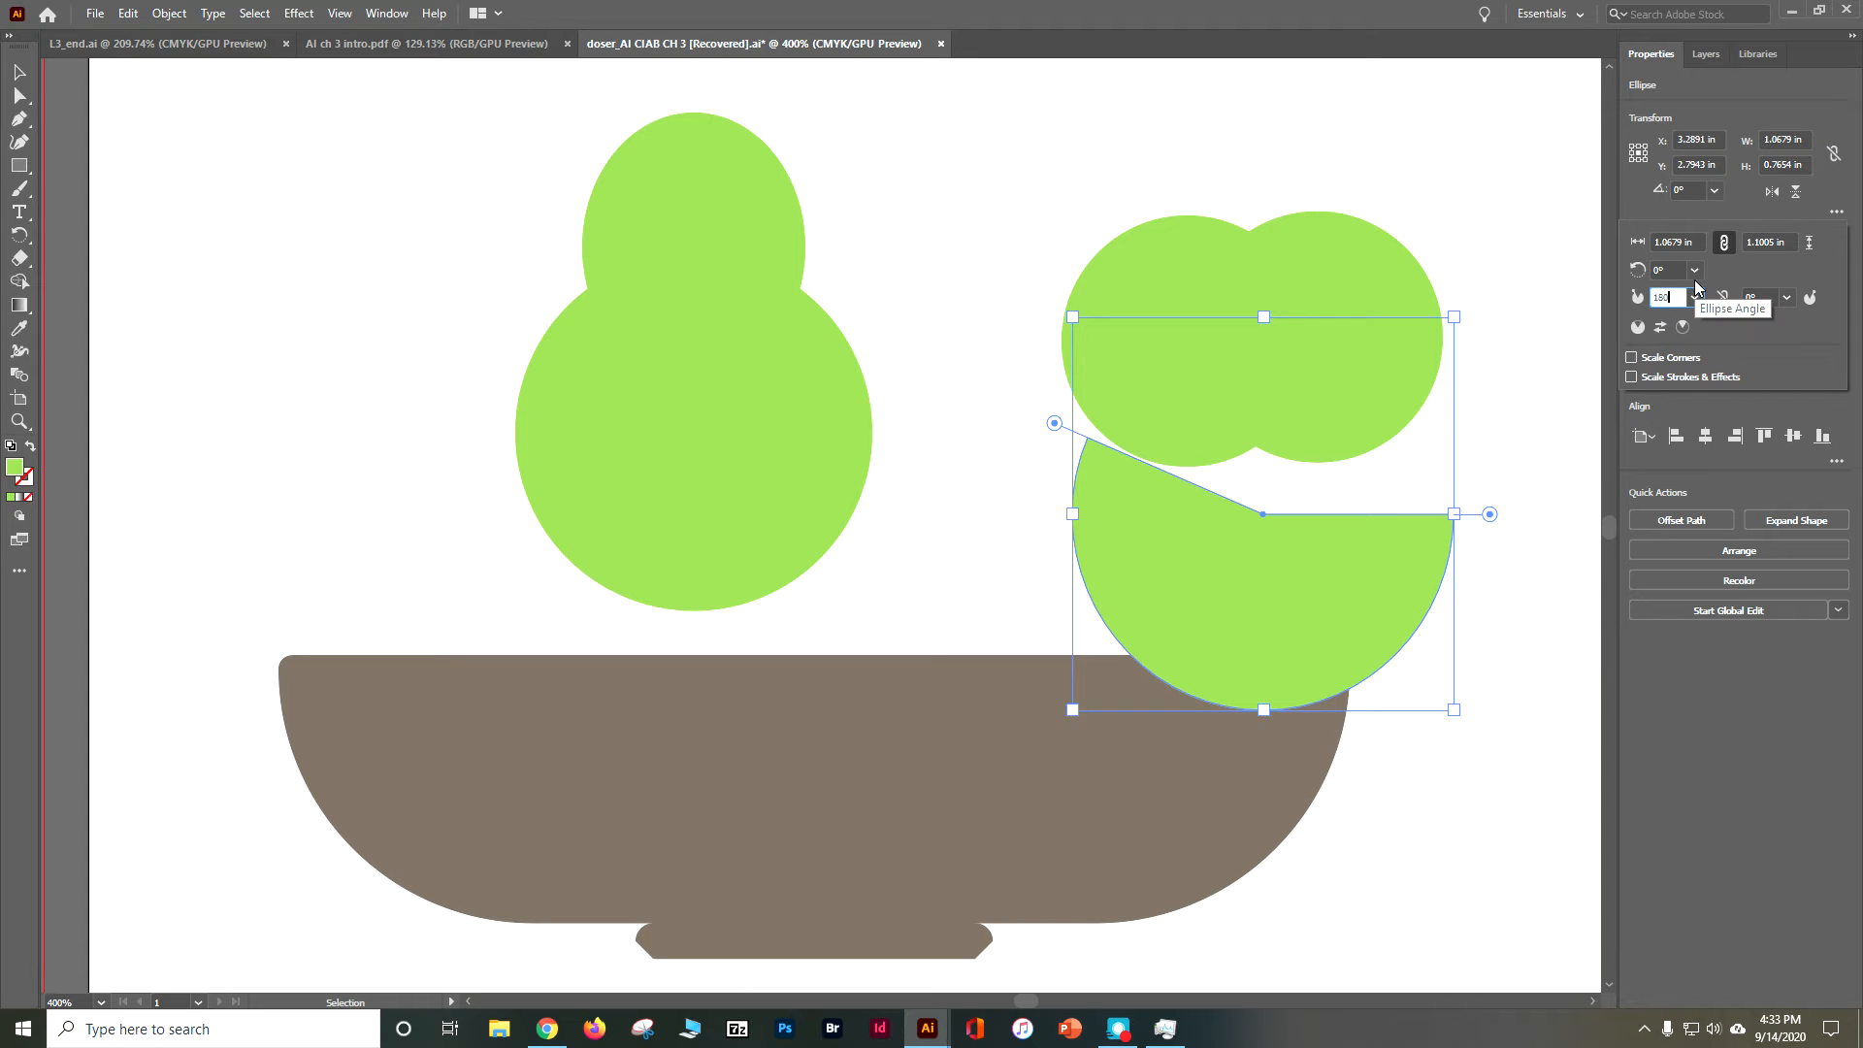
key(Tab)
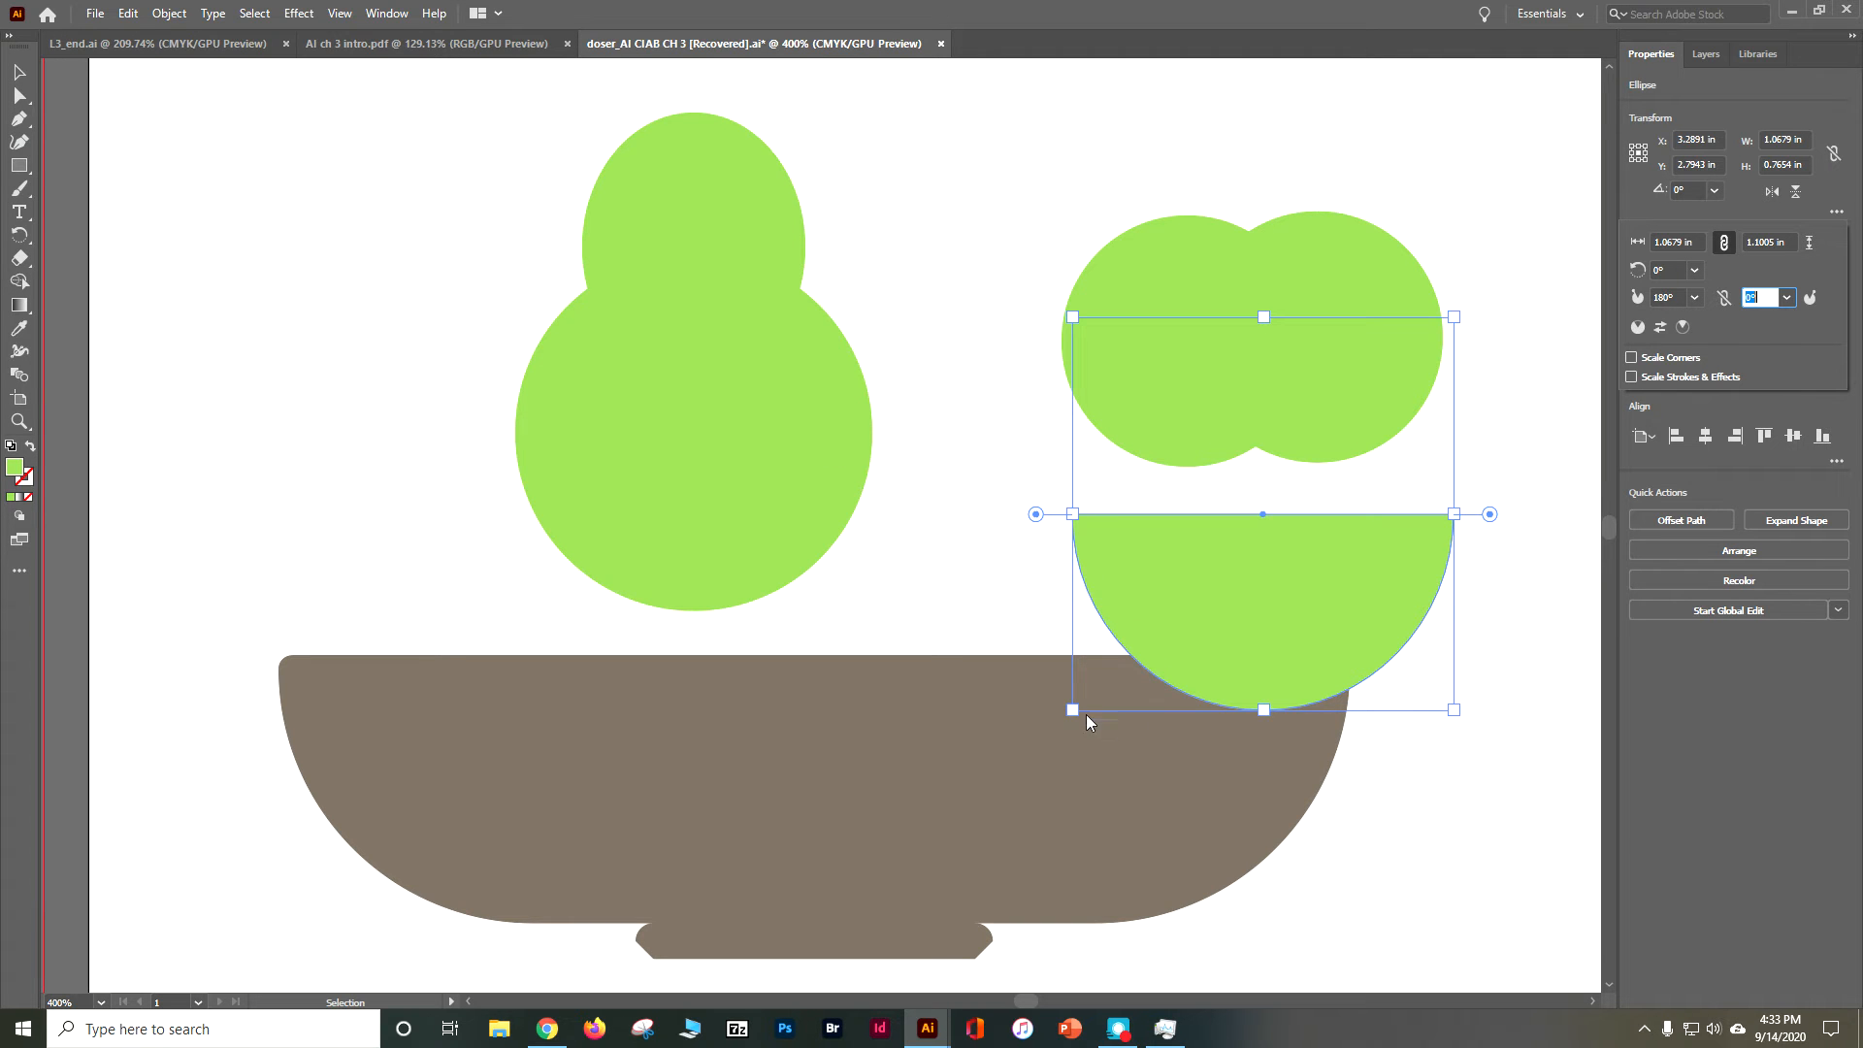
click(1263, 513)
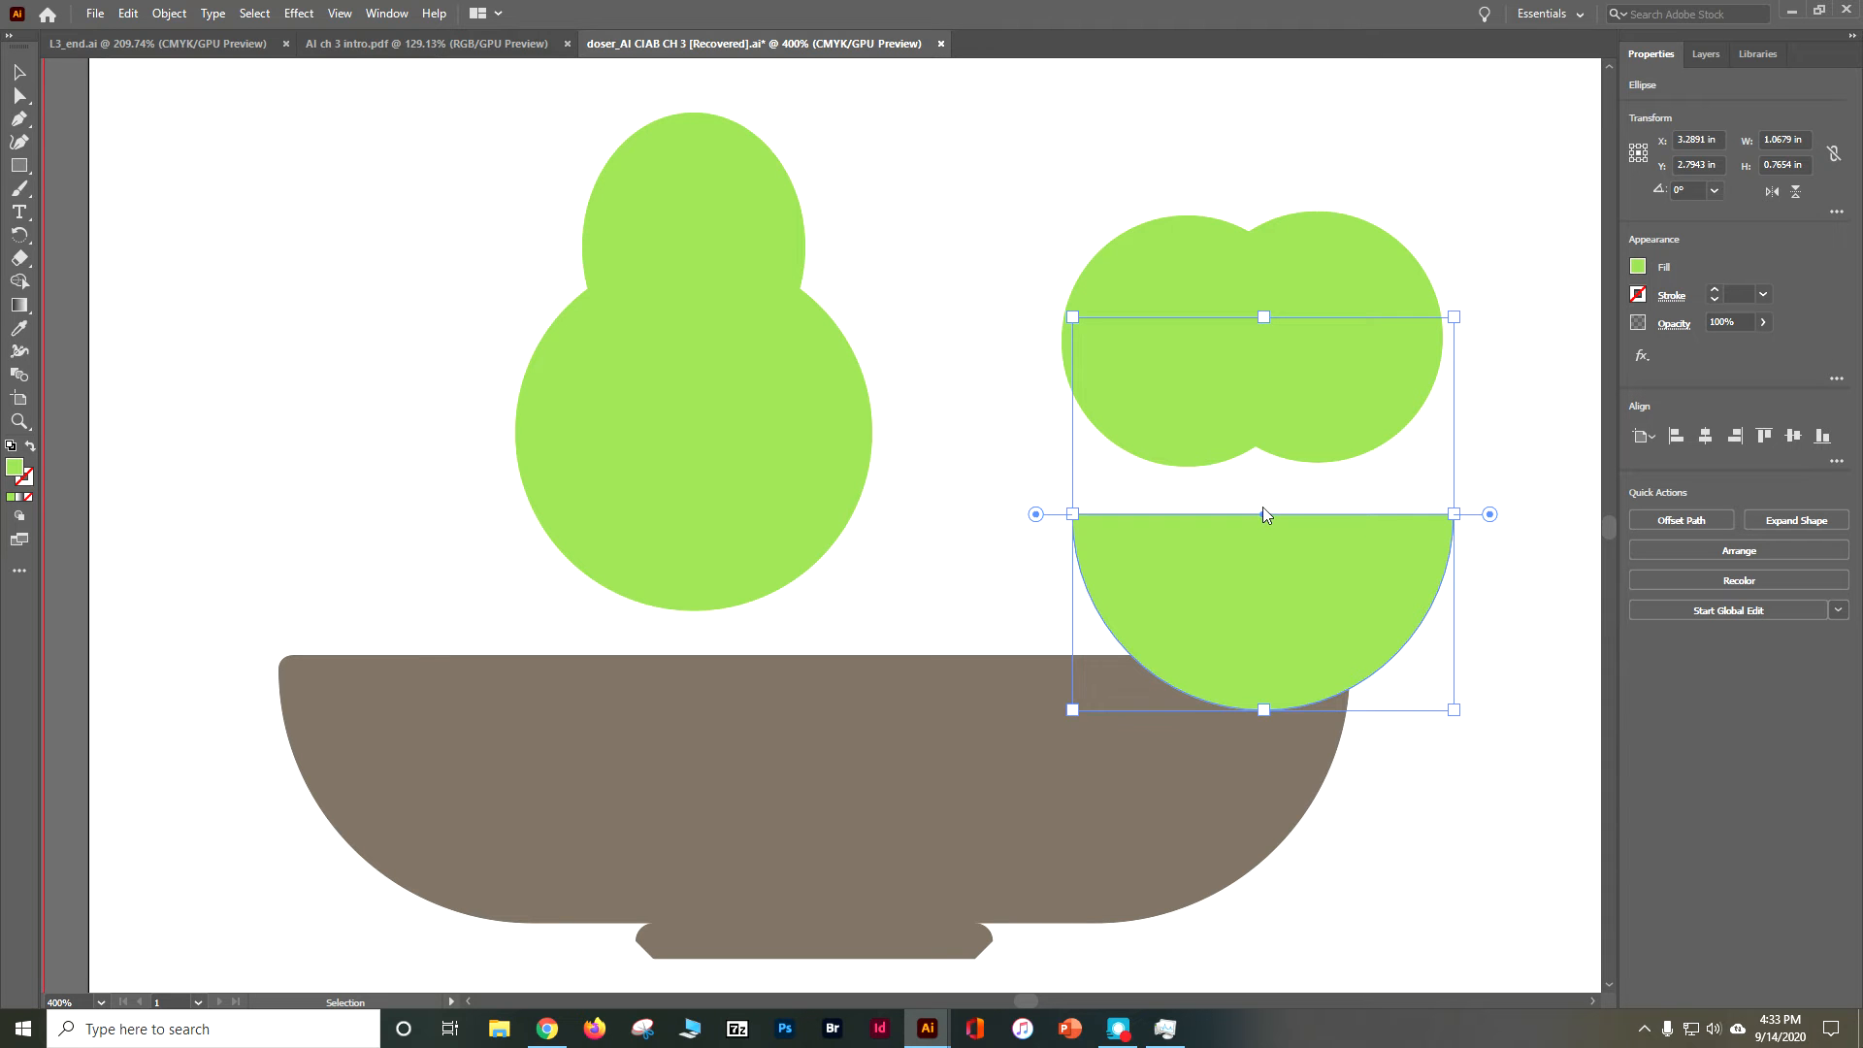
drag(1262, 513, 1248, 325)
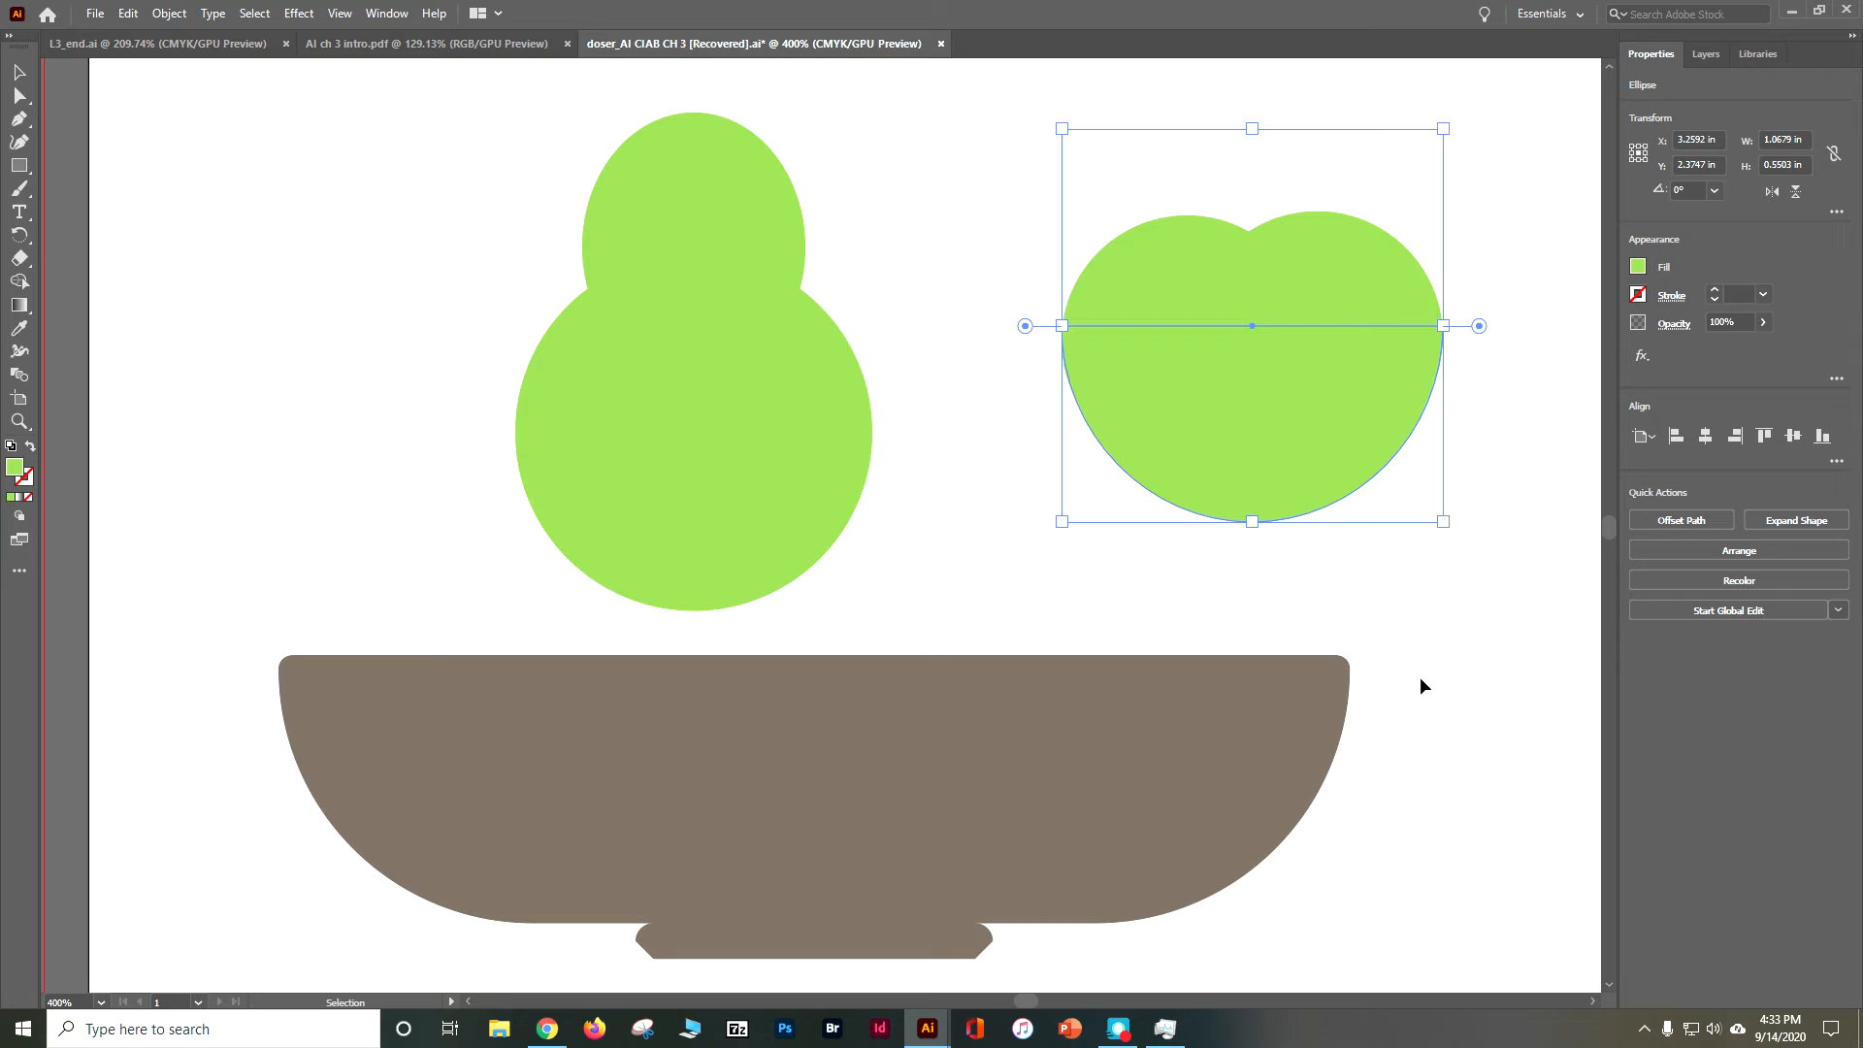
Fill both overlapping circles and the half-ellipse with red to form the apple
drag(982, 182, 1518, 506)
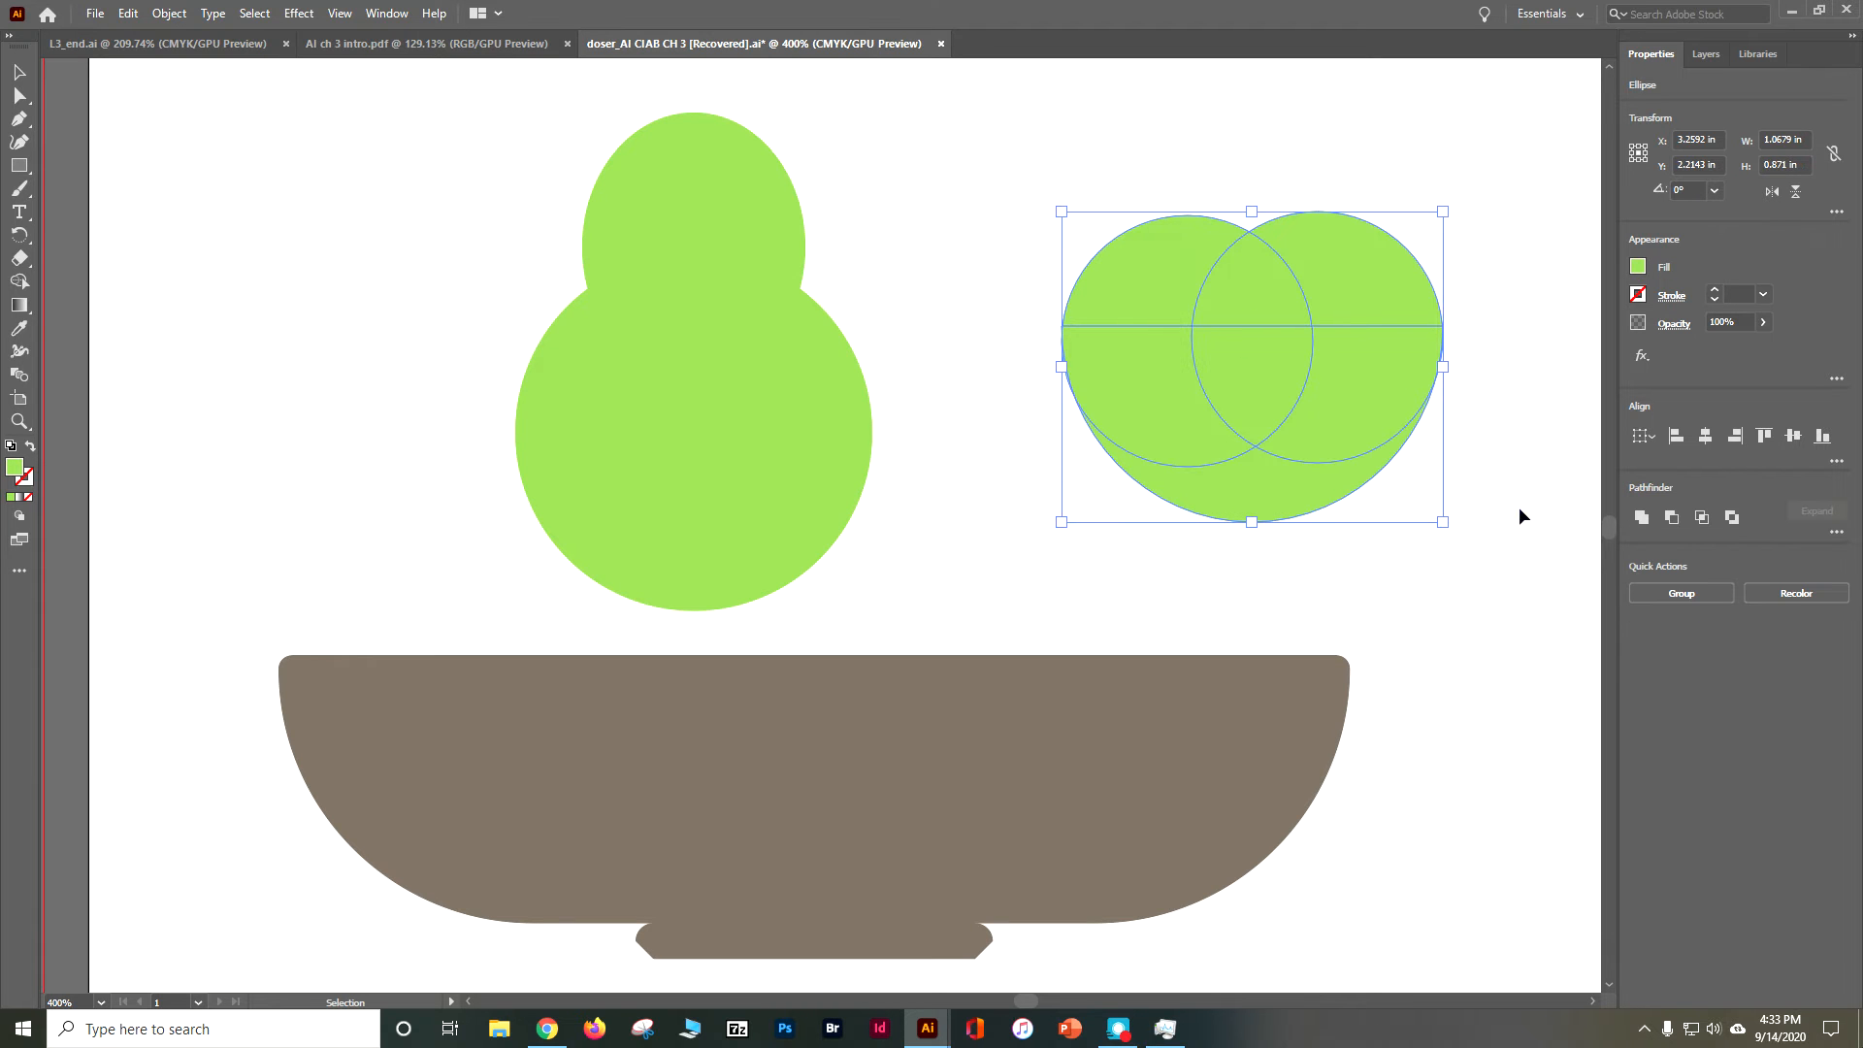
click(1638, 269)
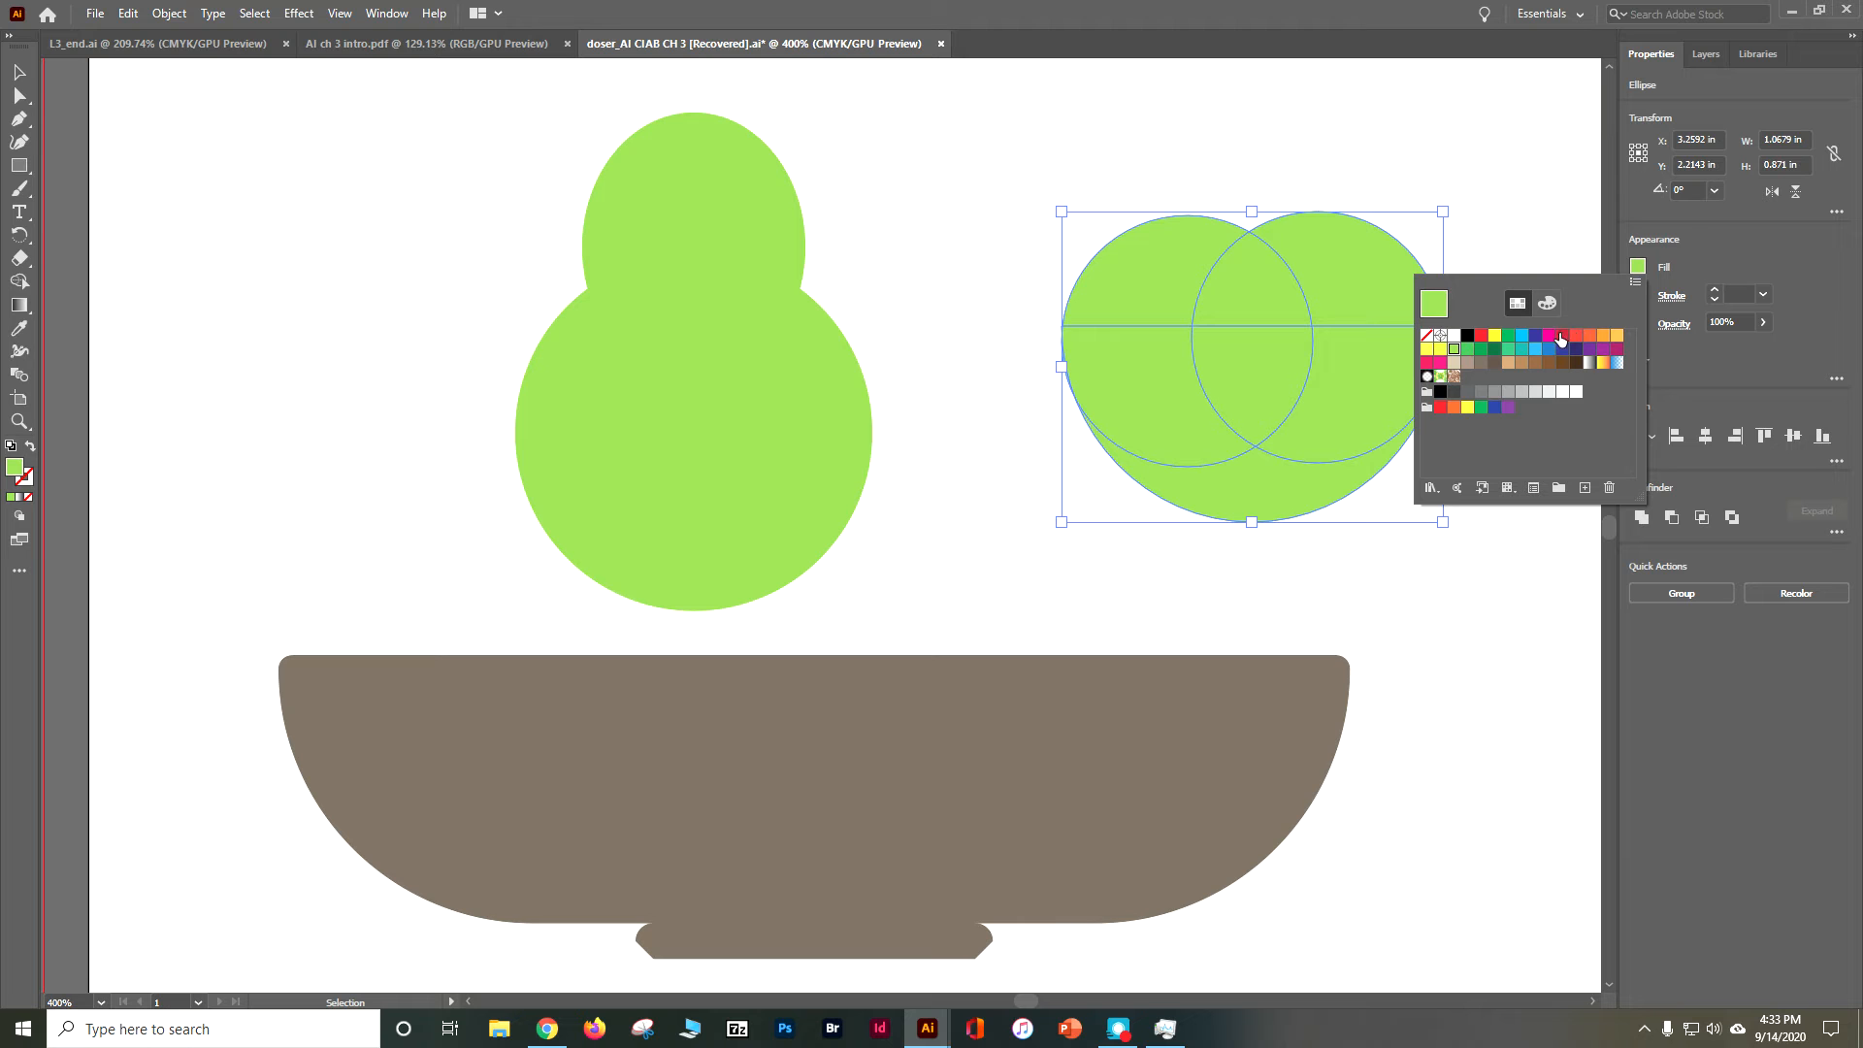
click(1481, 335)
key(Escape)
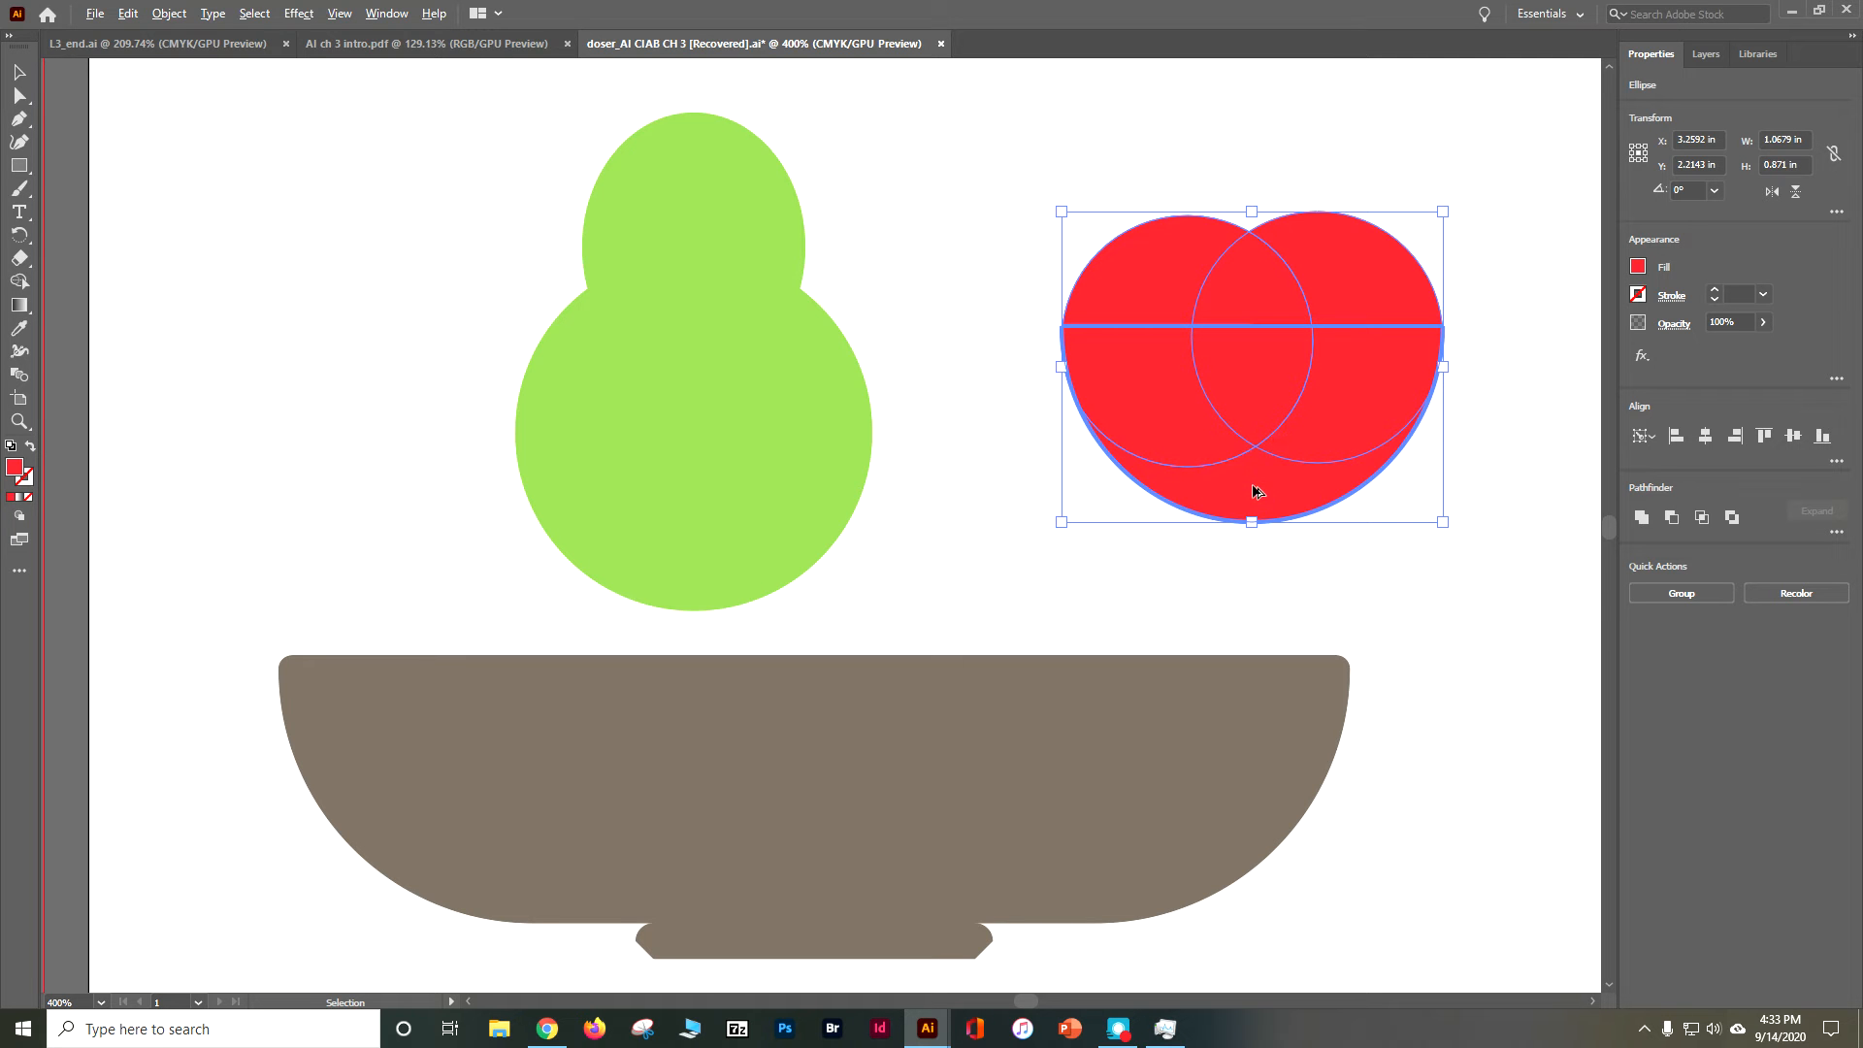
drag(1253, 491, 1279, 430)
click(1506, 429)
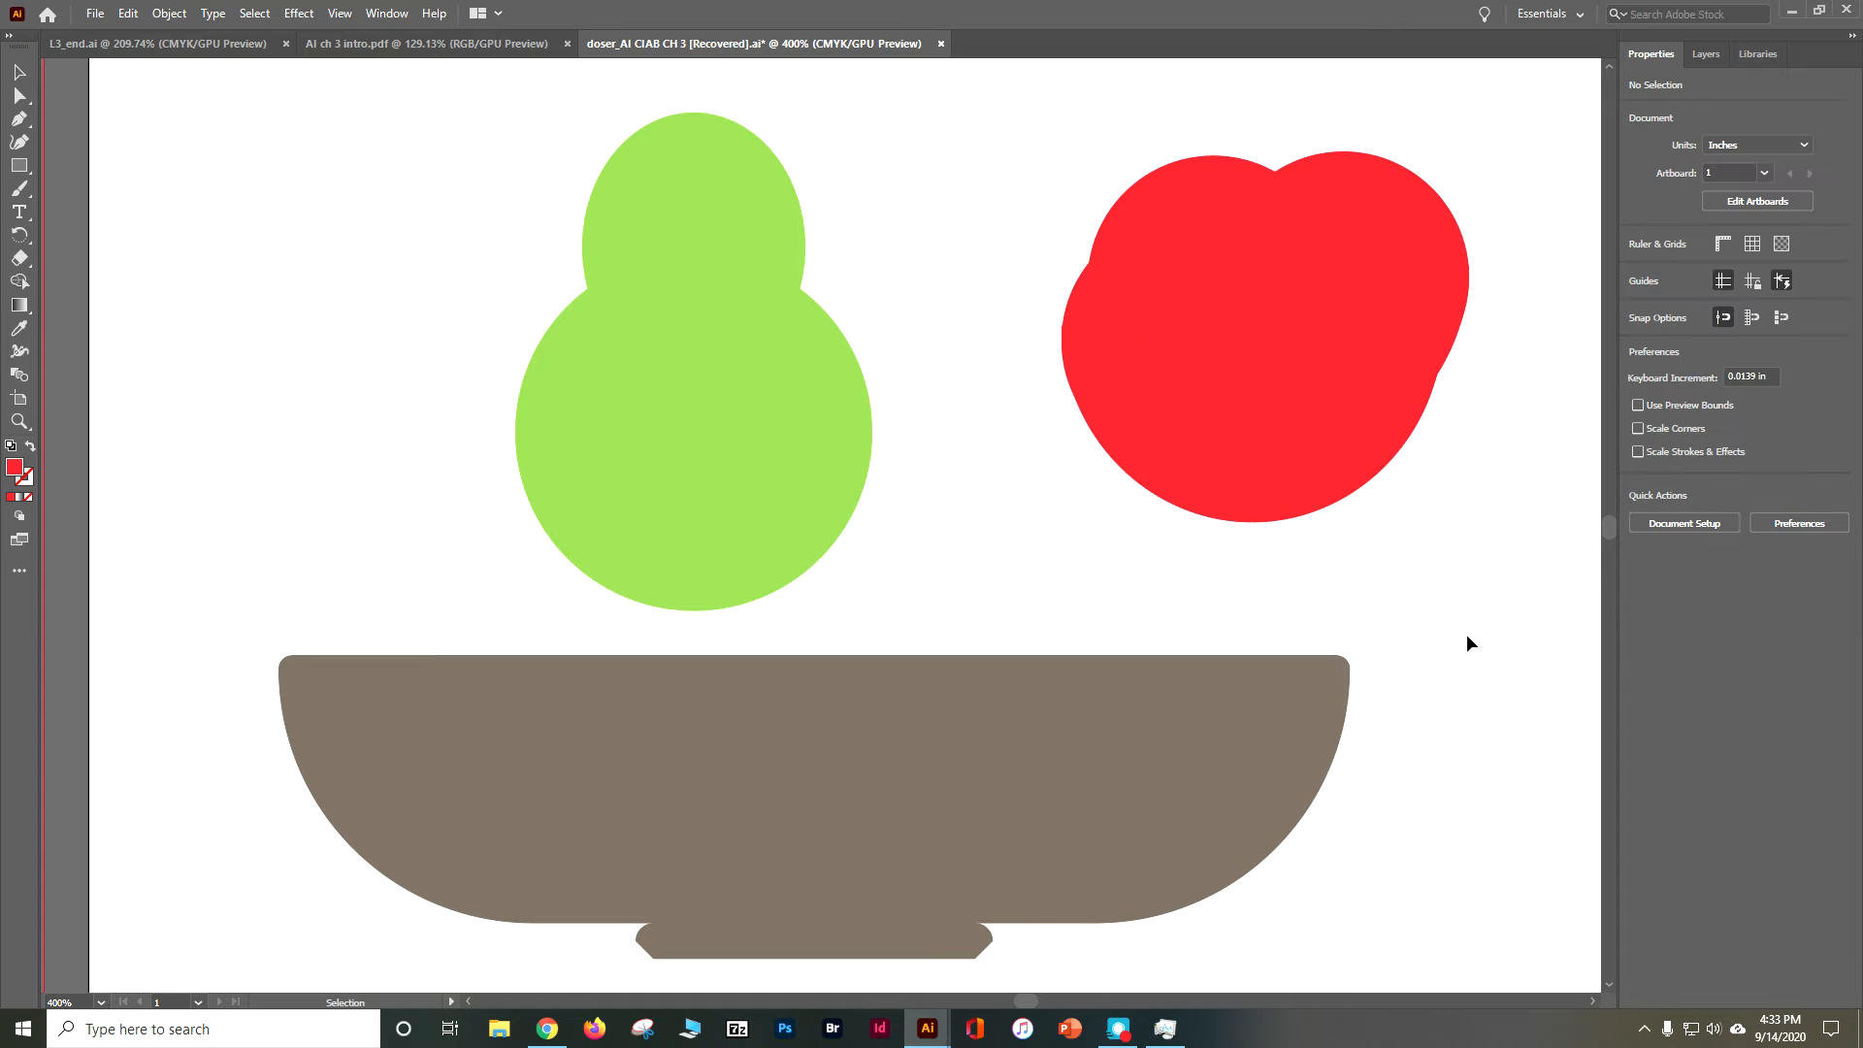
key(ctrl+z)
Duplicate the red half-ellipse and place the copy over the right end of the bowl
click(1471, 643)
click(1231, 473)
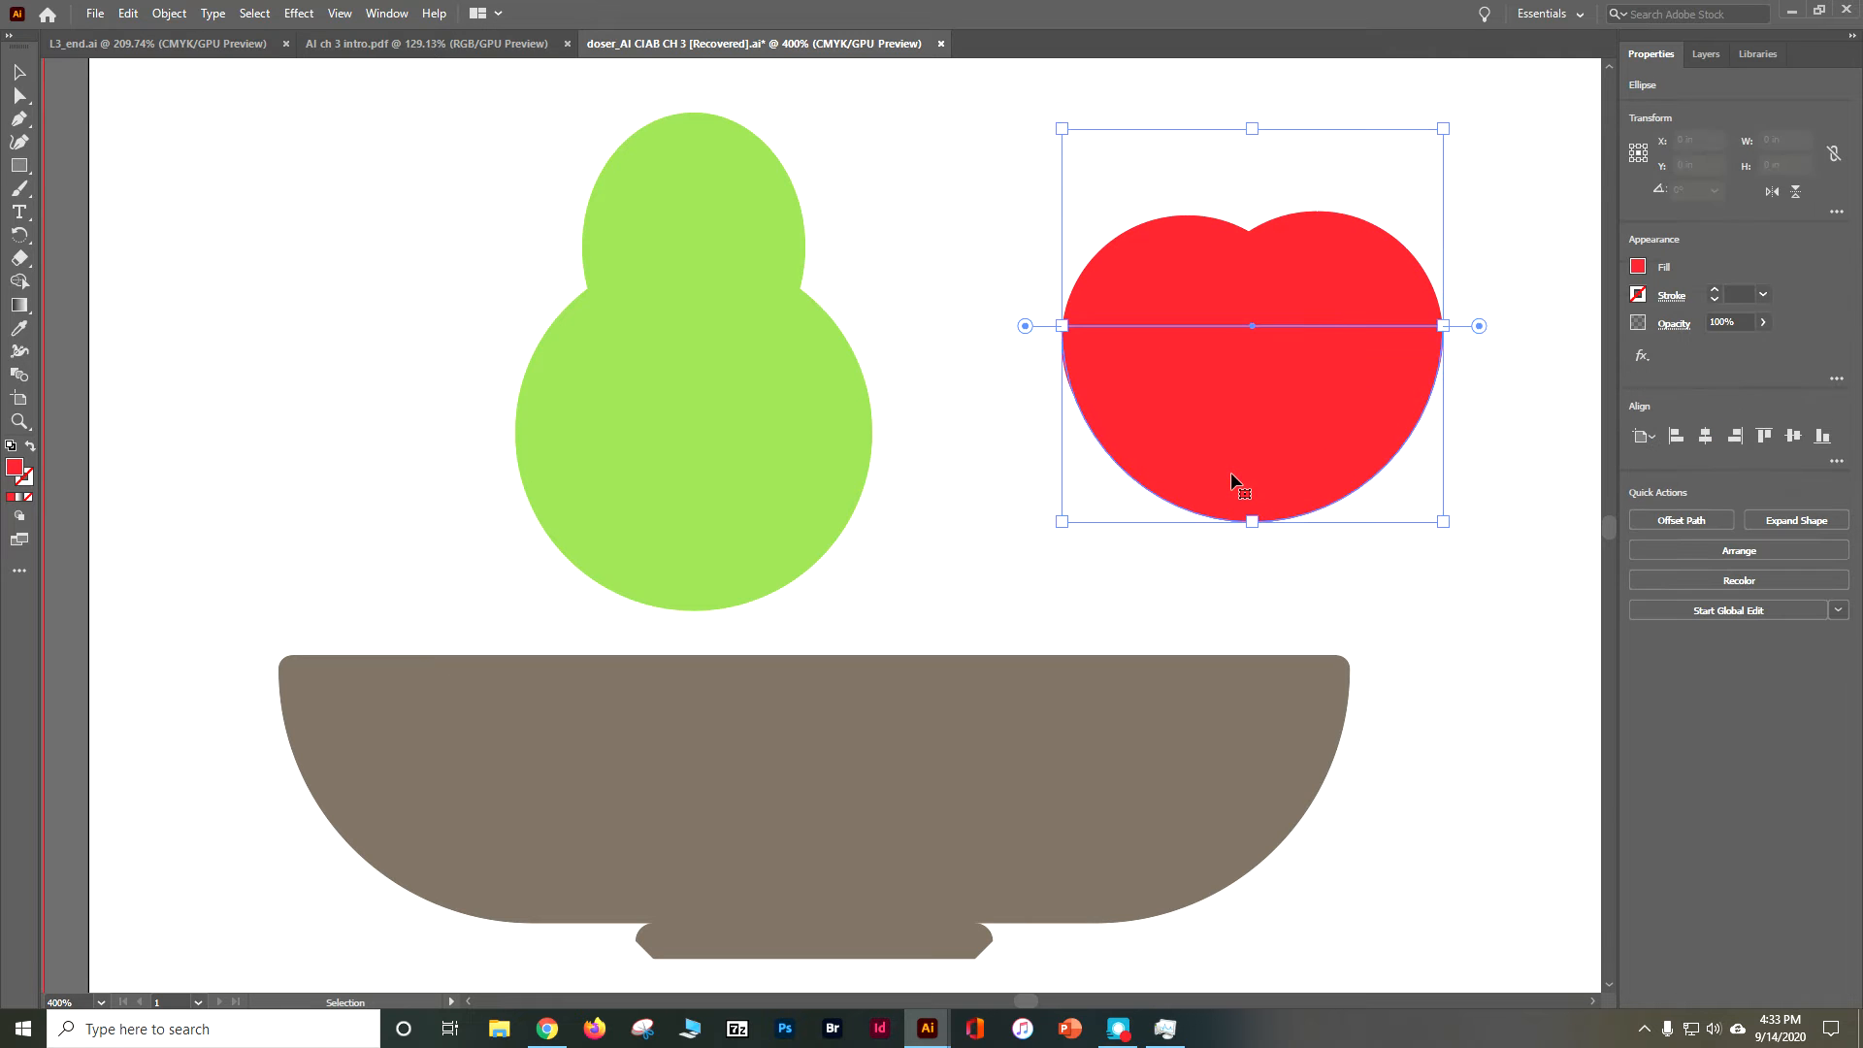
drag(1236, 483, 1359, 882)
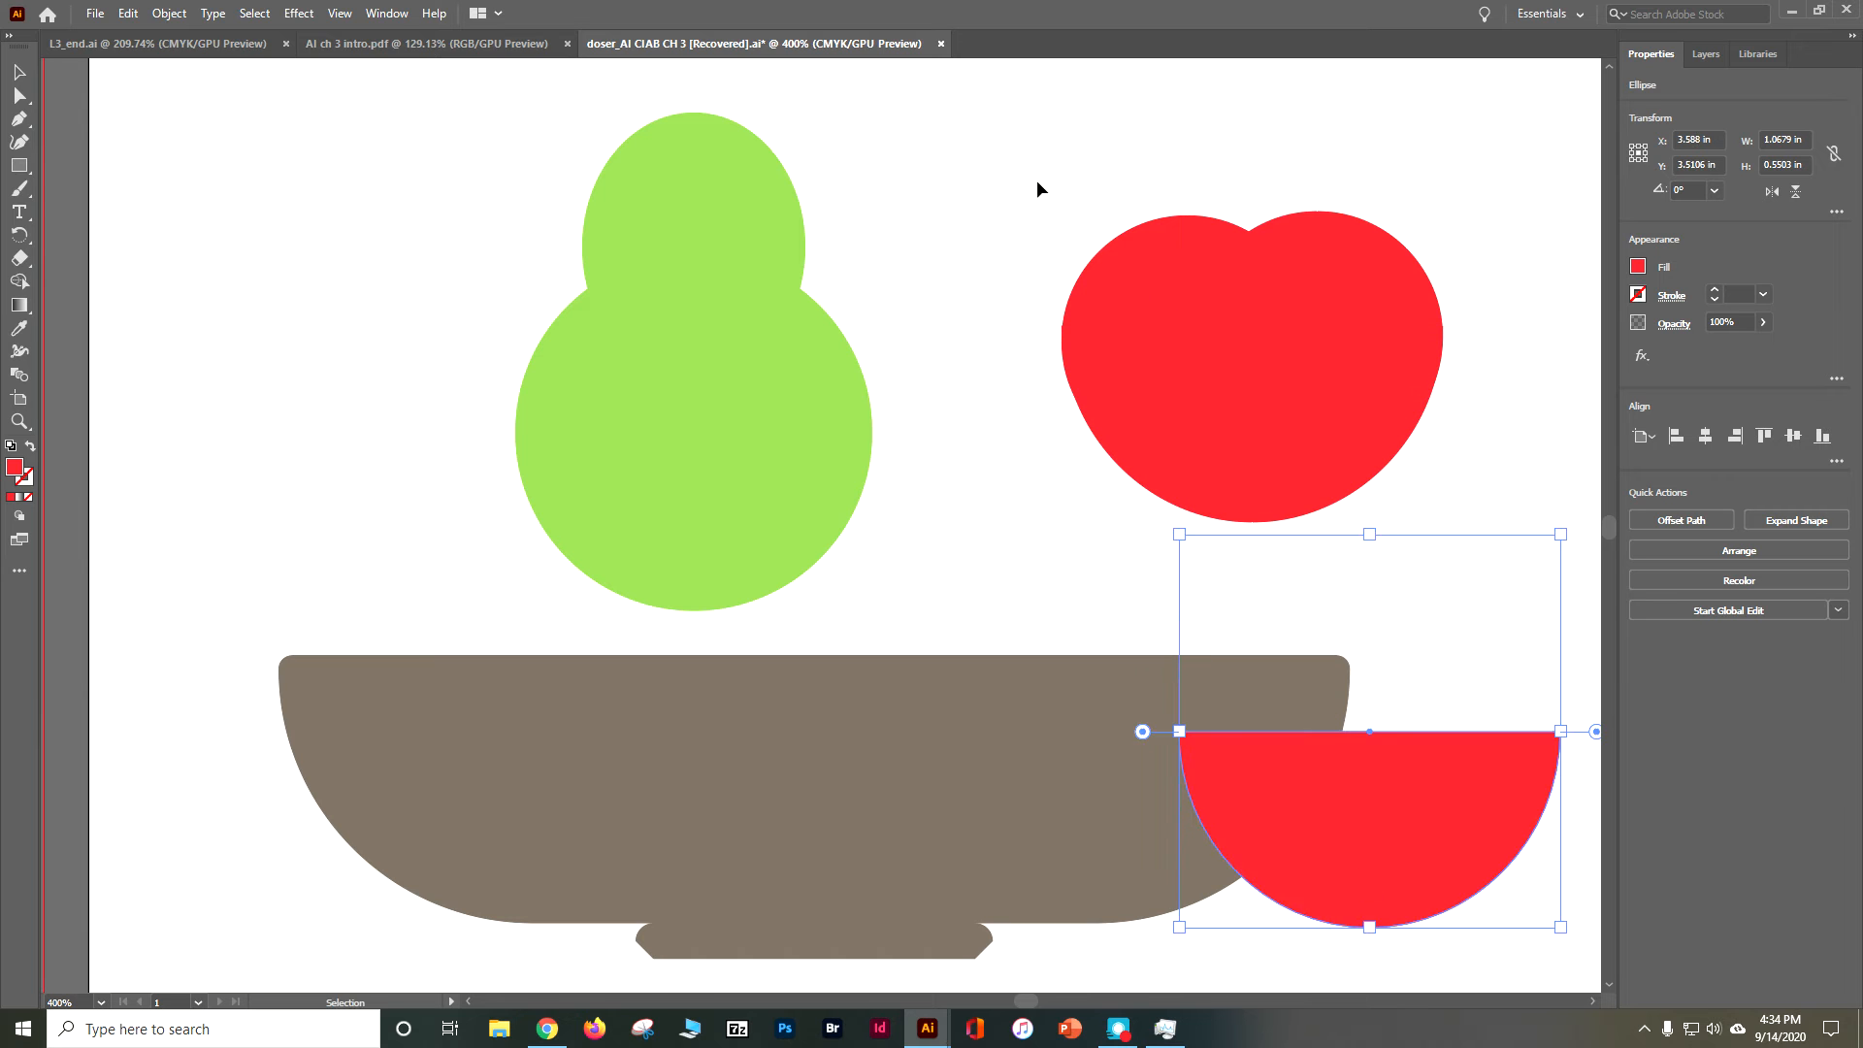
Group the three red apple shapes and move the group about 0.3 in to the left
click(1008, 175)
drag(1012, 183, 1467, 567)
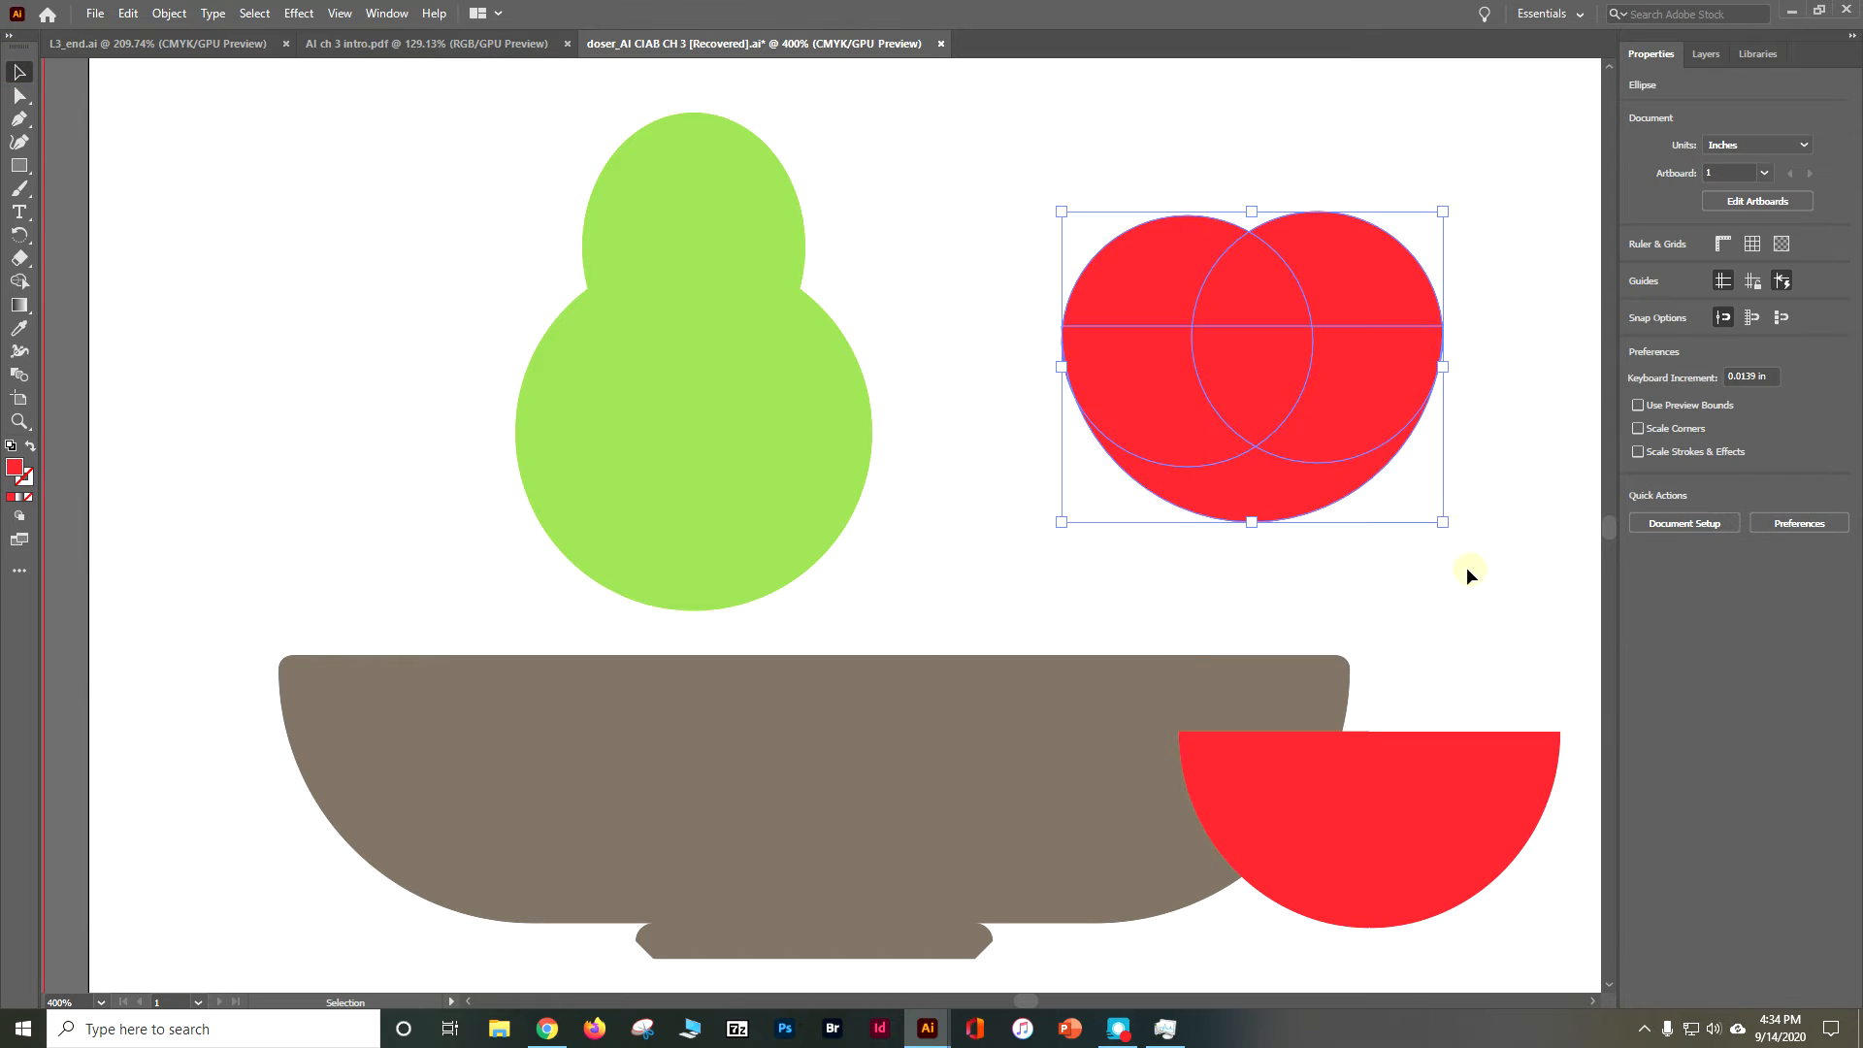
click(1656, 594)
key(ctrl+h)
click(1560, 580)
drag(1319, 475, 1239, 485)
key(a)
Save the recovered document over doser_AI CIAB CH 3.ai in Illustrator 2020 format
key(ctrl+shift+s)
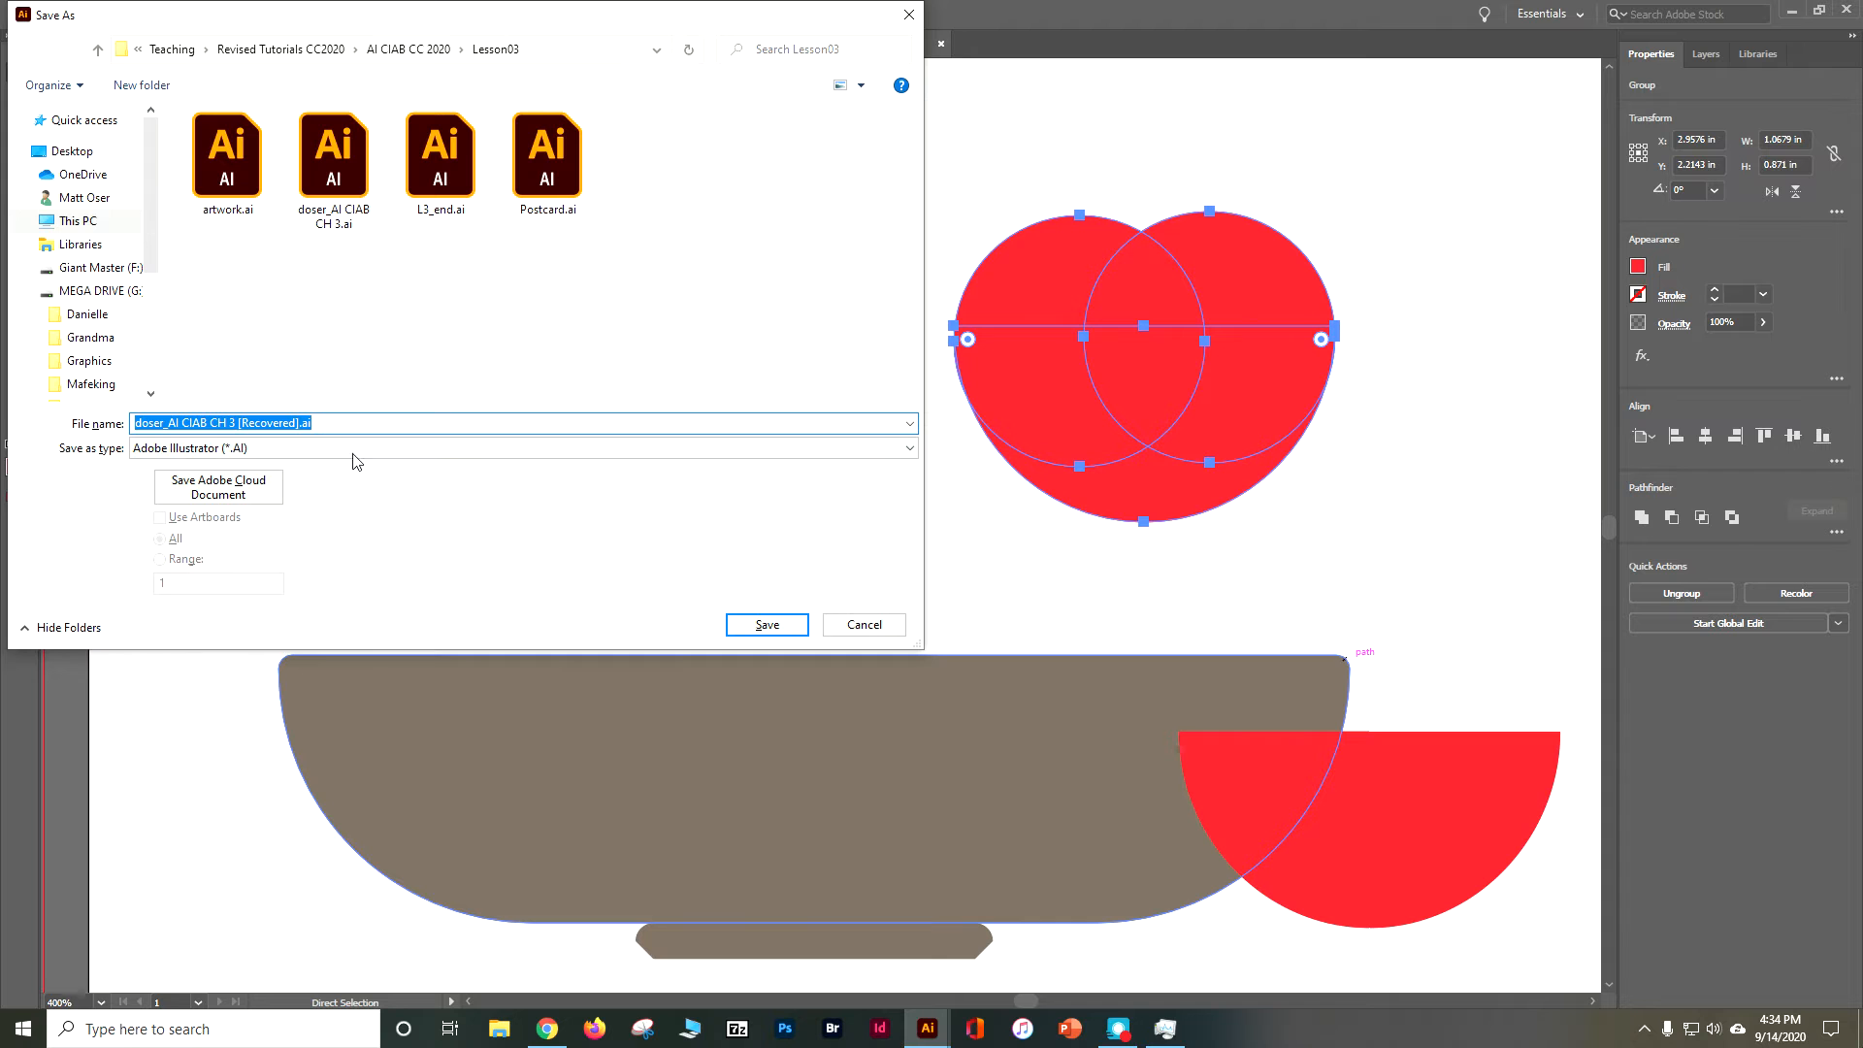
click(335, 170)
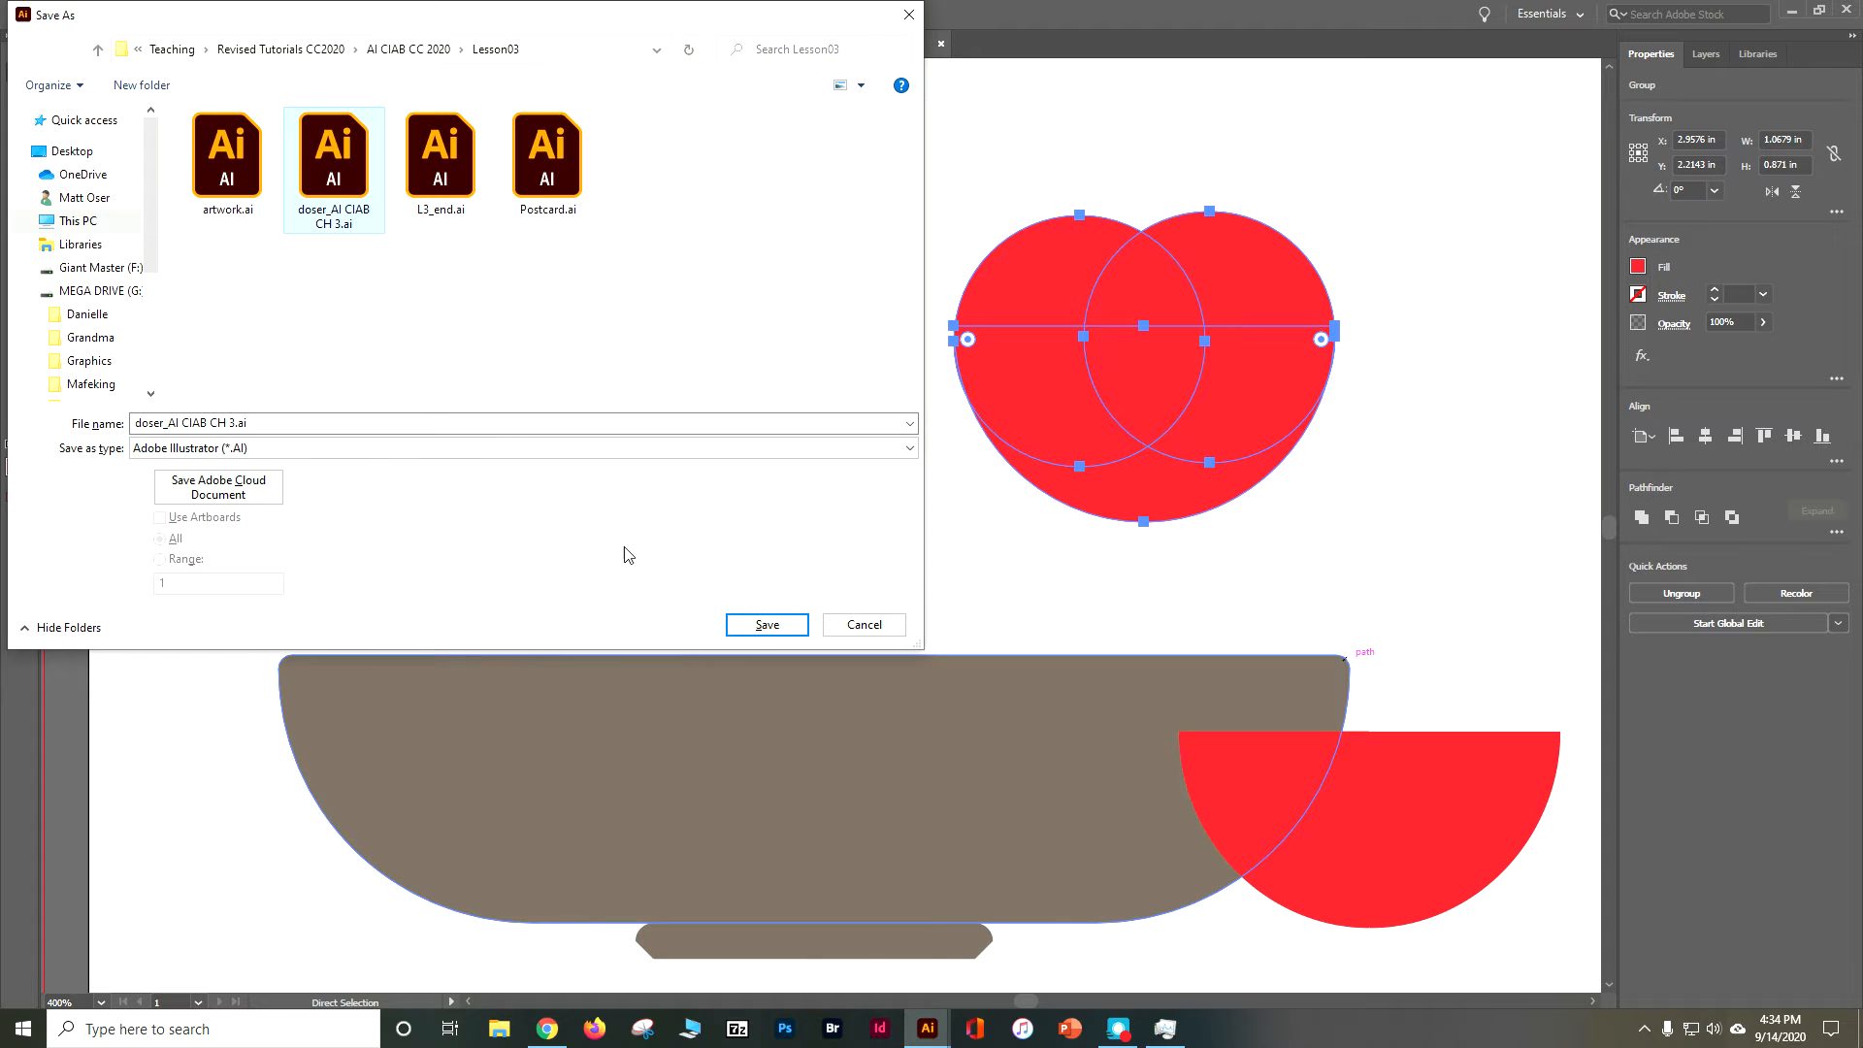
click(767, 624)
click(974, 587)
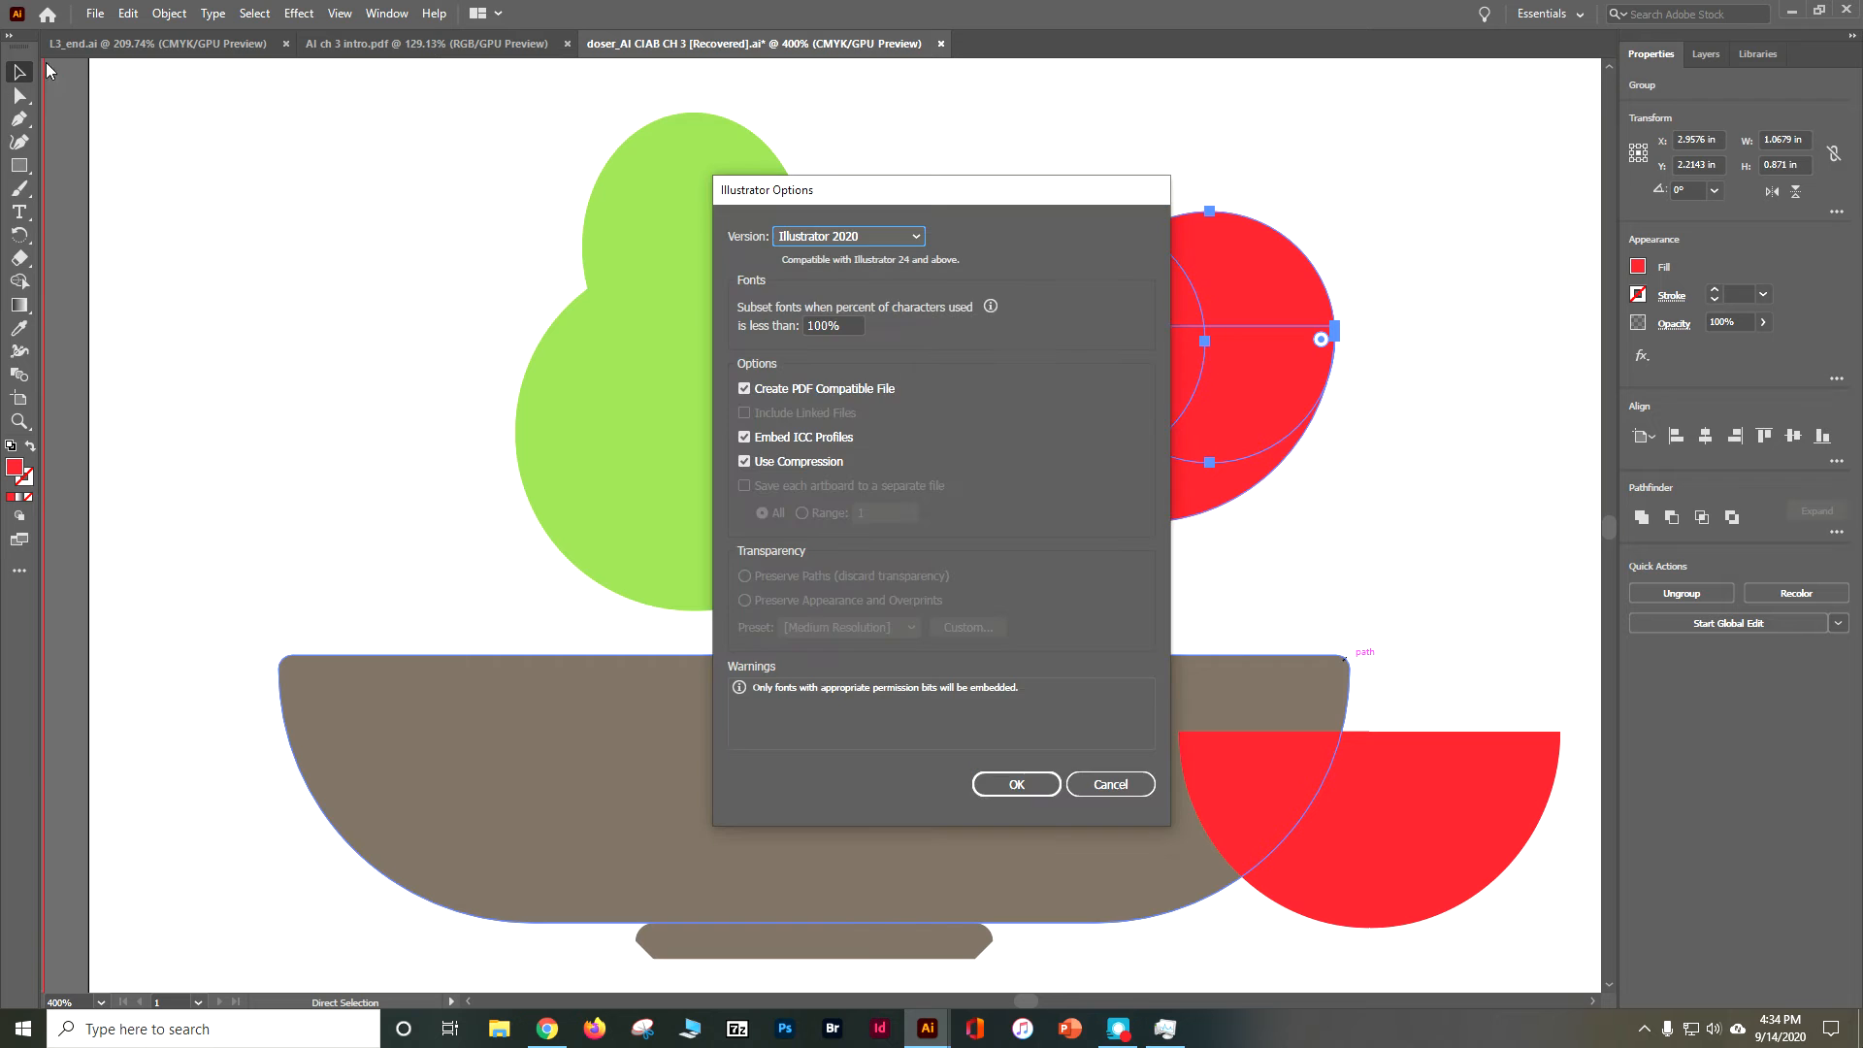
click(1016, 784)
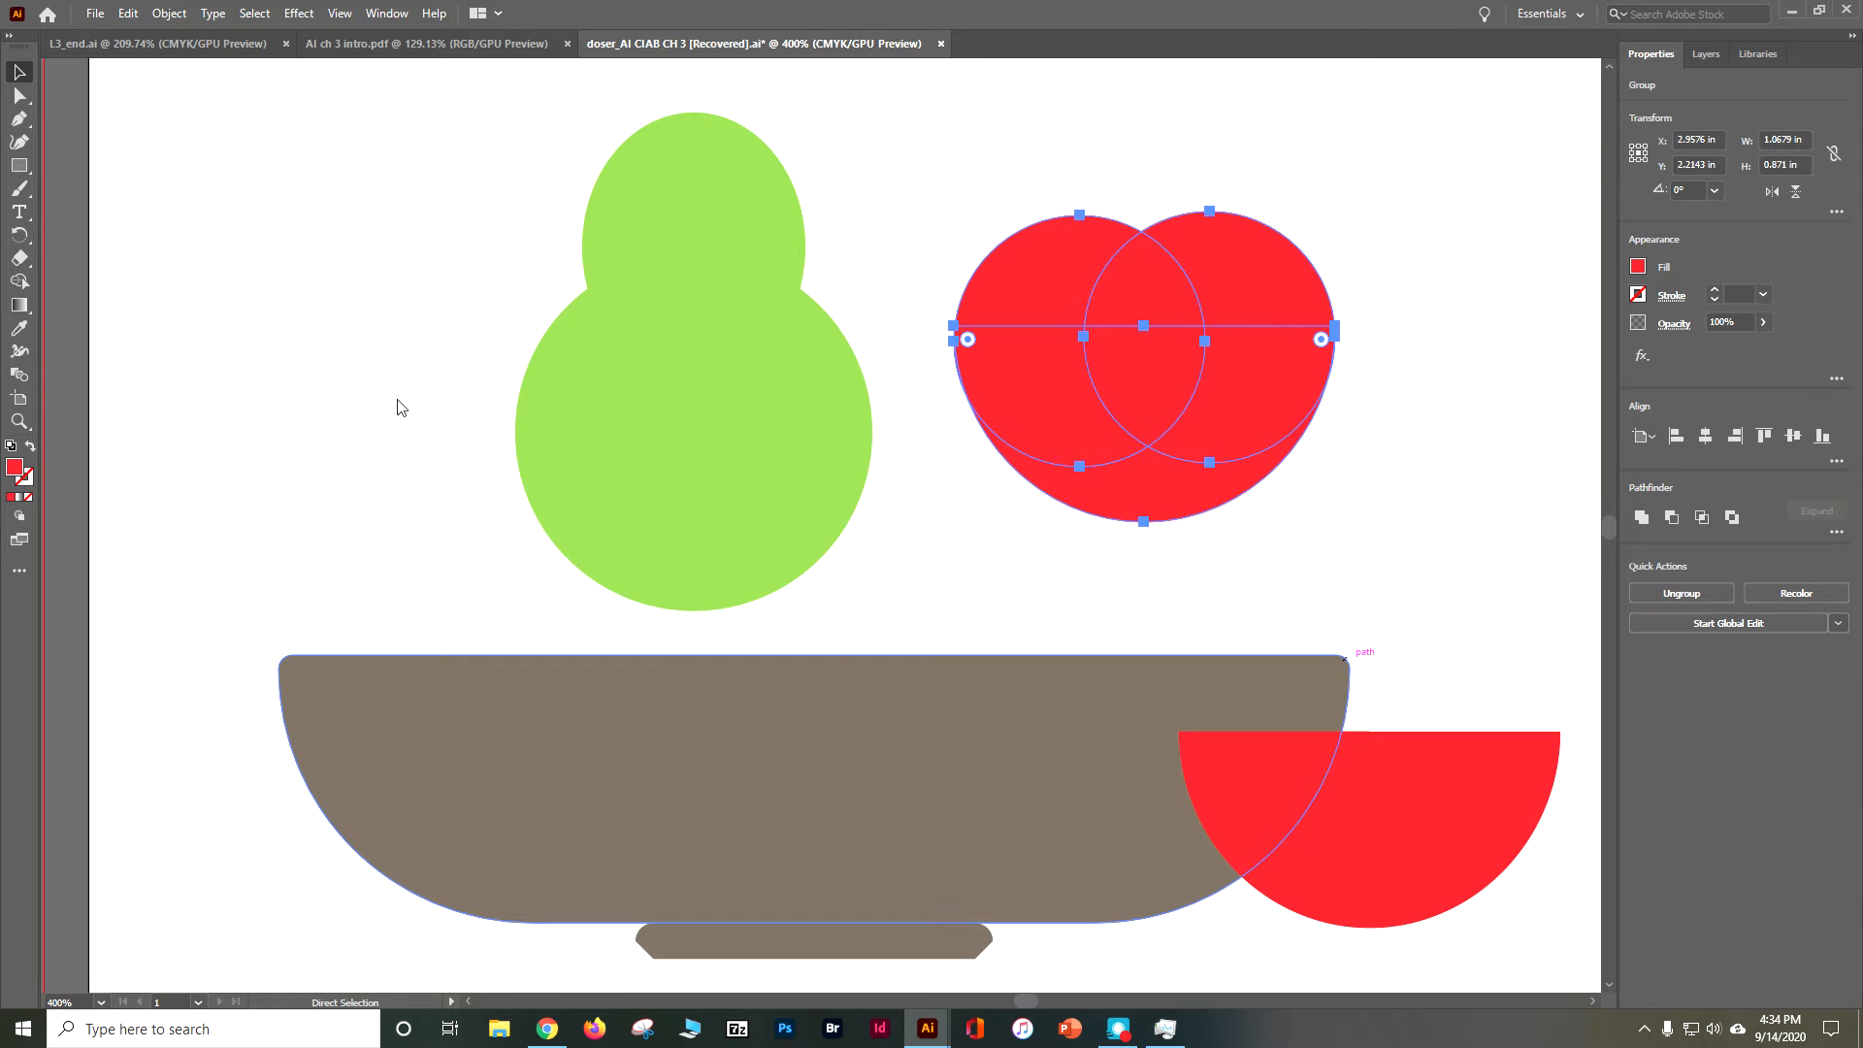
Compare the bowl's base with the finished artwork in L3_end.ai and fill the base with a darker brown
scroll(422, 430, down, 2)
scroll(424, 427, down, 2)
click(650, 736)
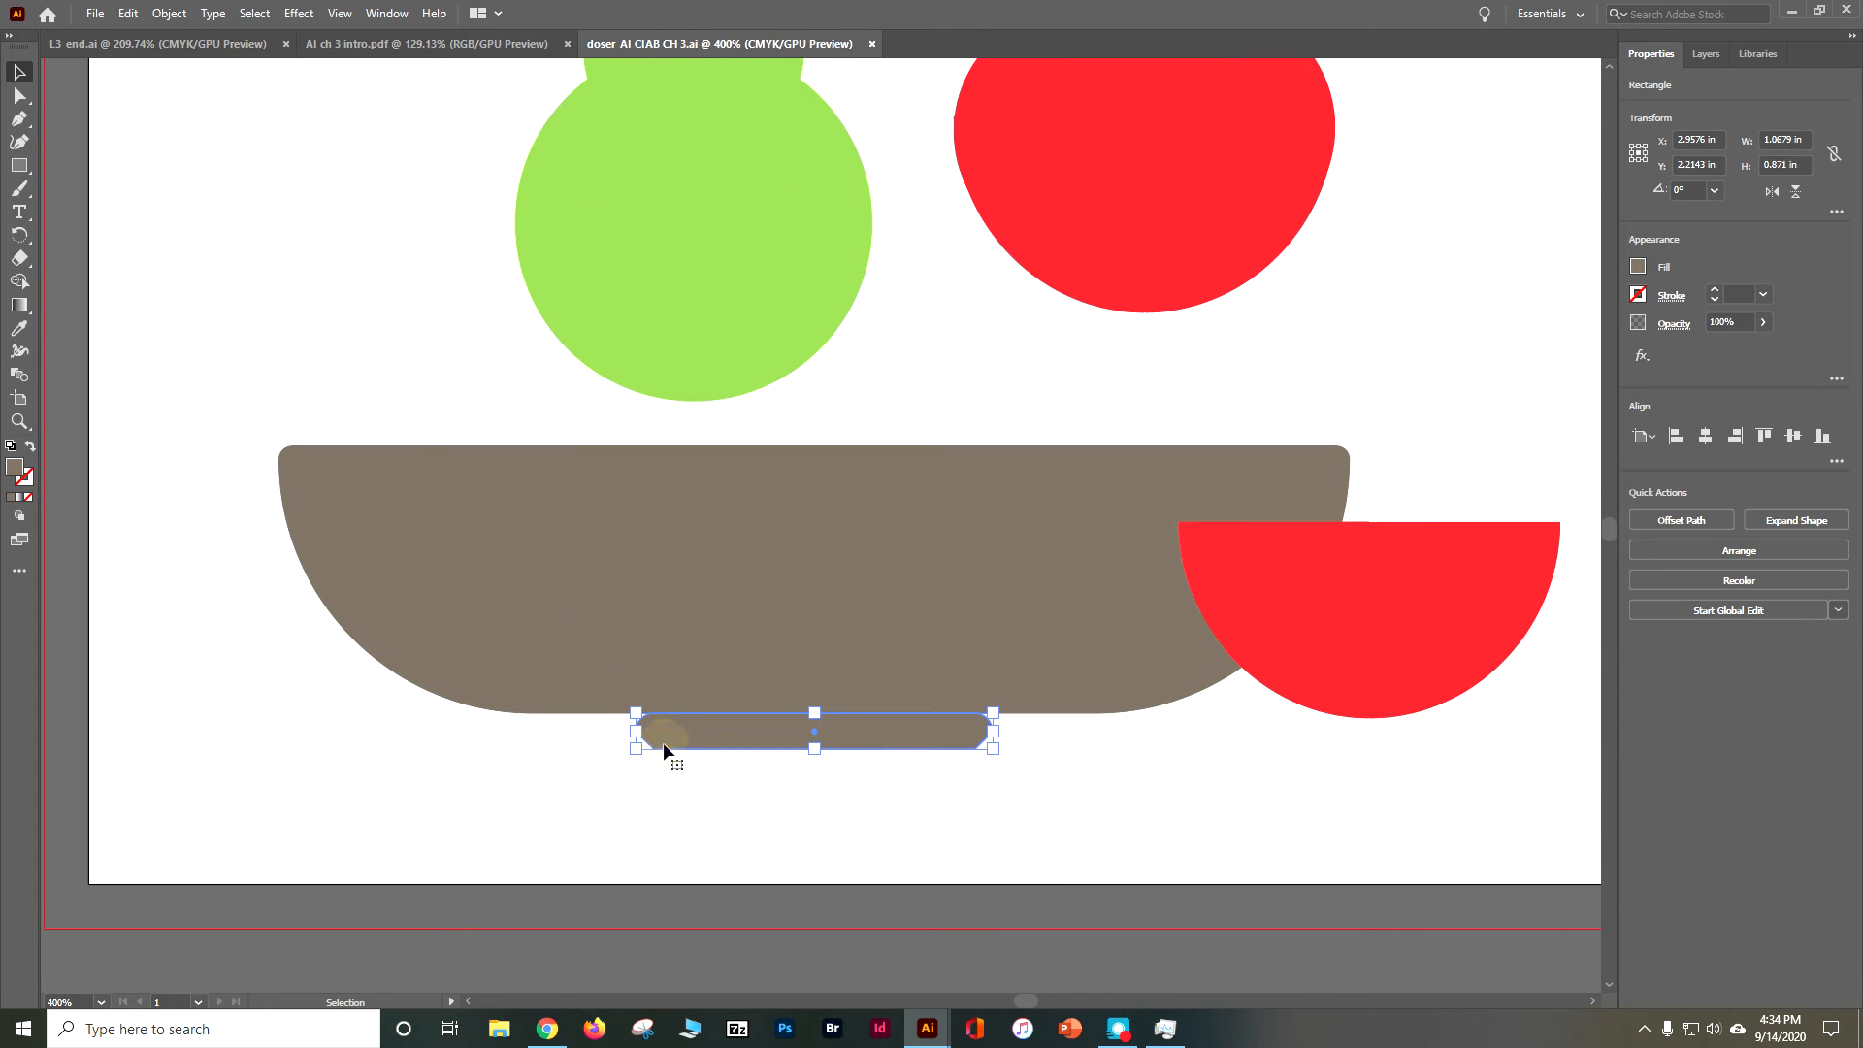
click(248, 45)
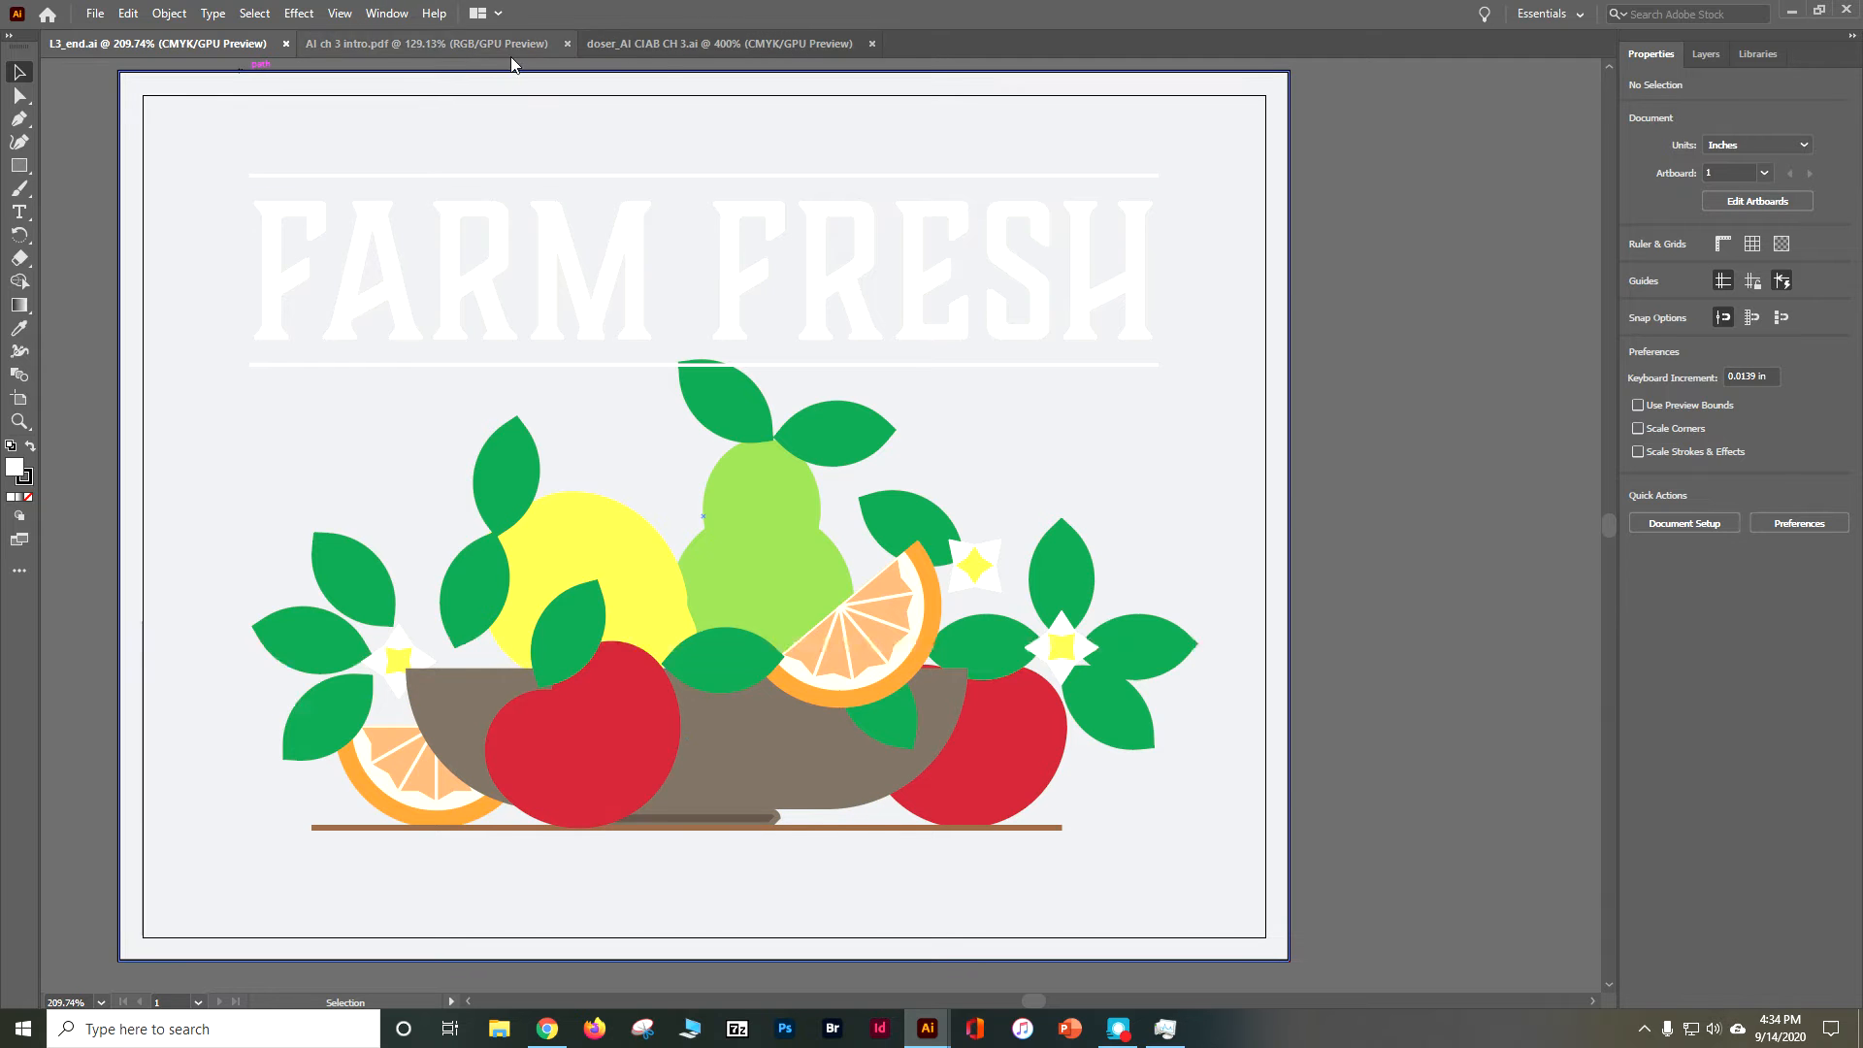
click(650, 45)
click(923, 745)
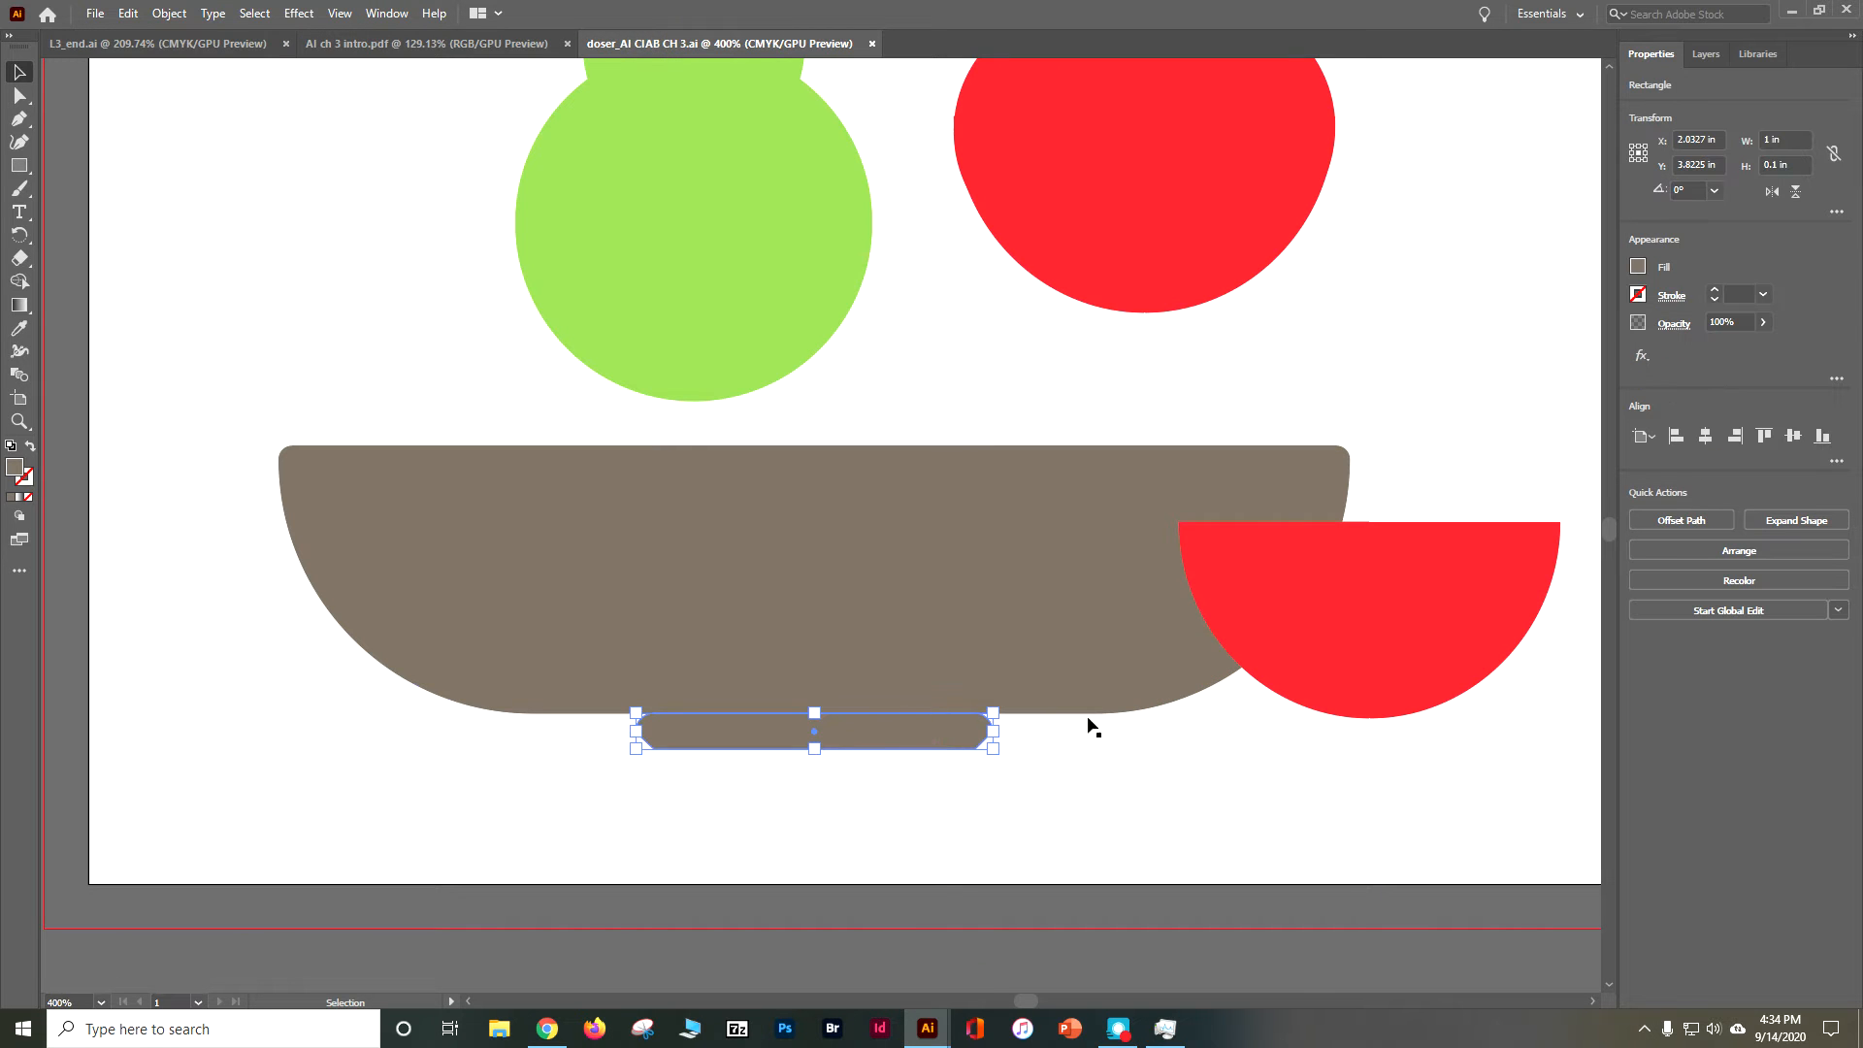
click(1639, 270)
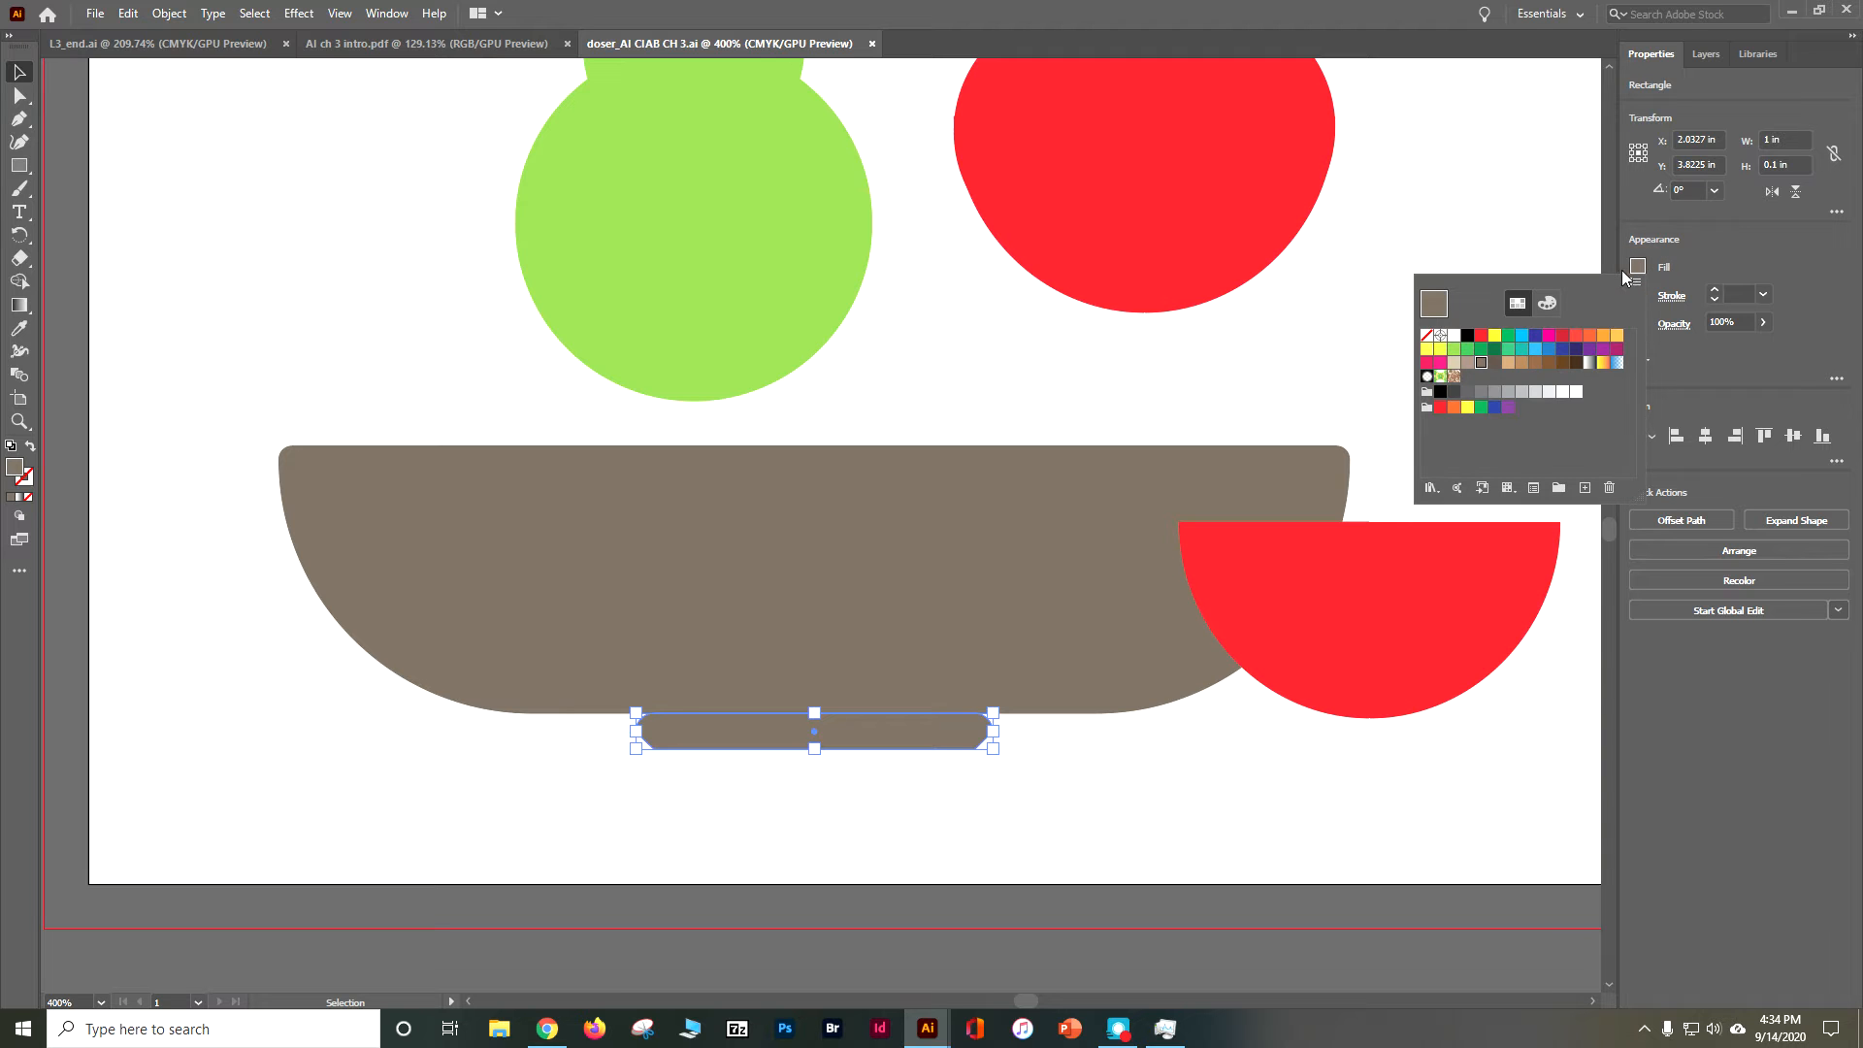
click(1495, 363)
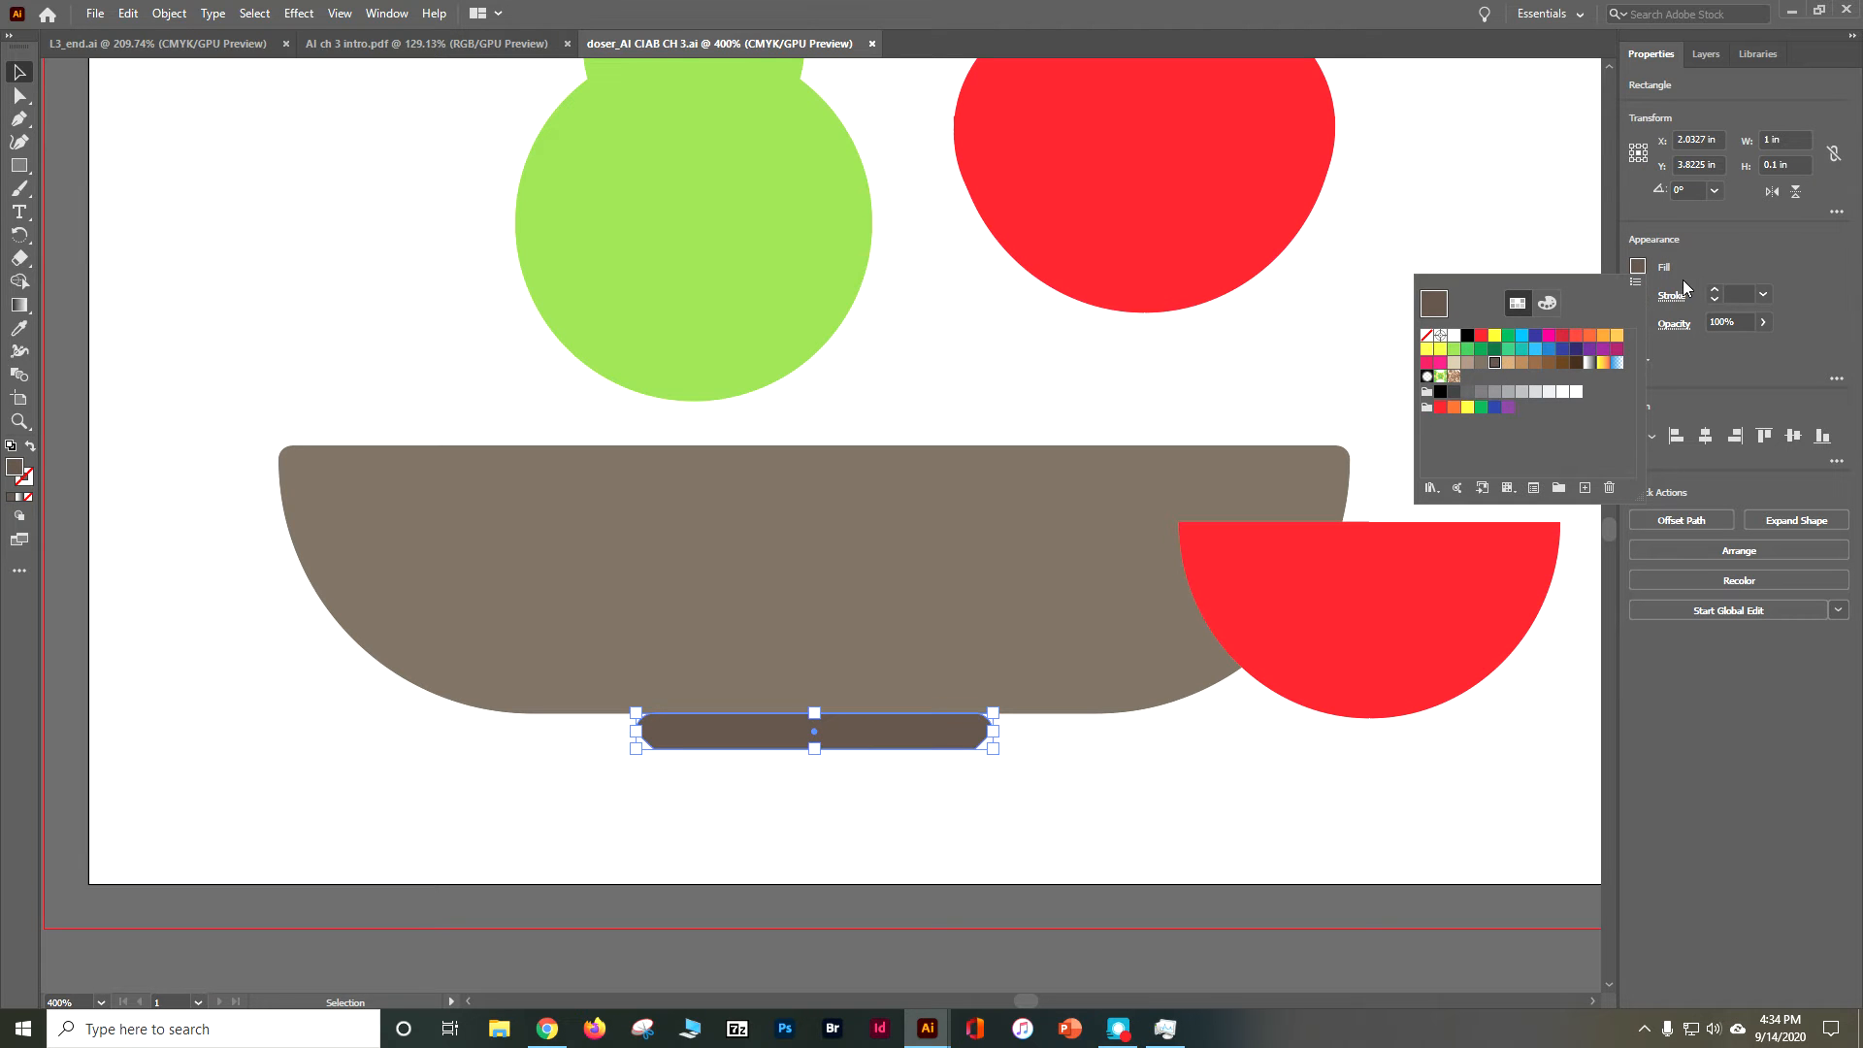
Give the bowl's base a 2 pt stroke in the bowl's brown, aligned to the inside
click(1638, 296)
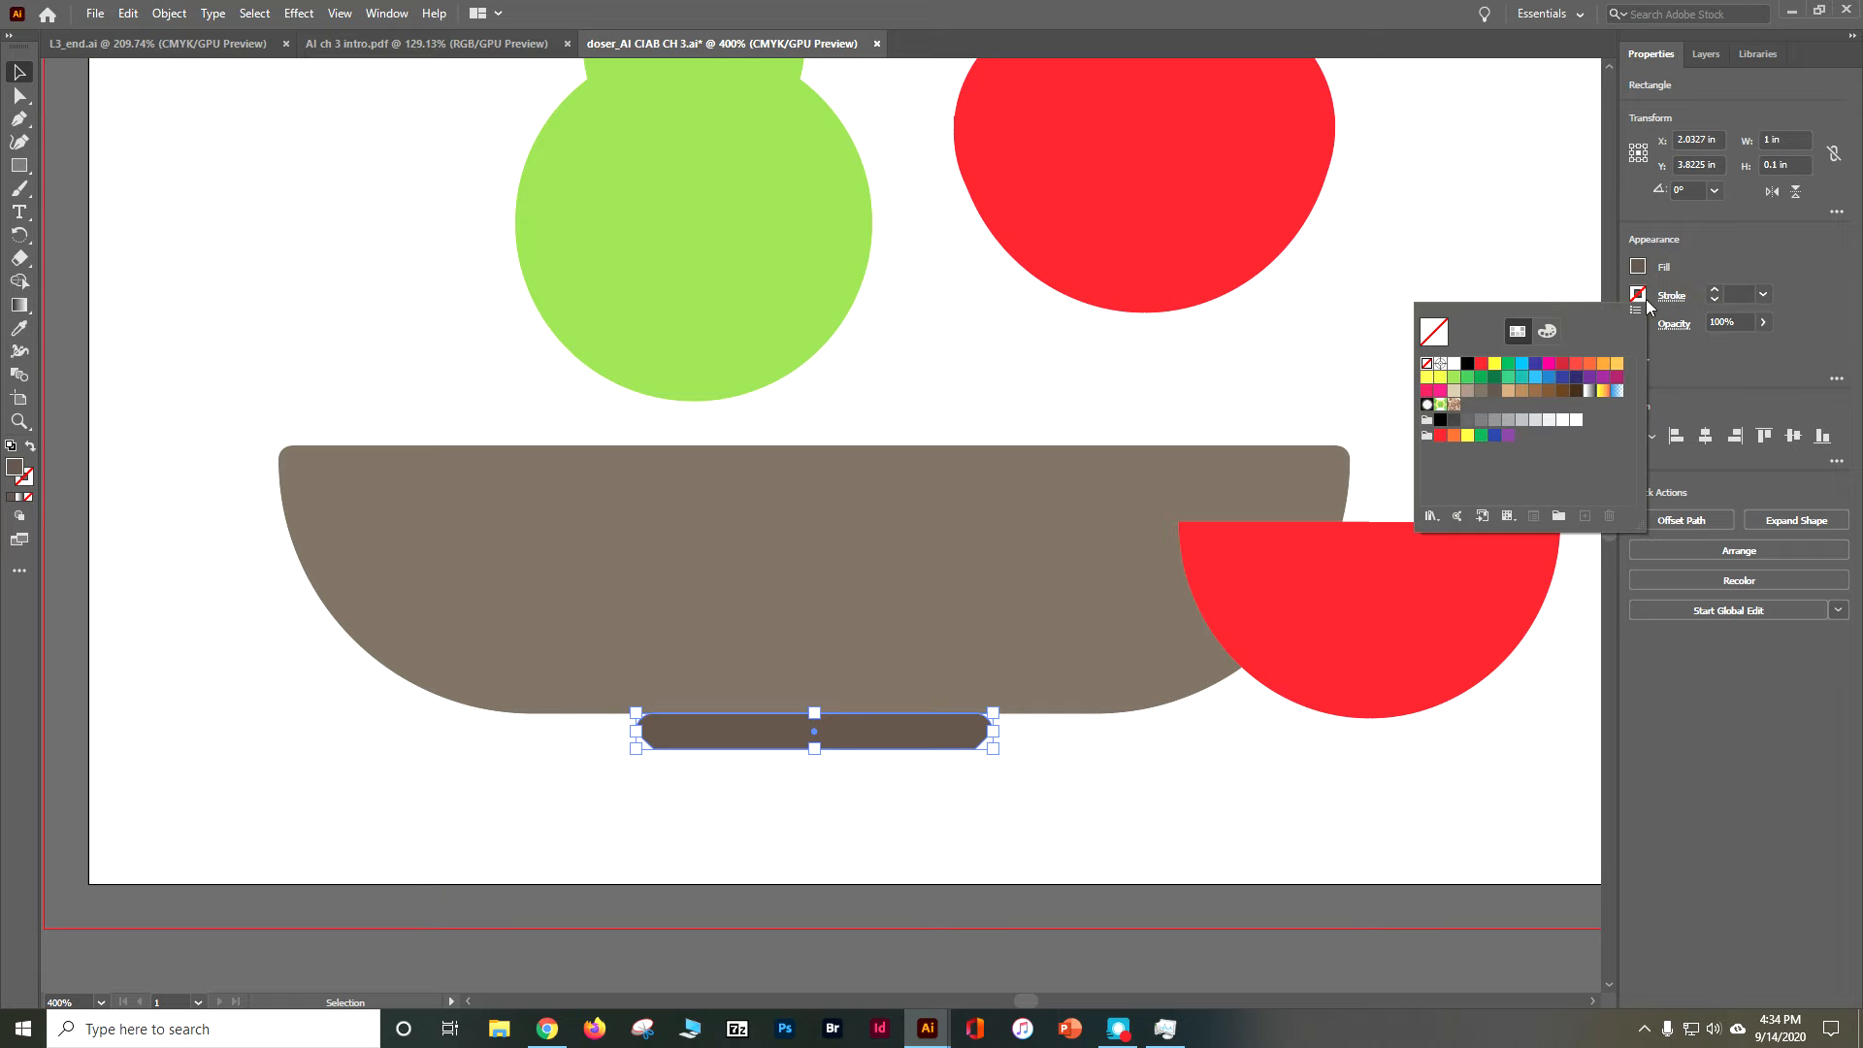
click(1482, 391)
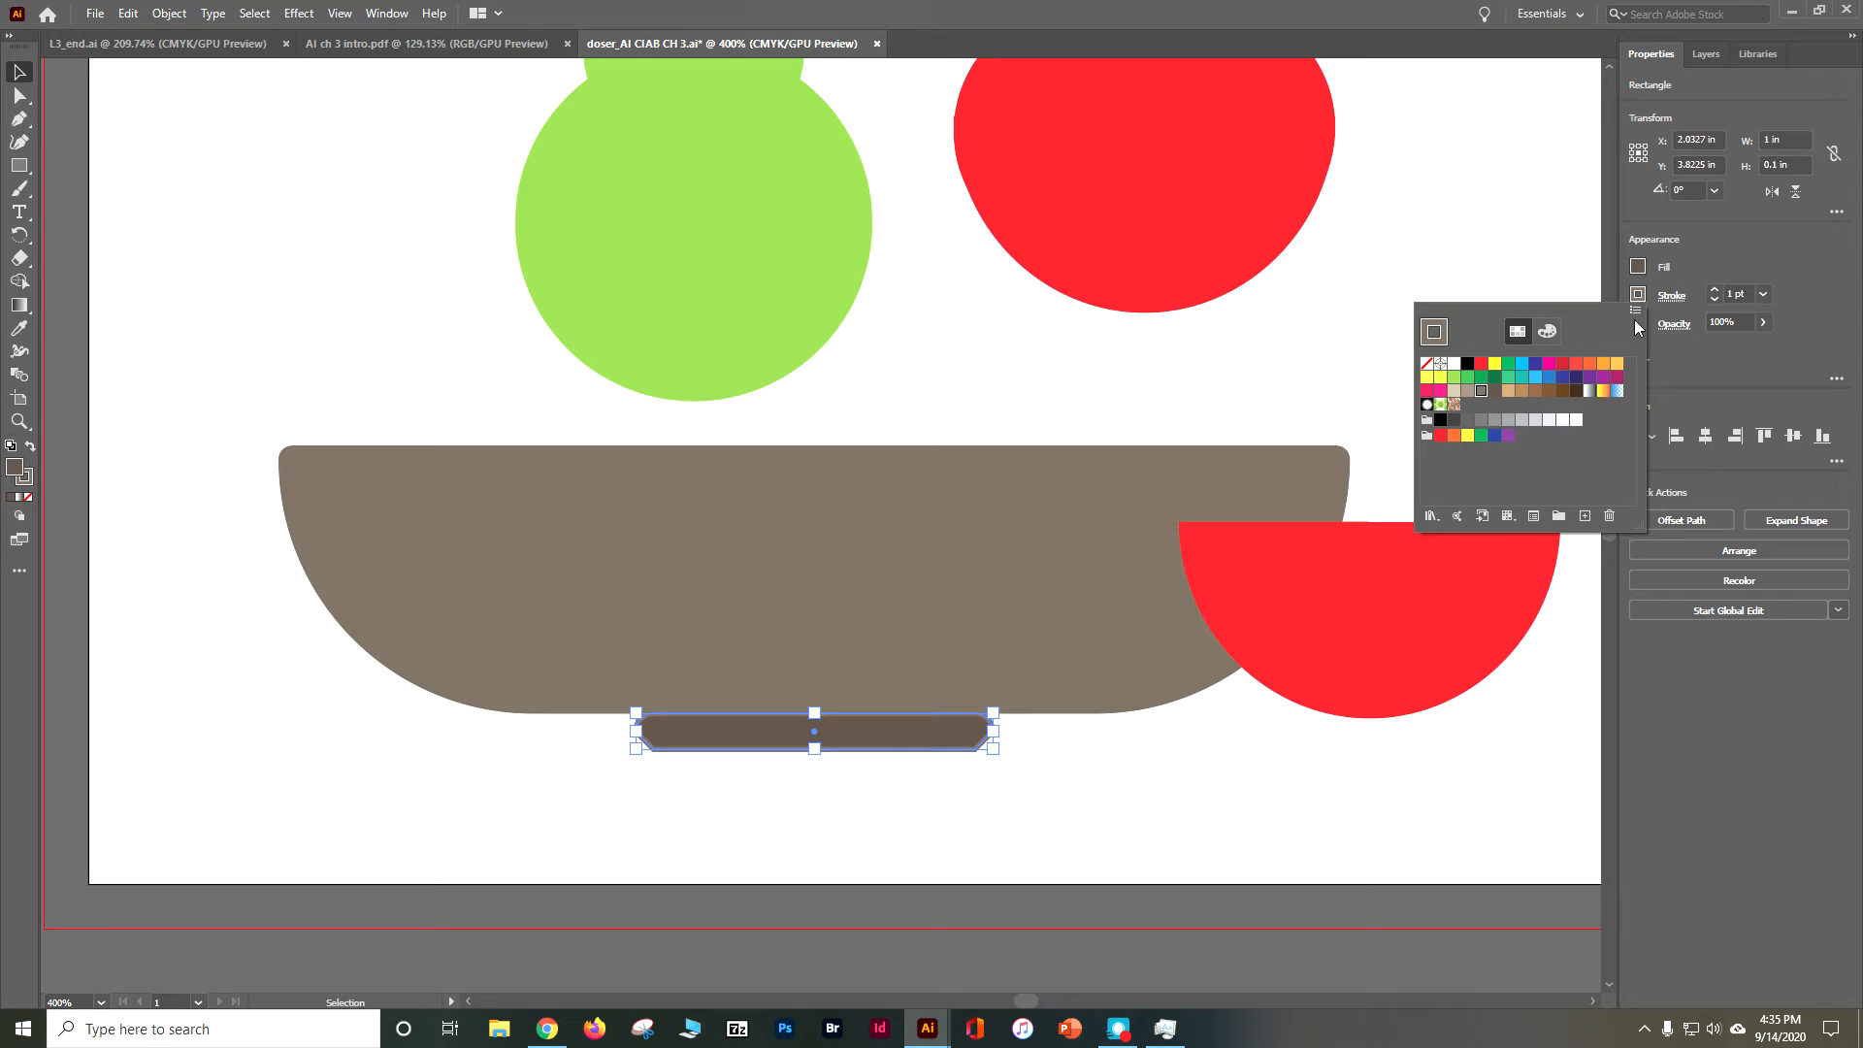
click(1662, 299)
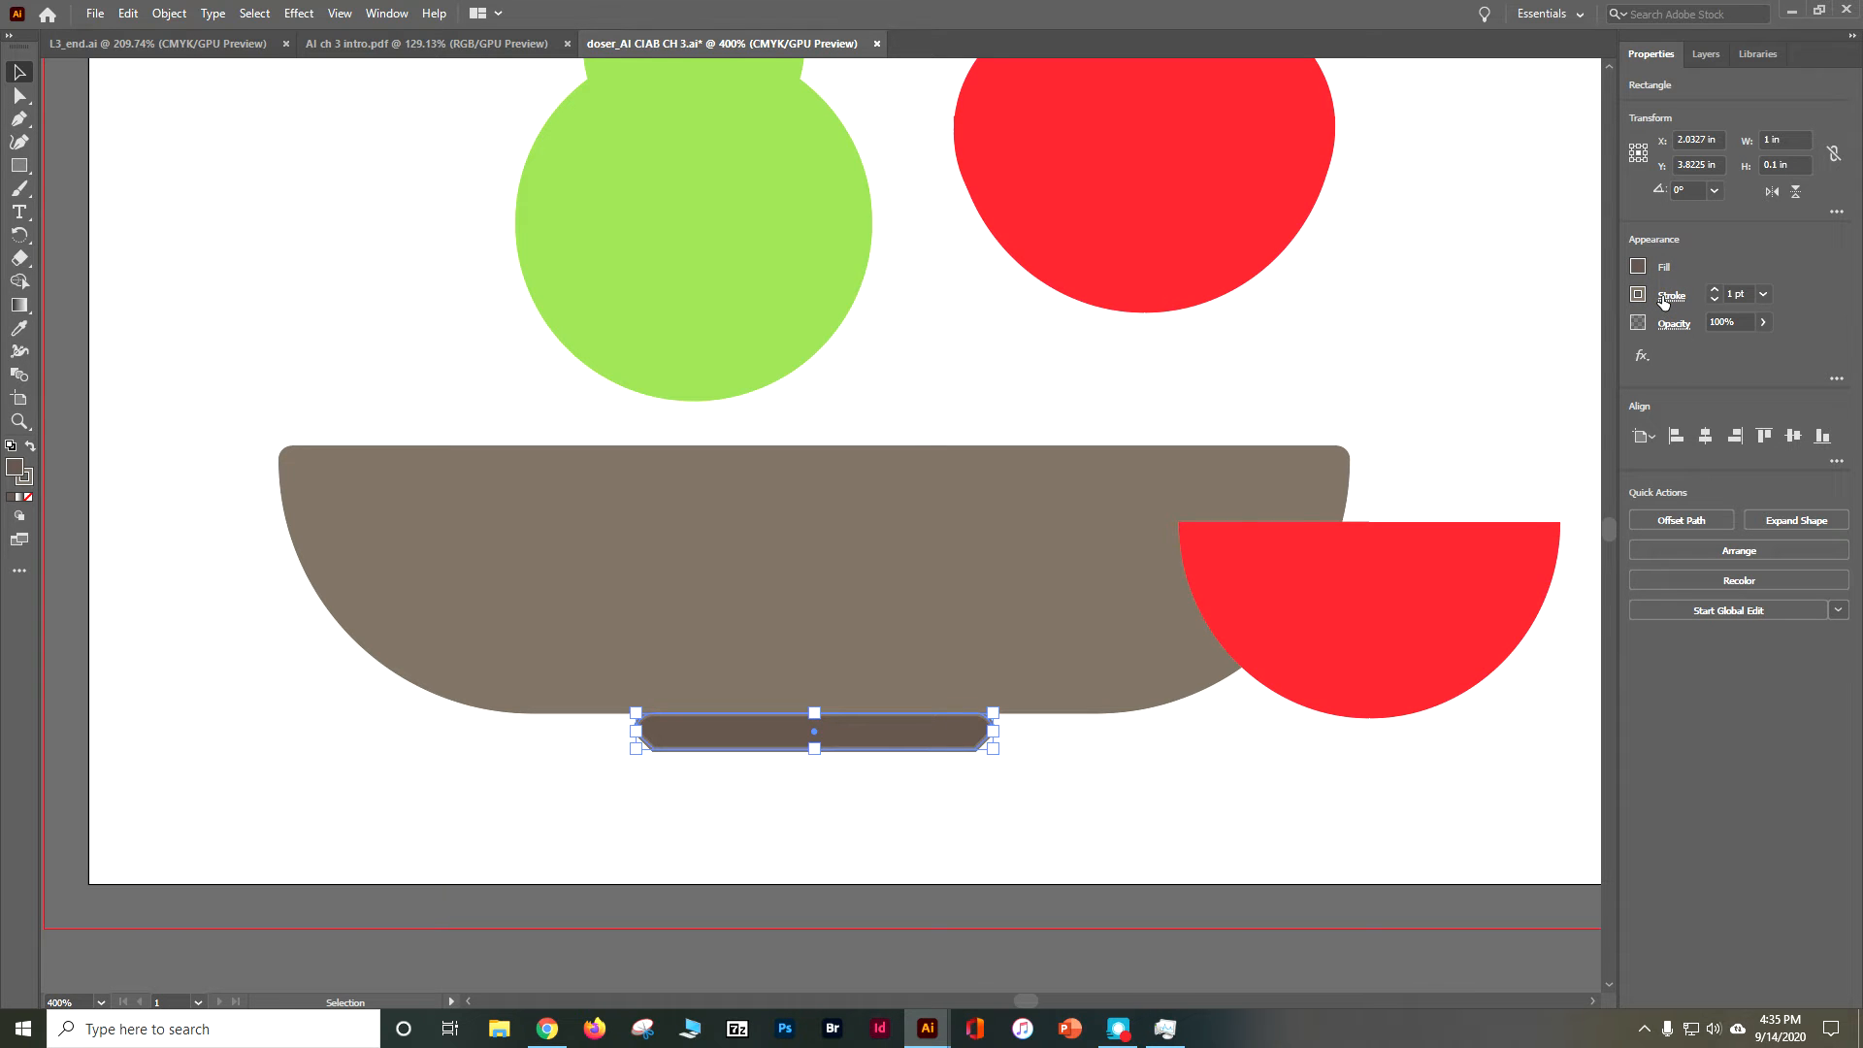
click(1663, 301)
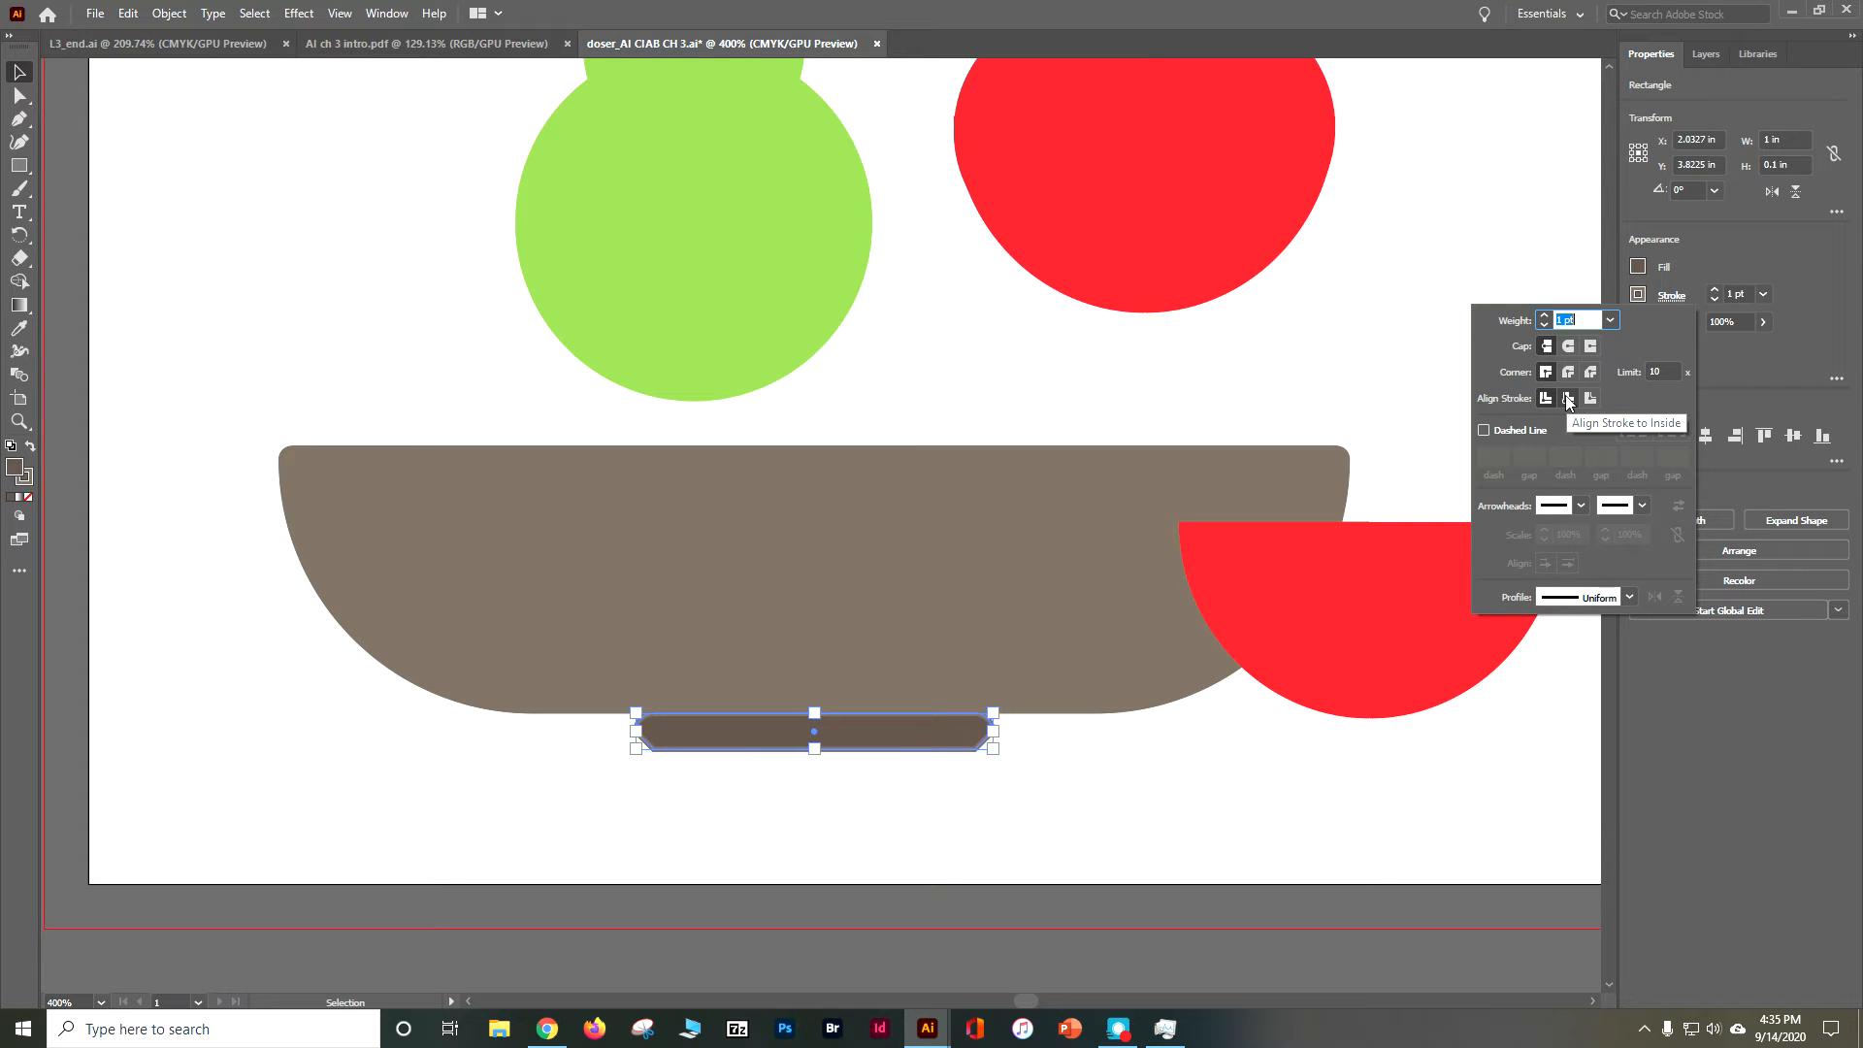
click(1569, 398)
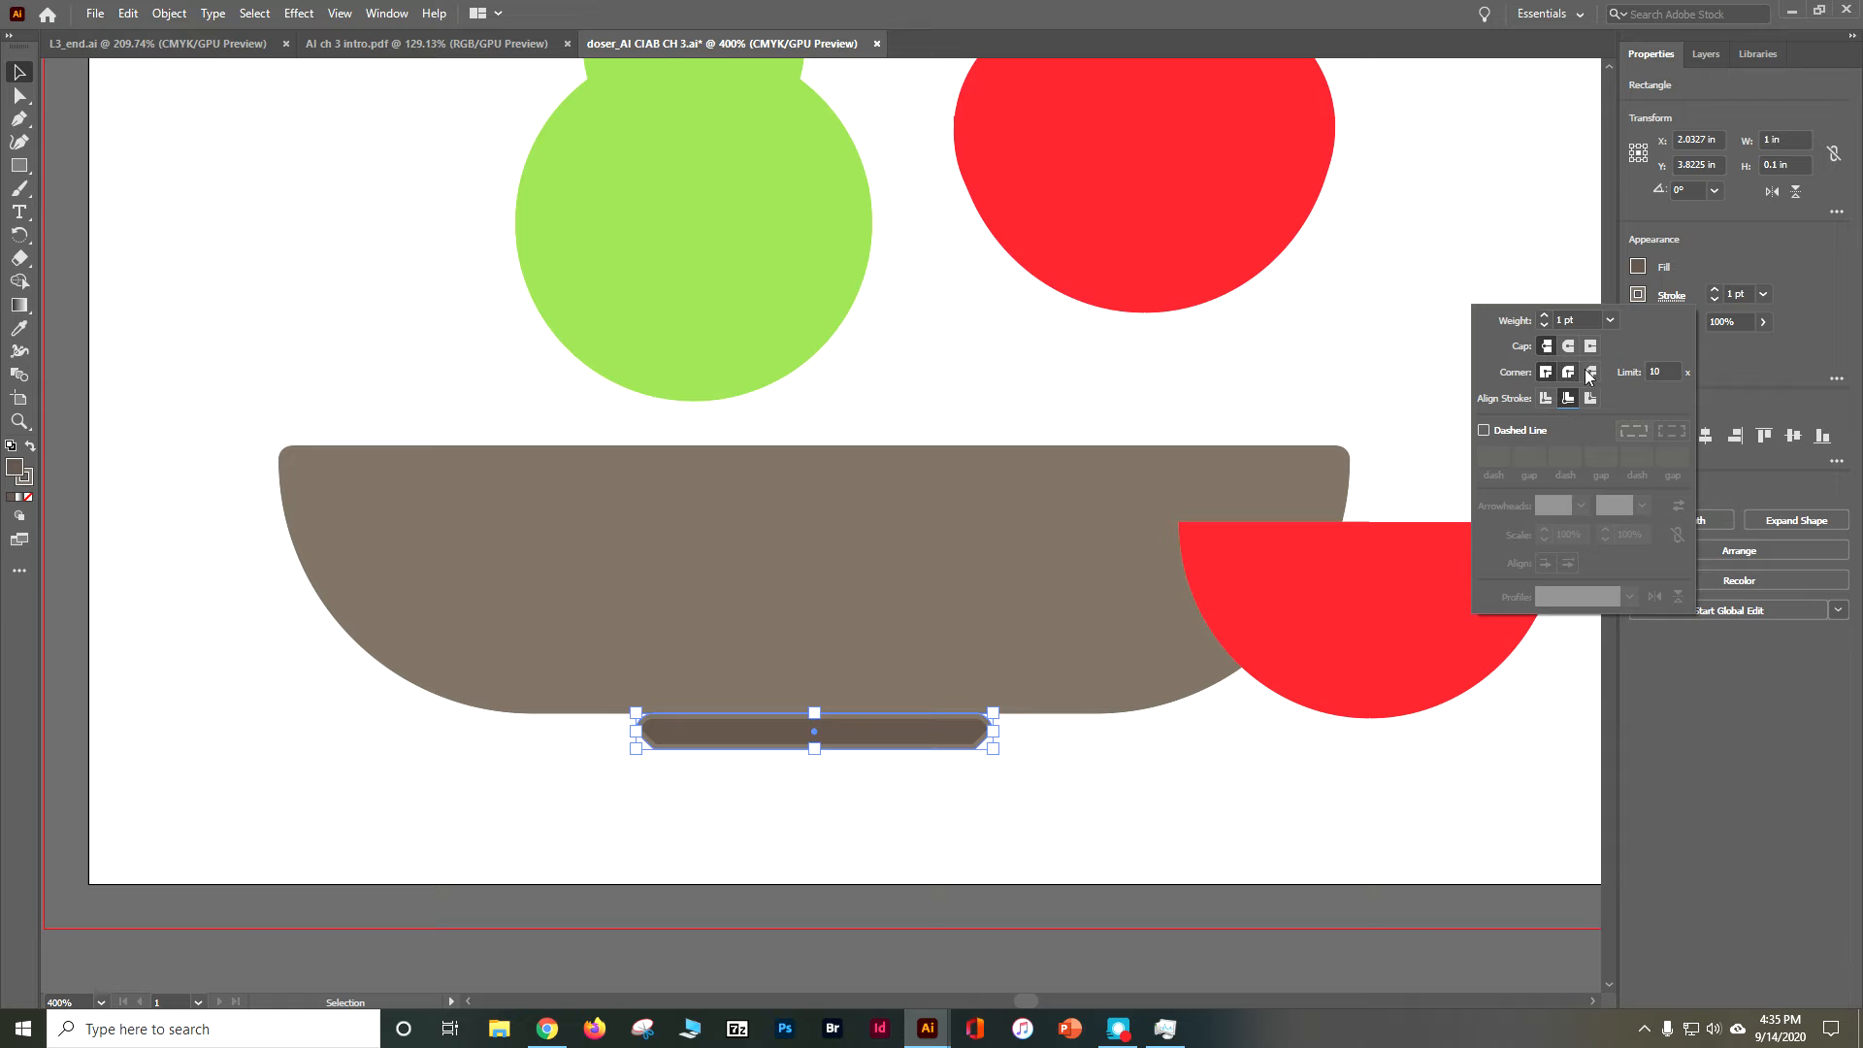
click(1545, 314)
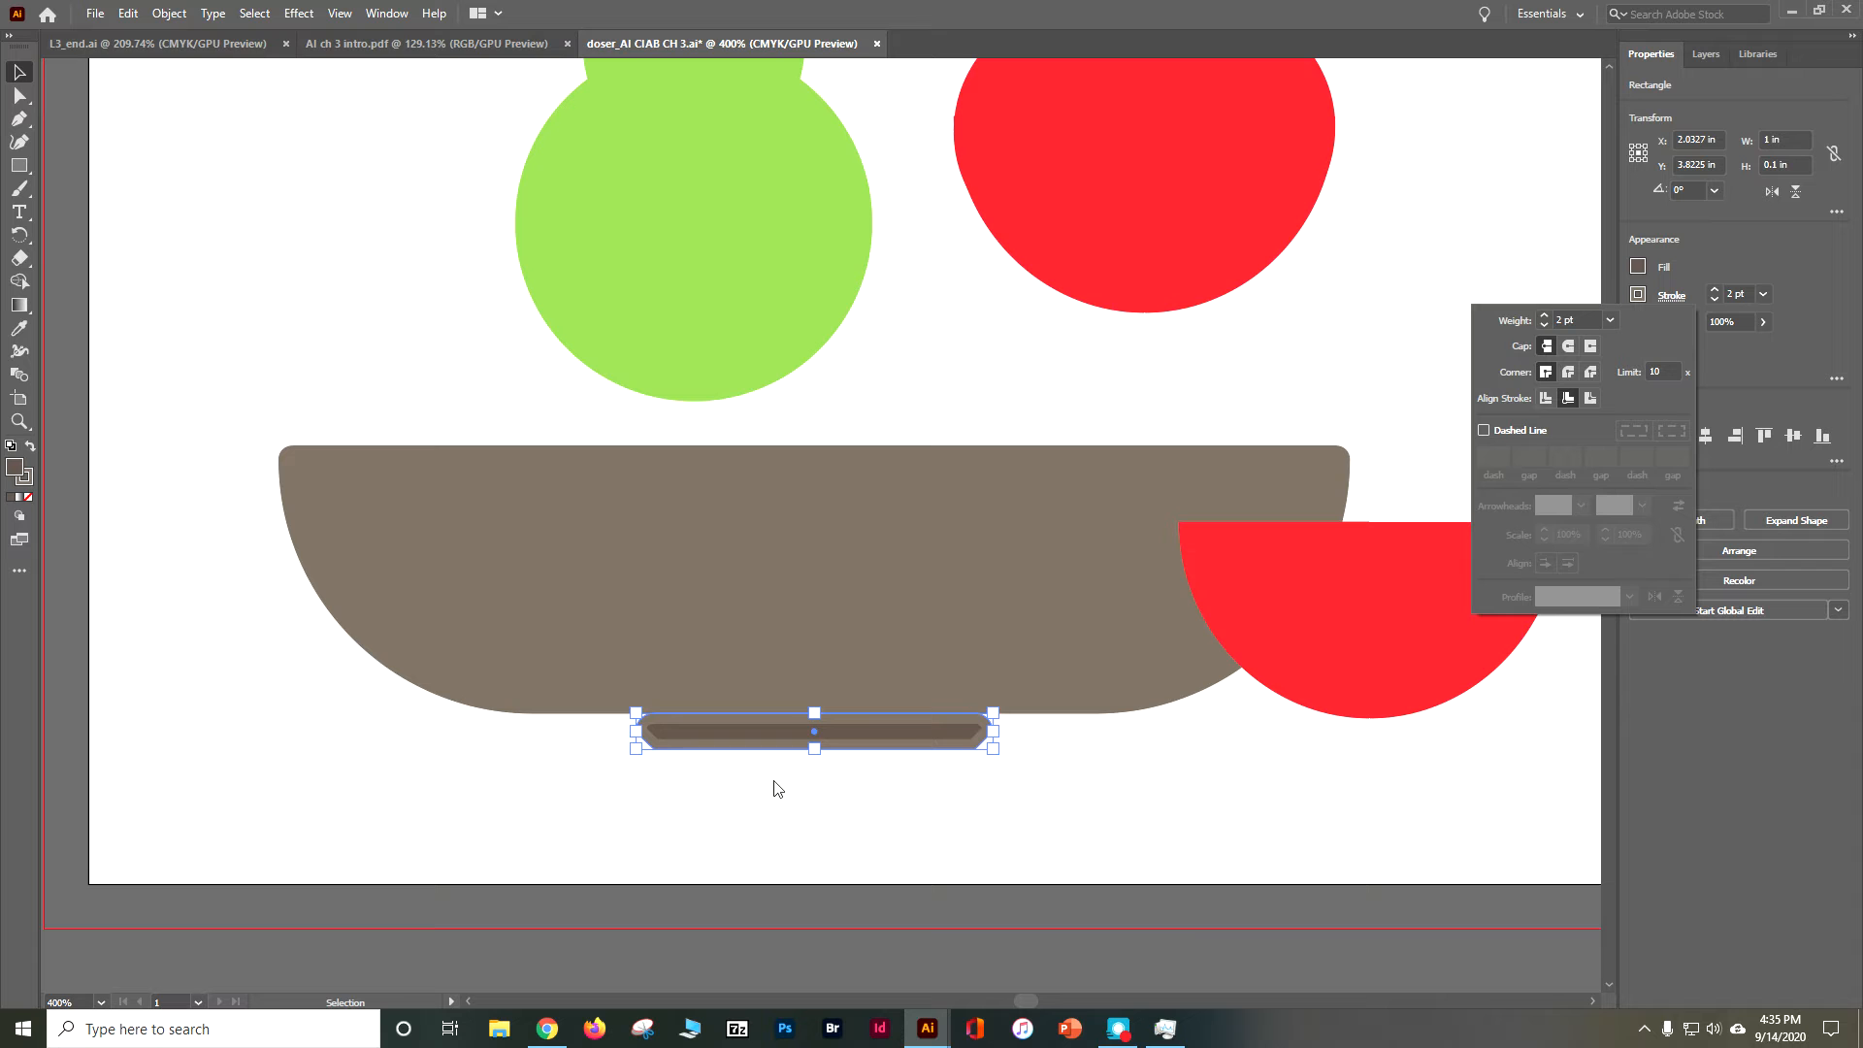
click(460, 764)
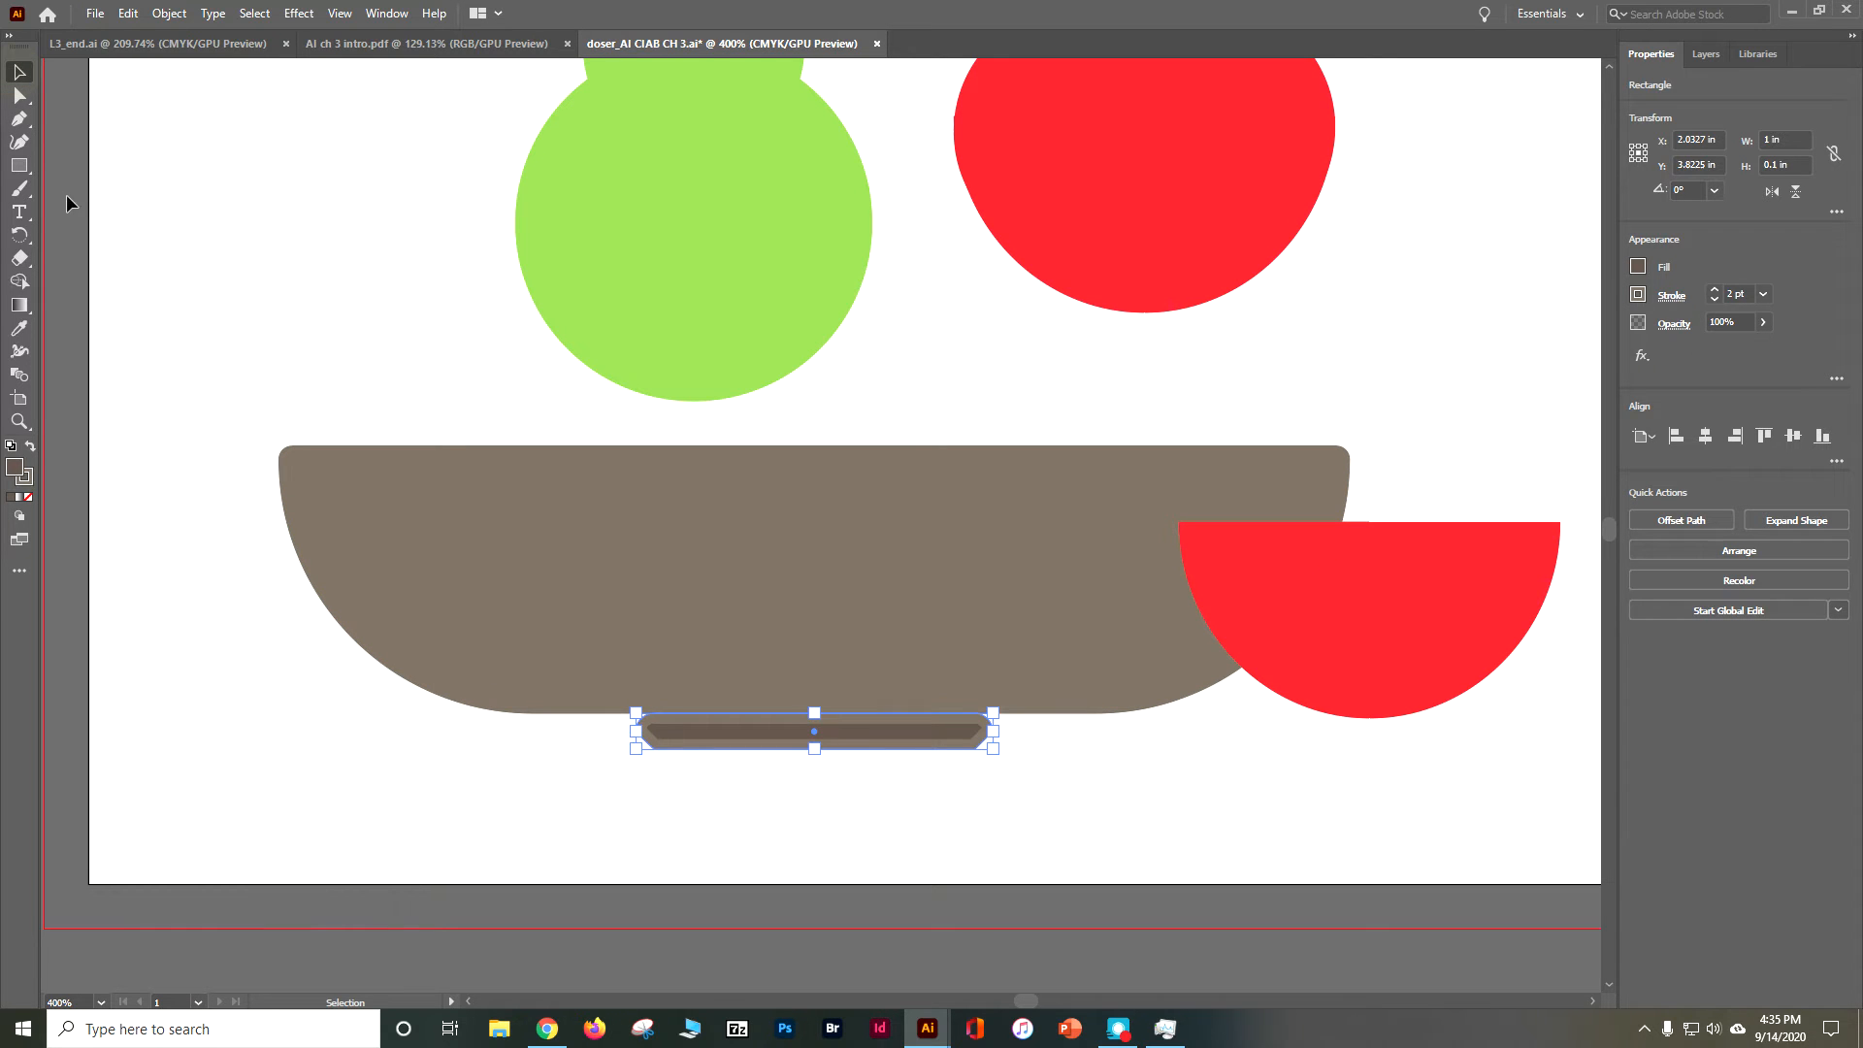
click(212, 790)
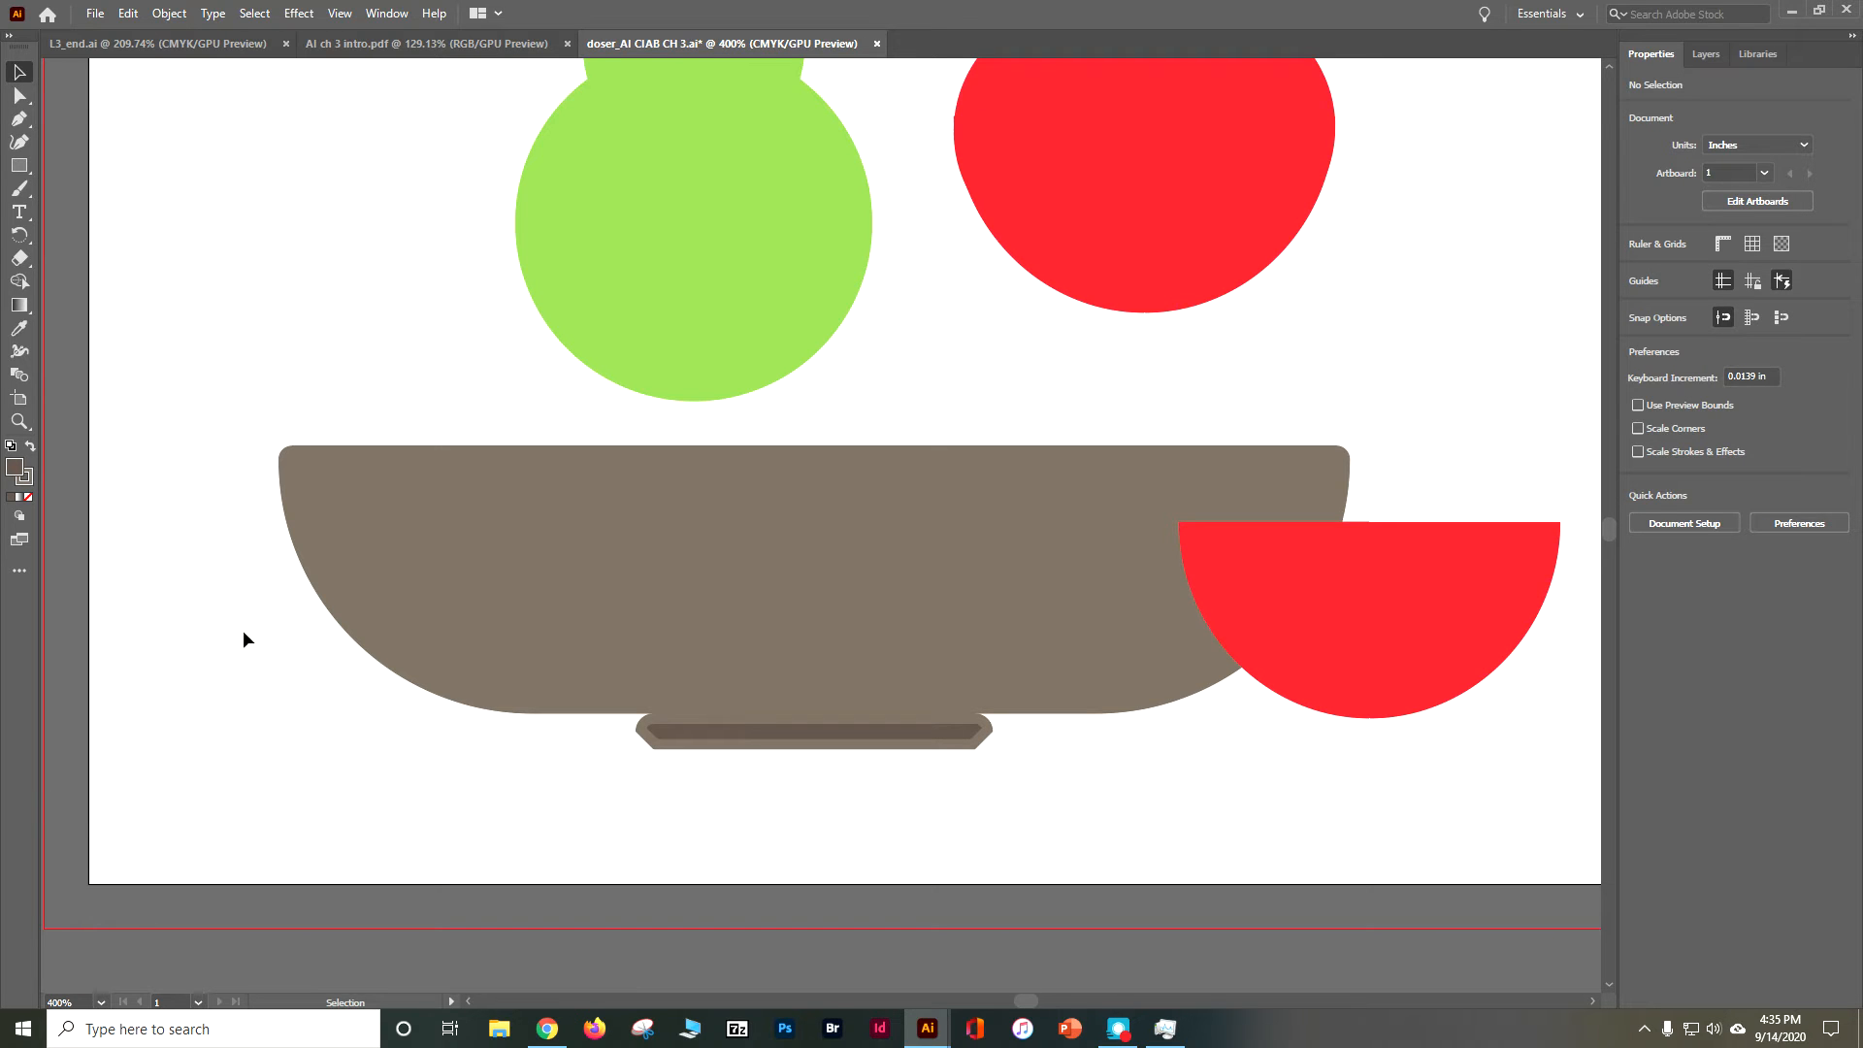
Save the changes to the fruit bowl document
key(a)
key(ctrl+s)
key(v)
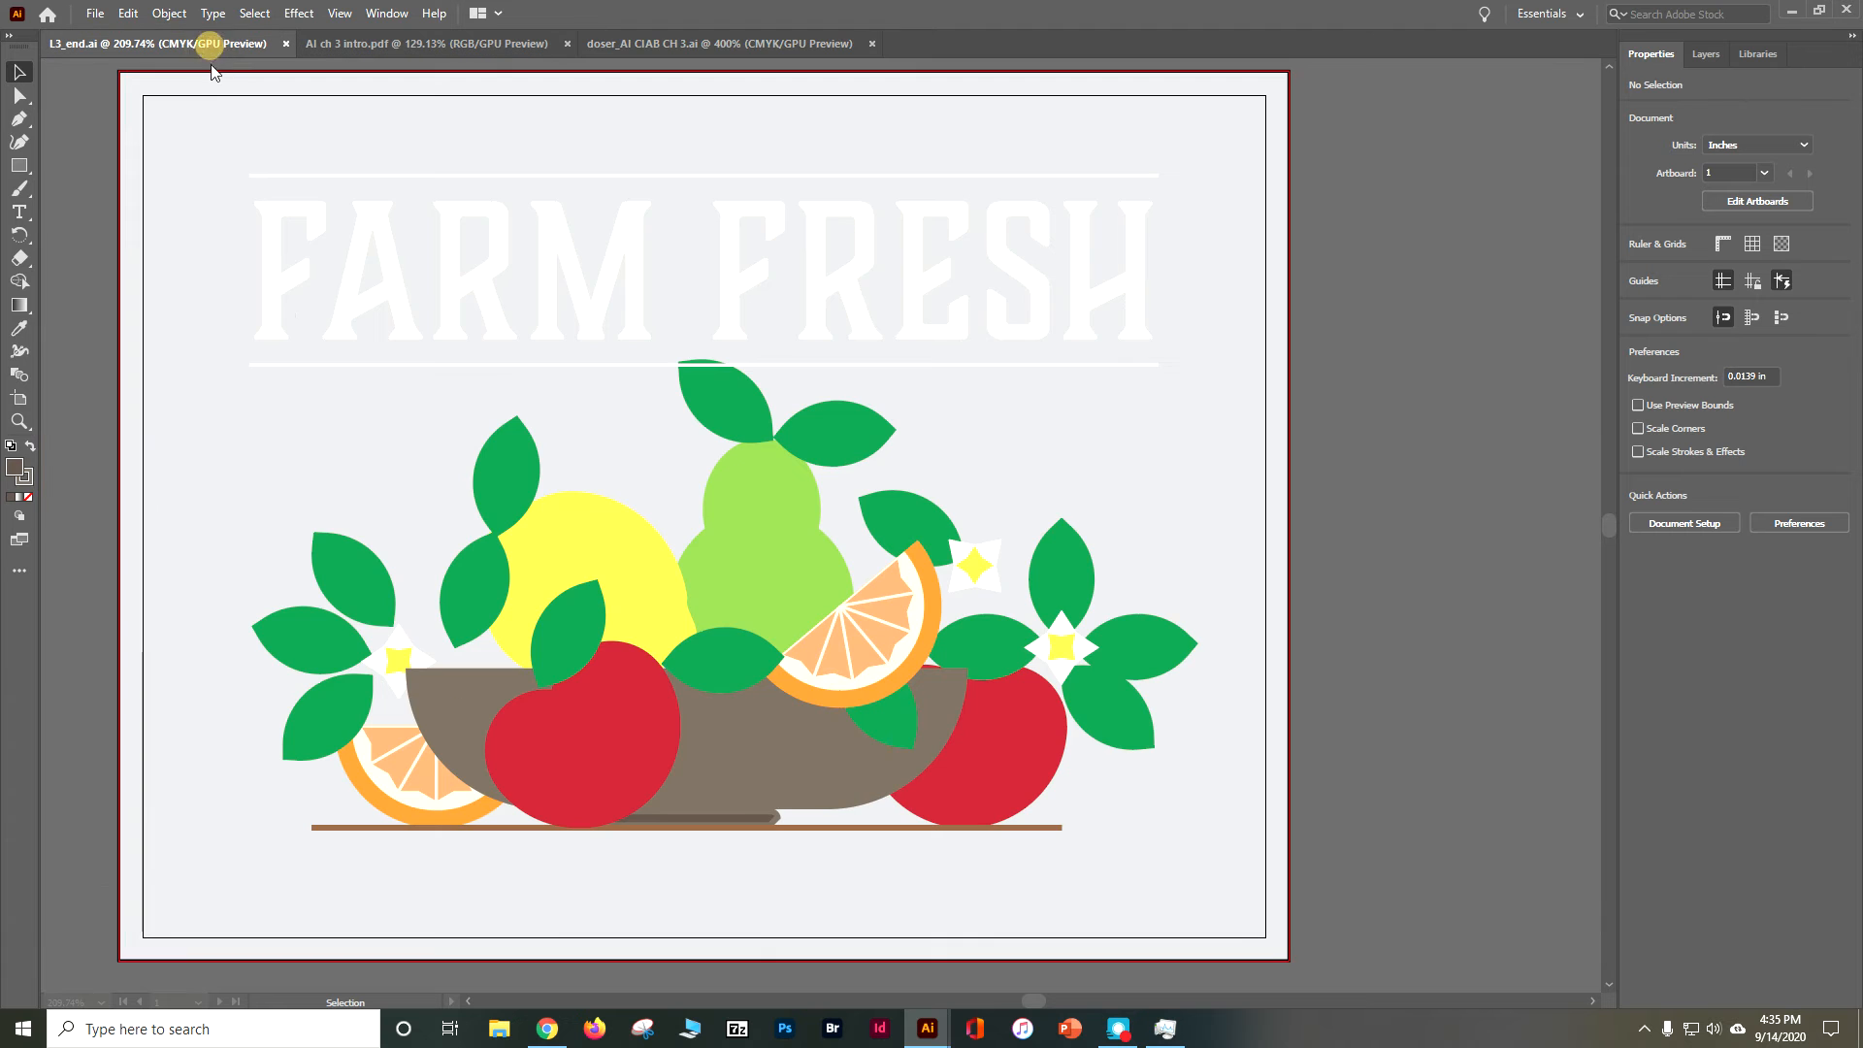
Check the finished artwork in L3_end.ai and return to the empty area beside the bowl in doser_AI CIAB CH 3.ai
click(215, 47)
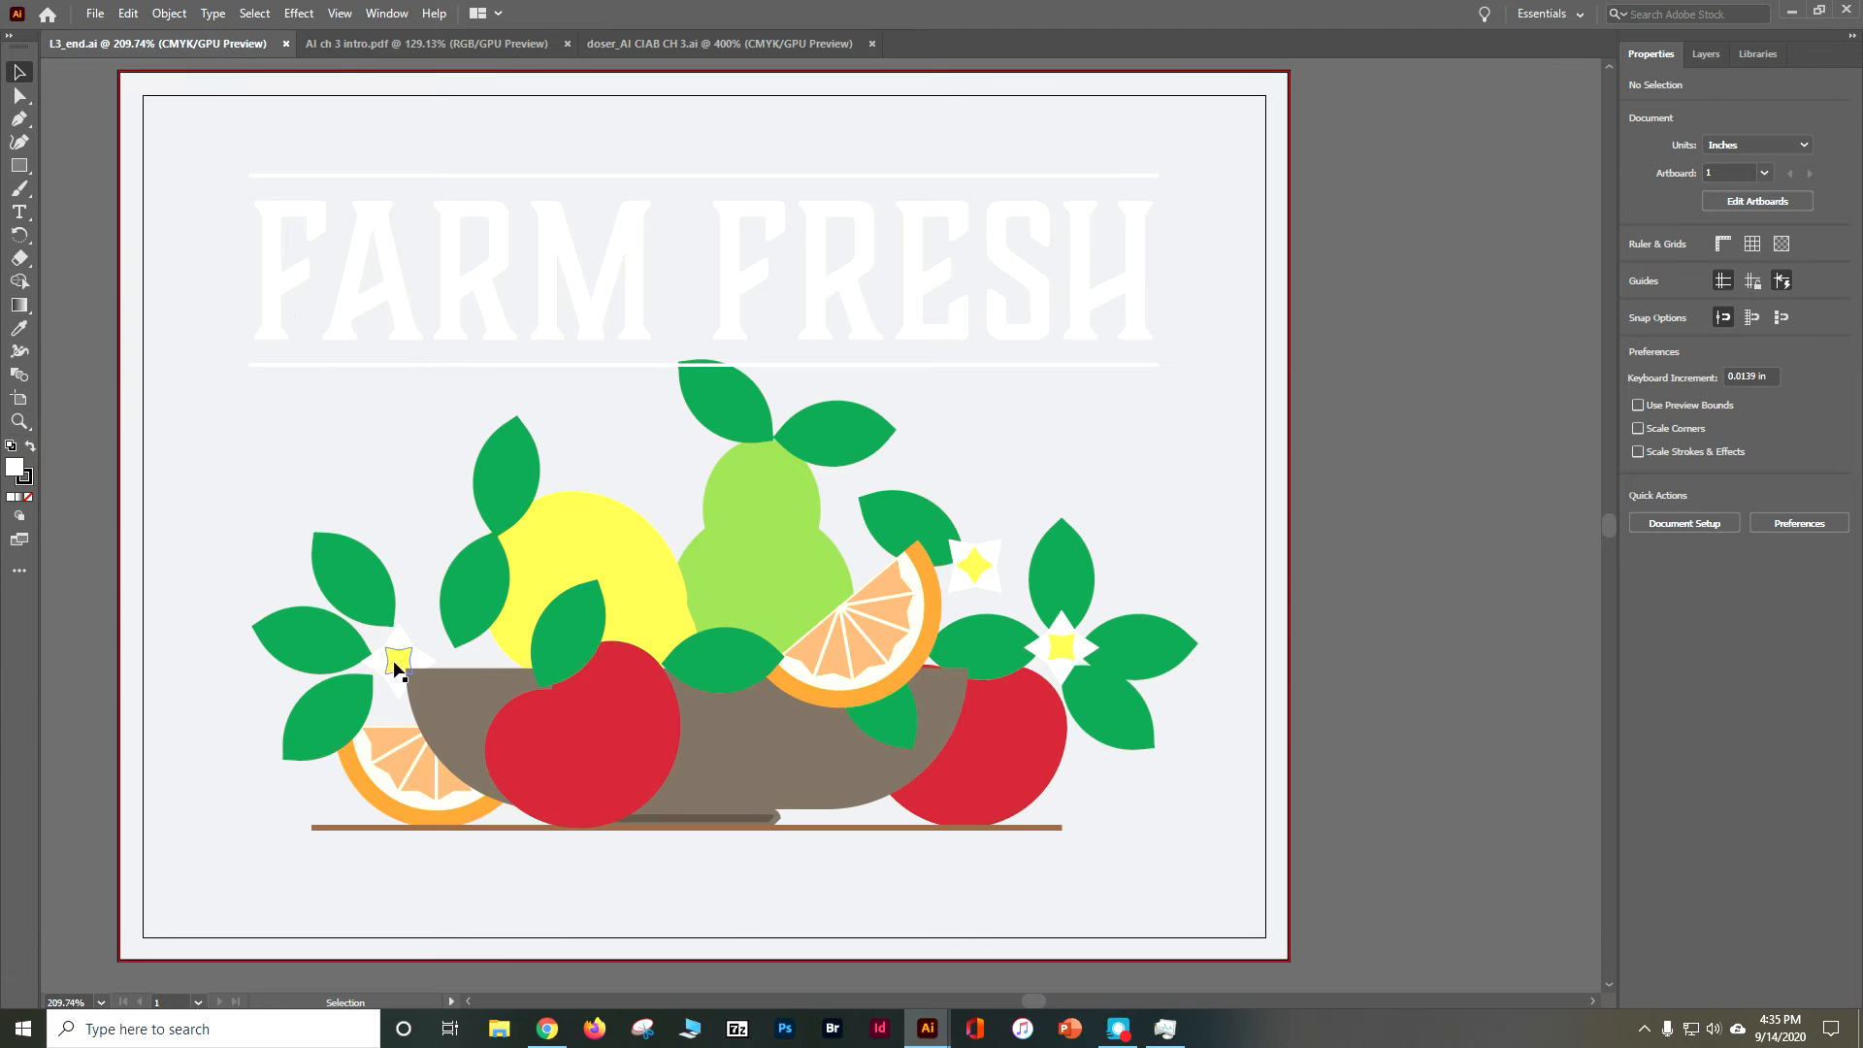
click(758, 43)
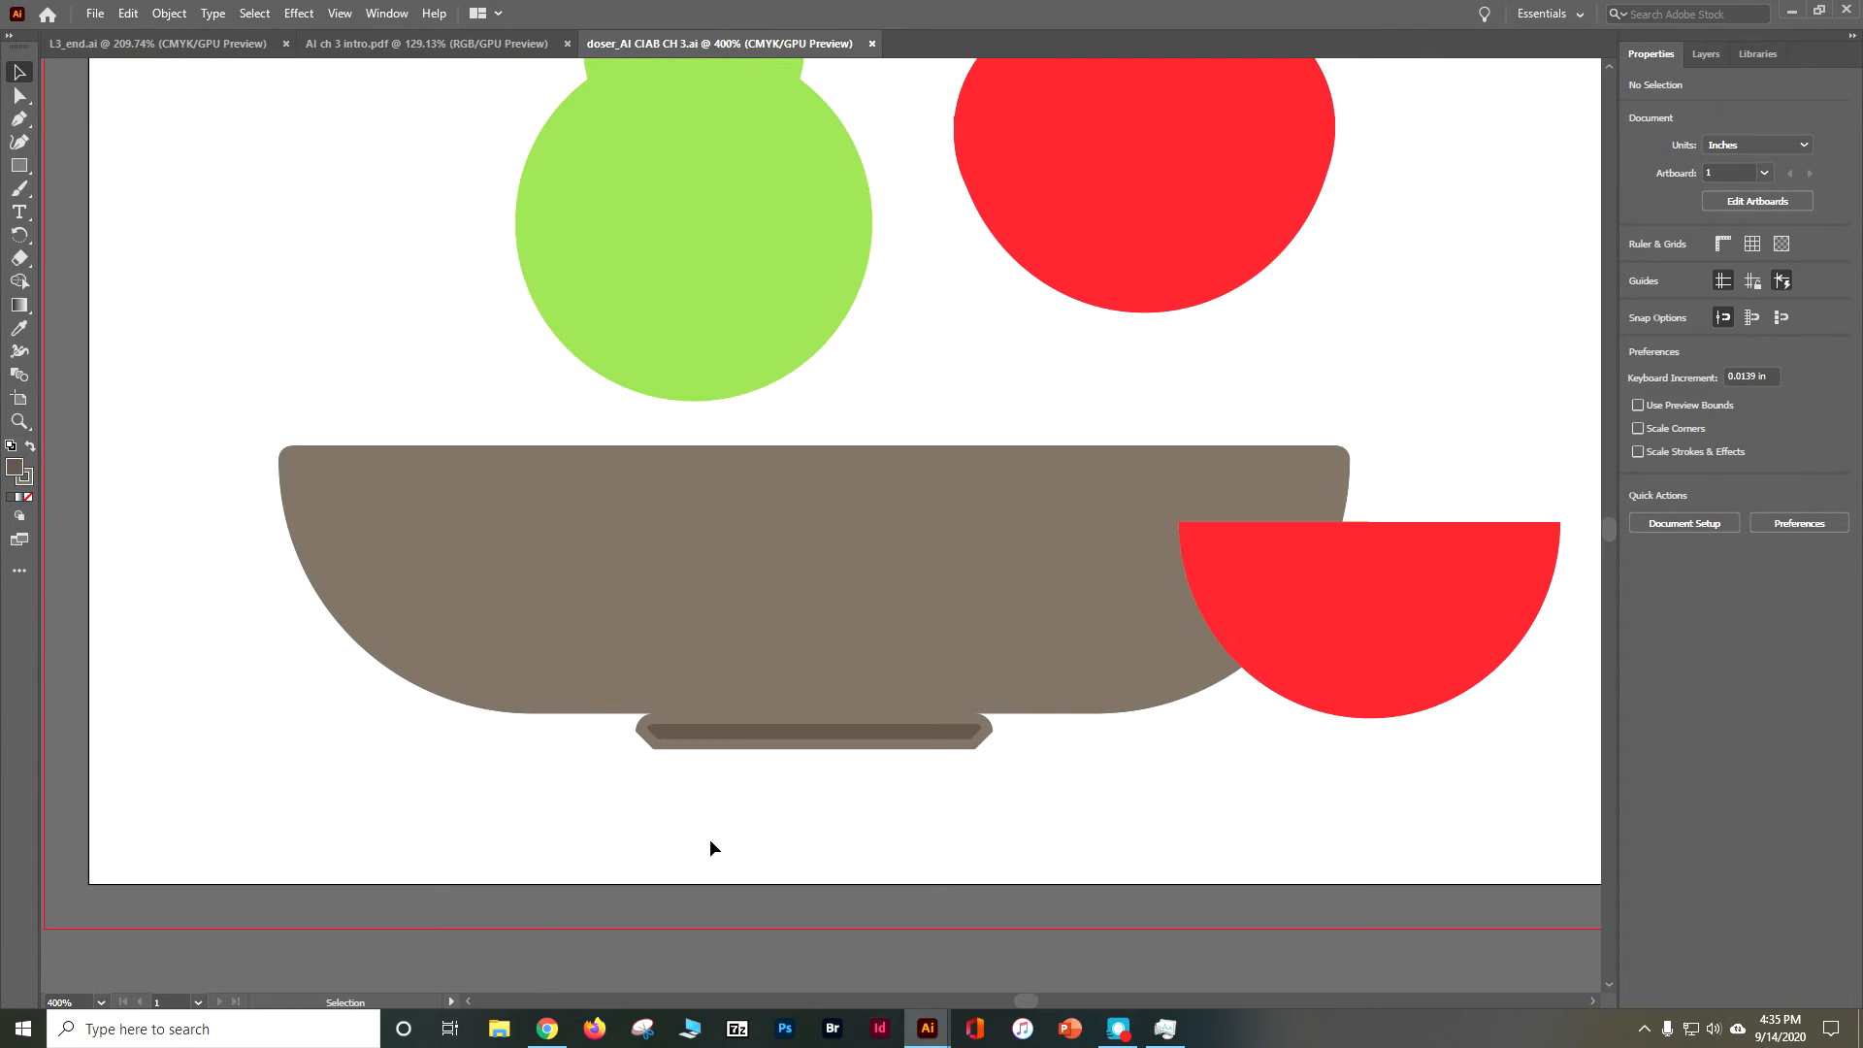
drag(1025, 999, 1014, 1013)
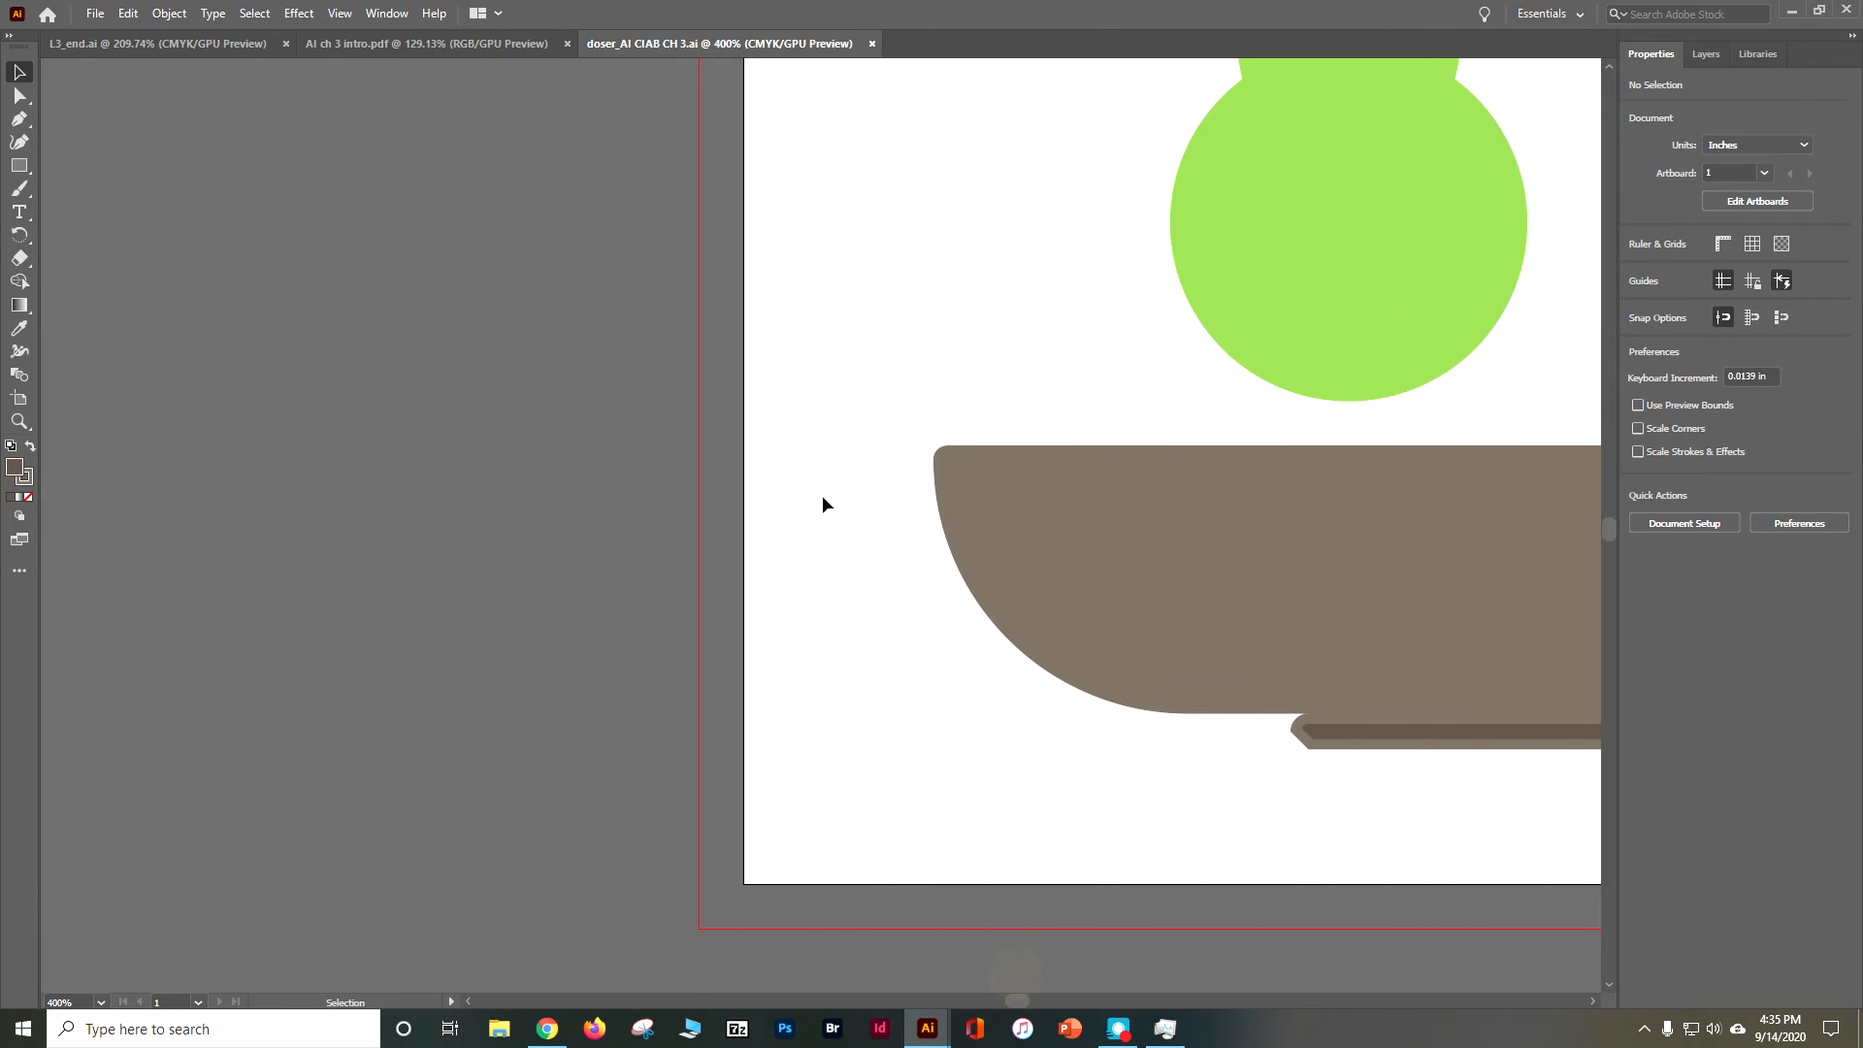
Activate the Polygon tool for drawing in the empty area beside the green pear shape
scroll(823, 495, up, 4)
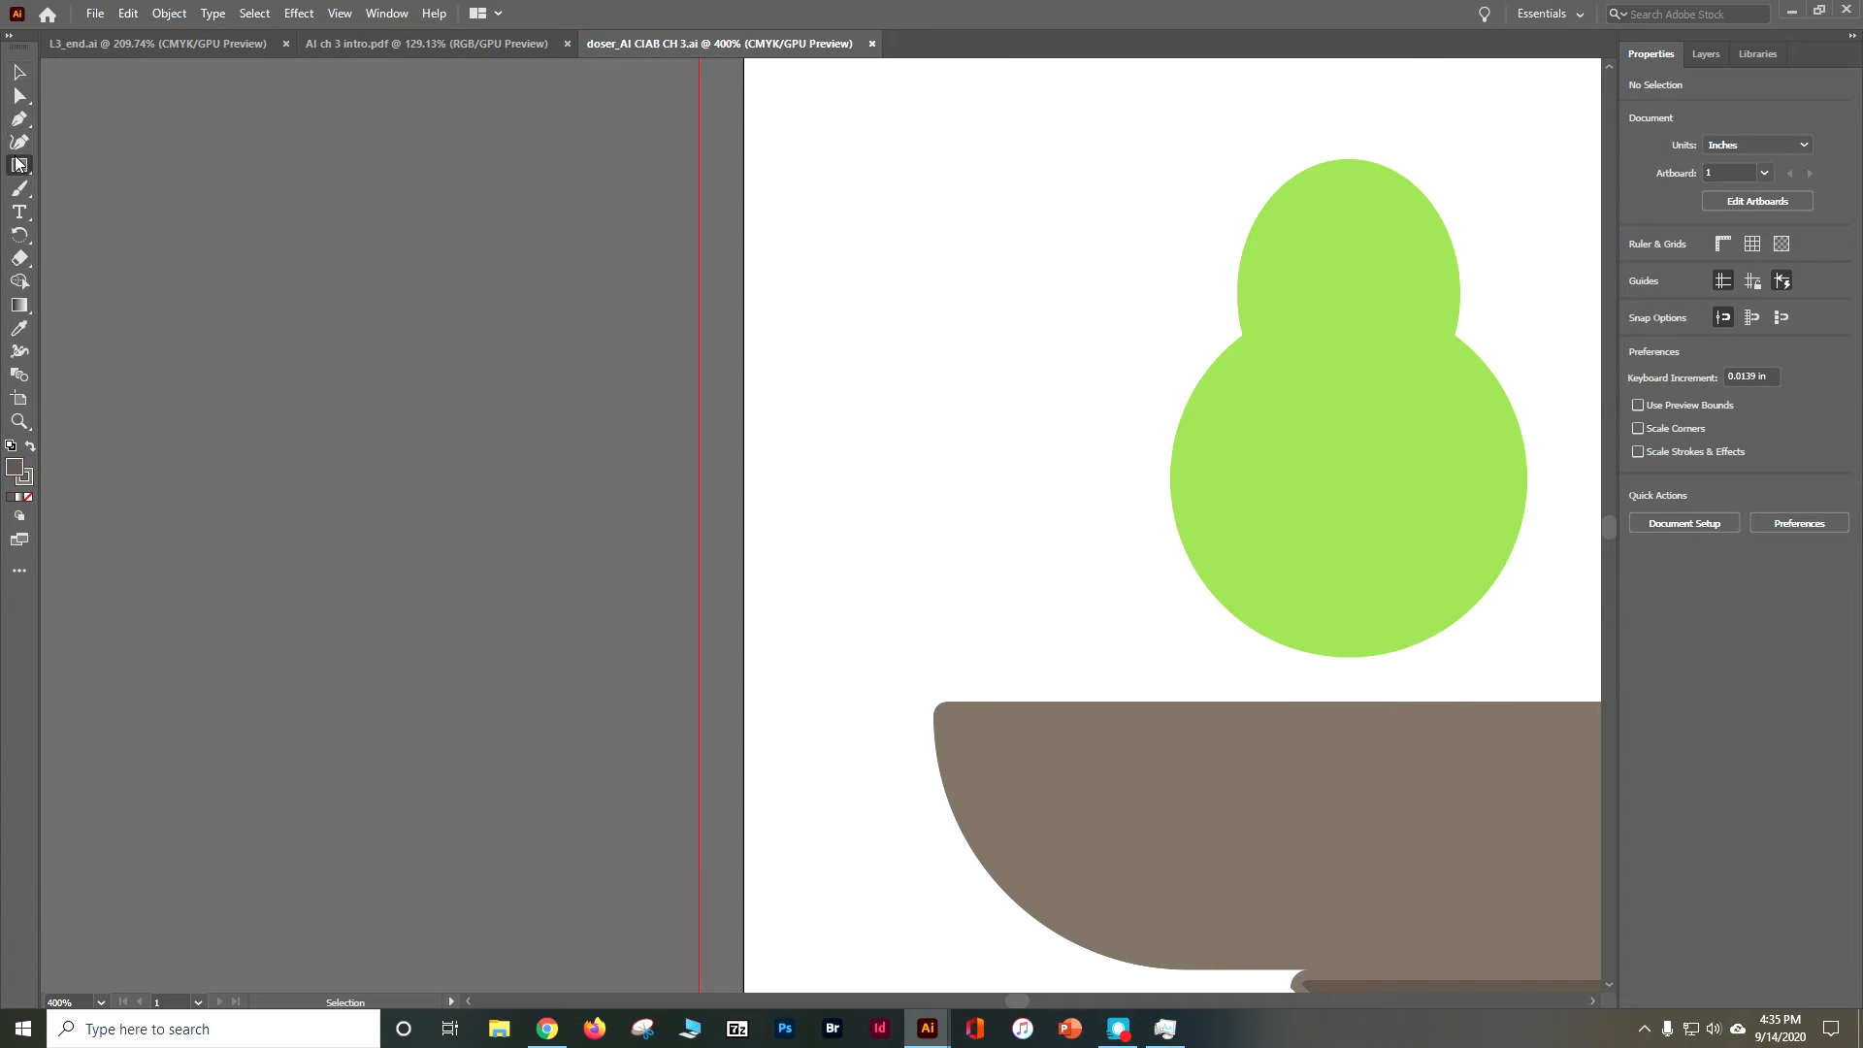
click(17, 163)
drag(17, 163, 101, 212)
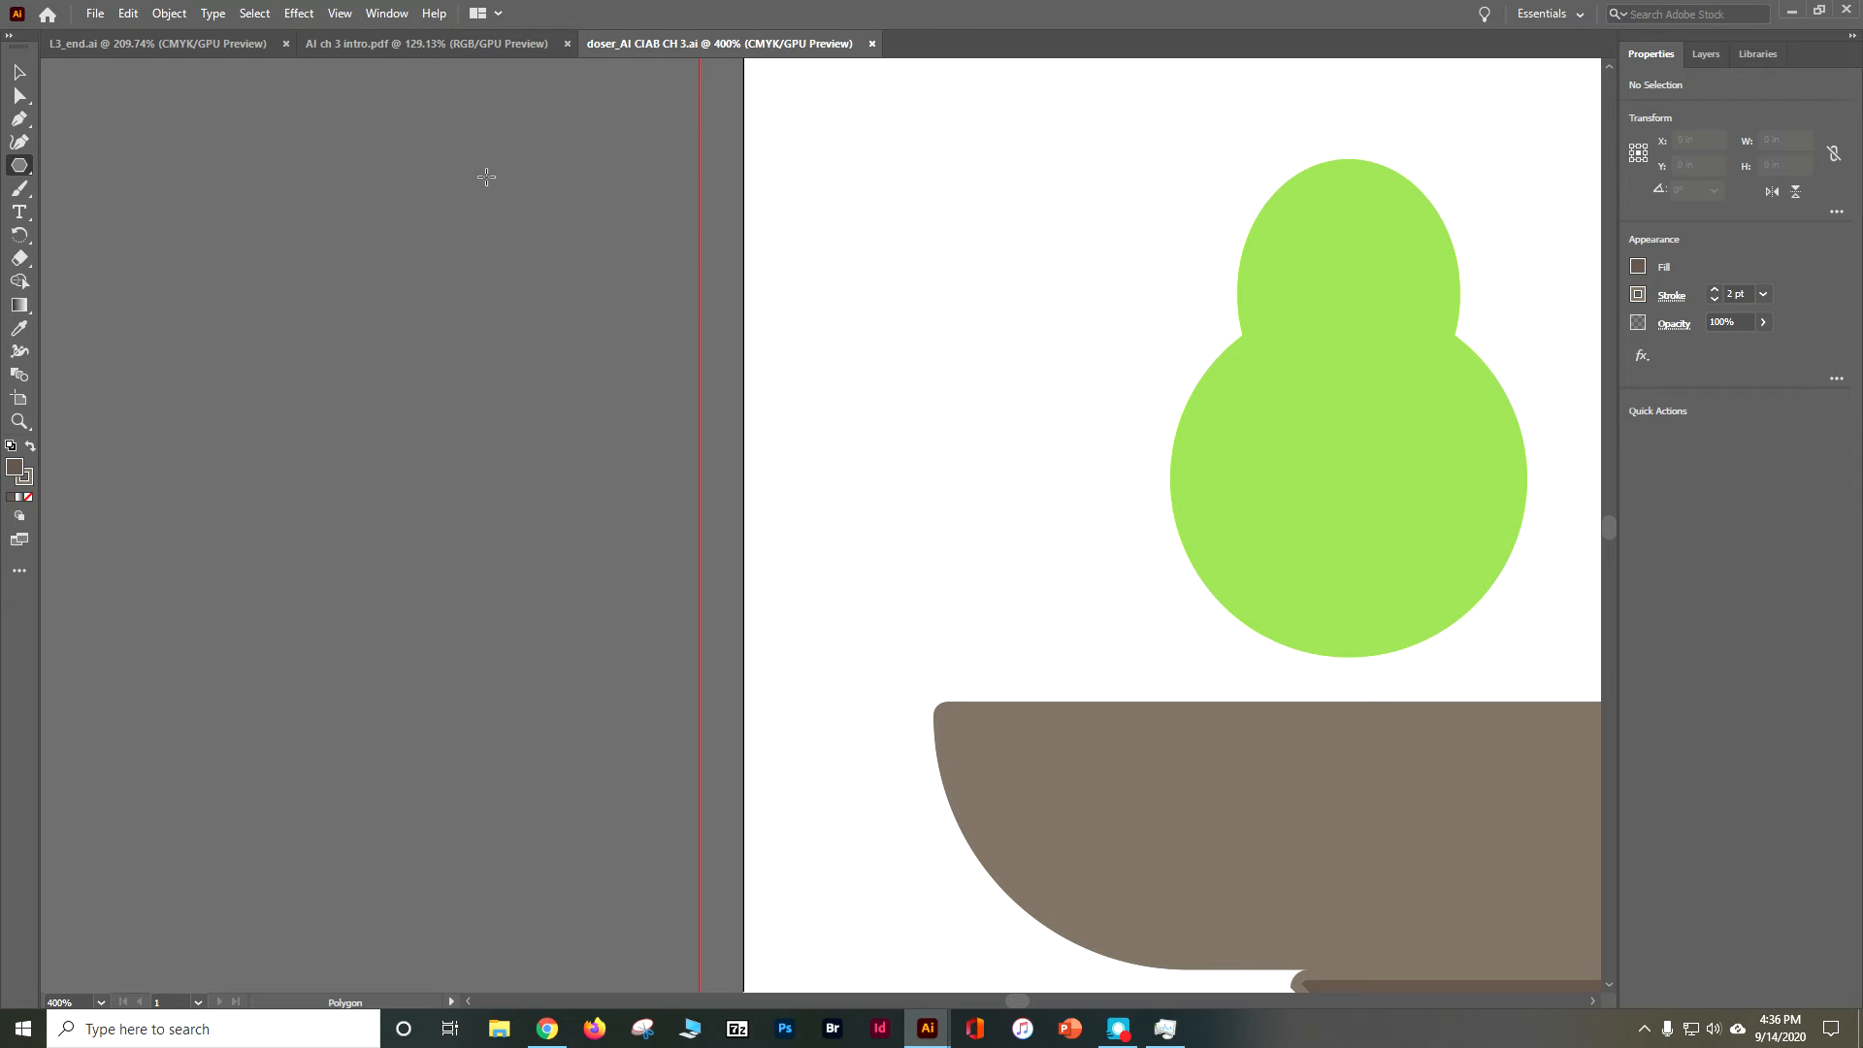
drag(802, 155, 878, 246)
key(ctrl+z)
drag(754, 267, 896, 406)
key(Down)
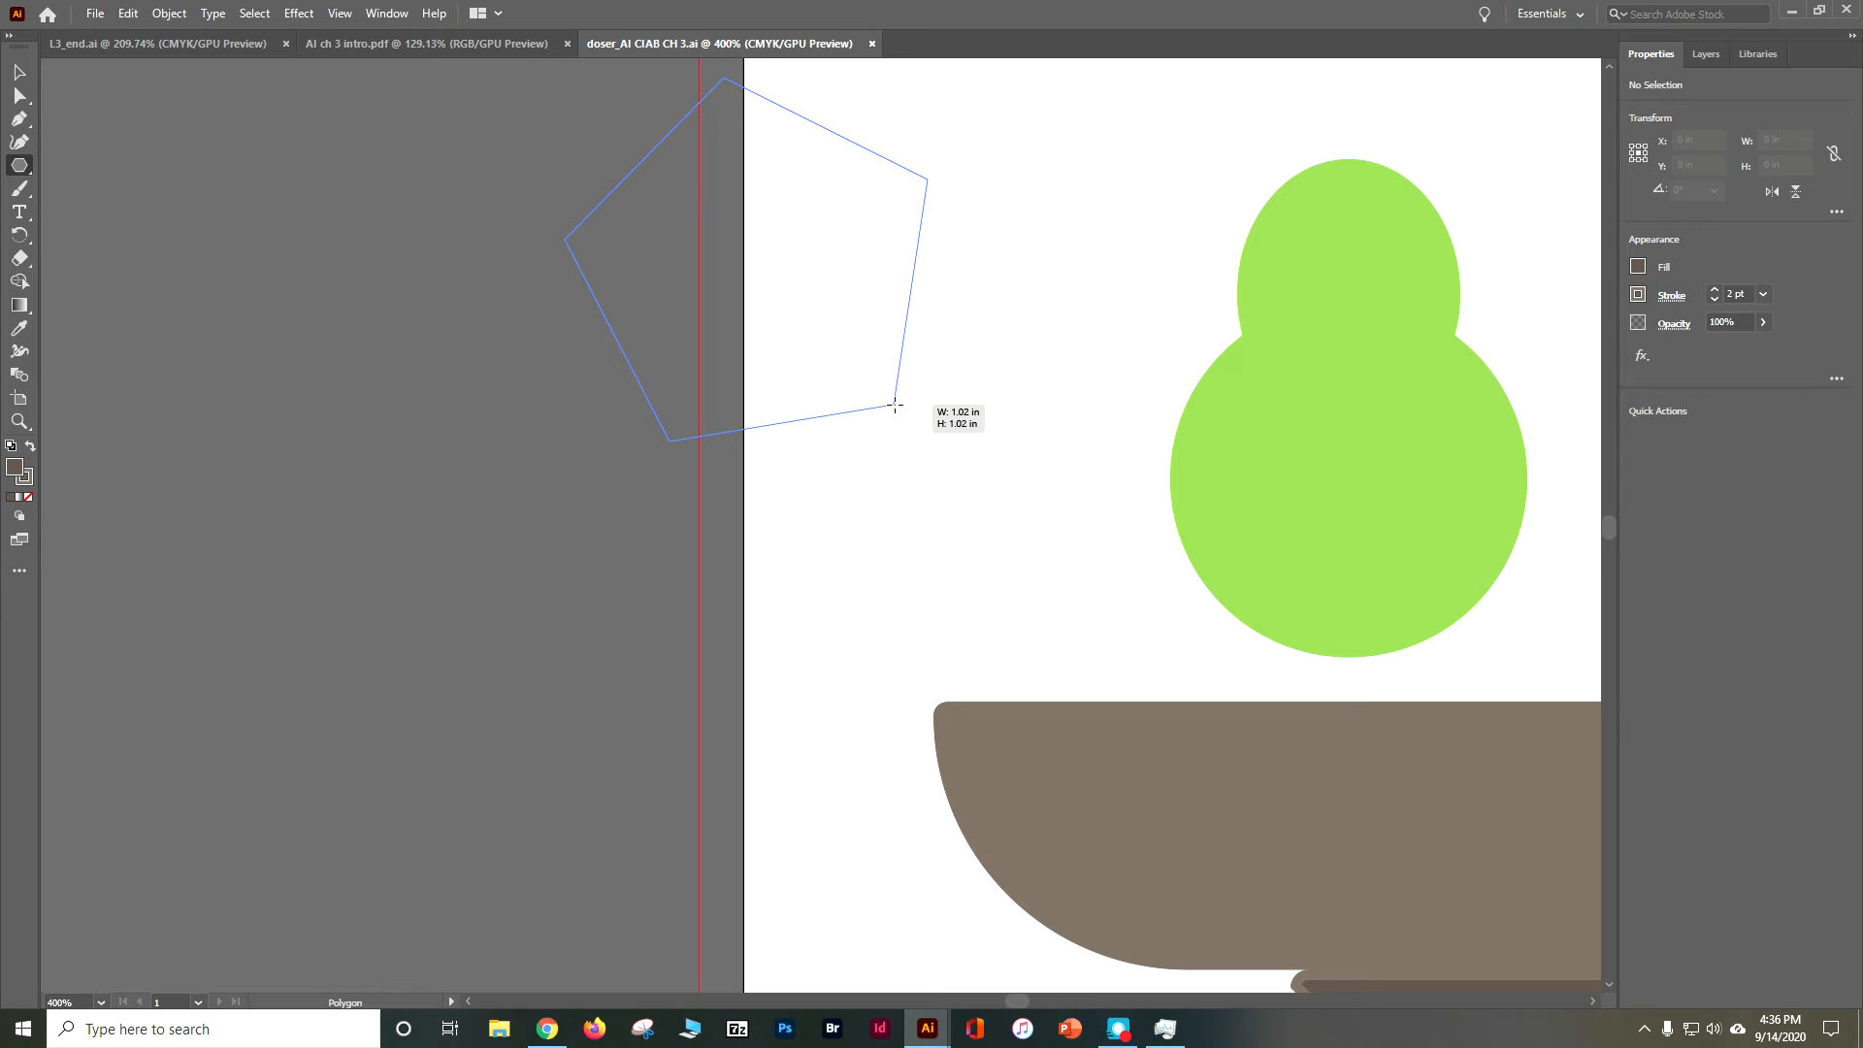
drag(895, 405, 895, 405)
key(shift)
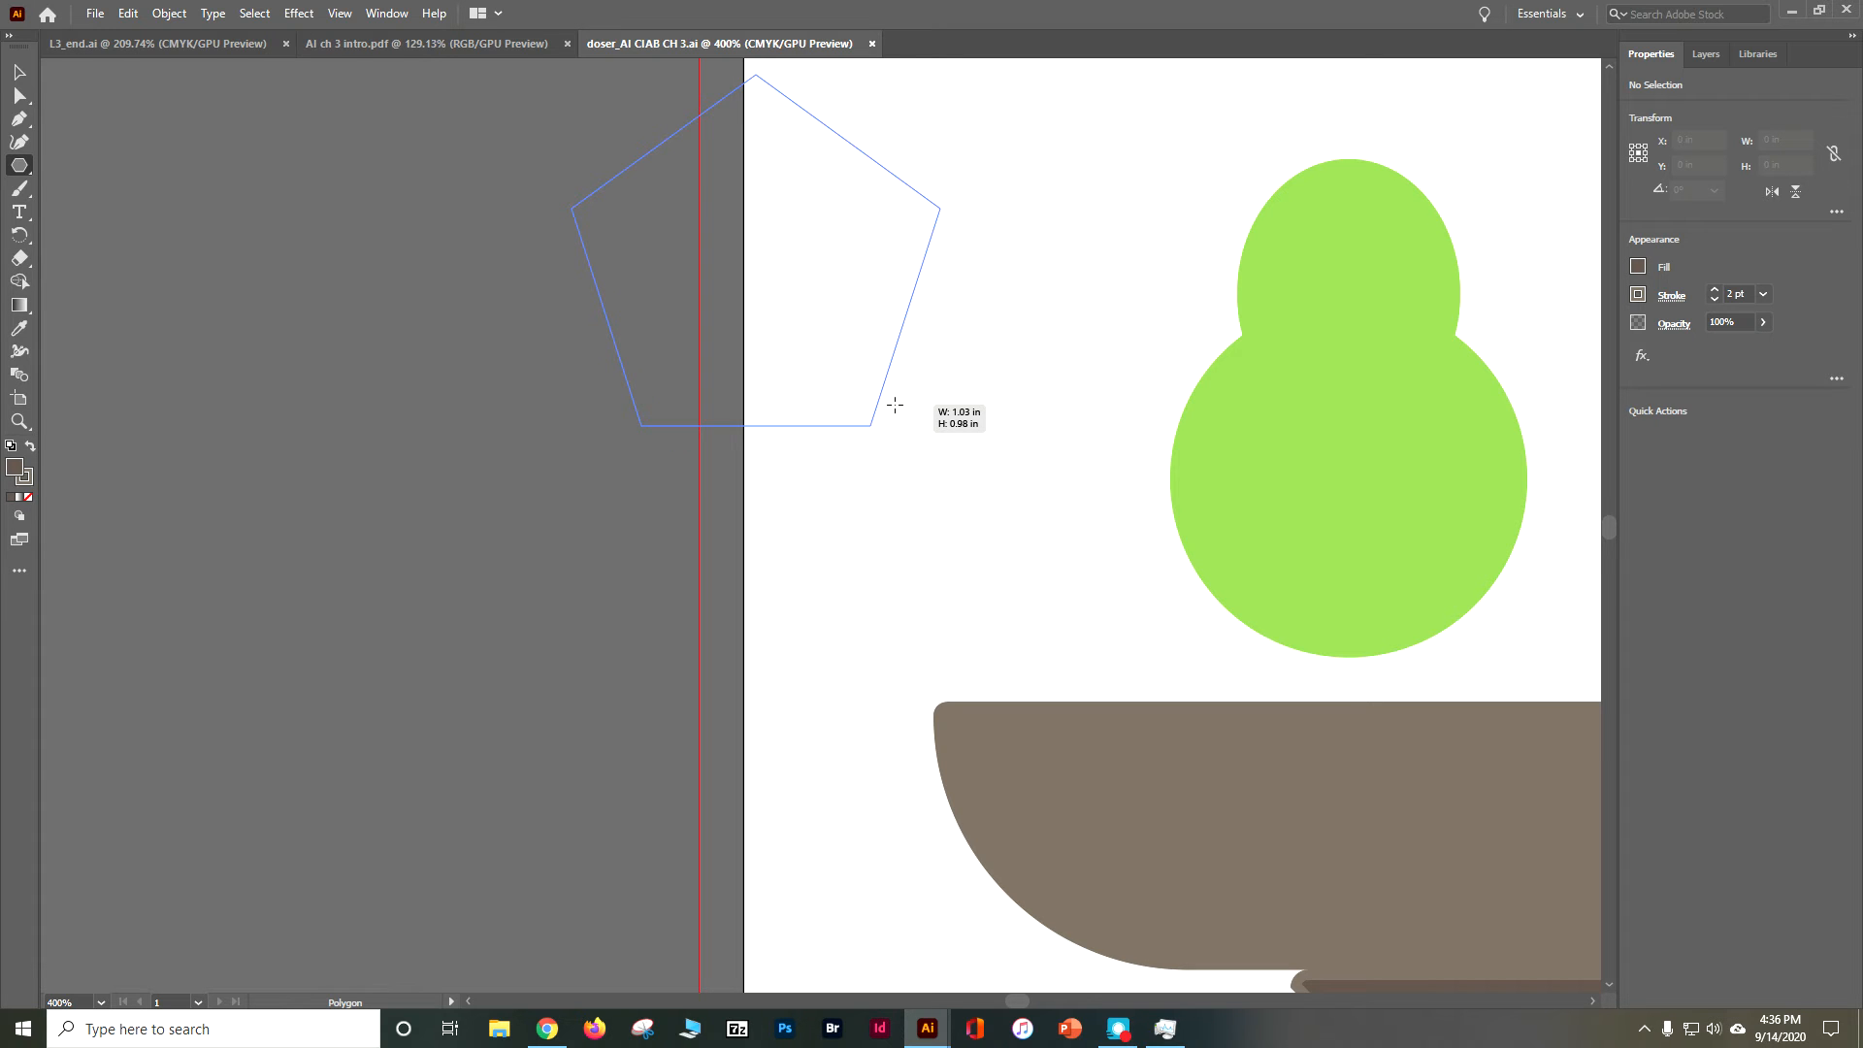
drag(894, 405, 887, 404)
key(ctrl+z)
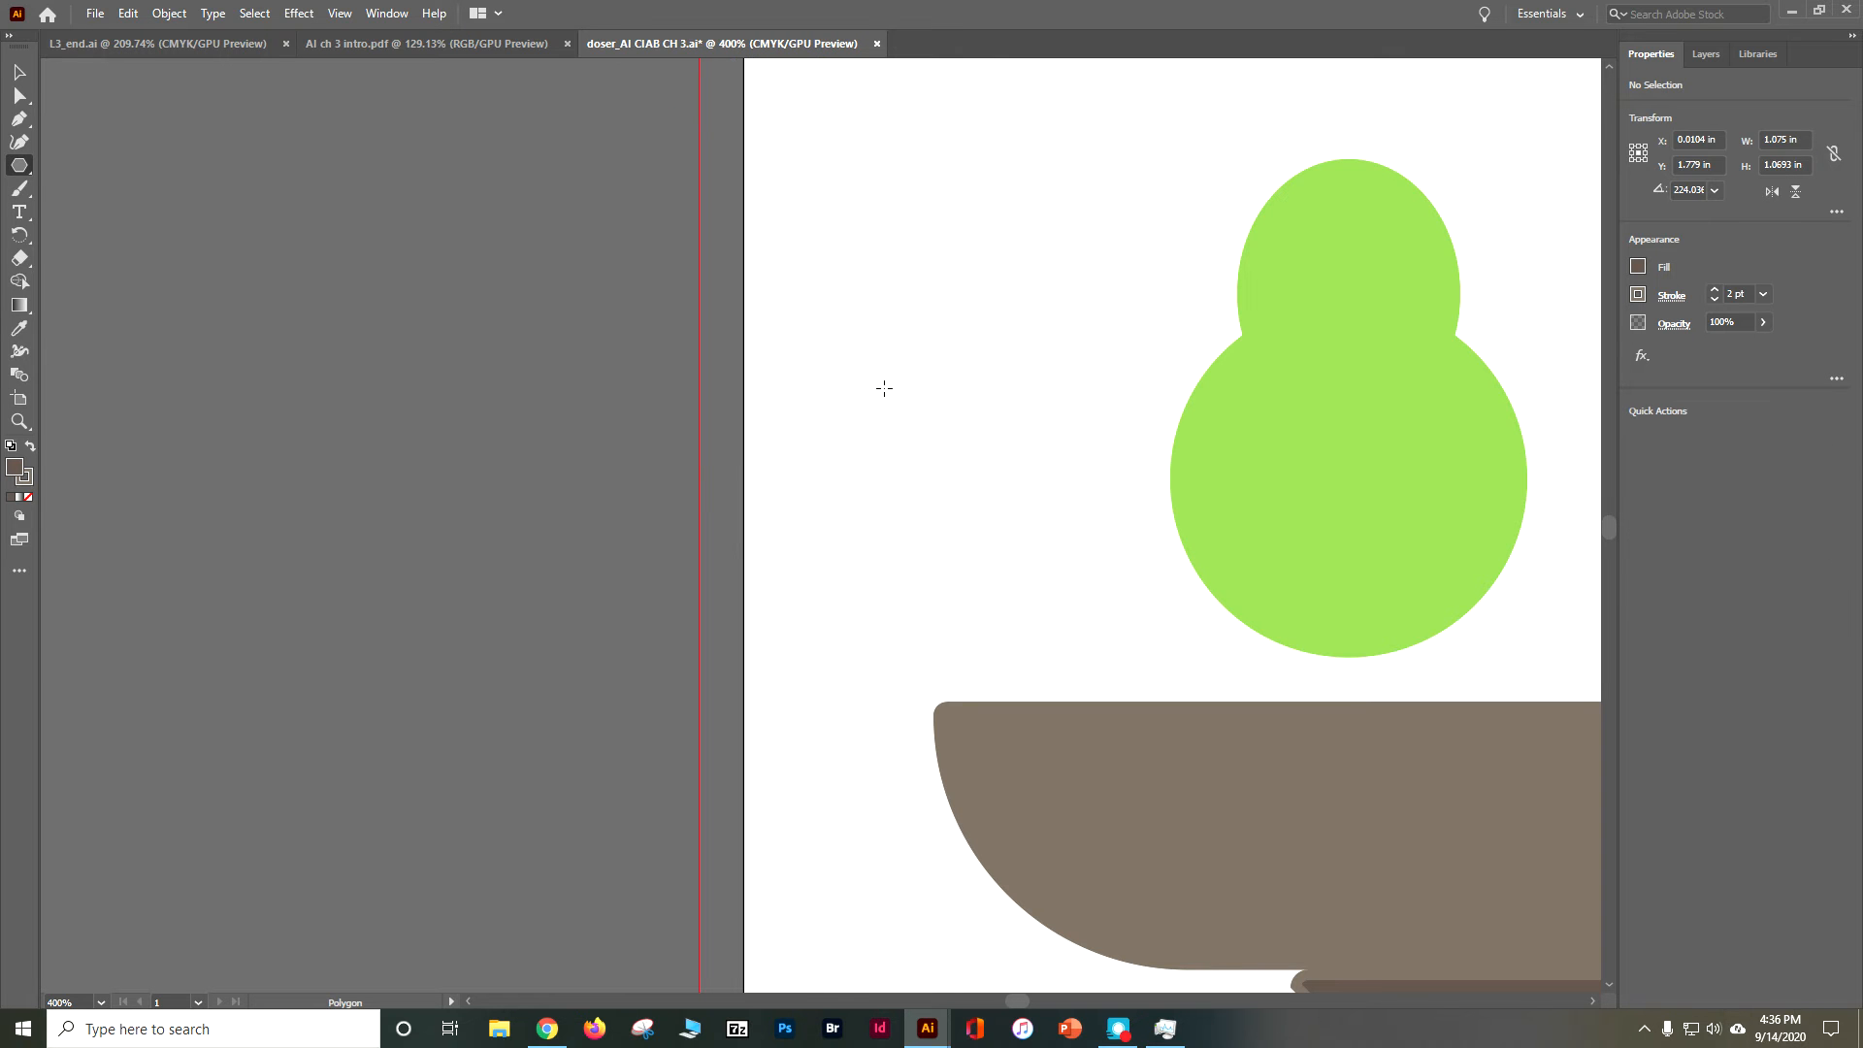
Draw an upright pentagon about 1.12 in wide and 1.07 in high, and move it lower along the artboard's left edge
drag(790, 183, 884, 370)
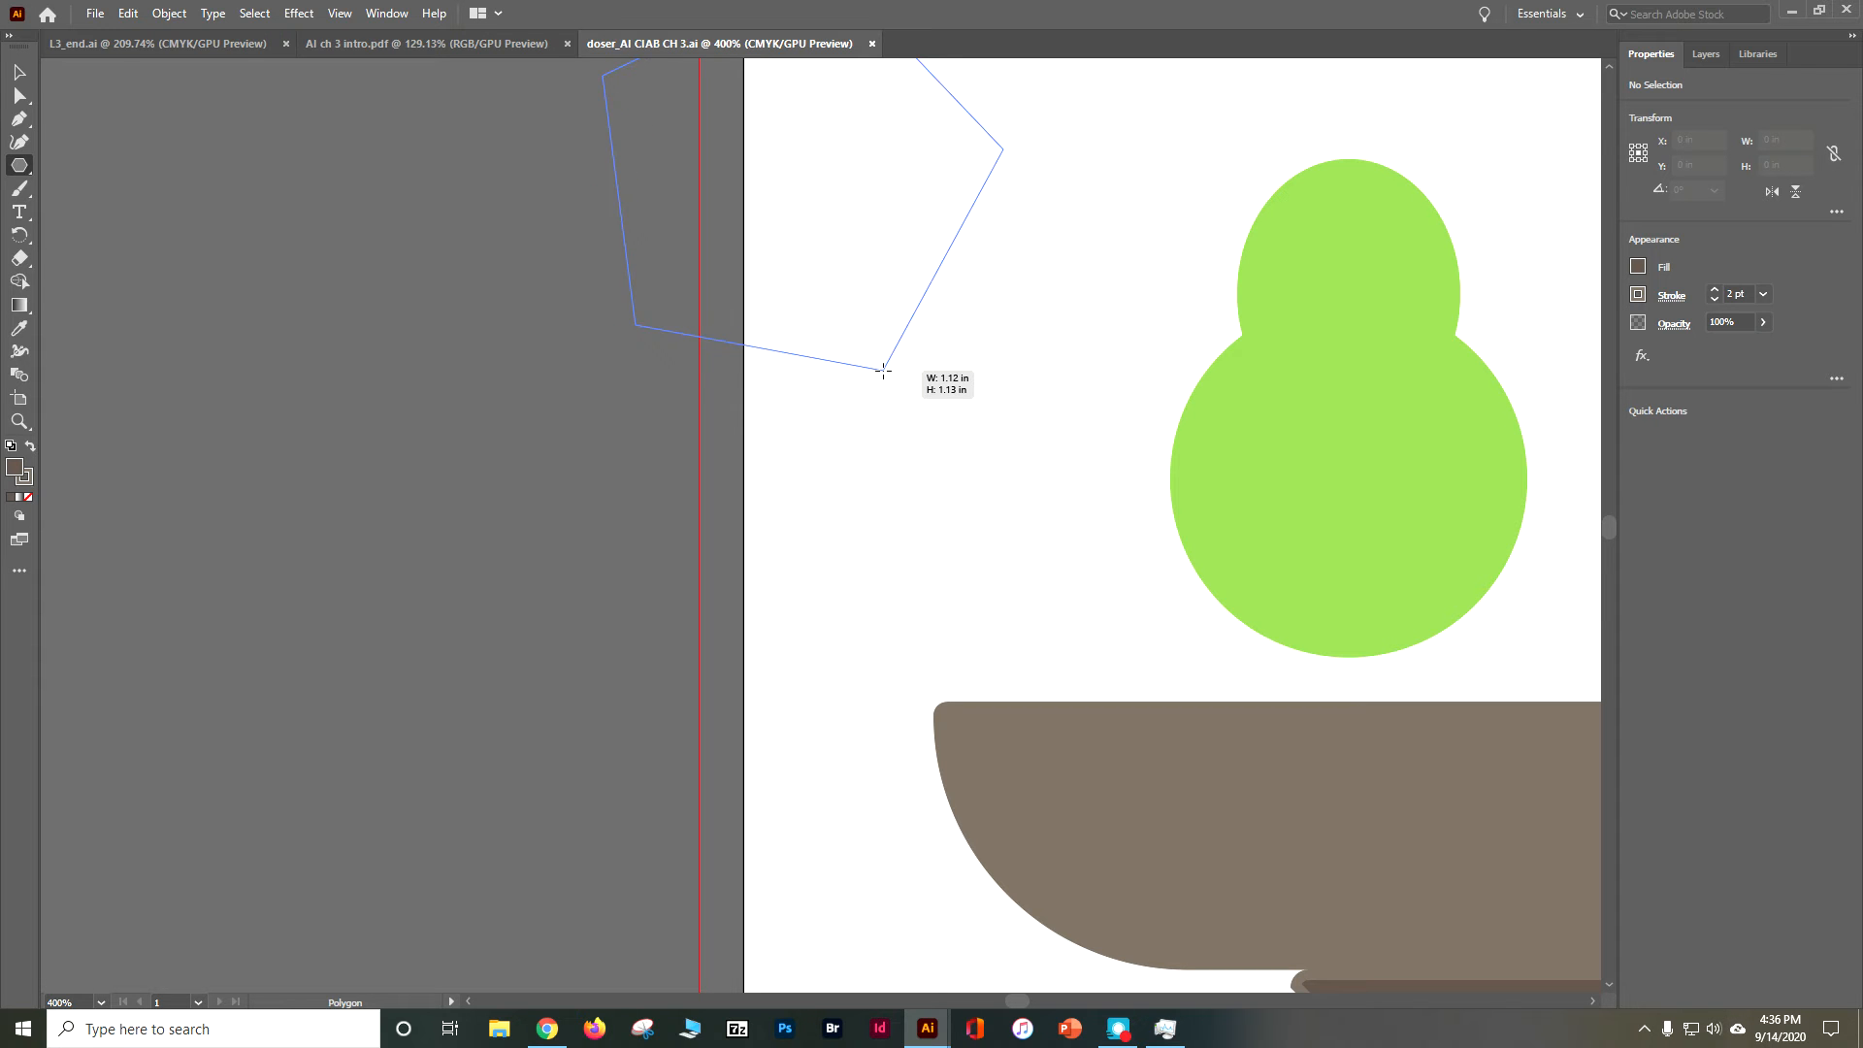
drag(882, 370, 874, 368)
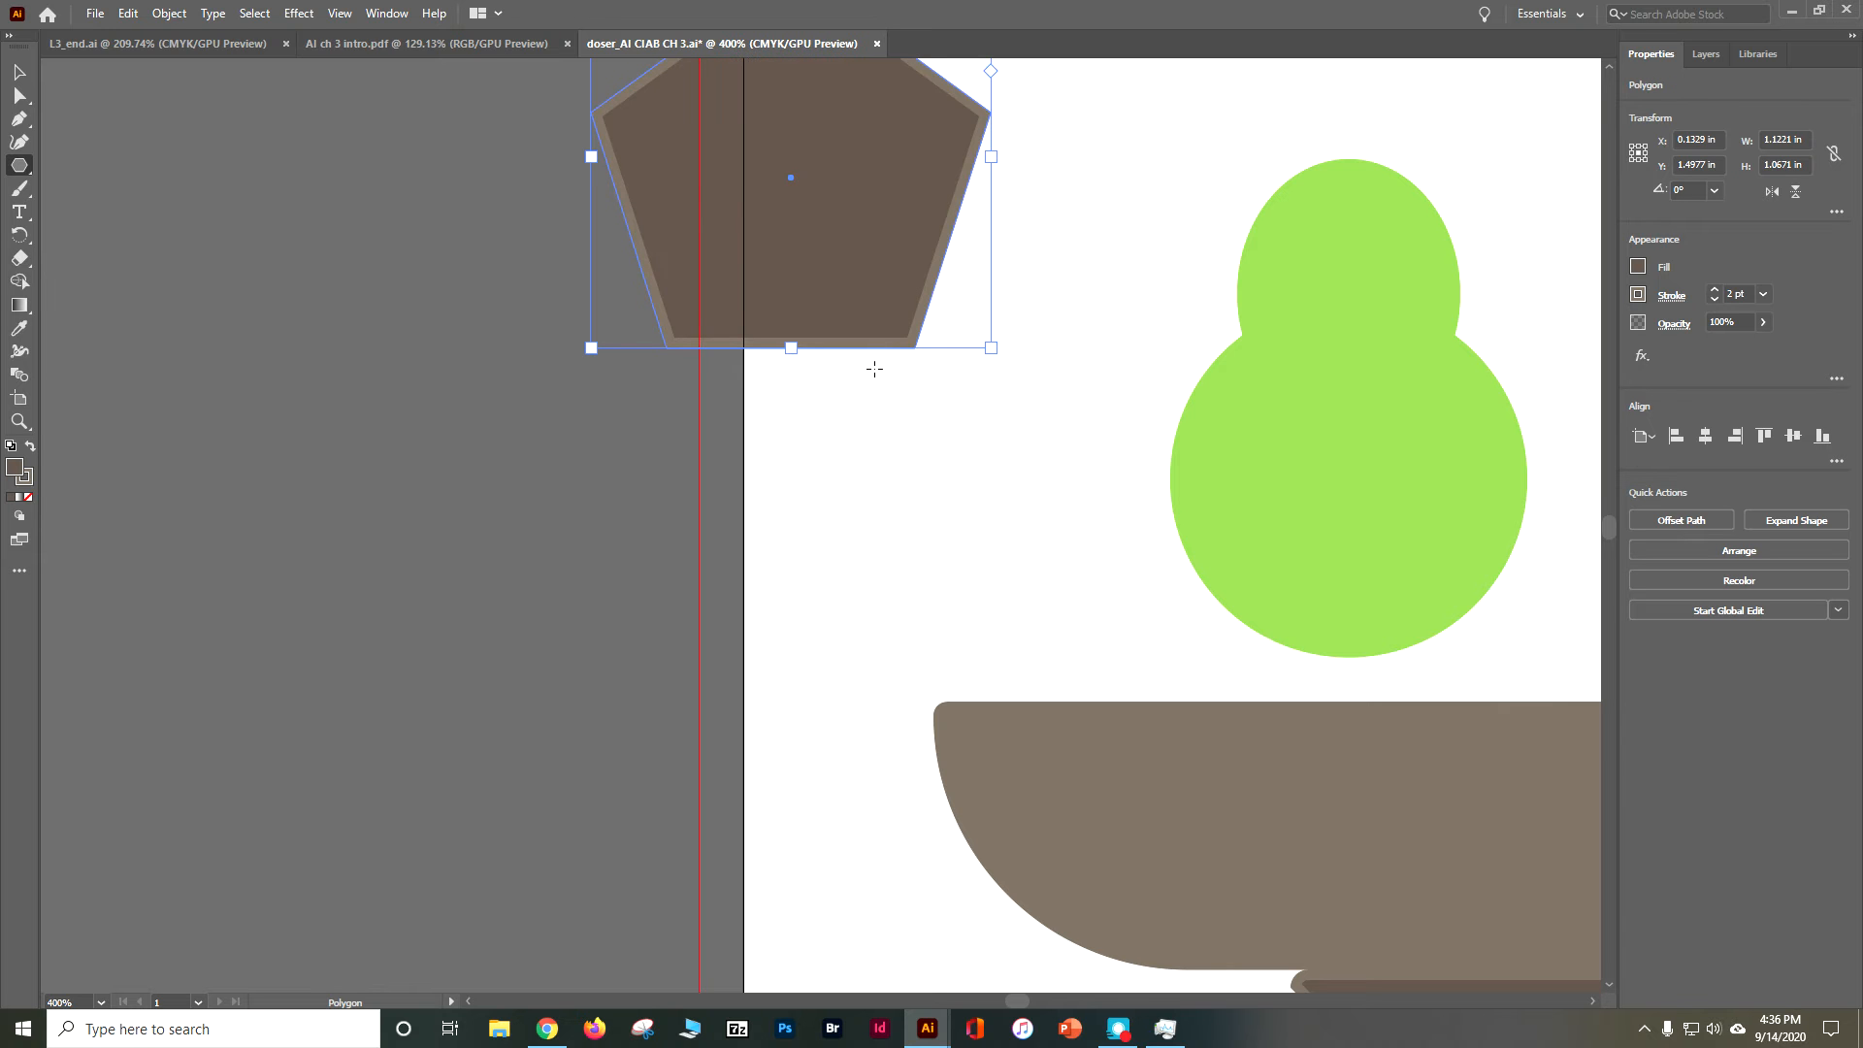
click(19, 72)
drag(788, 178, 725, 361)
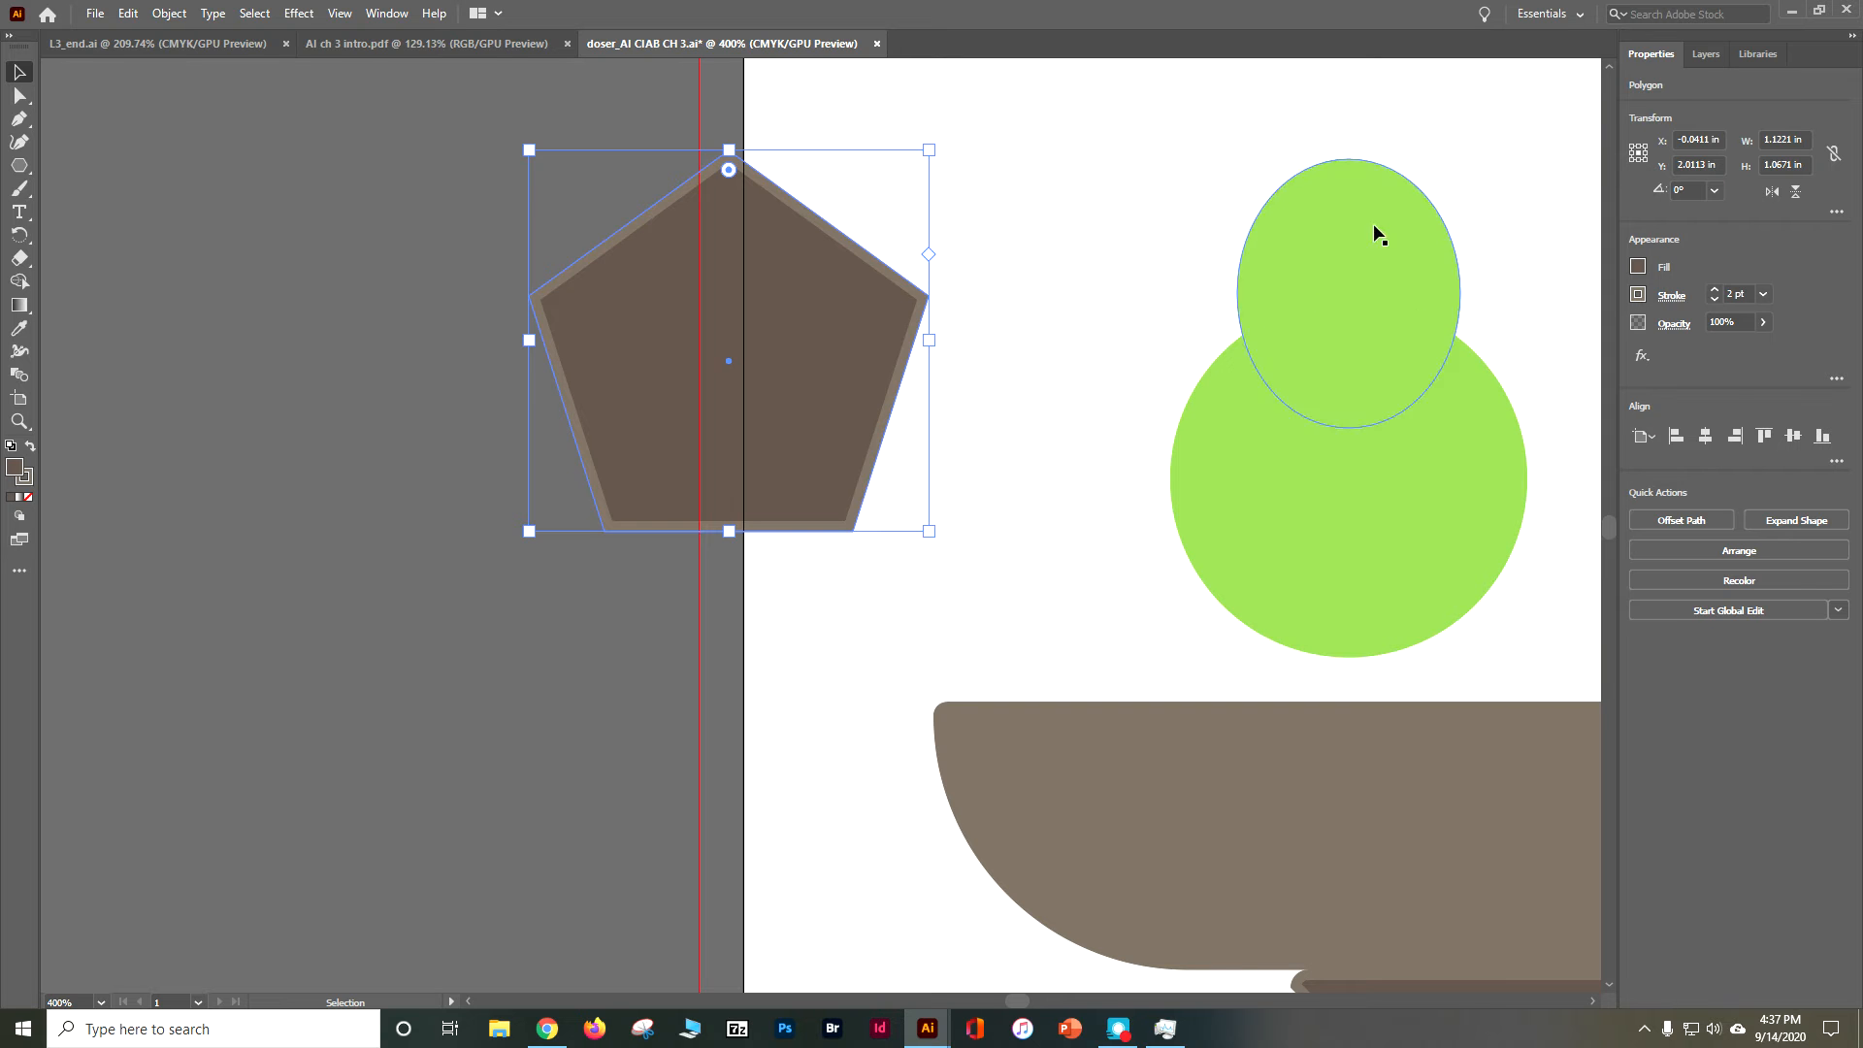
Fill the pentagon with dark green and remove its stroke
click(1639, 267)
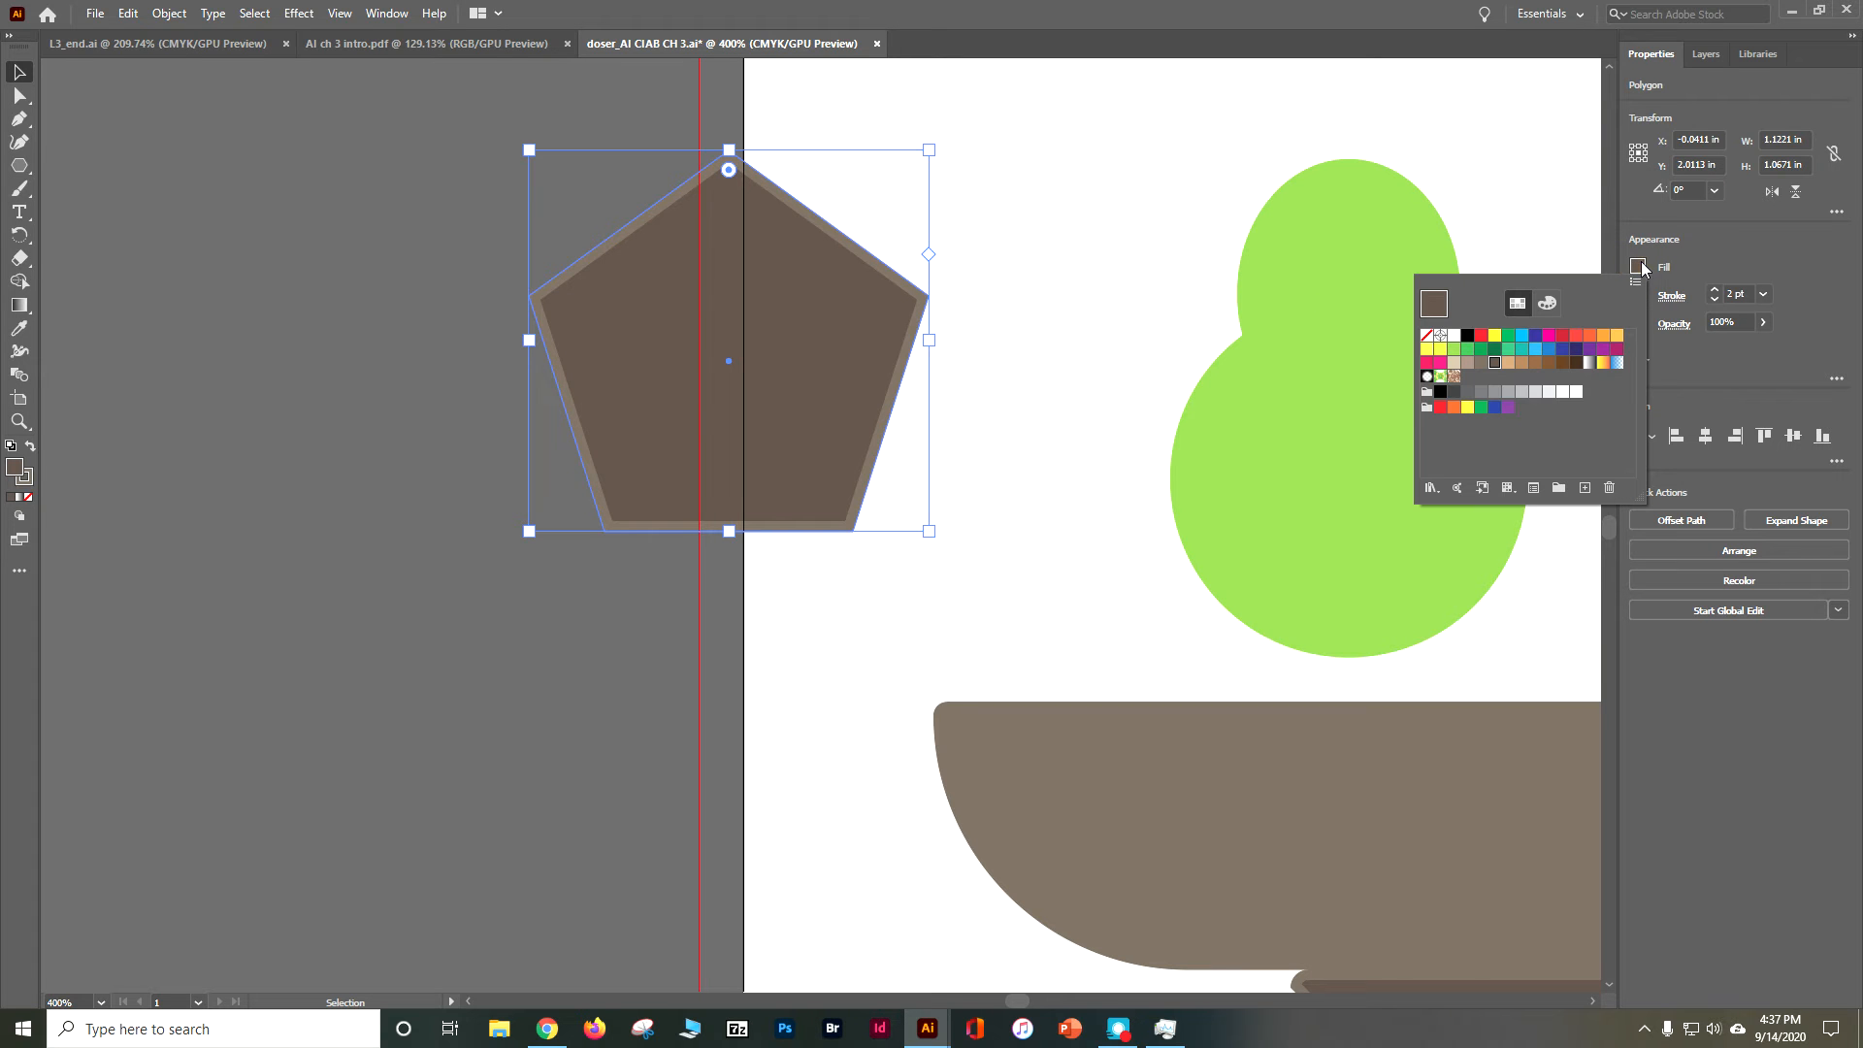
click(1496, 350)
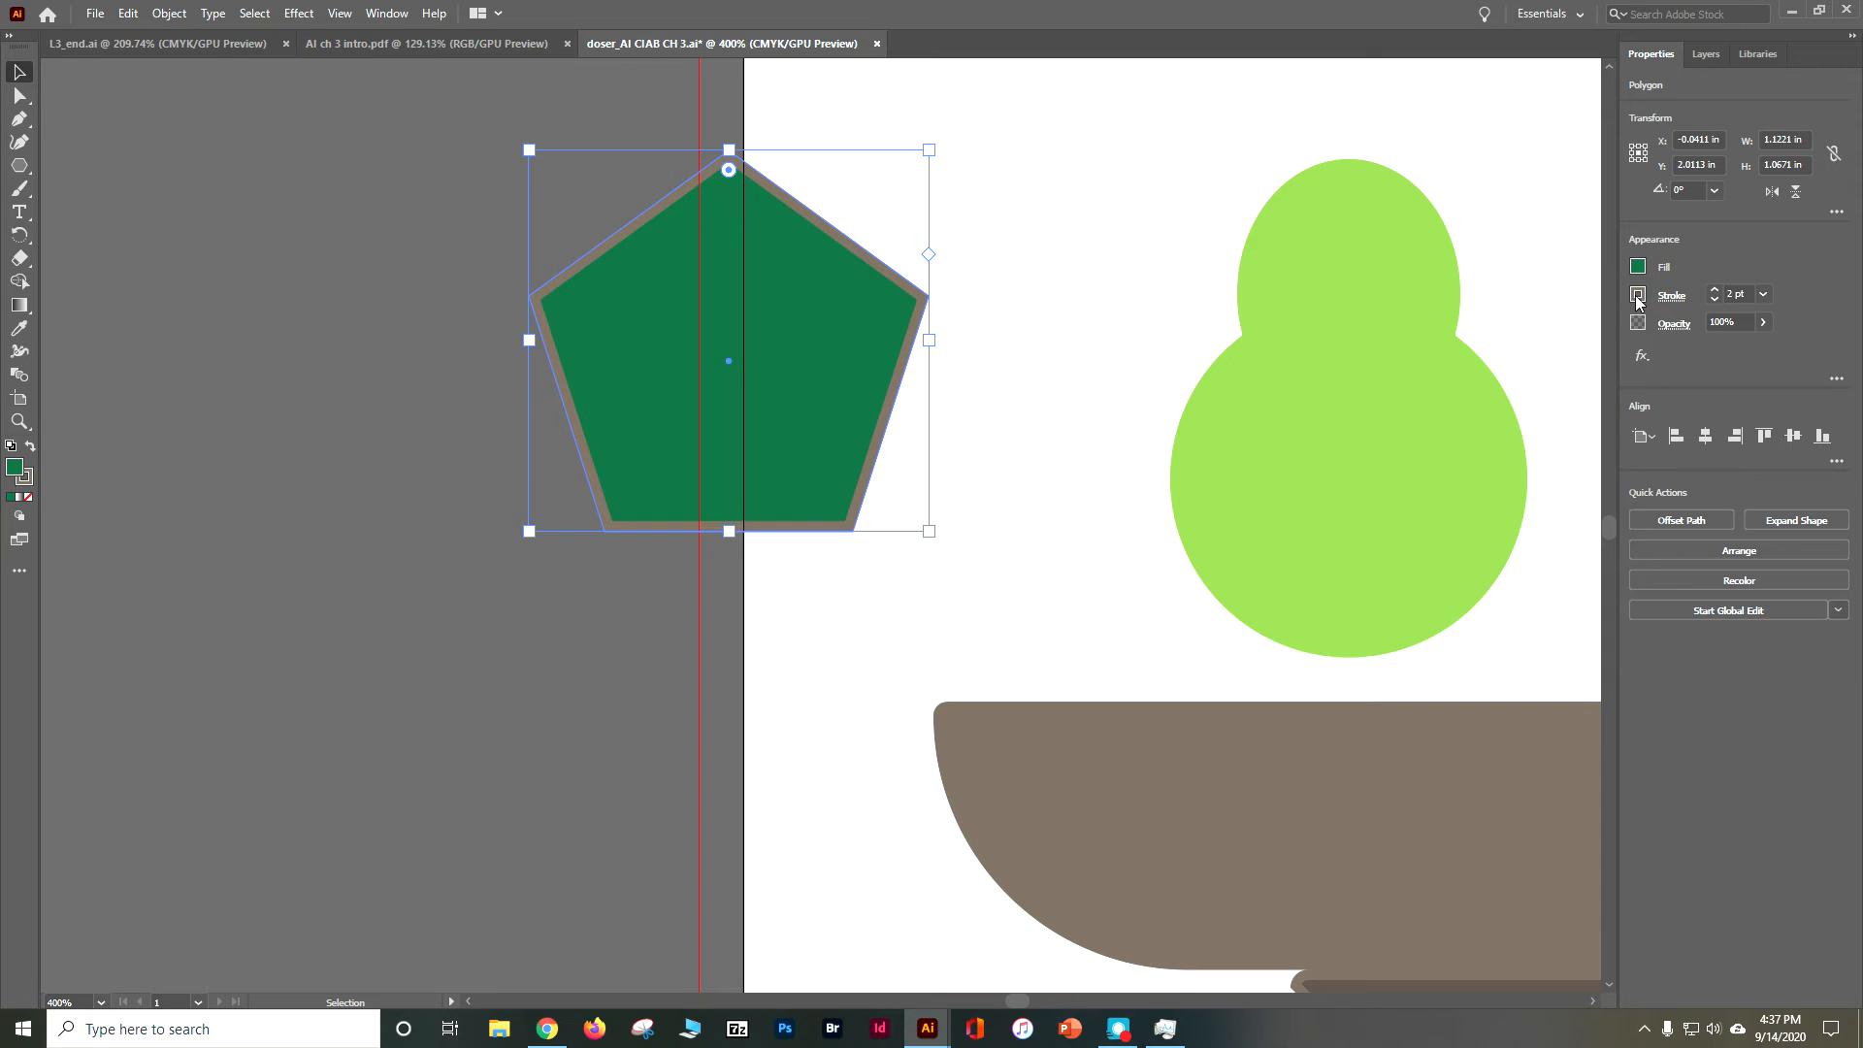
click(1637, 297)
click(1422, 362)
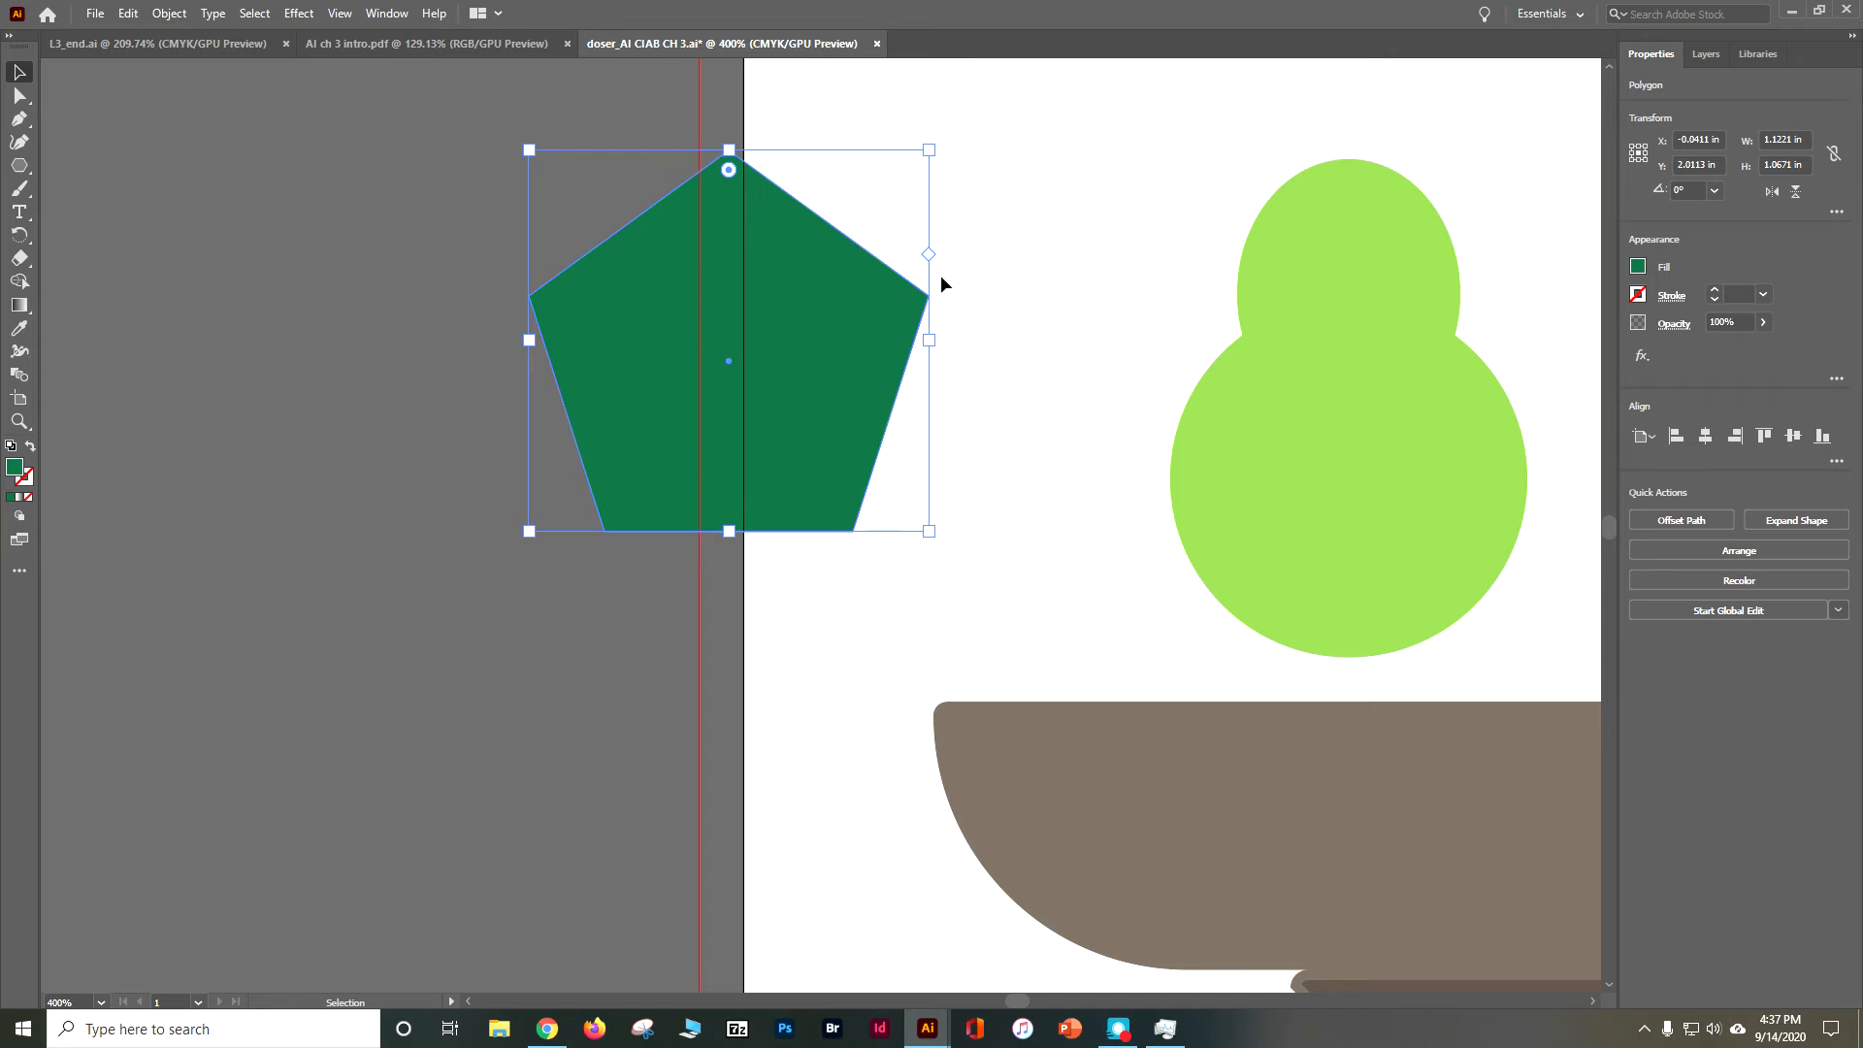
Give the green polygon six sides and rotate it to 270° so it stands on a point
mouse_move(929, 255)
mouse_down()
mouse_move(933, 237)
mouse_move(932, 281)
mouse_up()
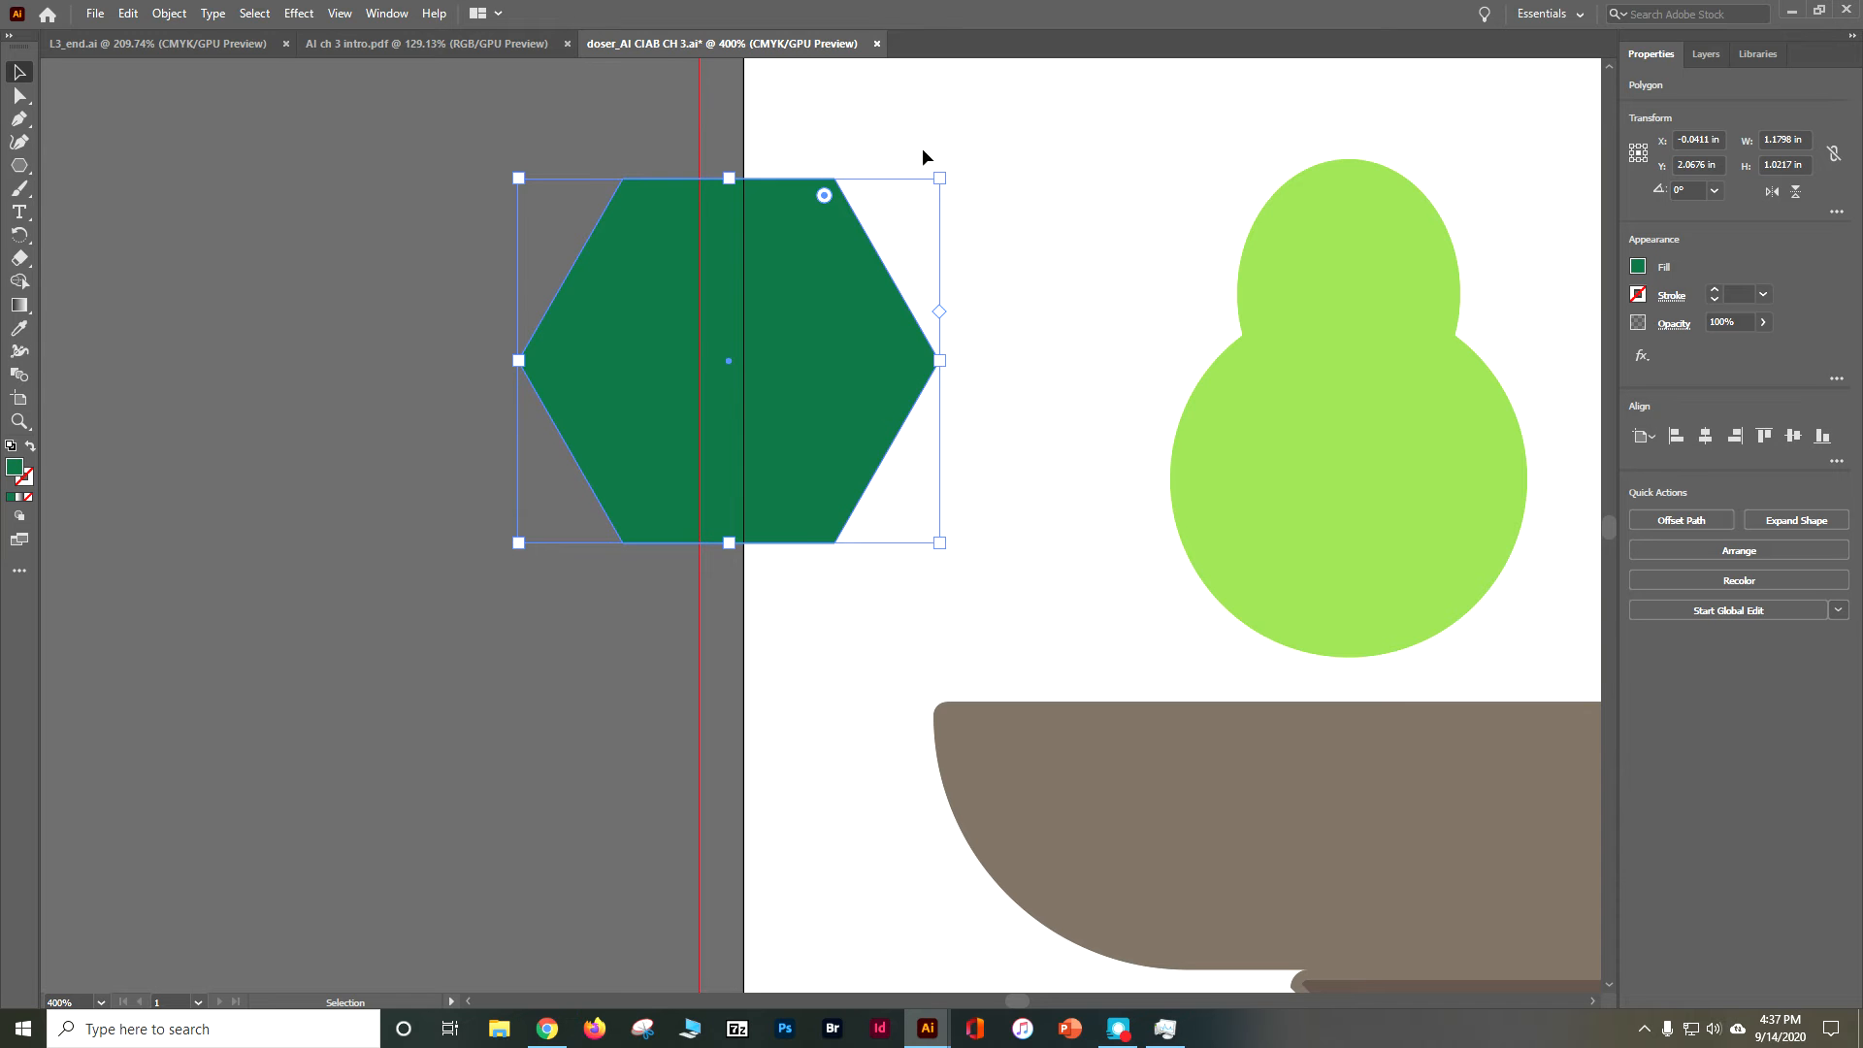
drag(946, 176, 956, 514)
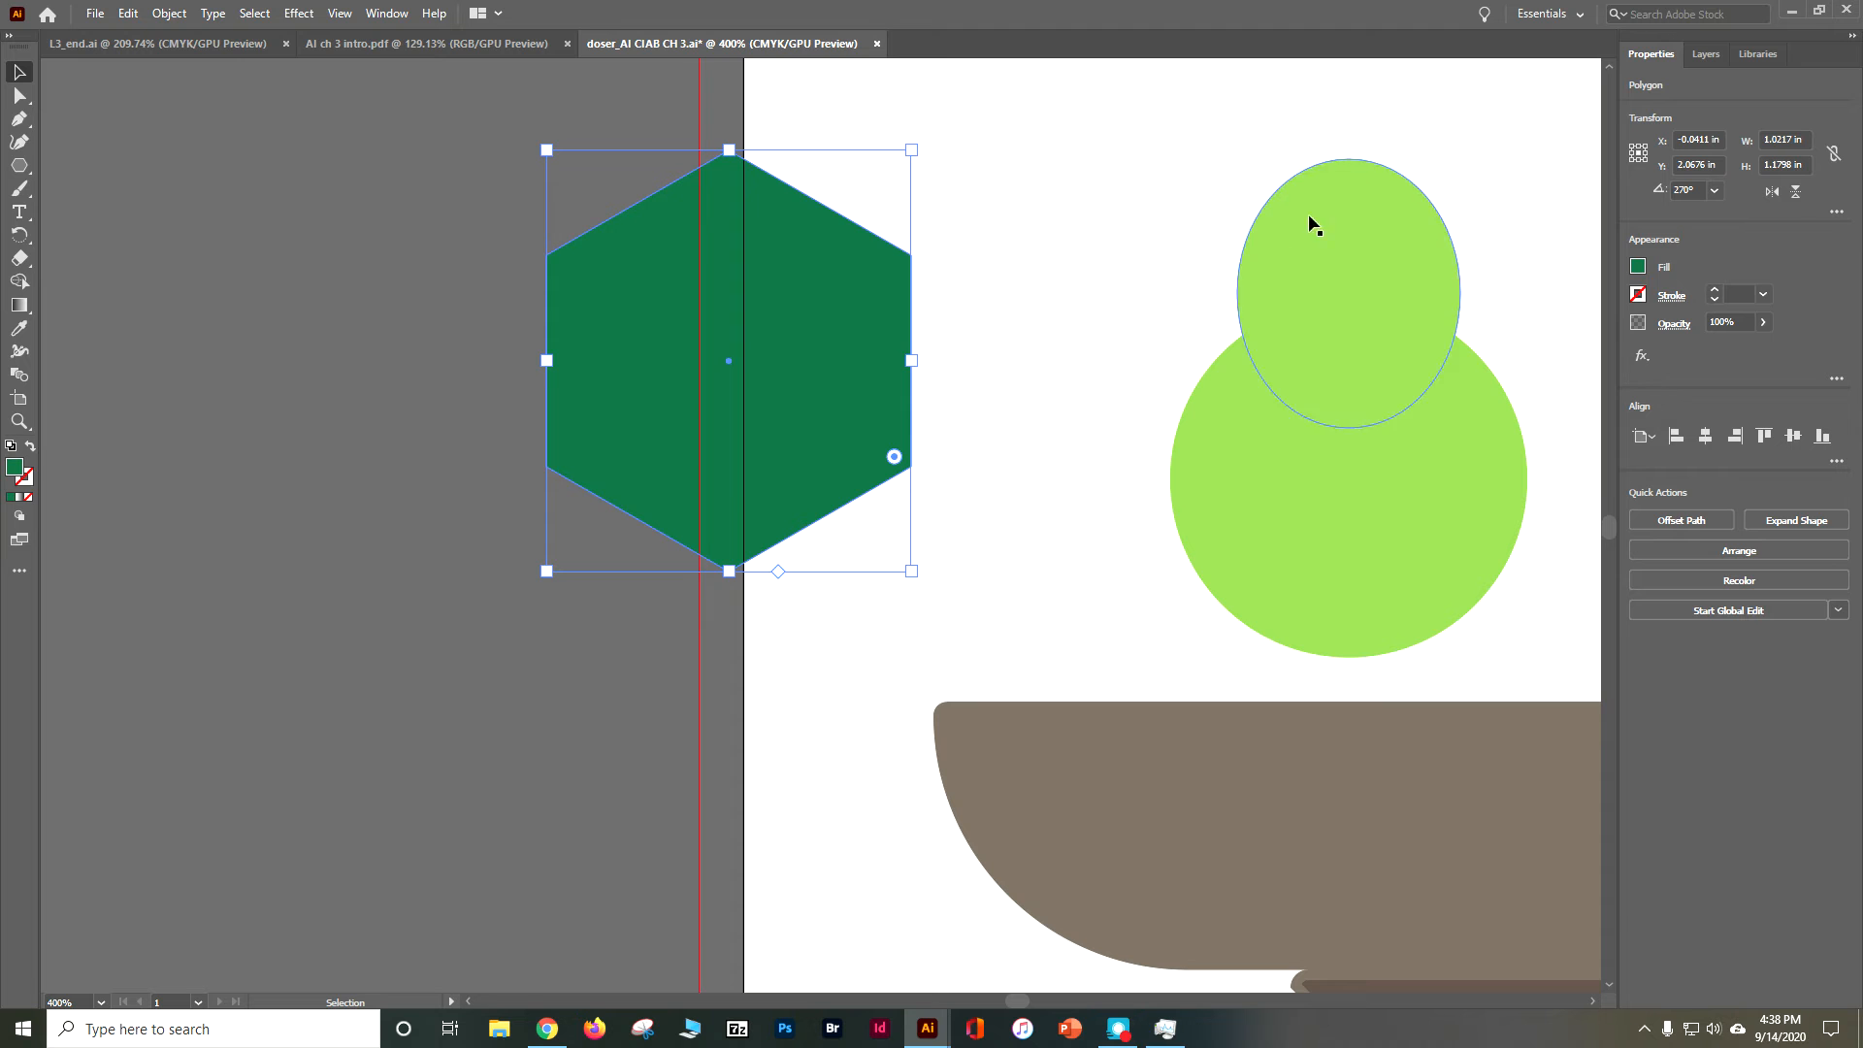
Set the hexagon's width to 0.35 in without constraining its proportions
click(1834, 155)
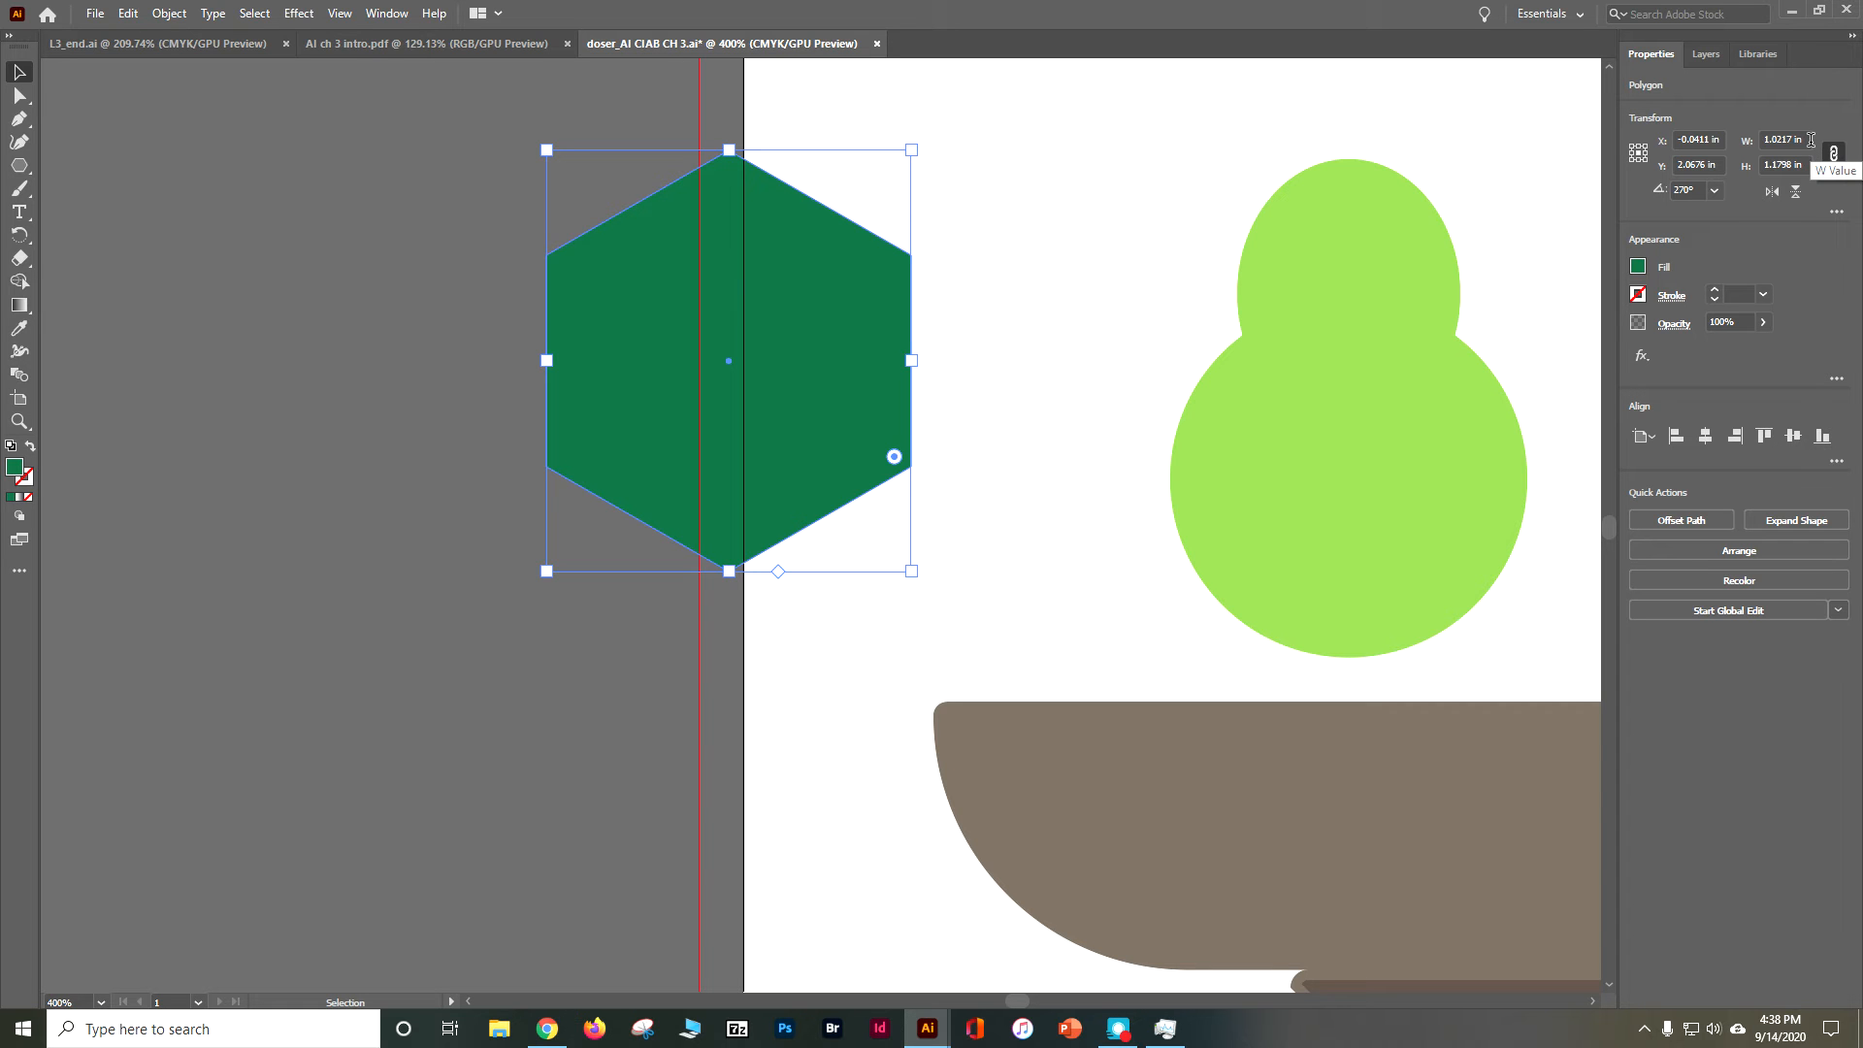
click(1834, 156)
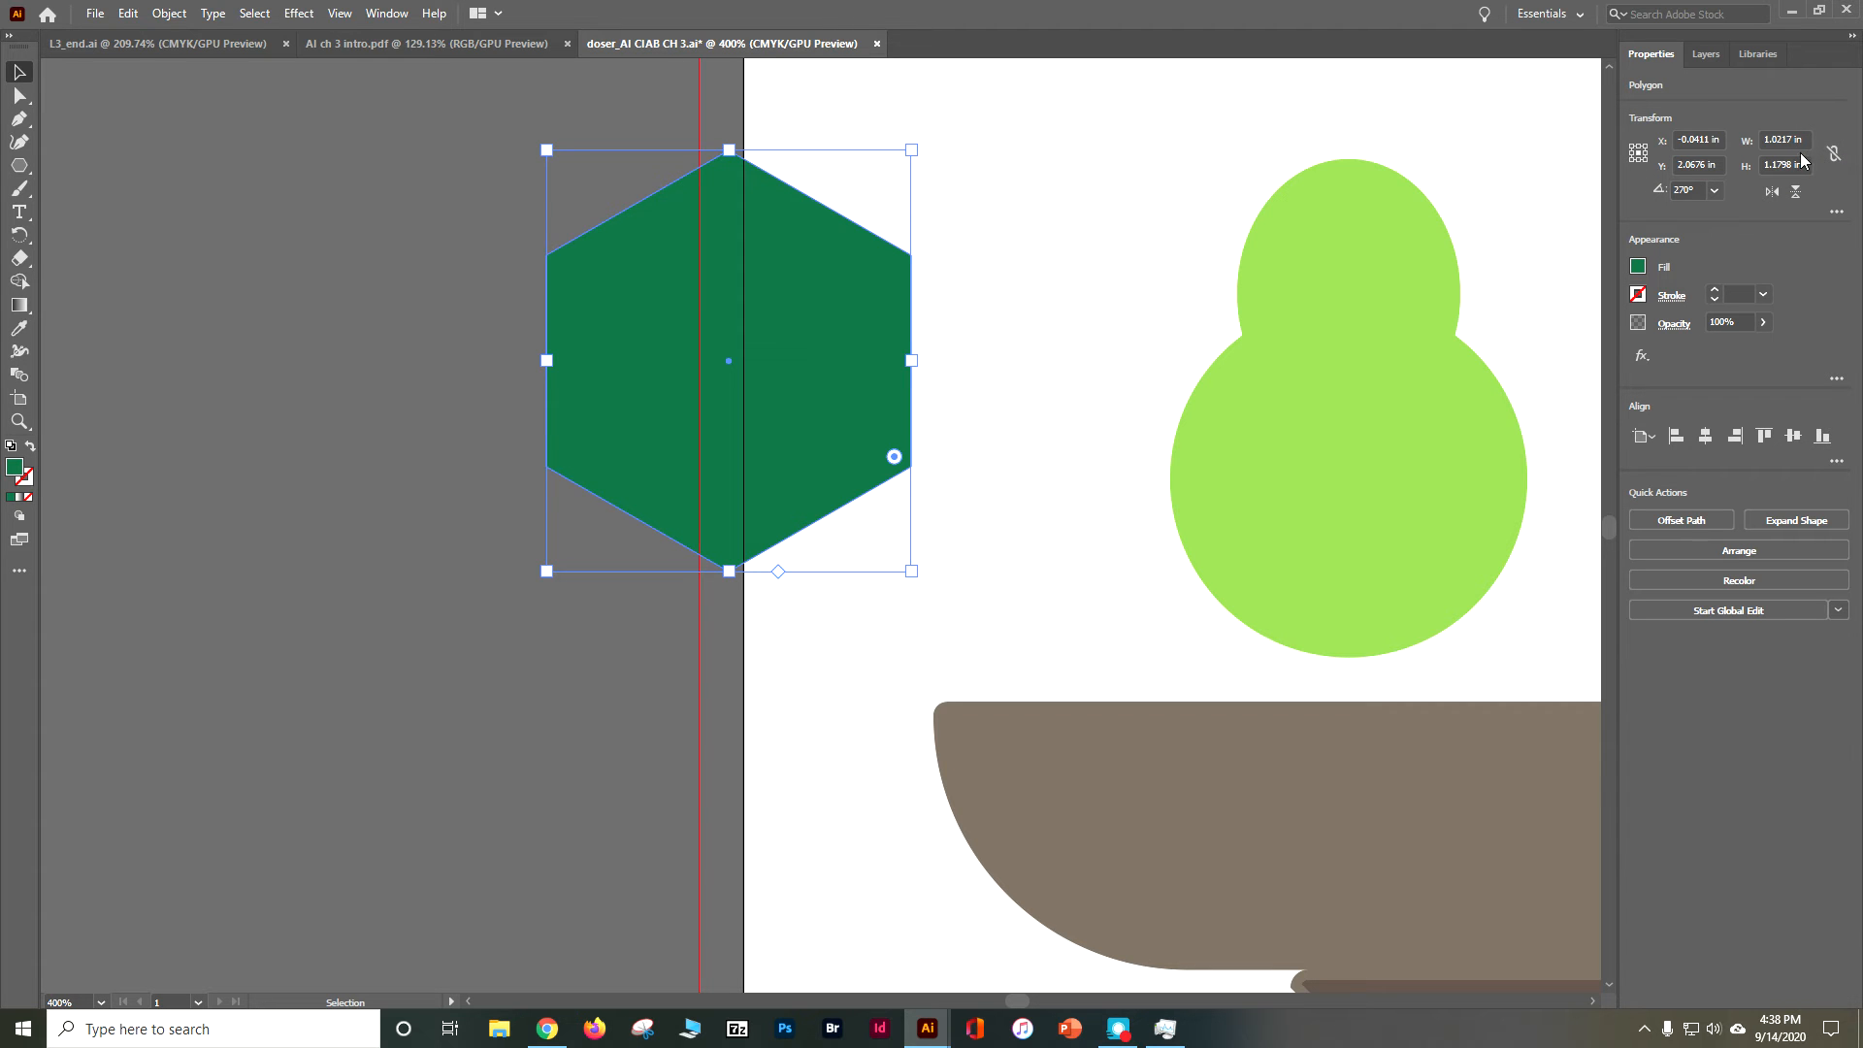
click(1784, 140)
text(.35)
key(Tab)
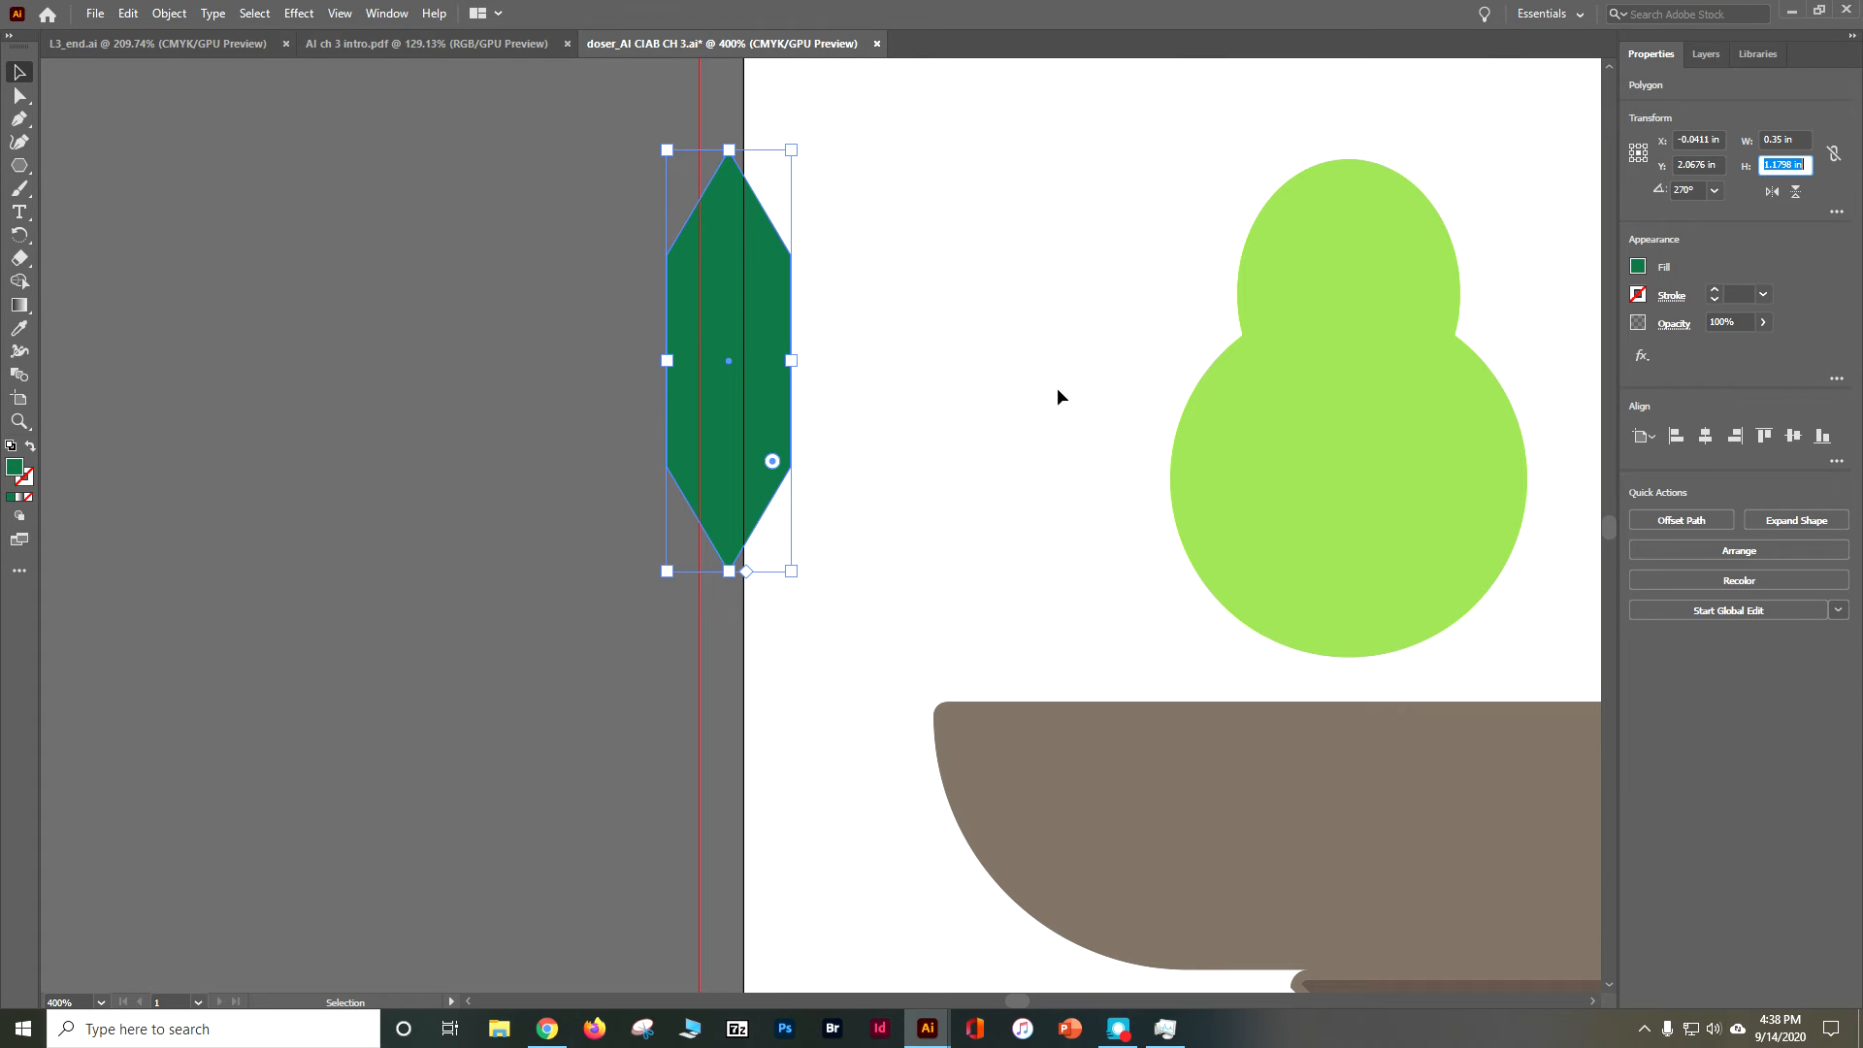
click(475, 431)
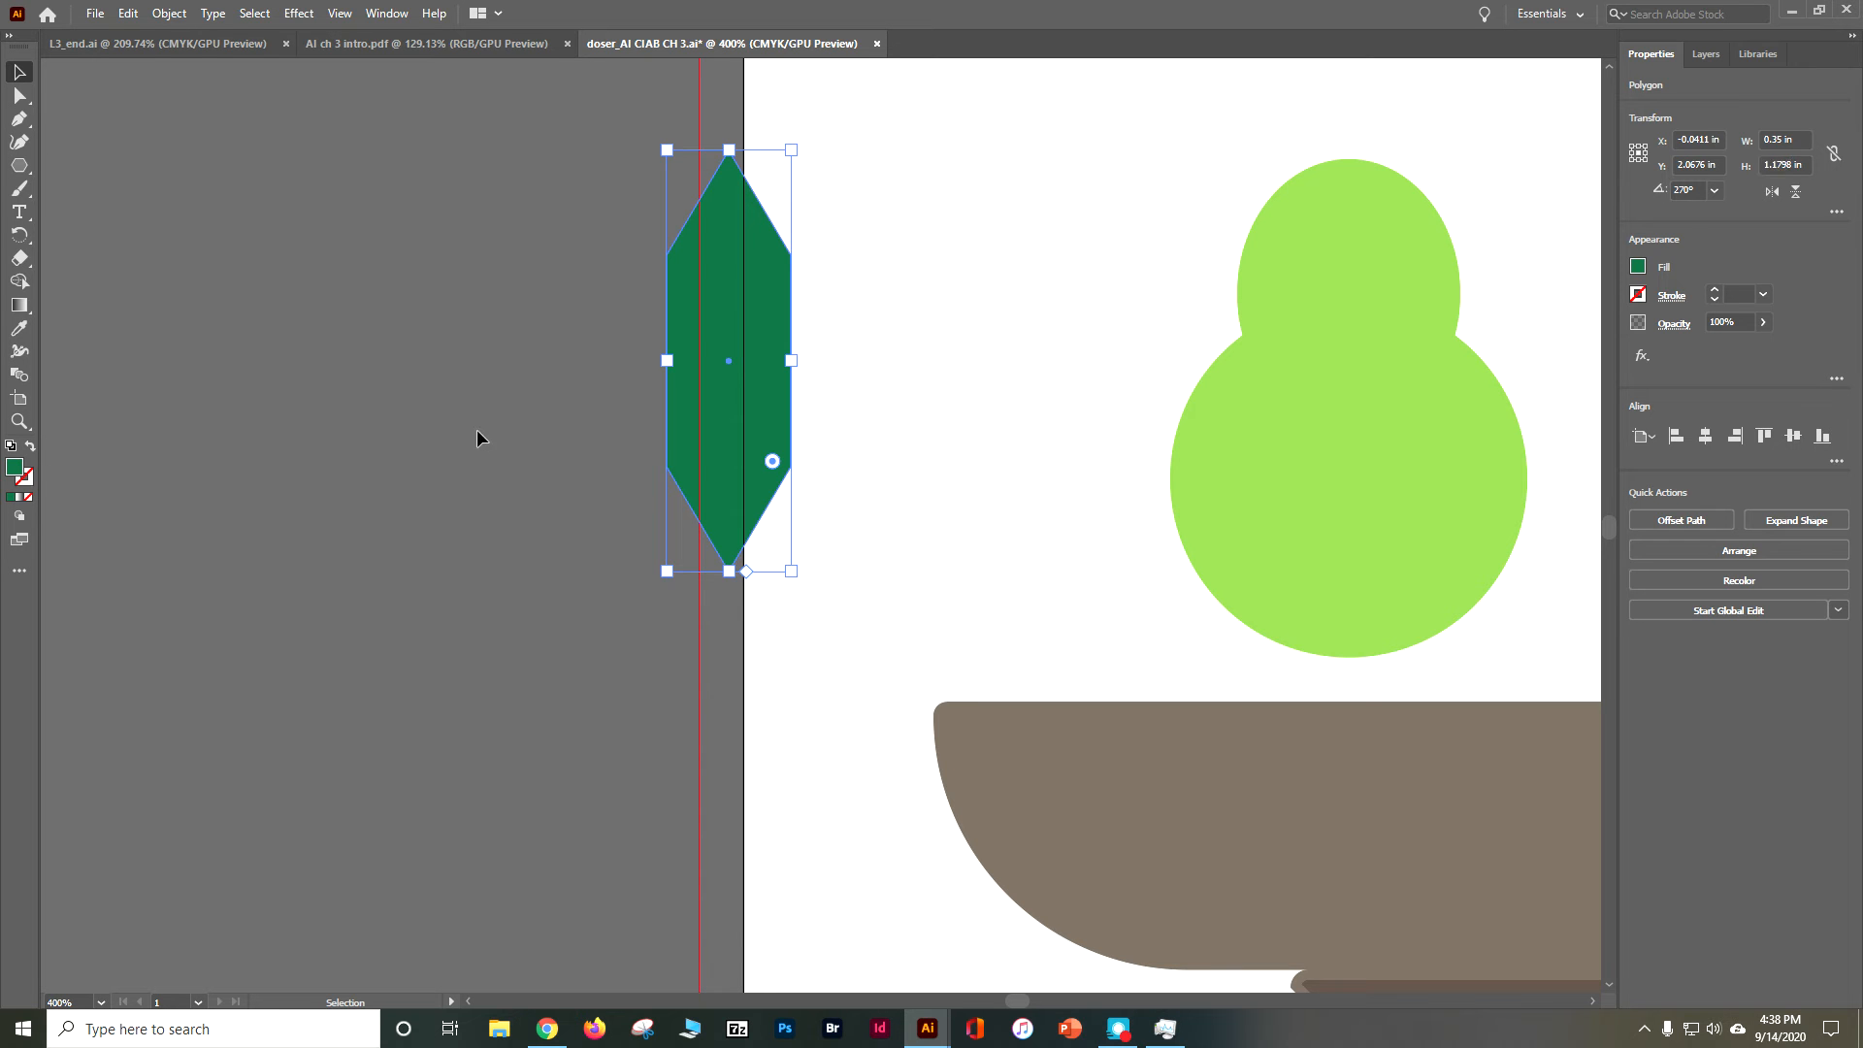
Fully round the hexagon's four side corners to form a leaf with pointed upper and lower ends
click(724, 528)
key(ctrl+equal)
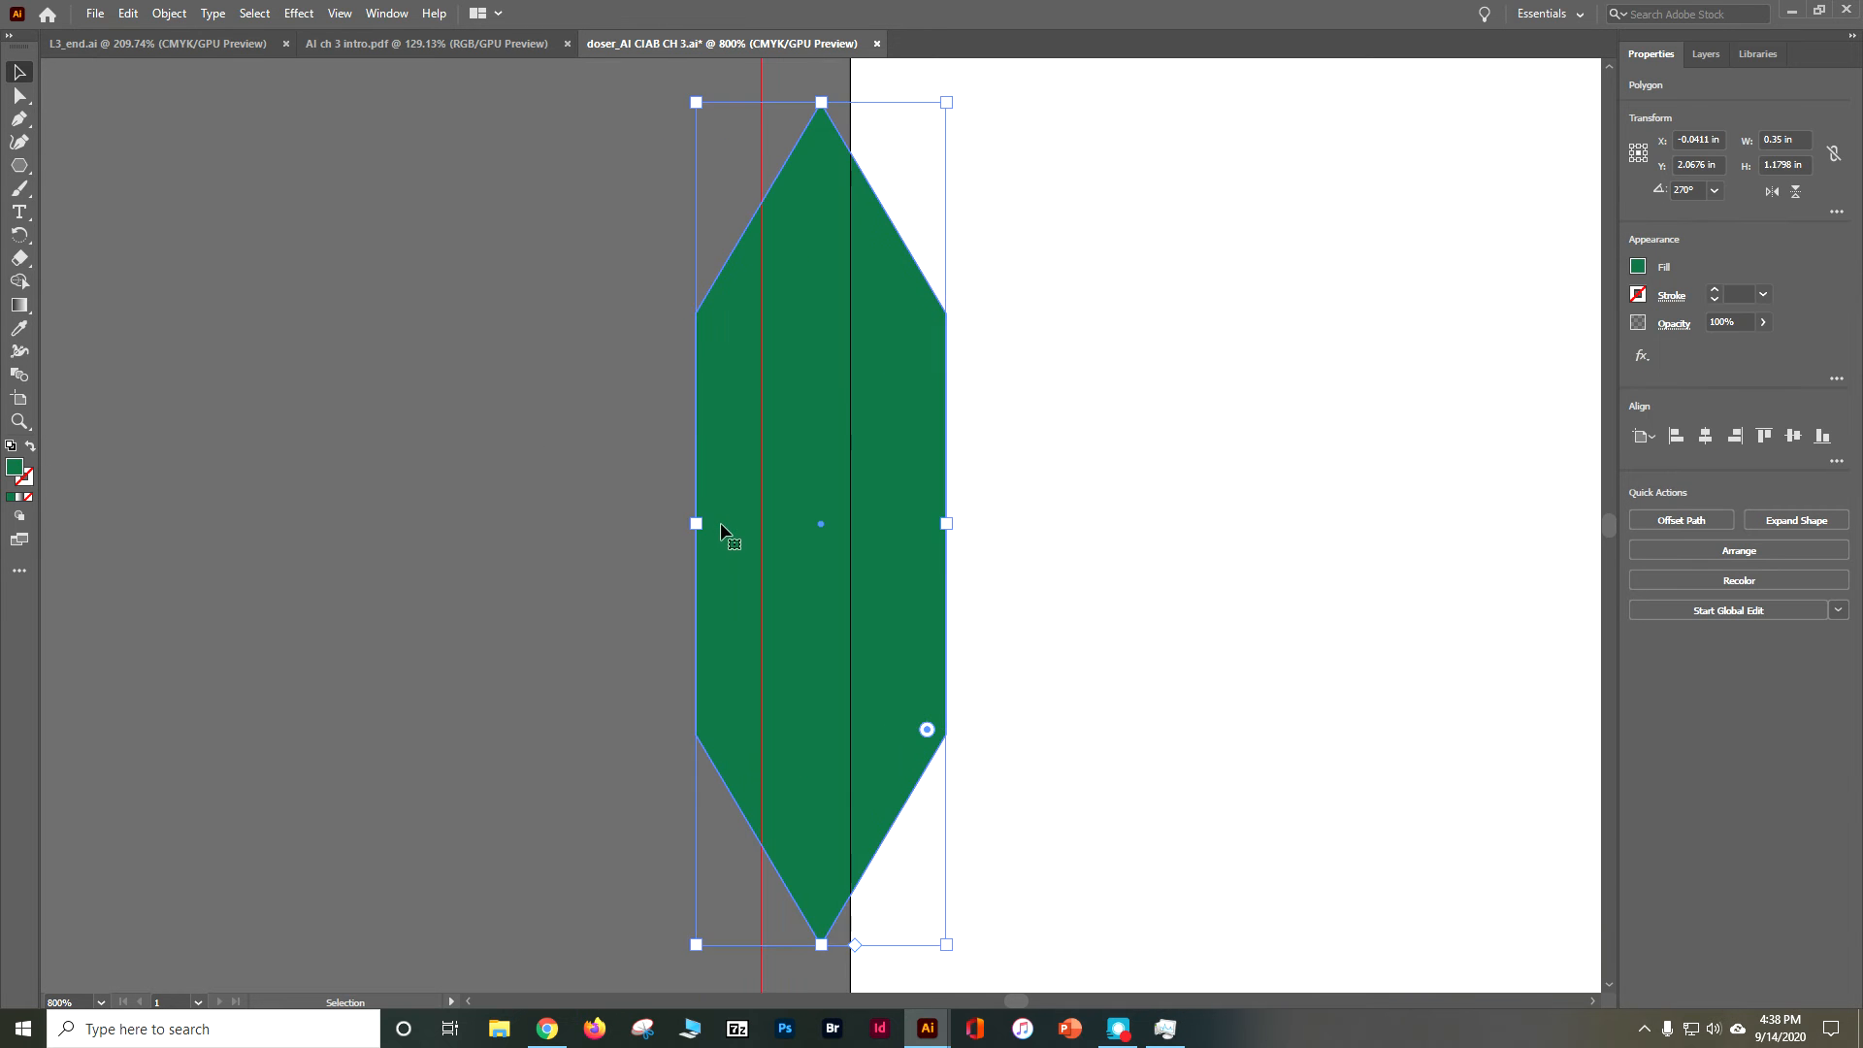
drag(928, 730, 966, 753)
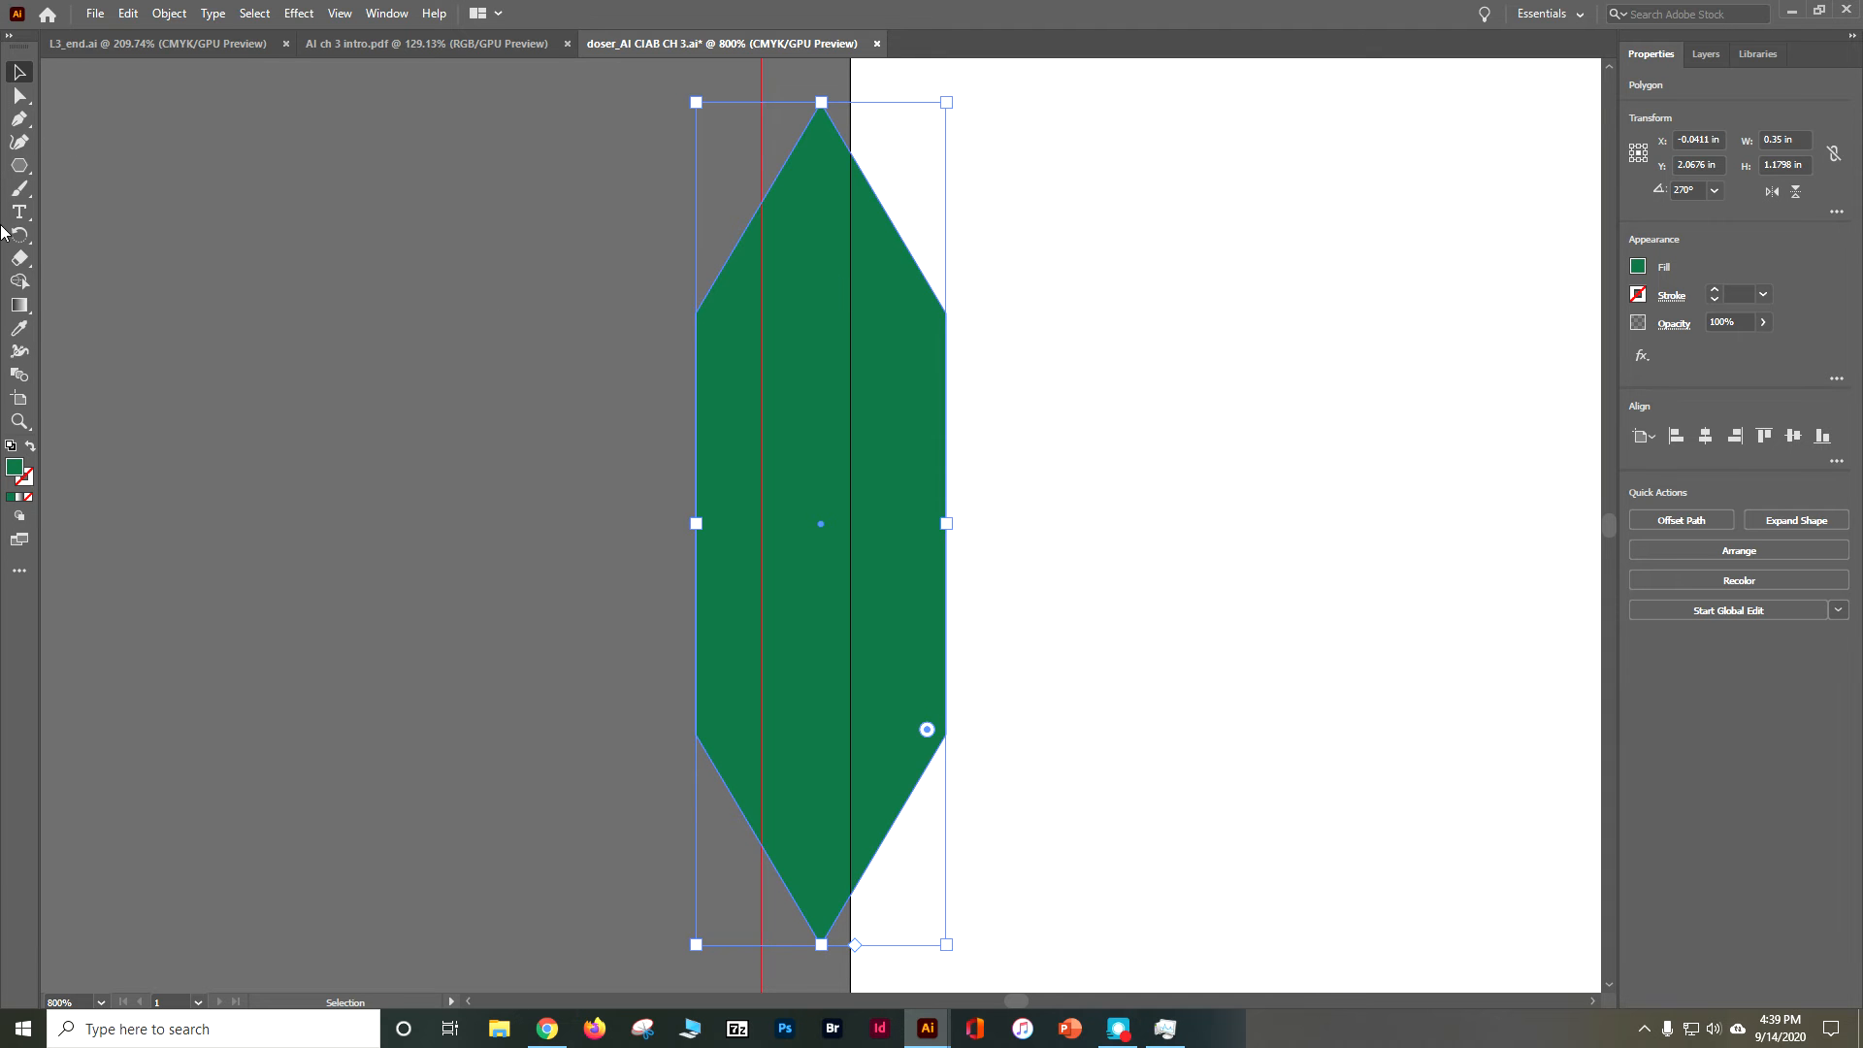
click(17, 97)
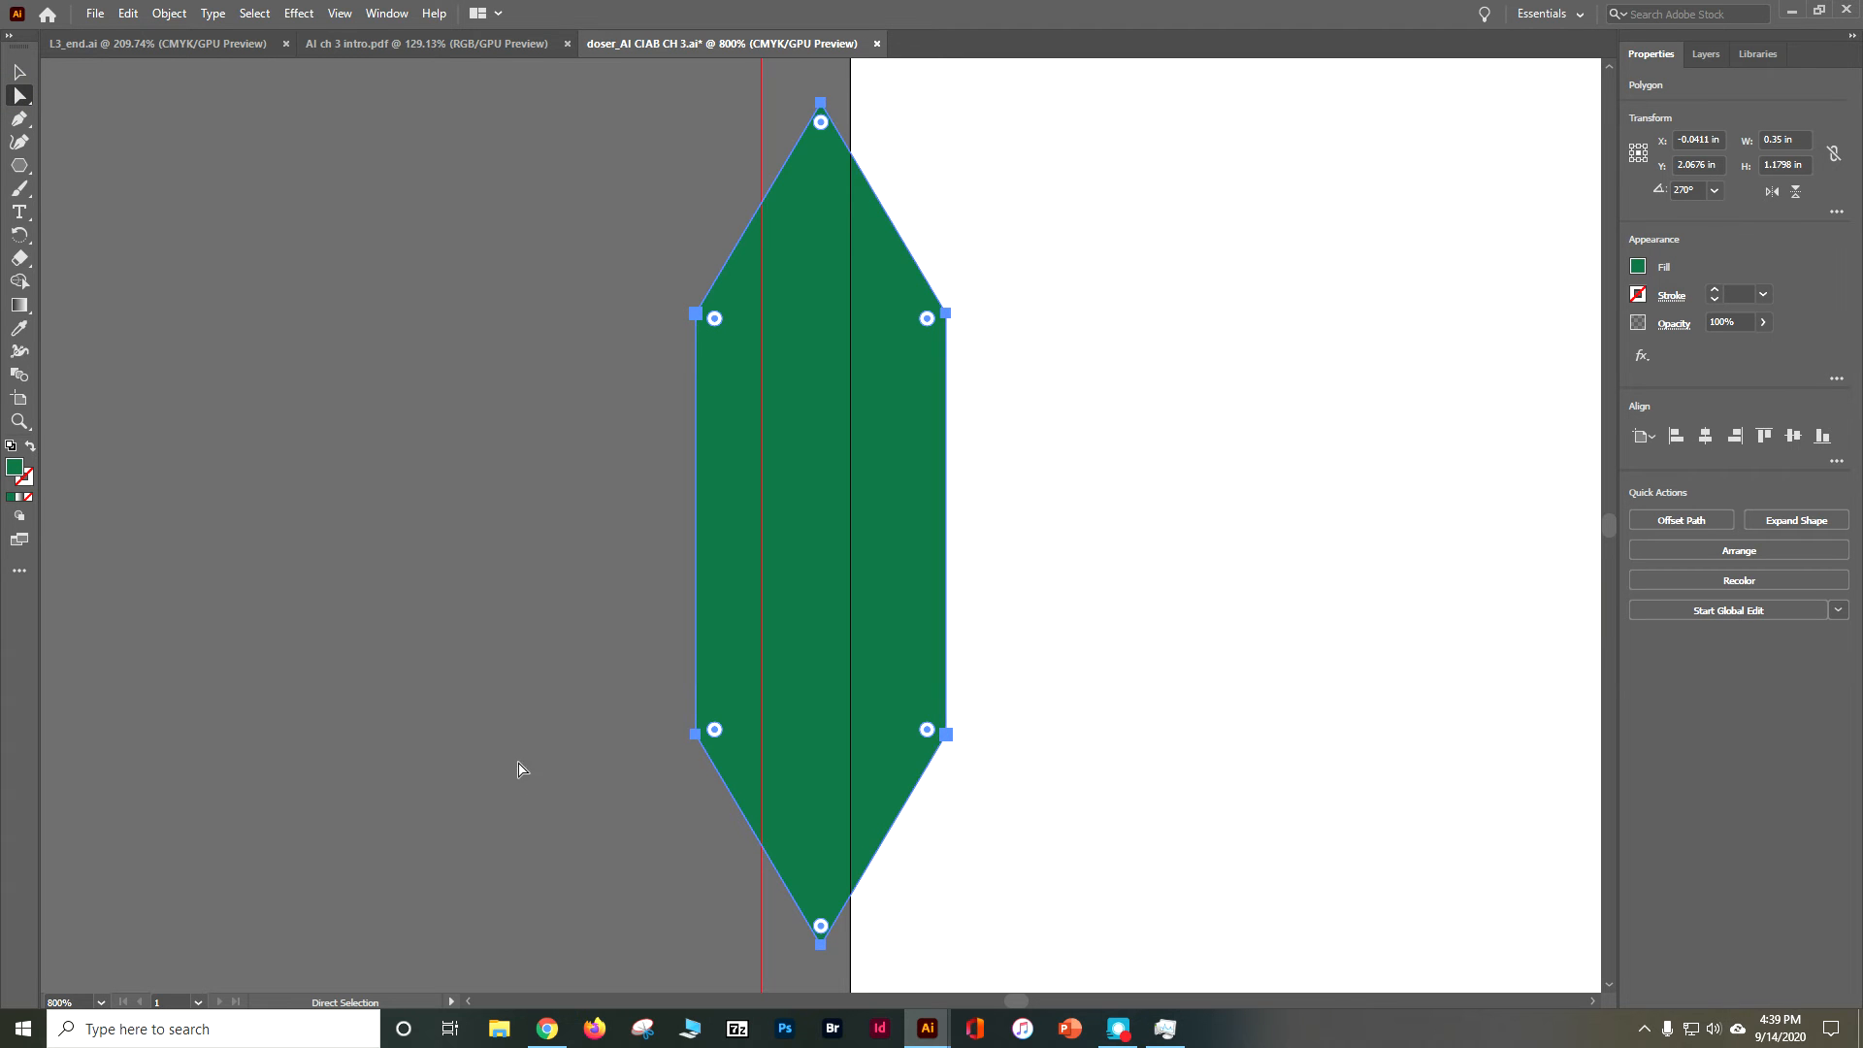
click(716, 319)
shift+click(927, 320)
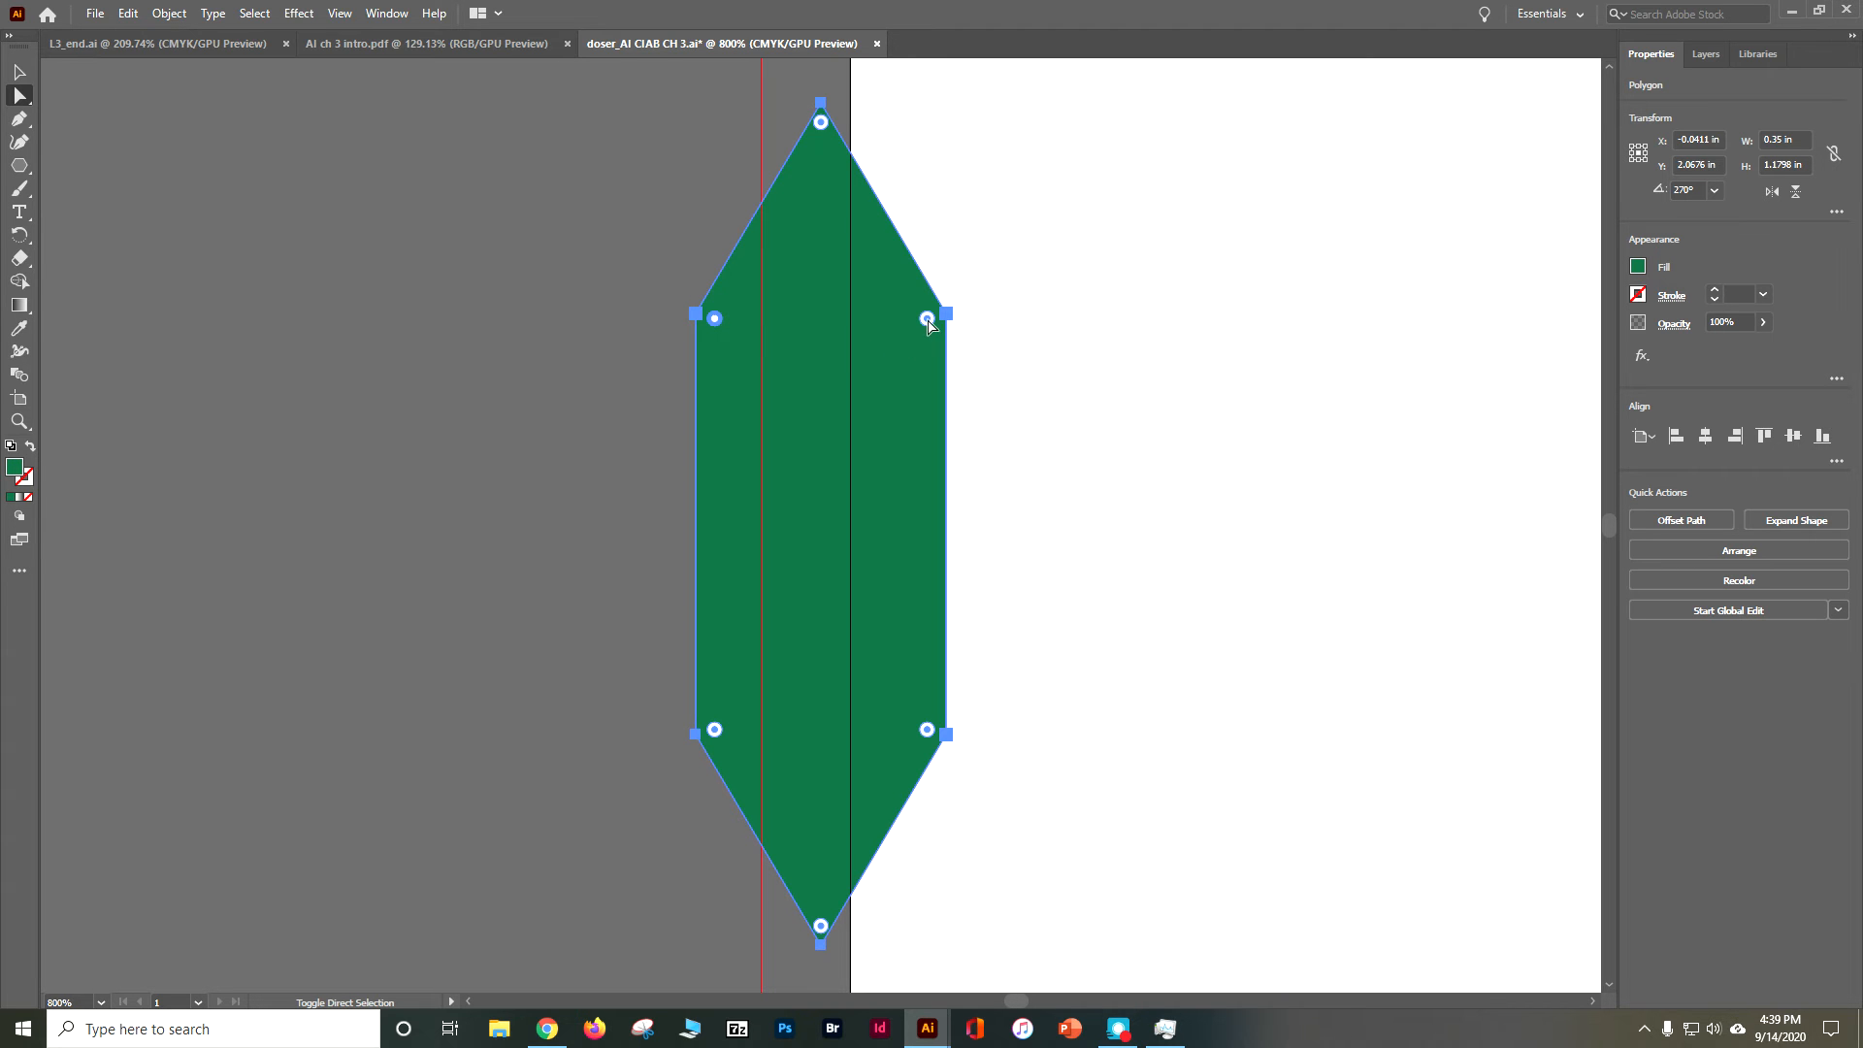
shift+click(927, 730)
shift+click(716, 730)
drag(926, 730, 194, 235)
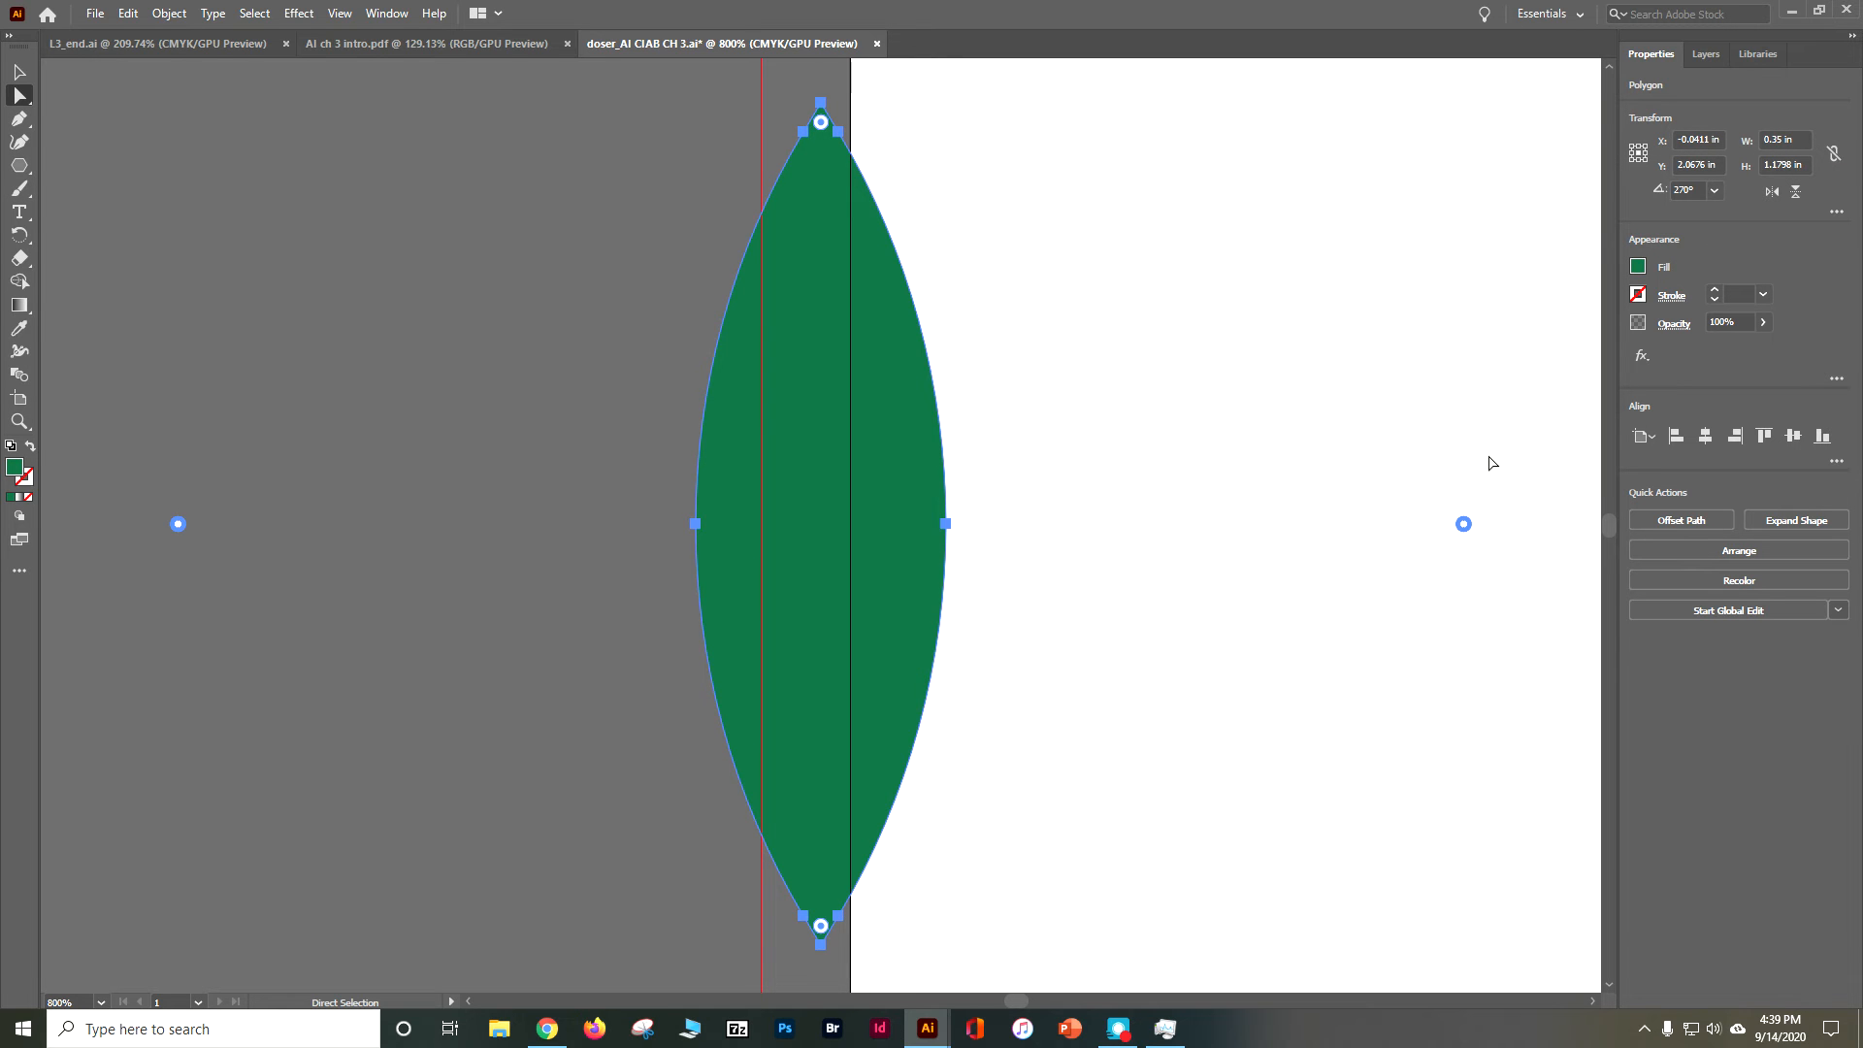
Save the document with the finished leaf and deselect the leaf
key(v)
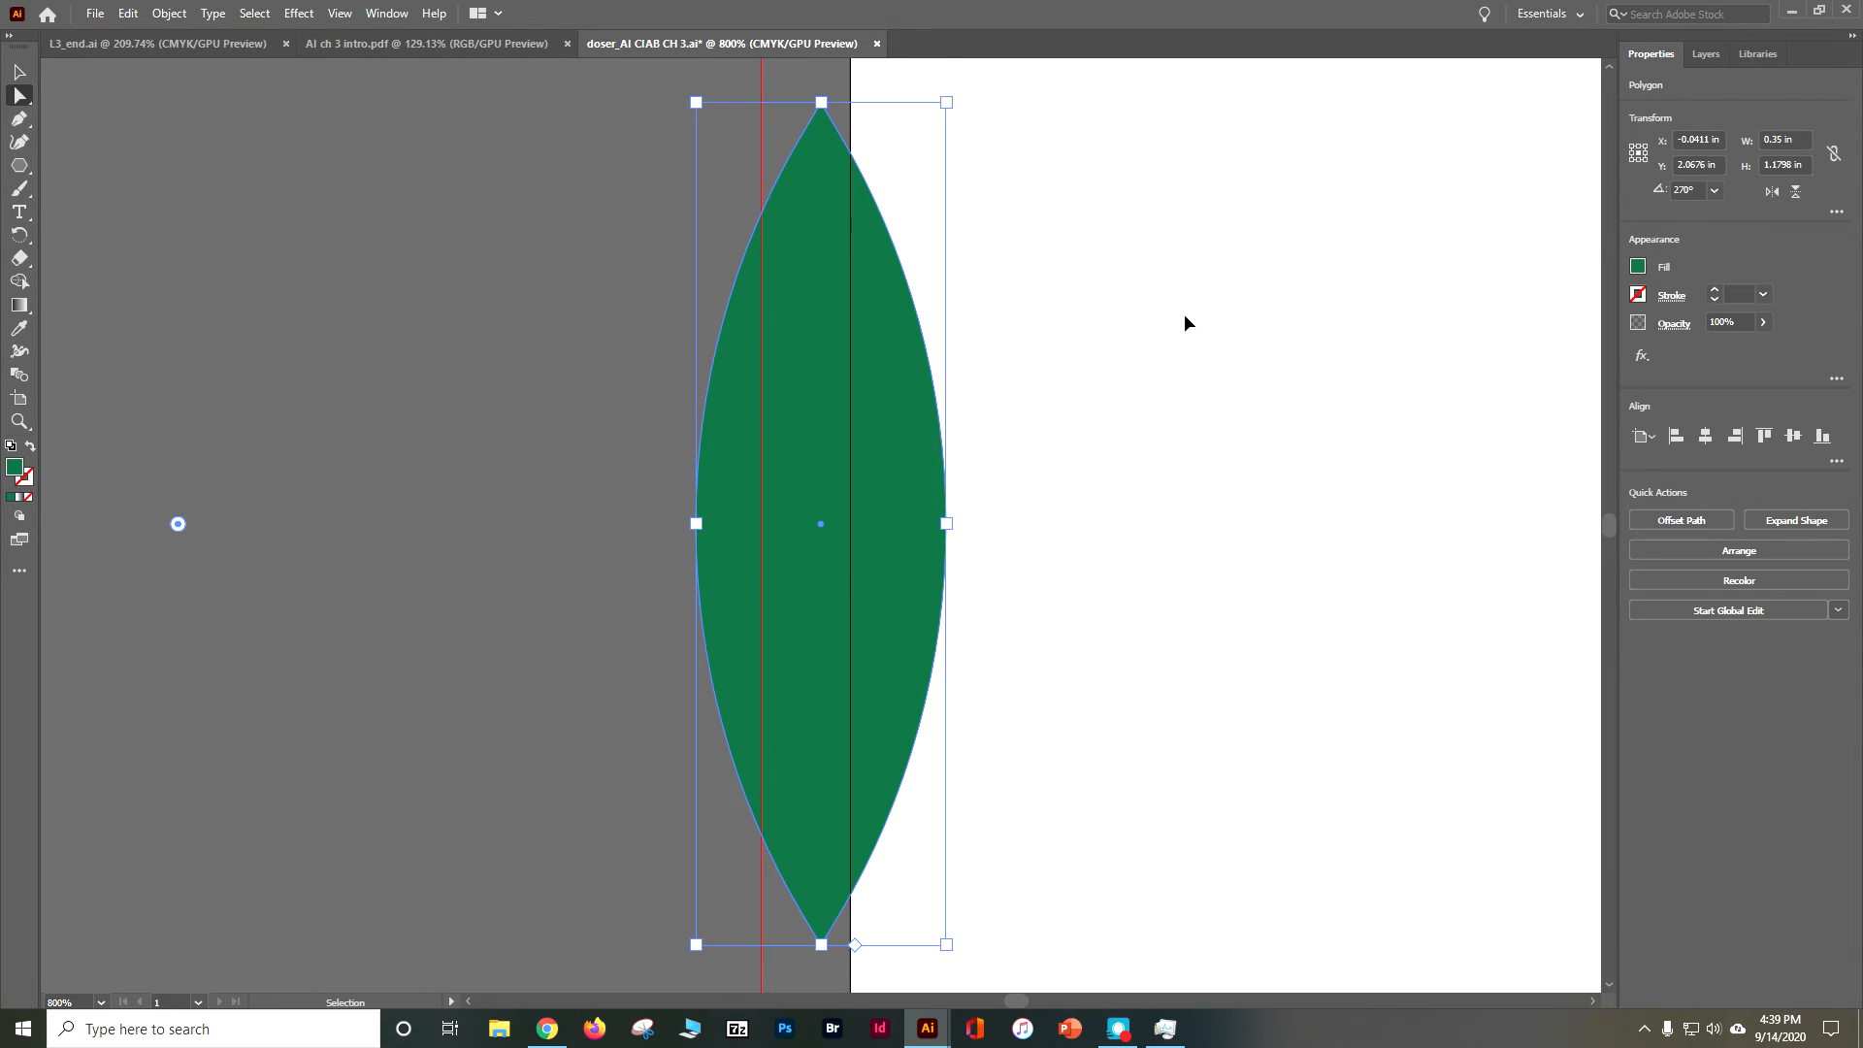
key(a)
key(ctrl+s)
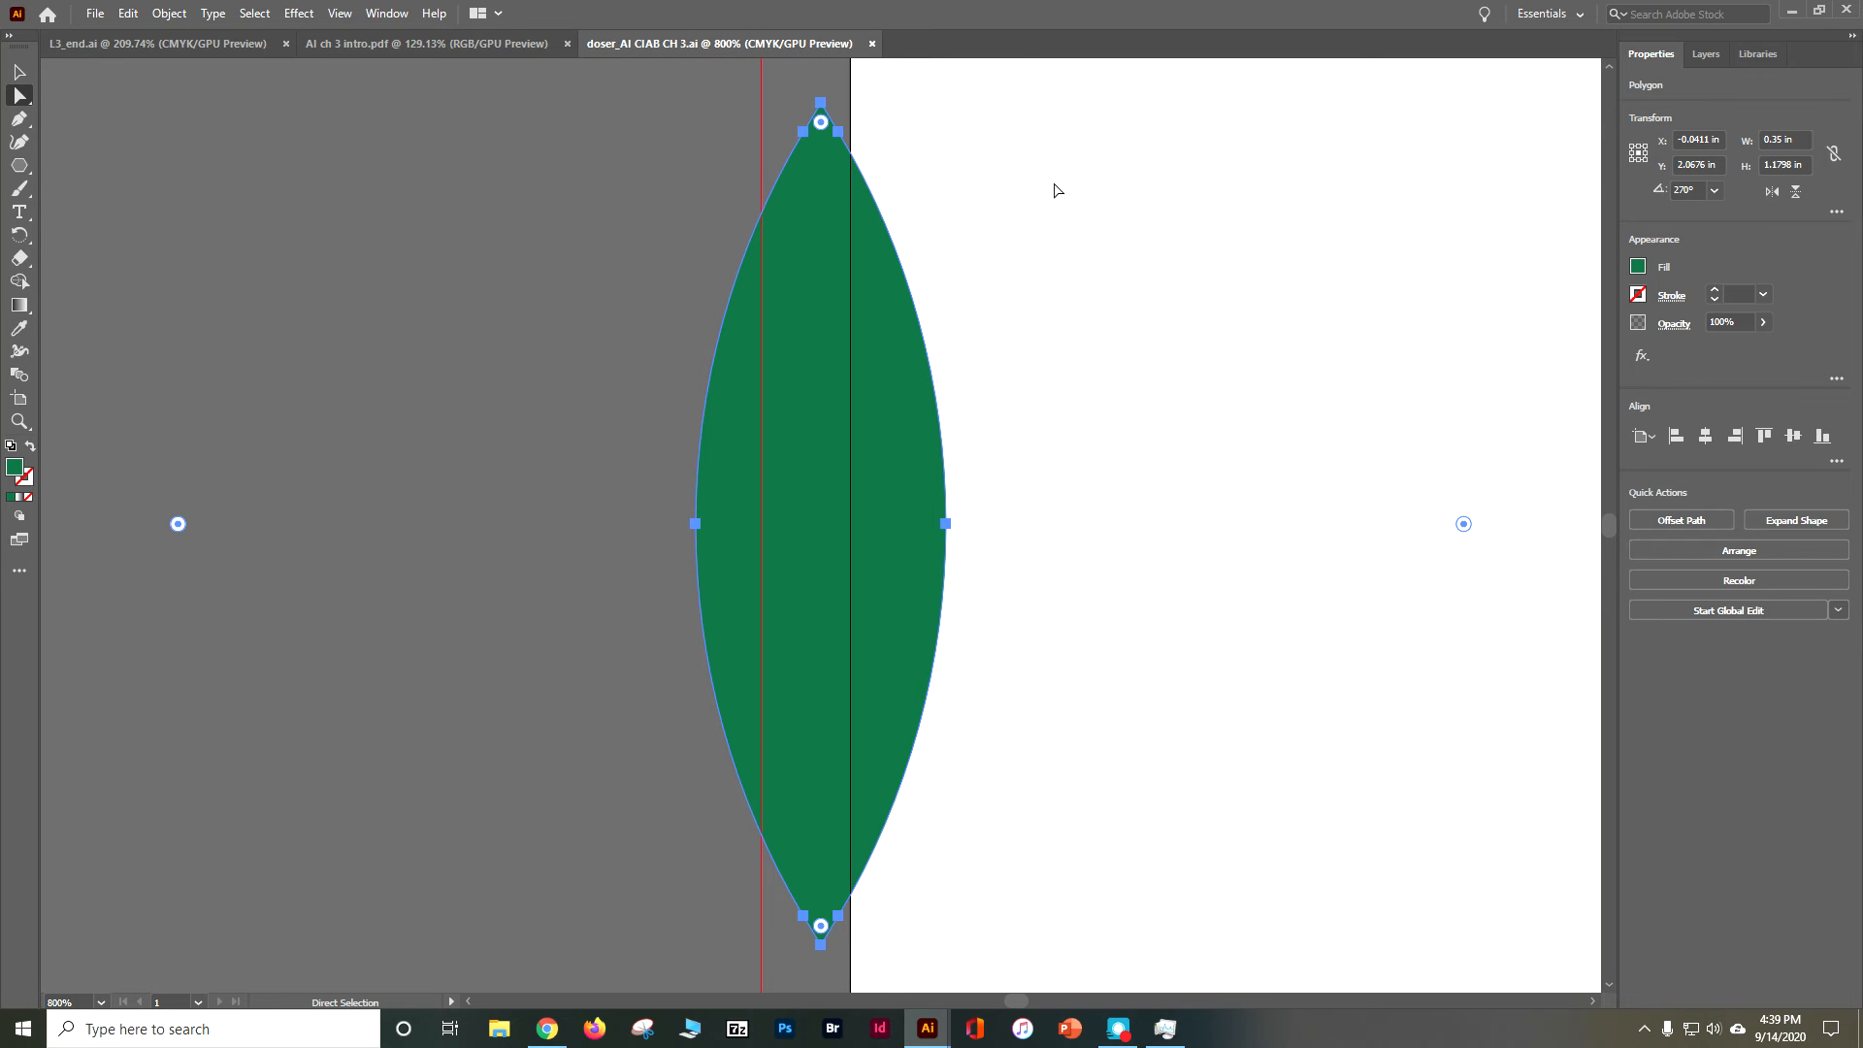
key(ctrl+minus)
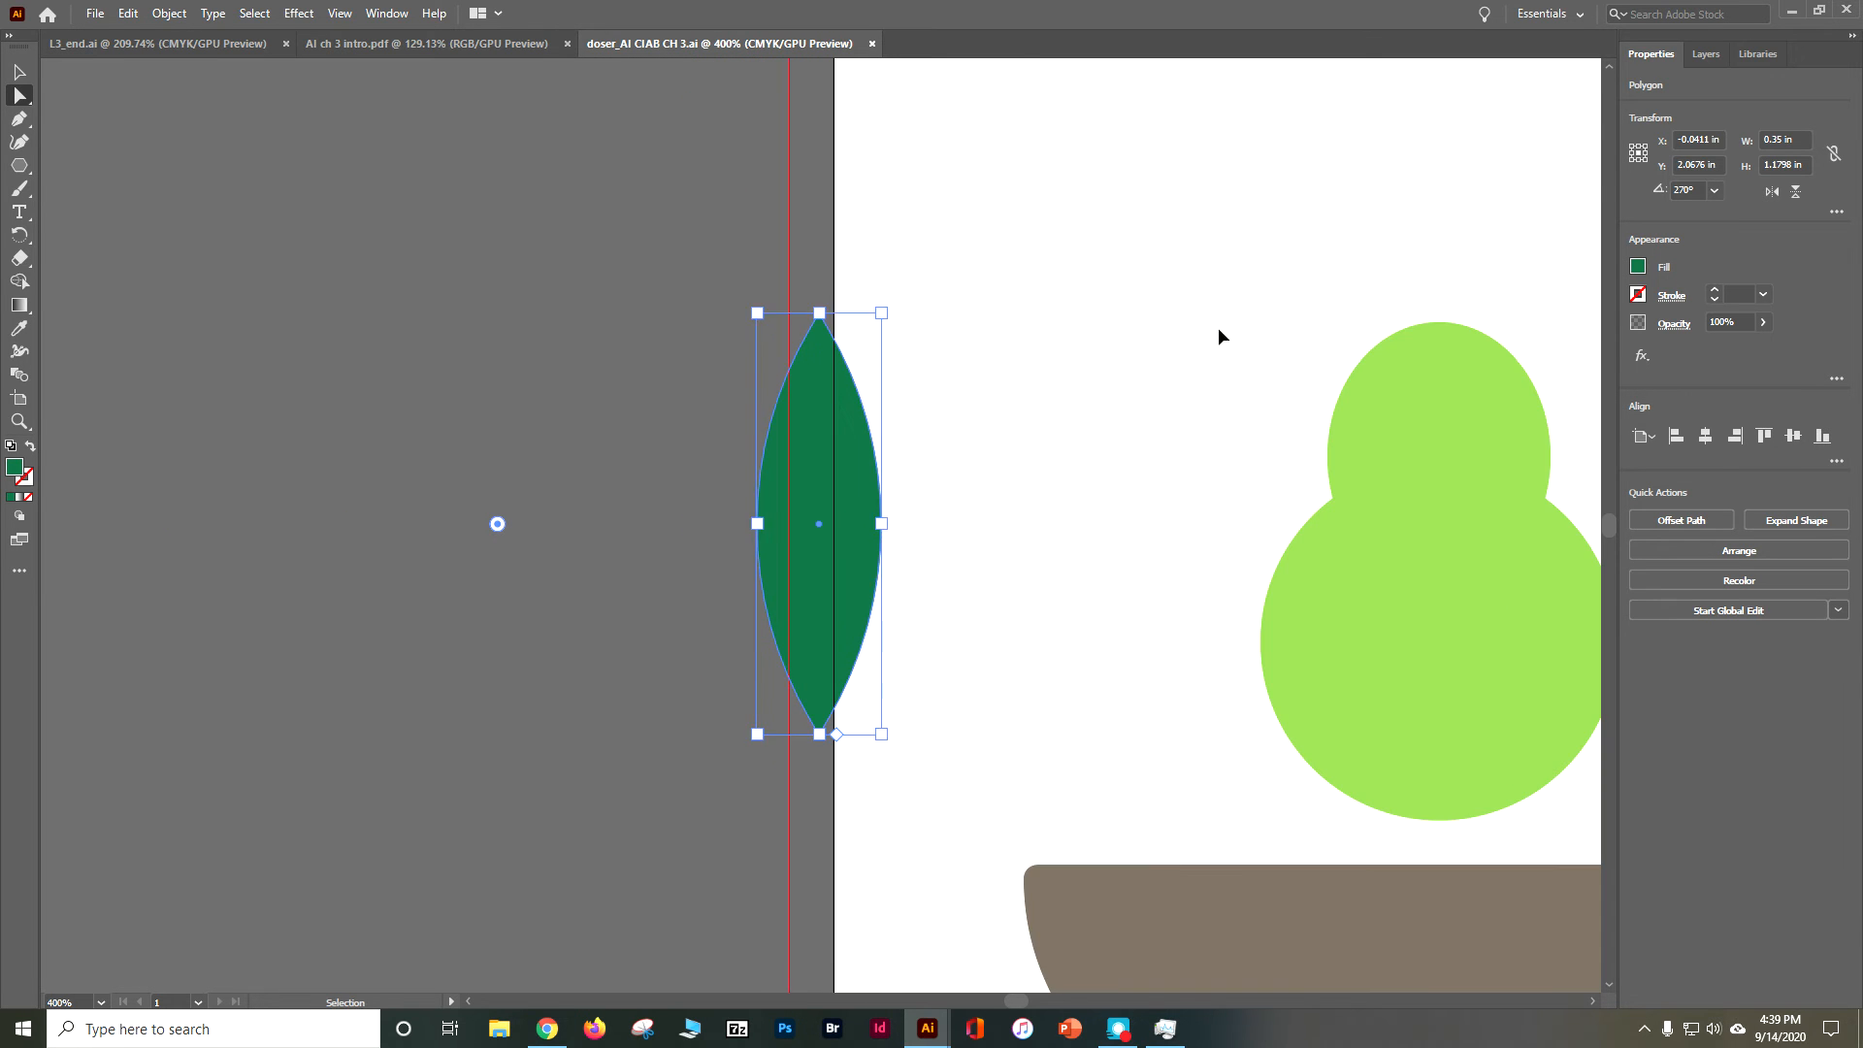
click(602, 167)
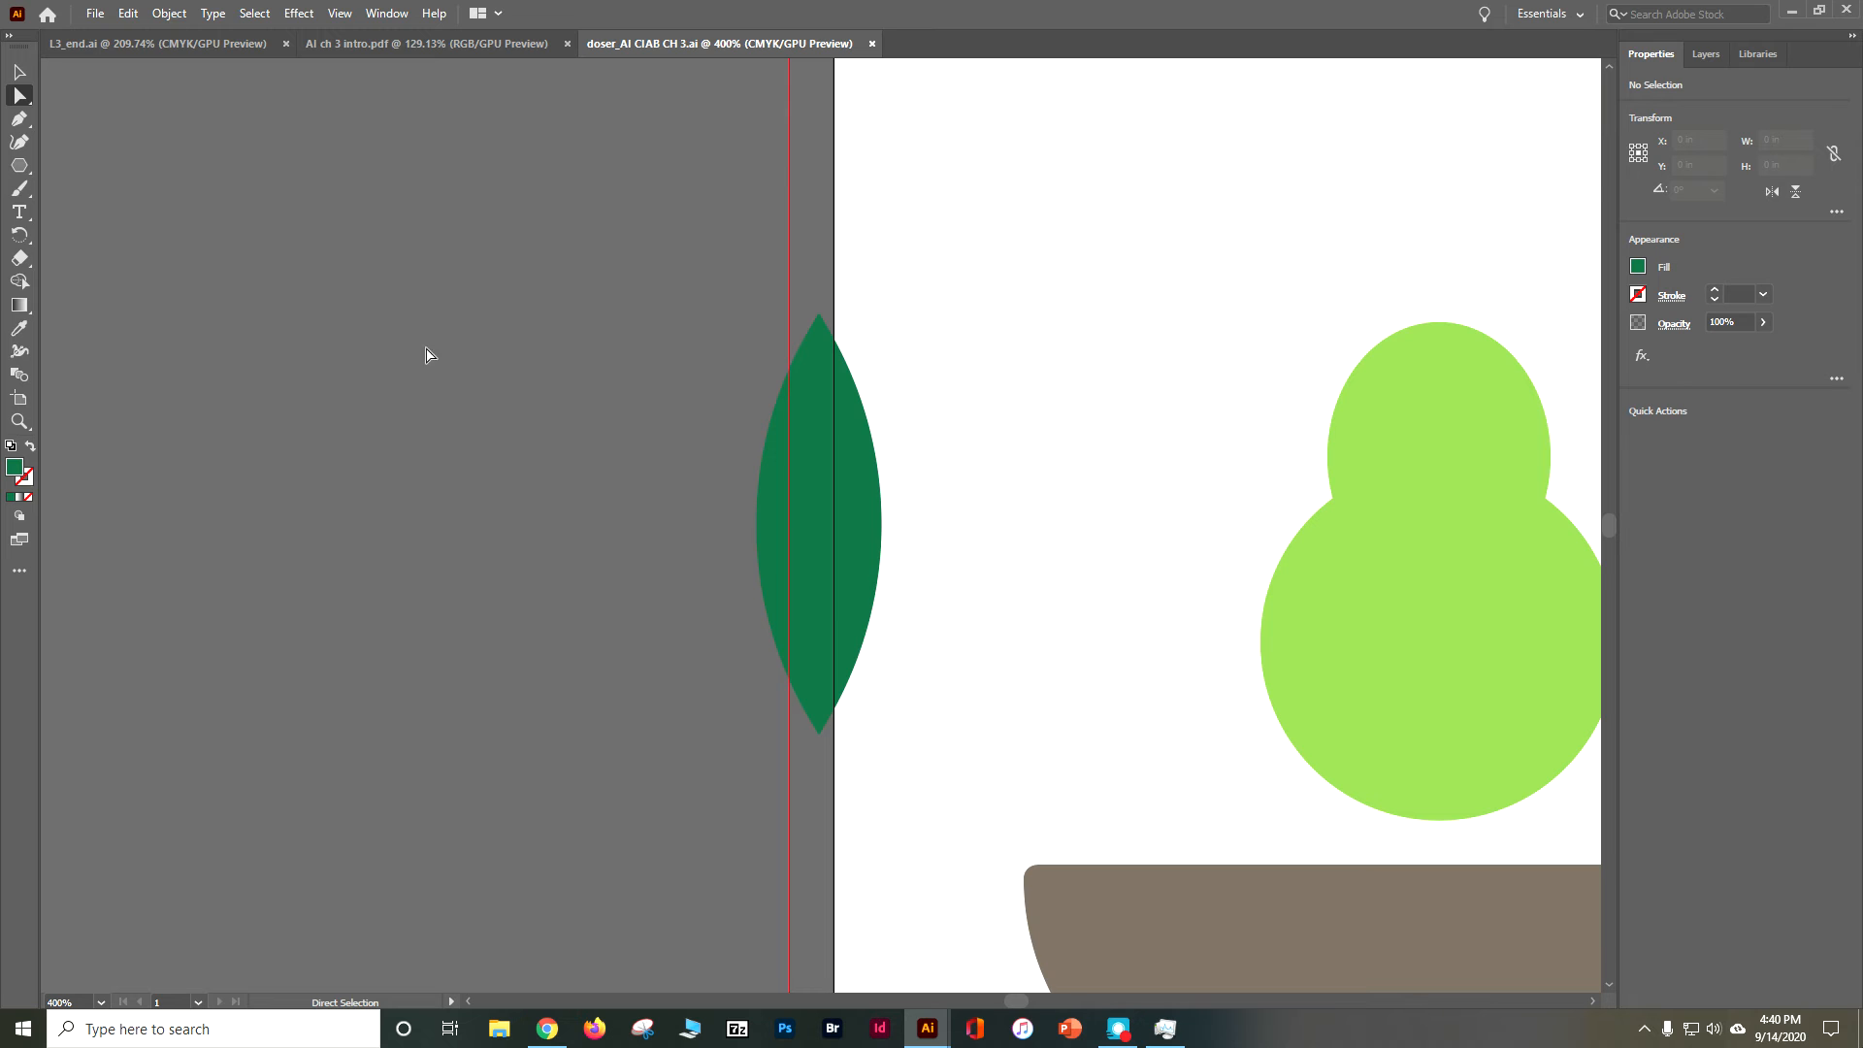
drag(26, 166, 344, 359)
key(Down)
key(Down)
key(Up)
key(Up)
key(Down)
key(Down)
key(Up)
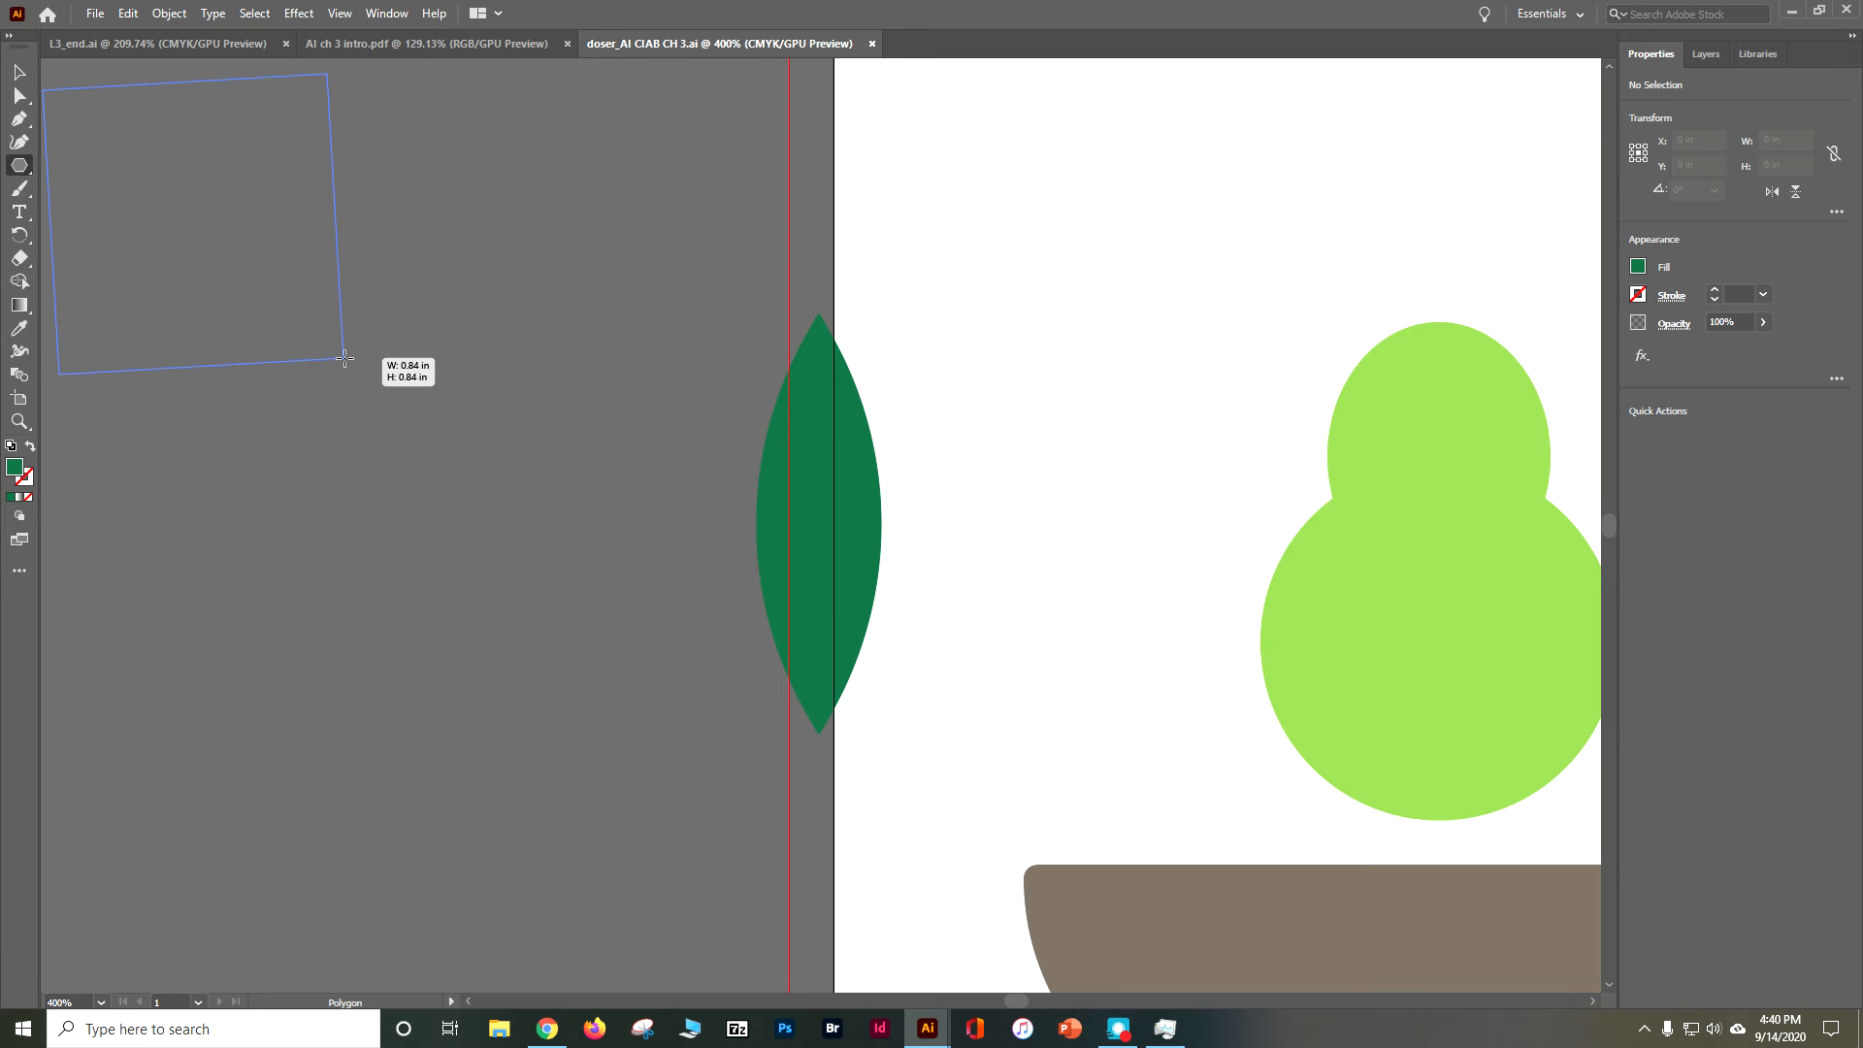
drag(345, 359, 344, 359)
drag(344, 359, 336, 360)
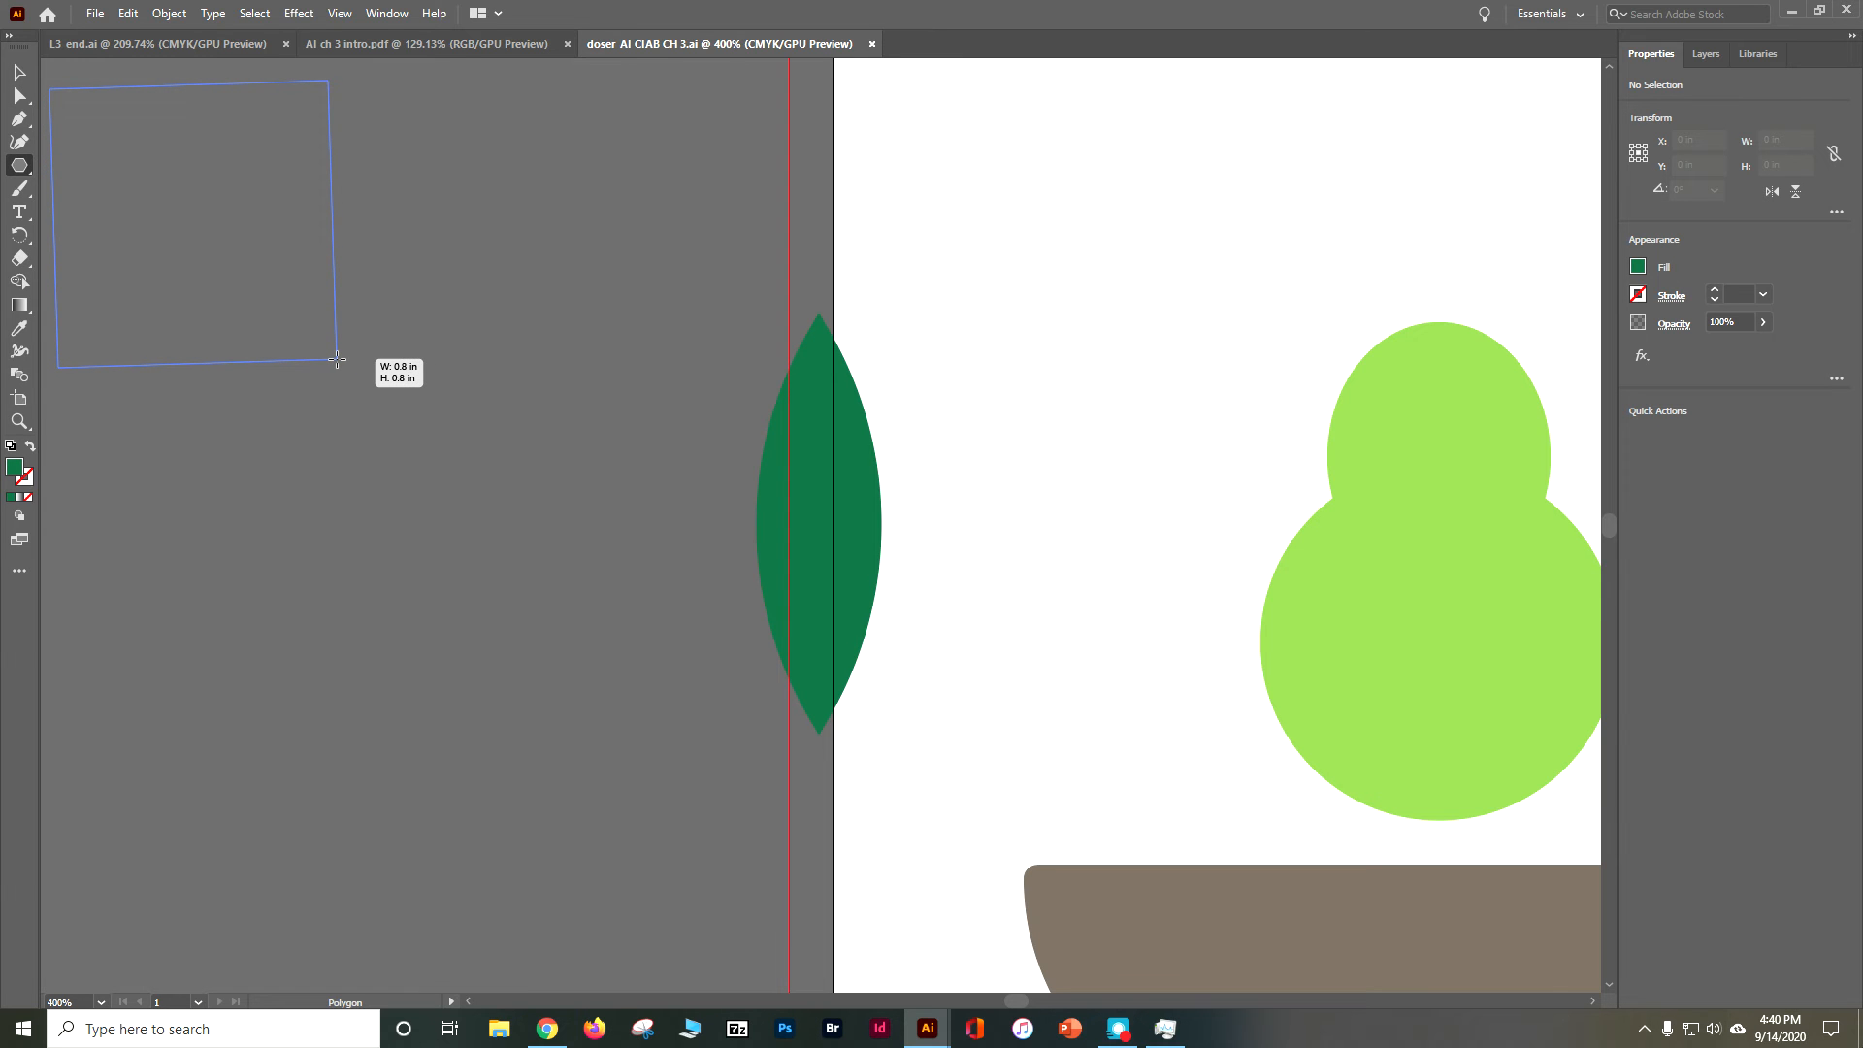
mouse_move(337, 360)
mouse_down()
mouse_move(317, 322)
mouse_move(368, 376)
mouse_up()
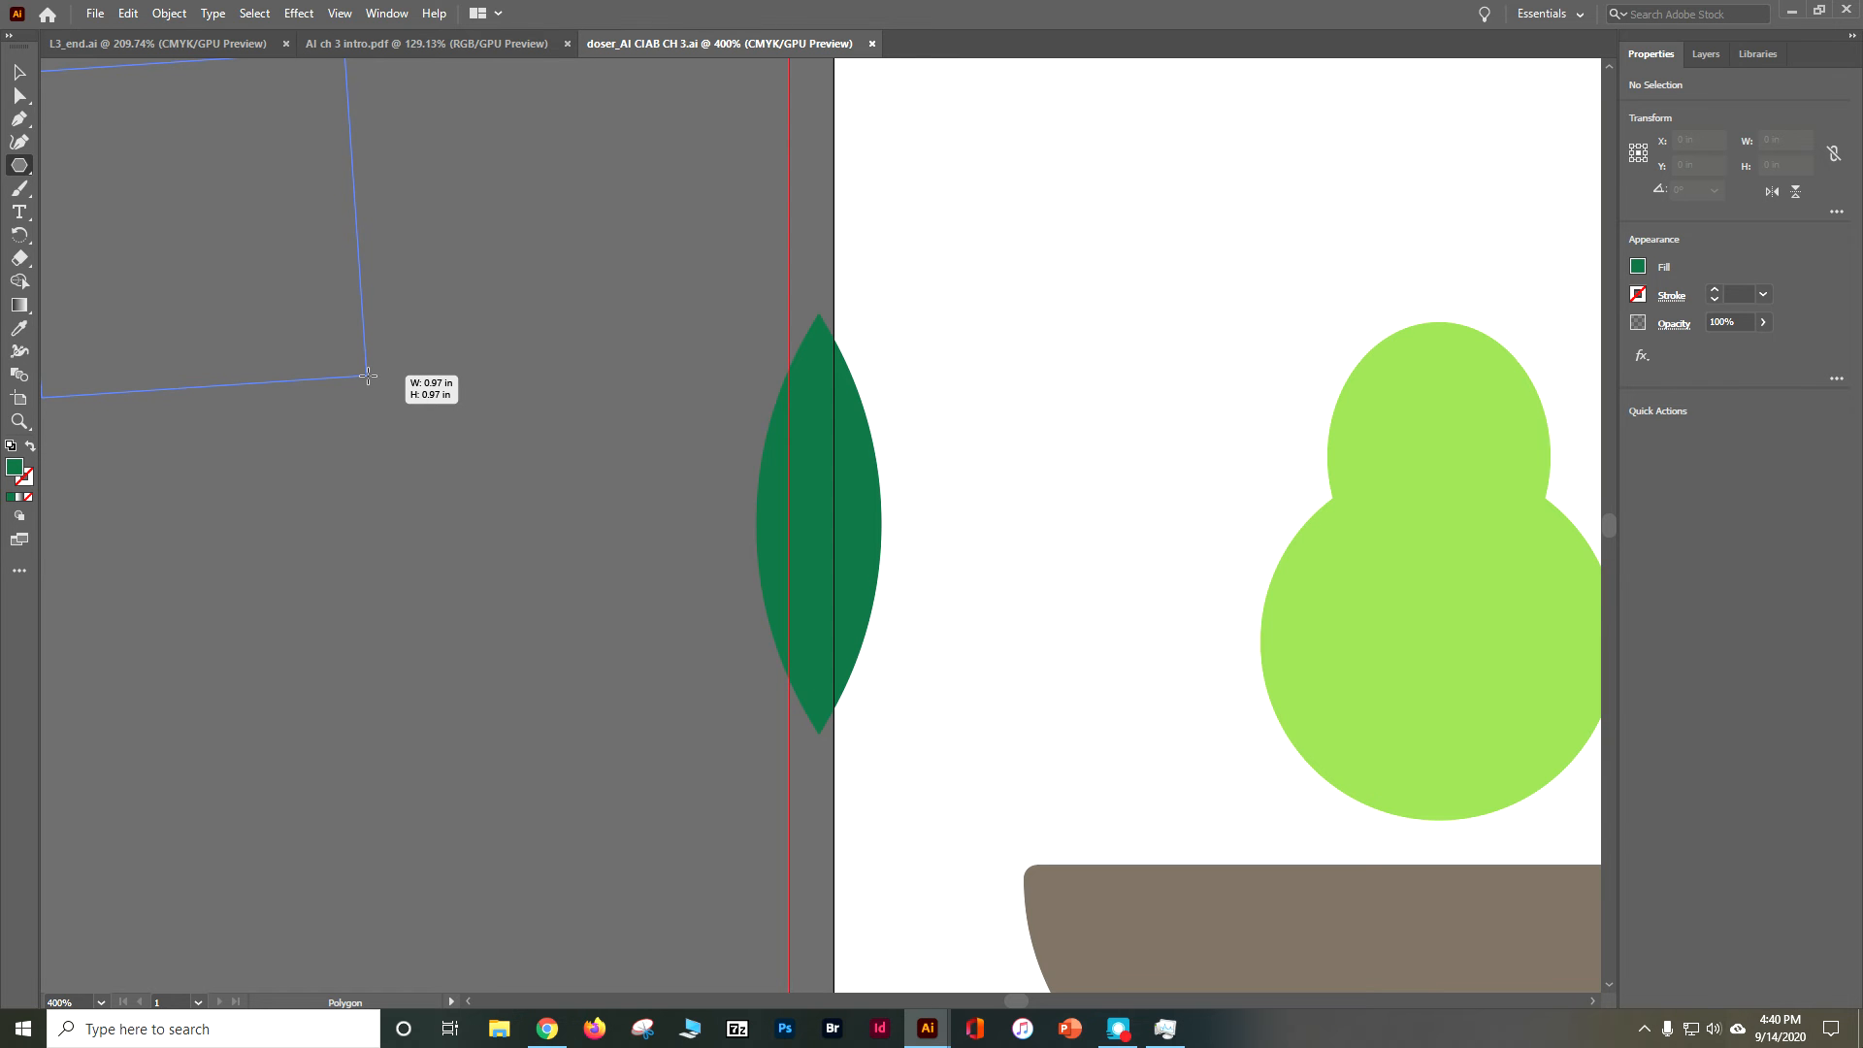
mouse_move(368, 375)
mouse_down()
mouse_move(312, 302)
mouse_move(378, 365)
mouse_up()
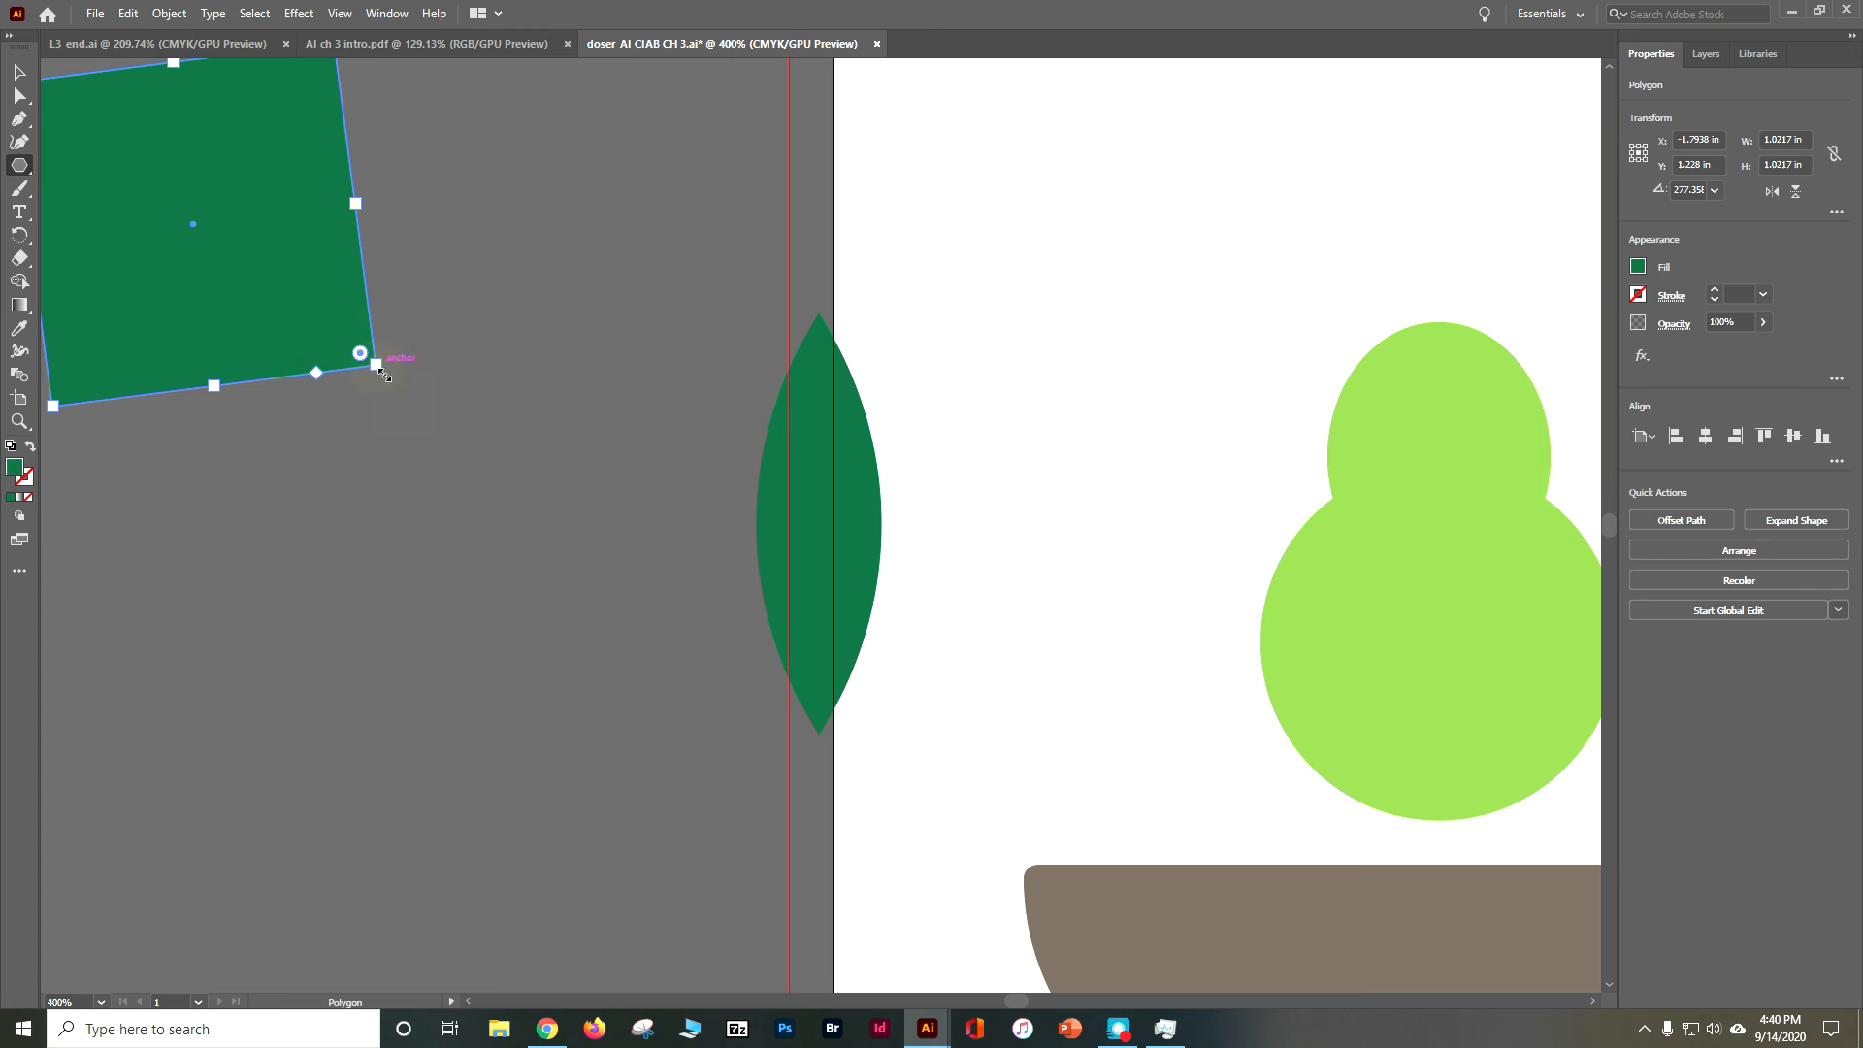
key(Delete)
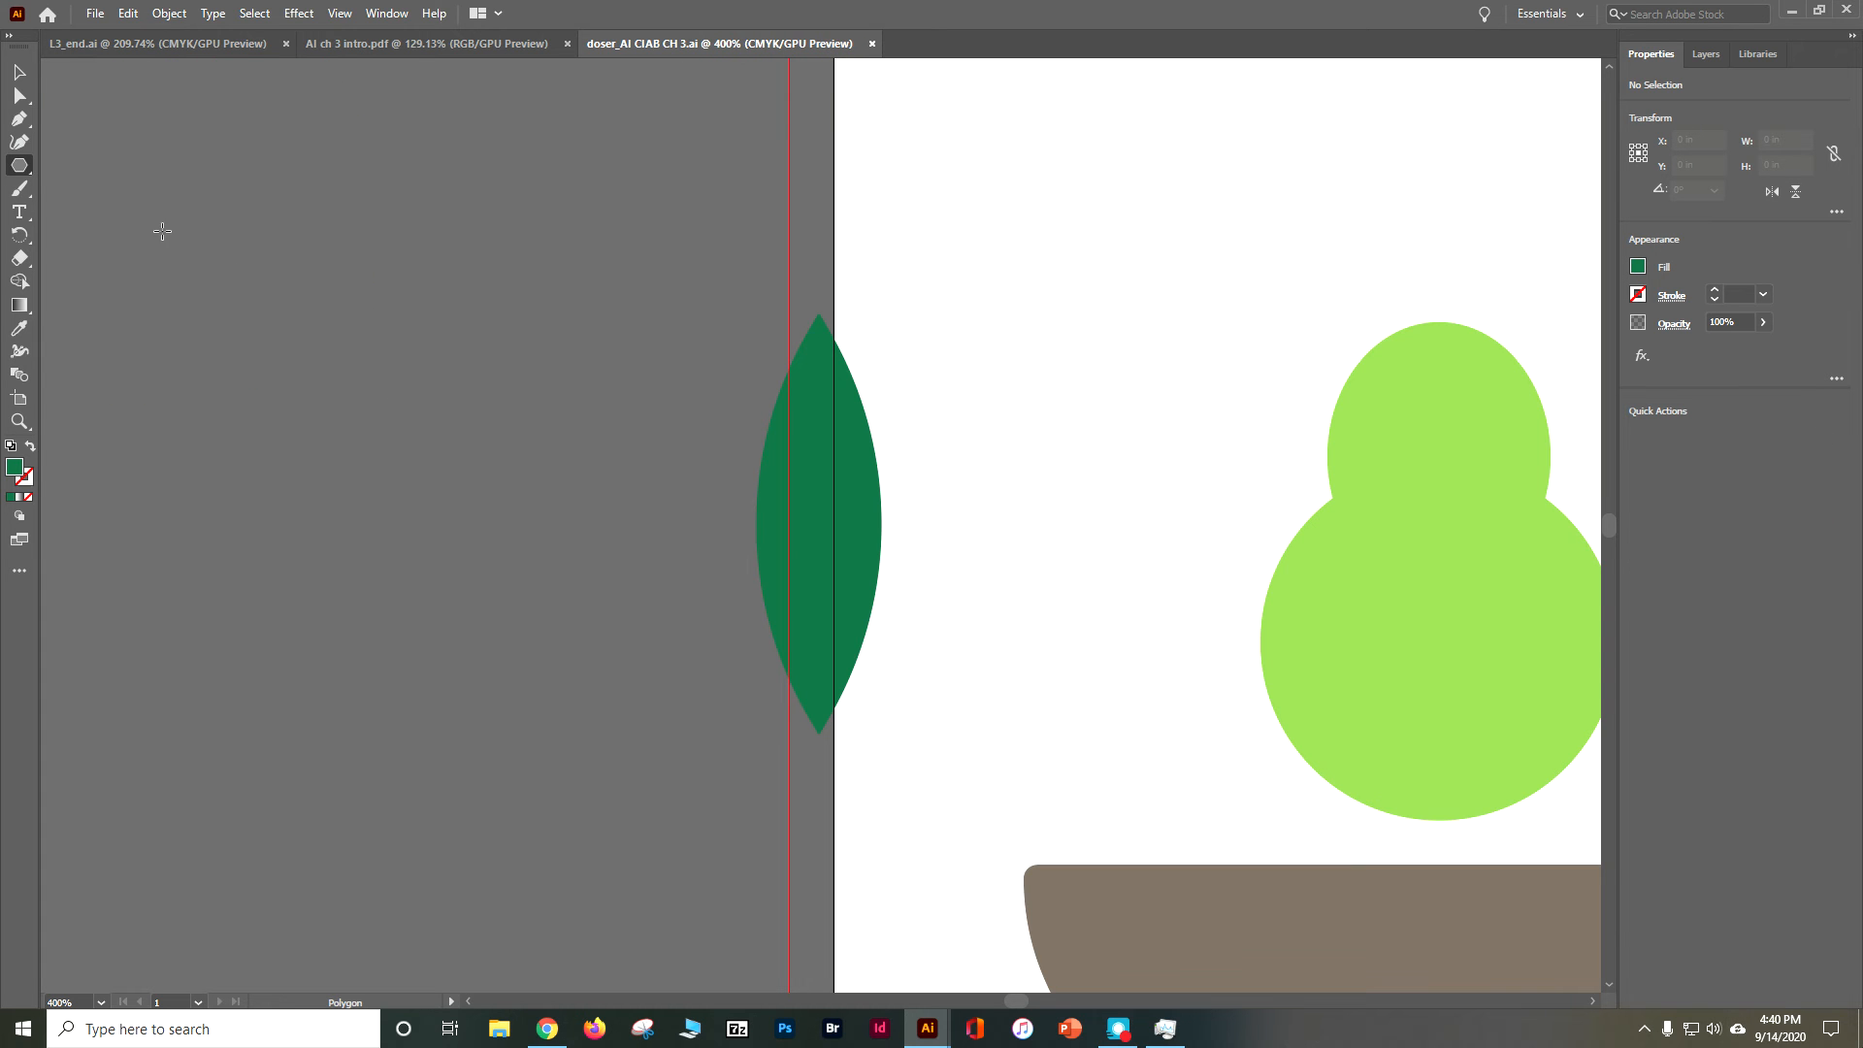
click(23, 165)
mouse_move(178, 244)
mouse_down()
mouse_move(323, 428)
mouse_move(277, 420)
mouse_move(270, 396)
mouse_up()
mouse_move(270, 396)
mouse_down()
mouse_move(254, 328)
mouse_move(165, 241)
mouse_move(304, 358)
mouse_move(280, 365)
mouse_up()
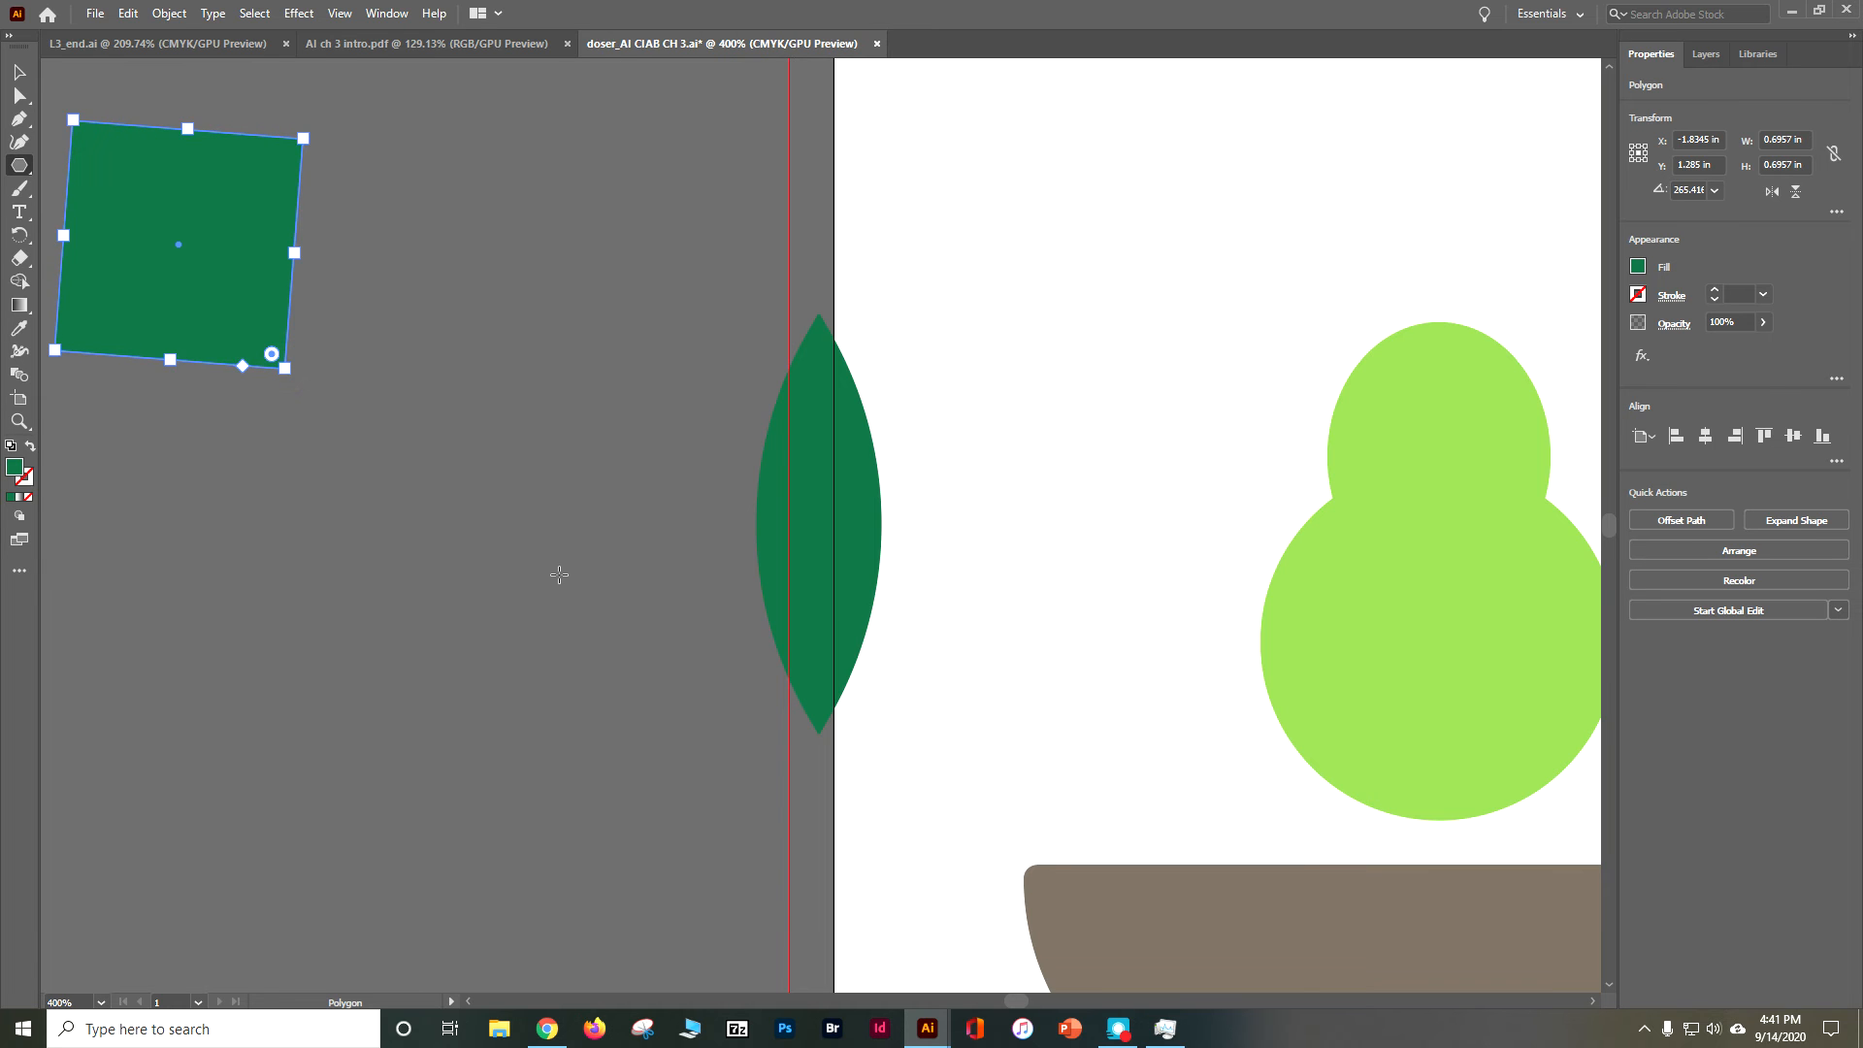
key(ctrl+minus)
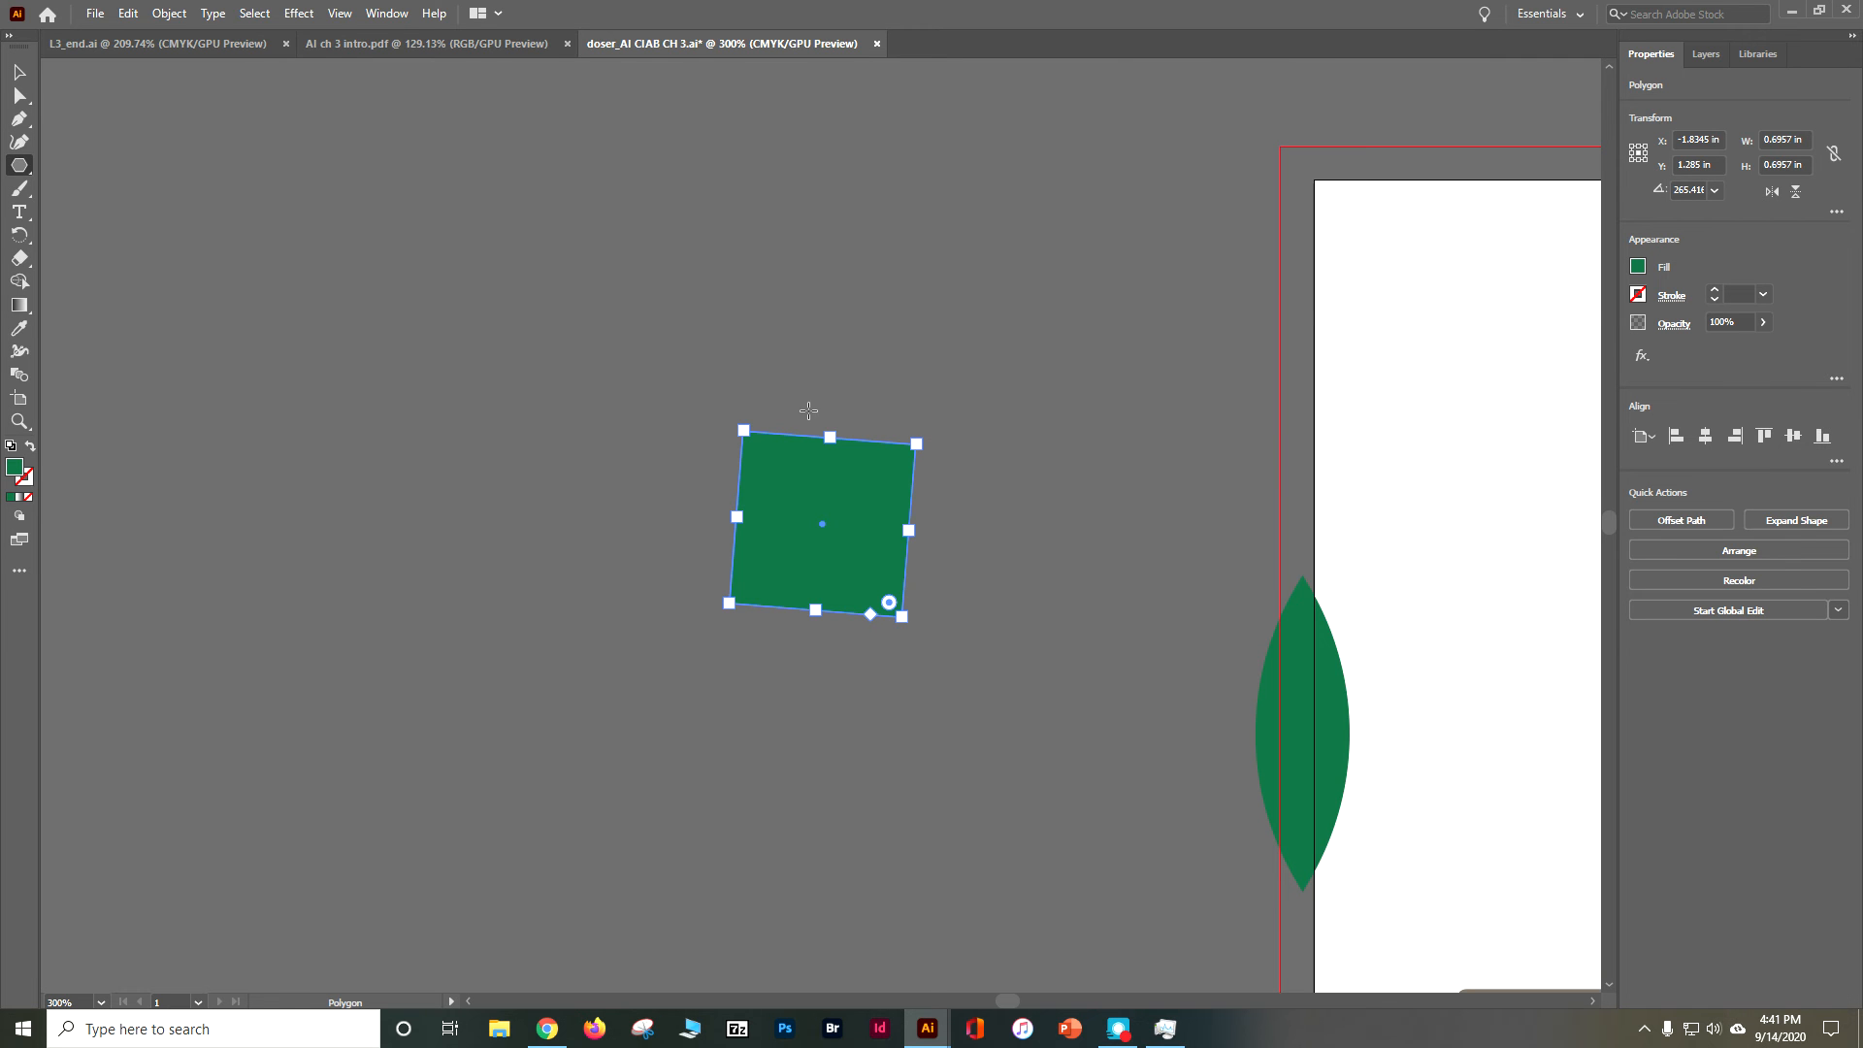
key(Delete)
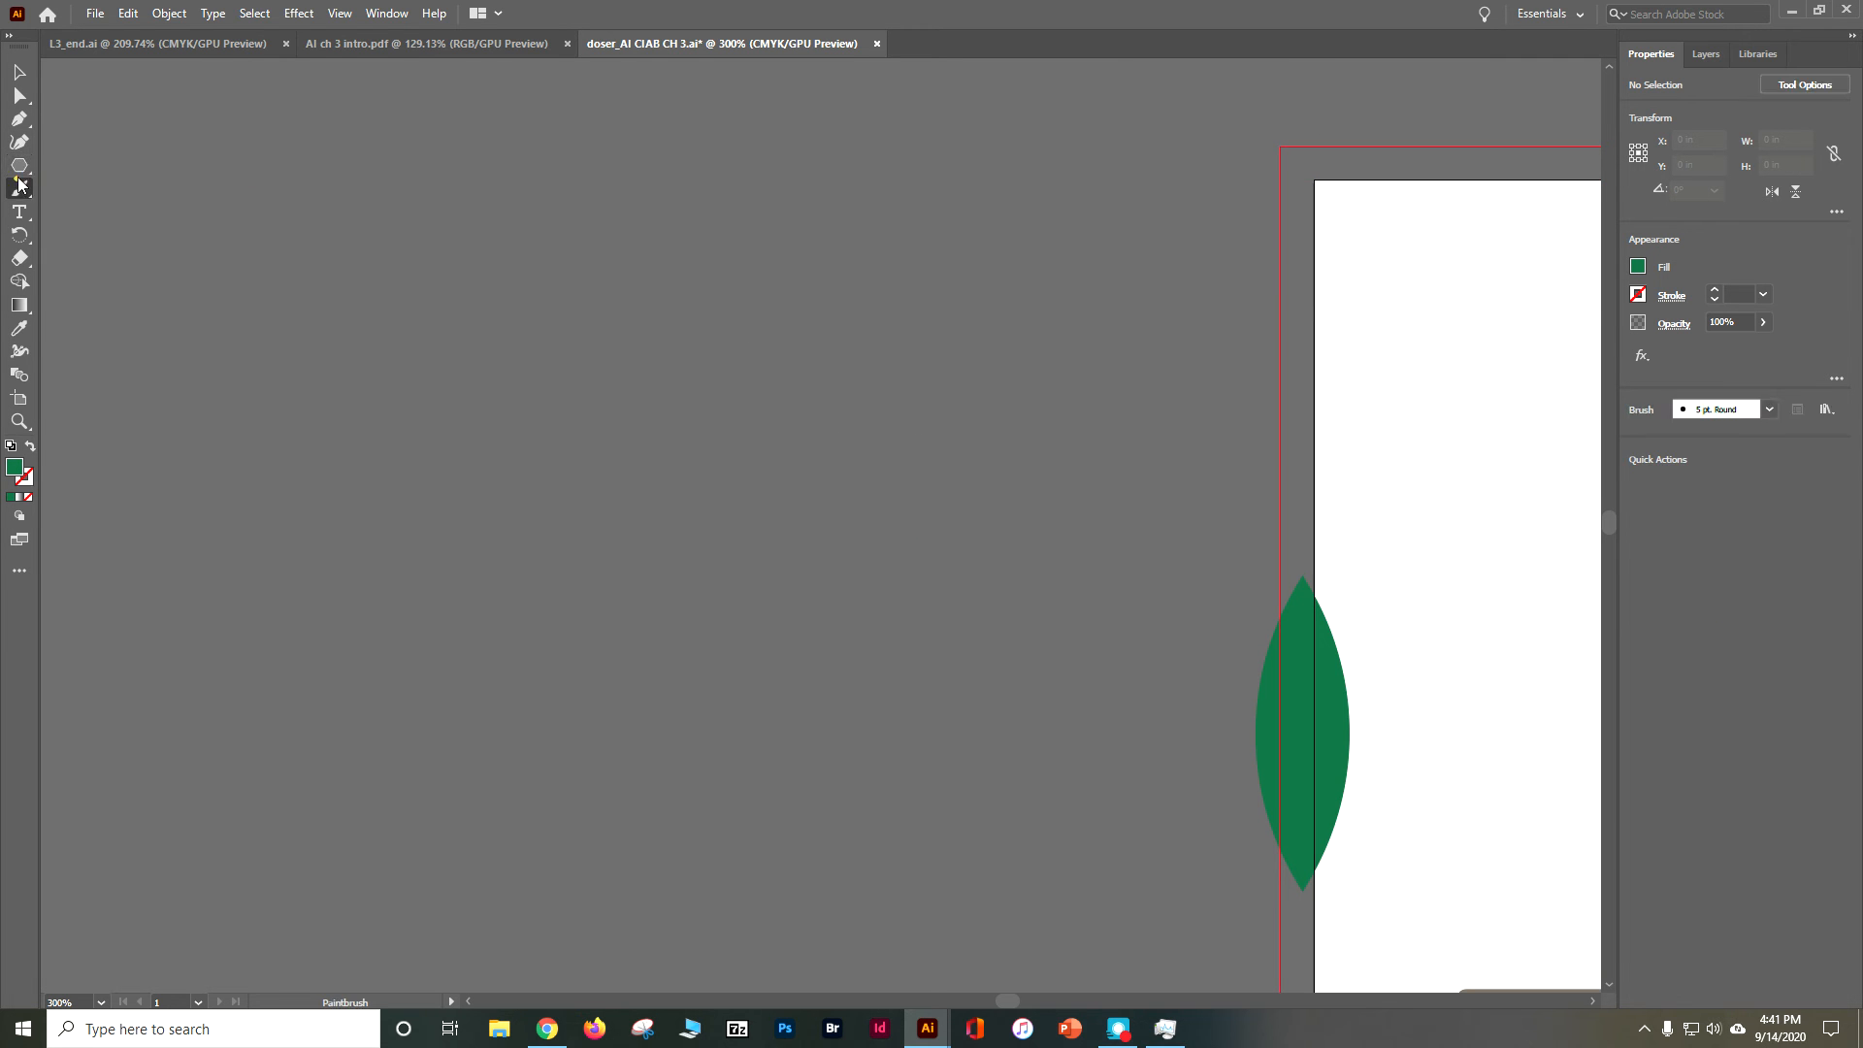
right_click(19, 165)
click(89, 218)
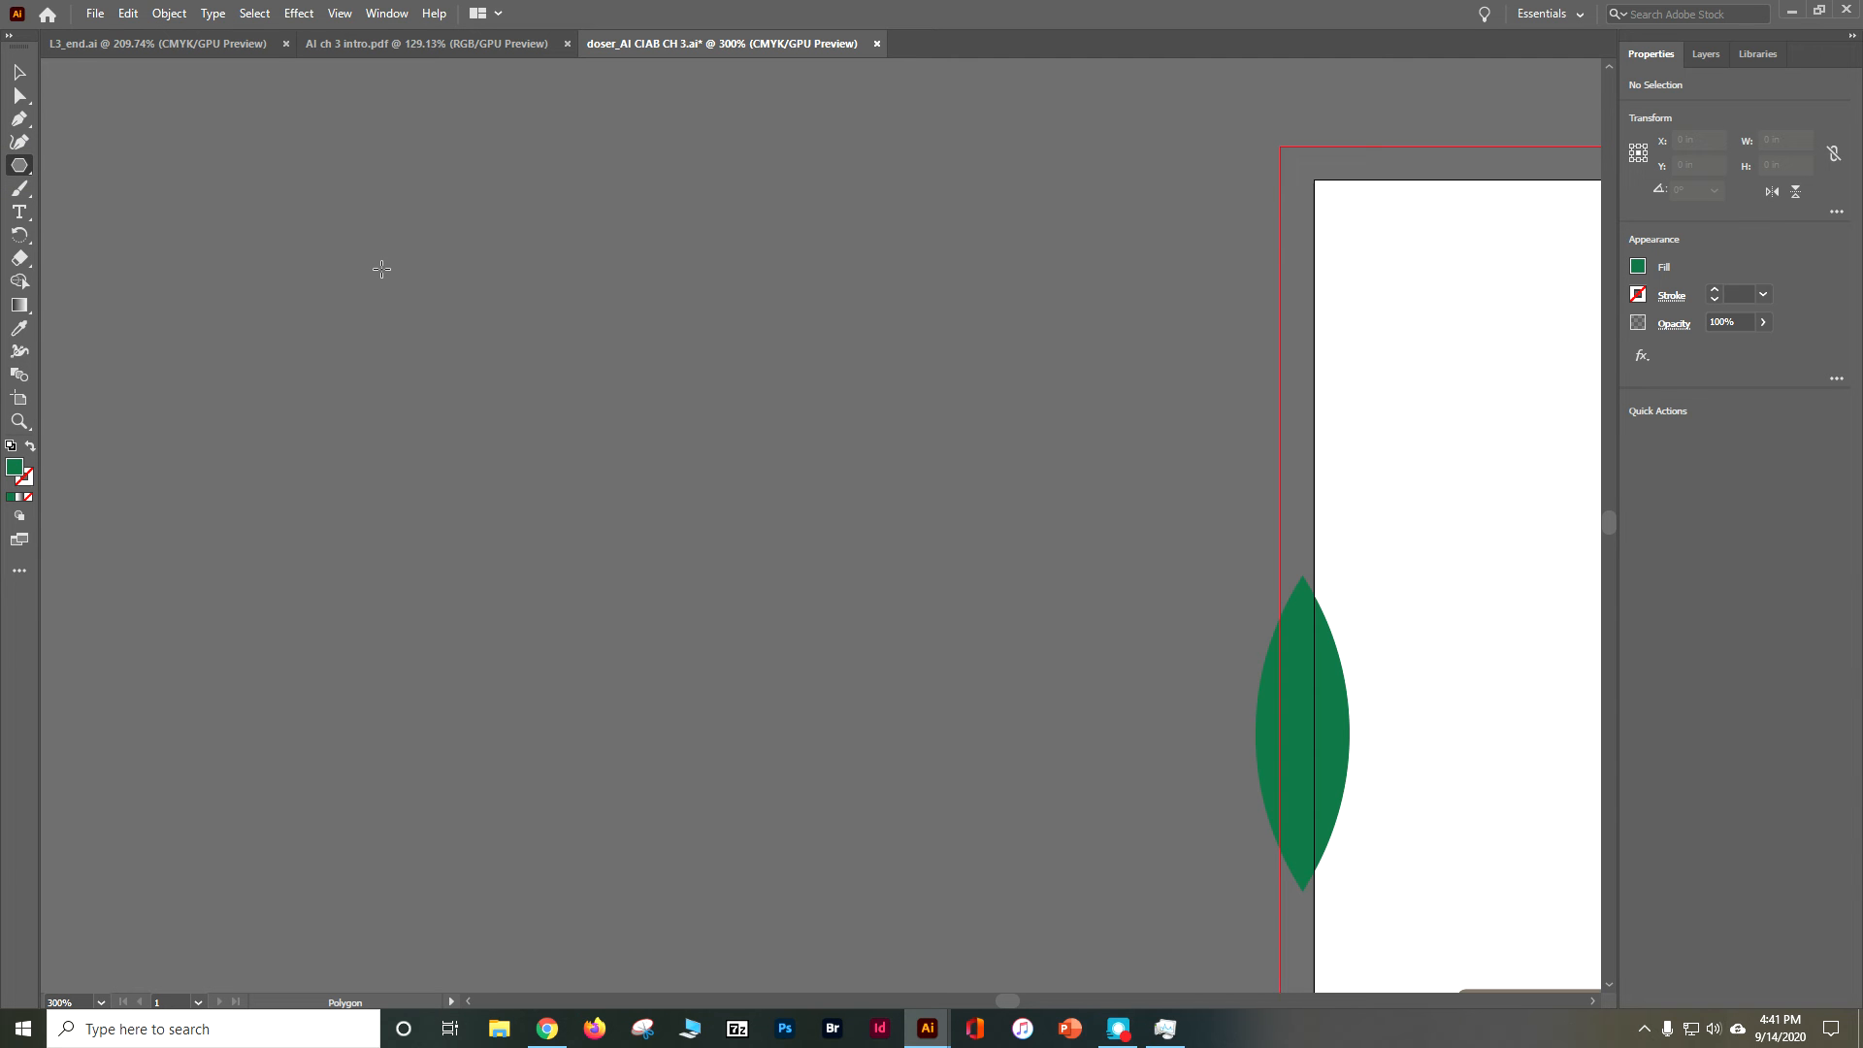
drag(384, 269, 476, 421)
key(Up)
key(Down)
drag(475, 421, 559, 194)
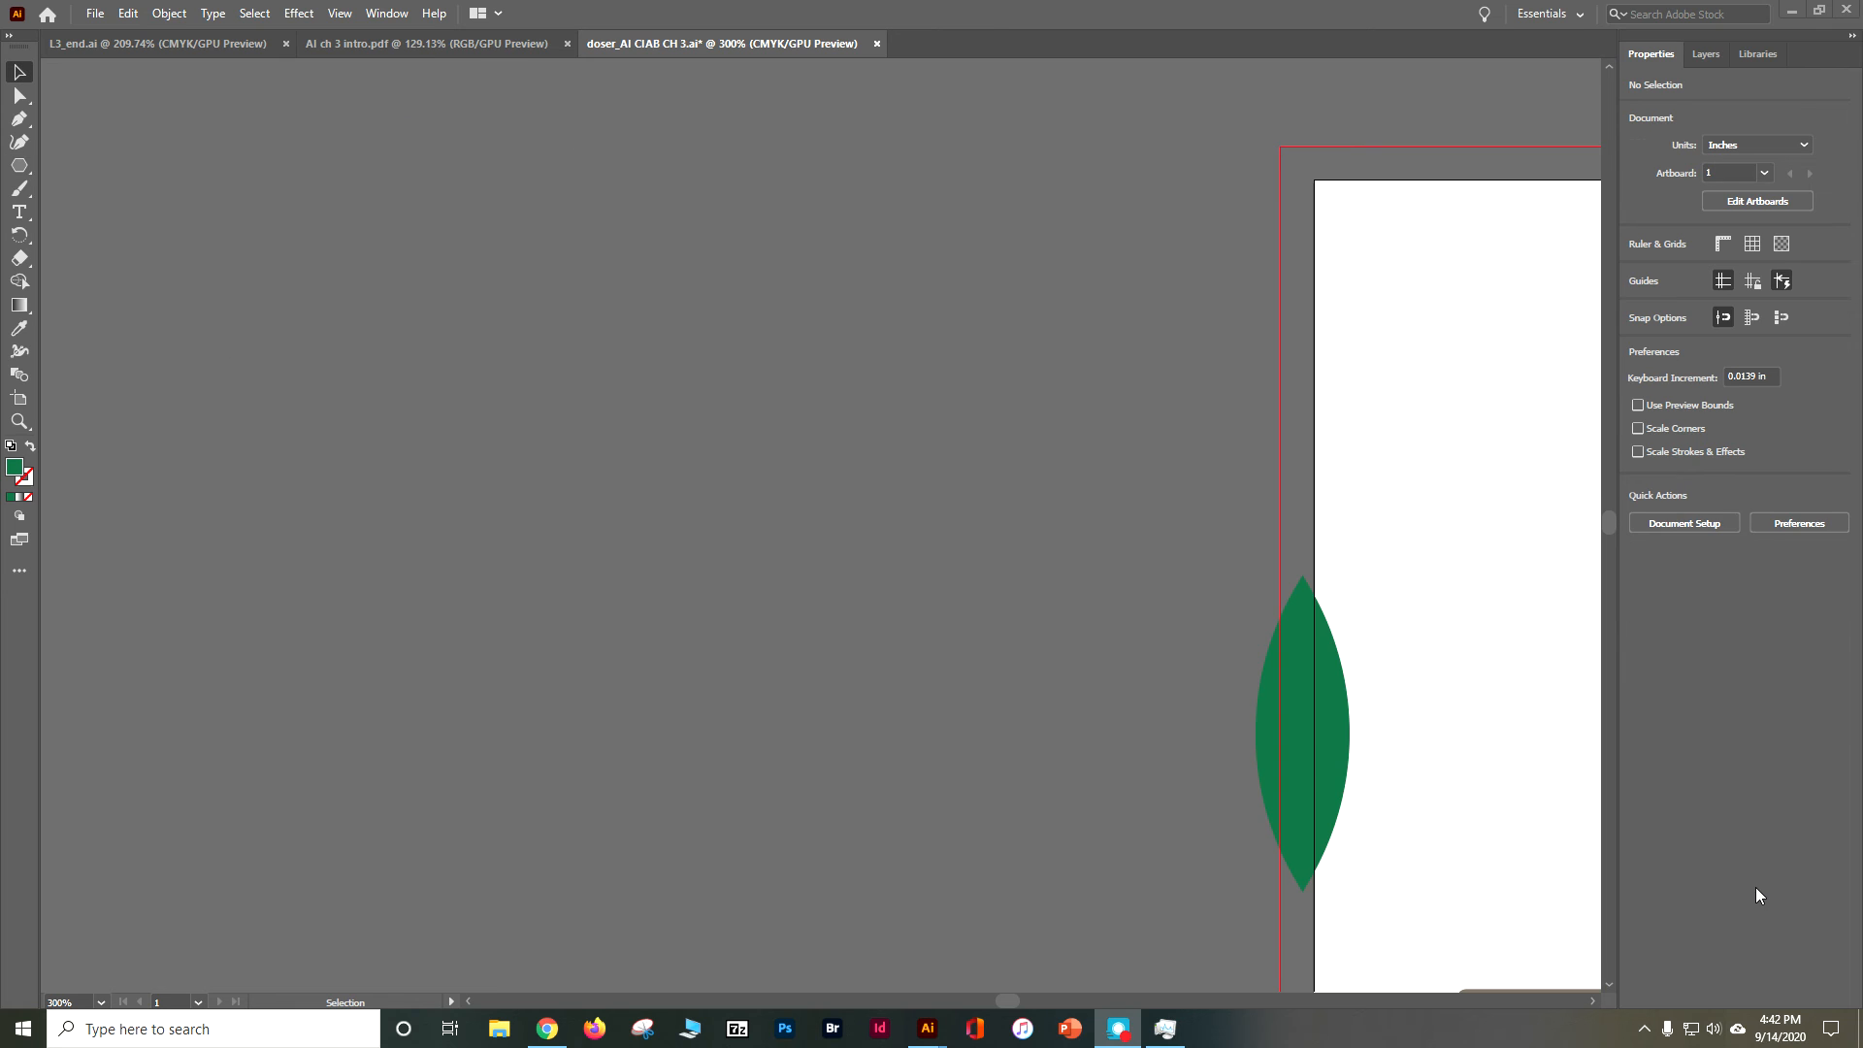
Draw a small green four-pointed star about 0.54 in wide in the empty area beside the artboard with the Star tool
click(20, 167)
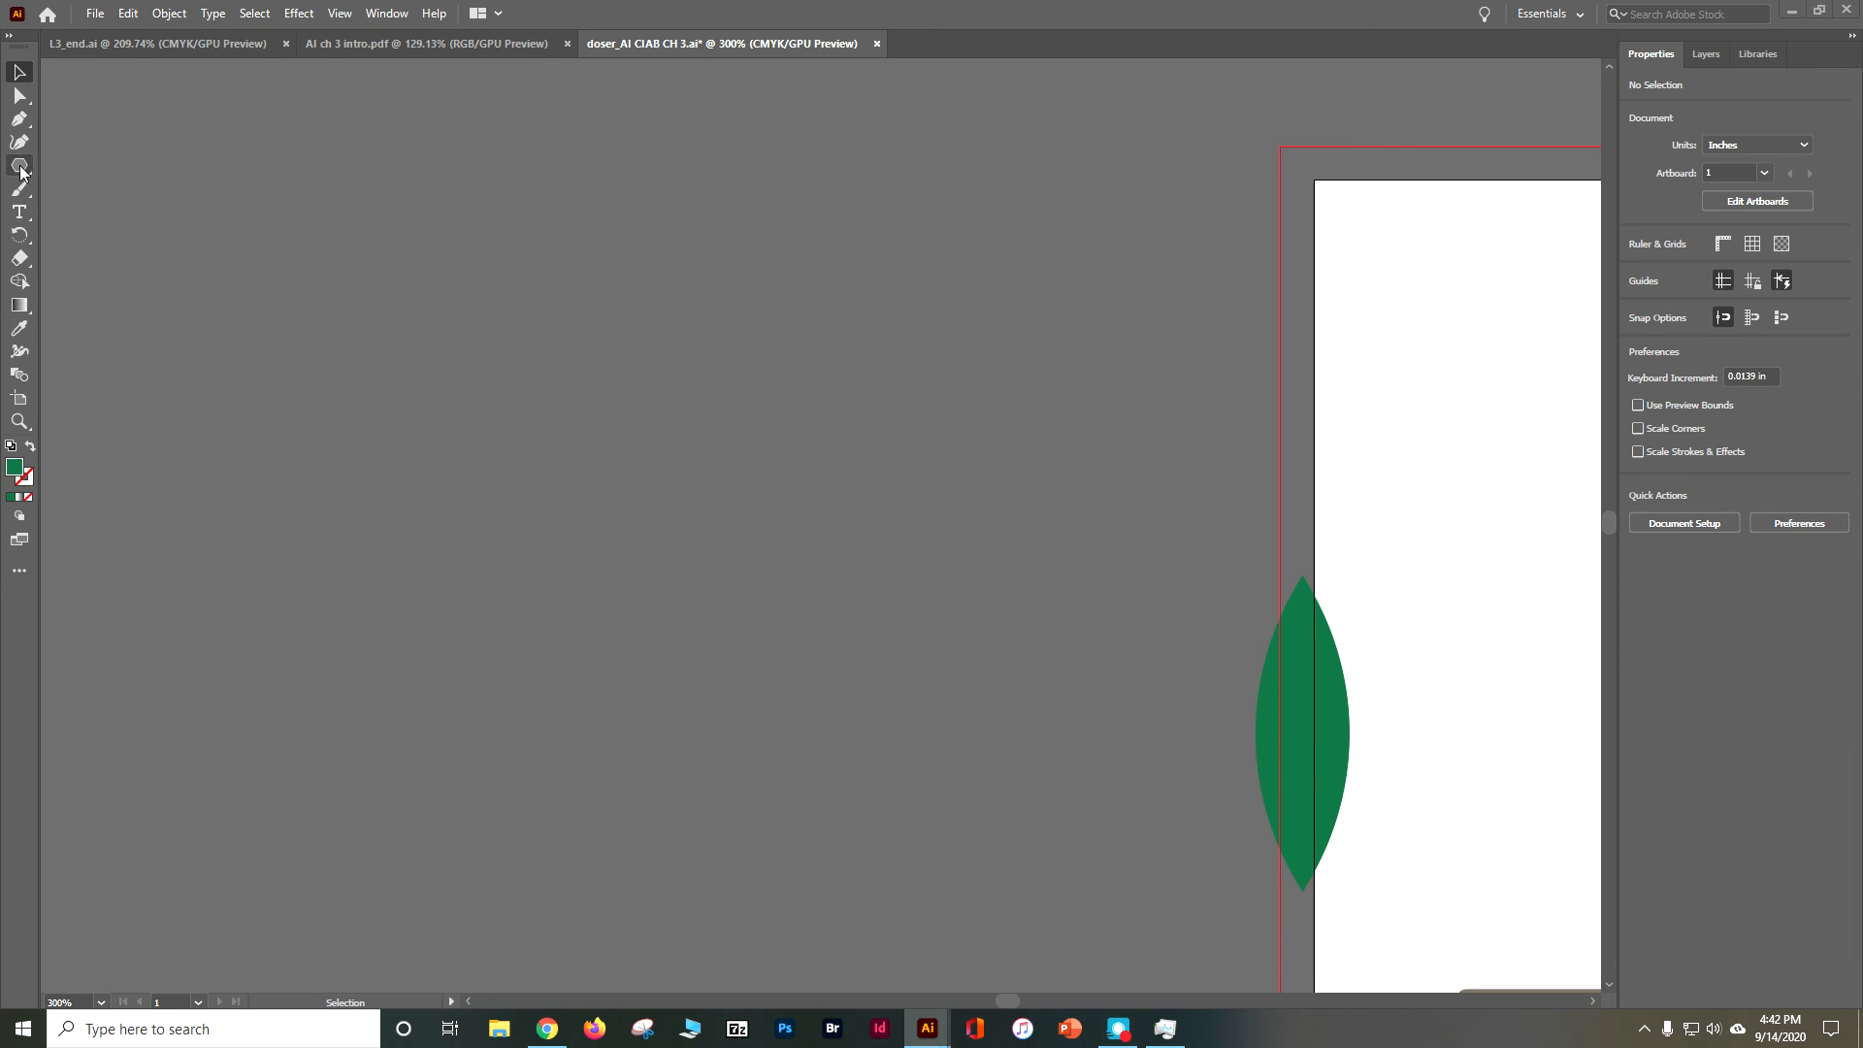
click(86, 241)
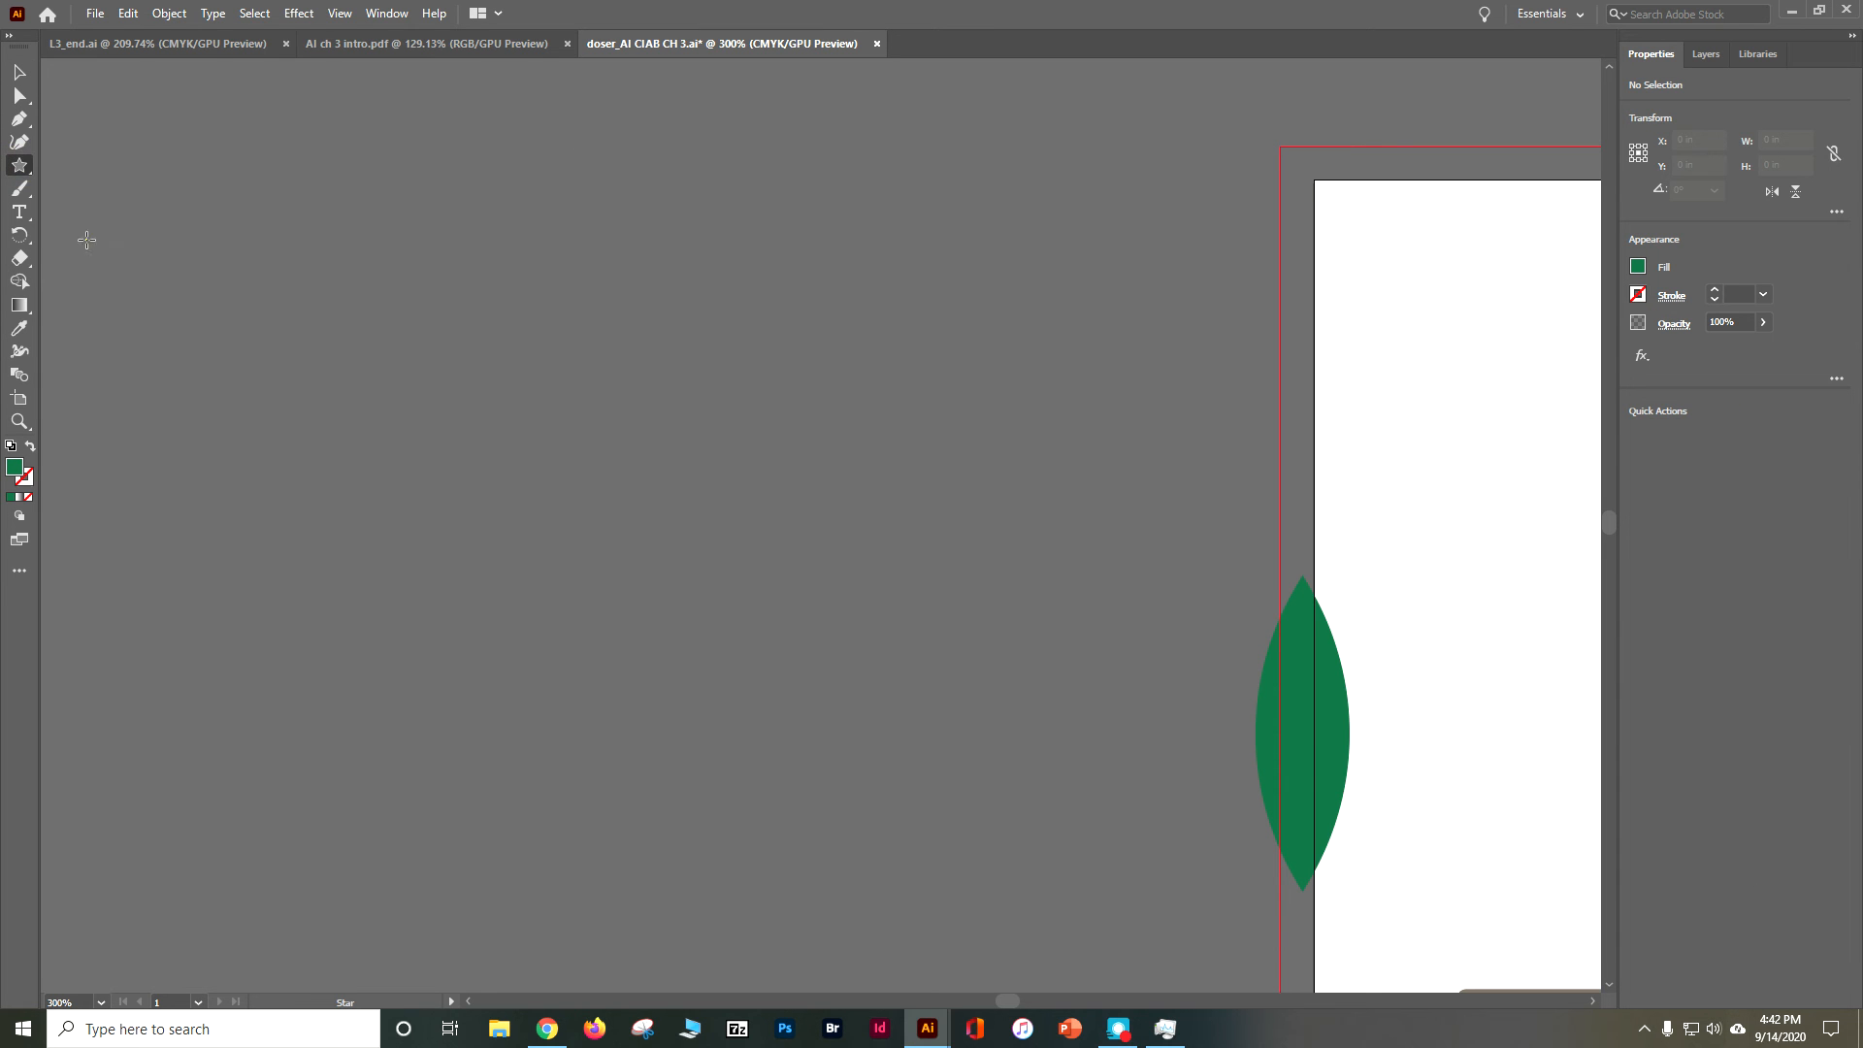
drag(405, 333, 509, 431)
key(Down)
drag(510, 431, 434, 307)
drag(435, 307, 434, 305)
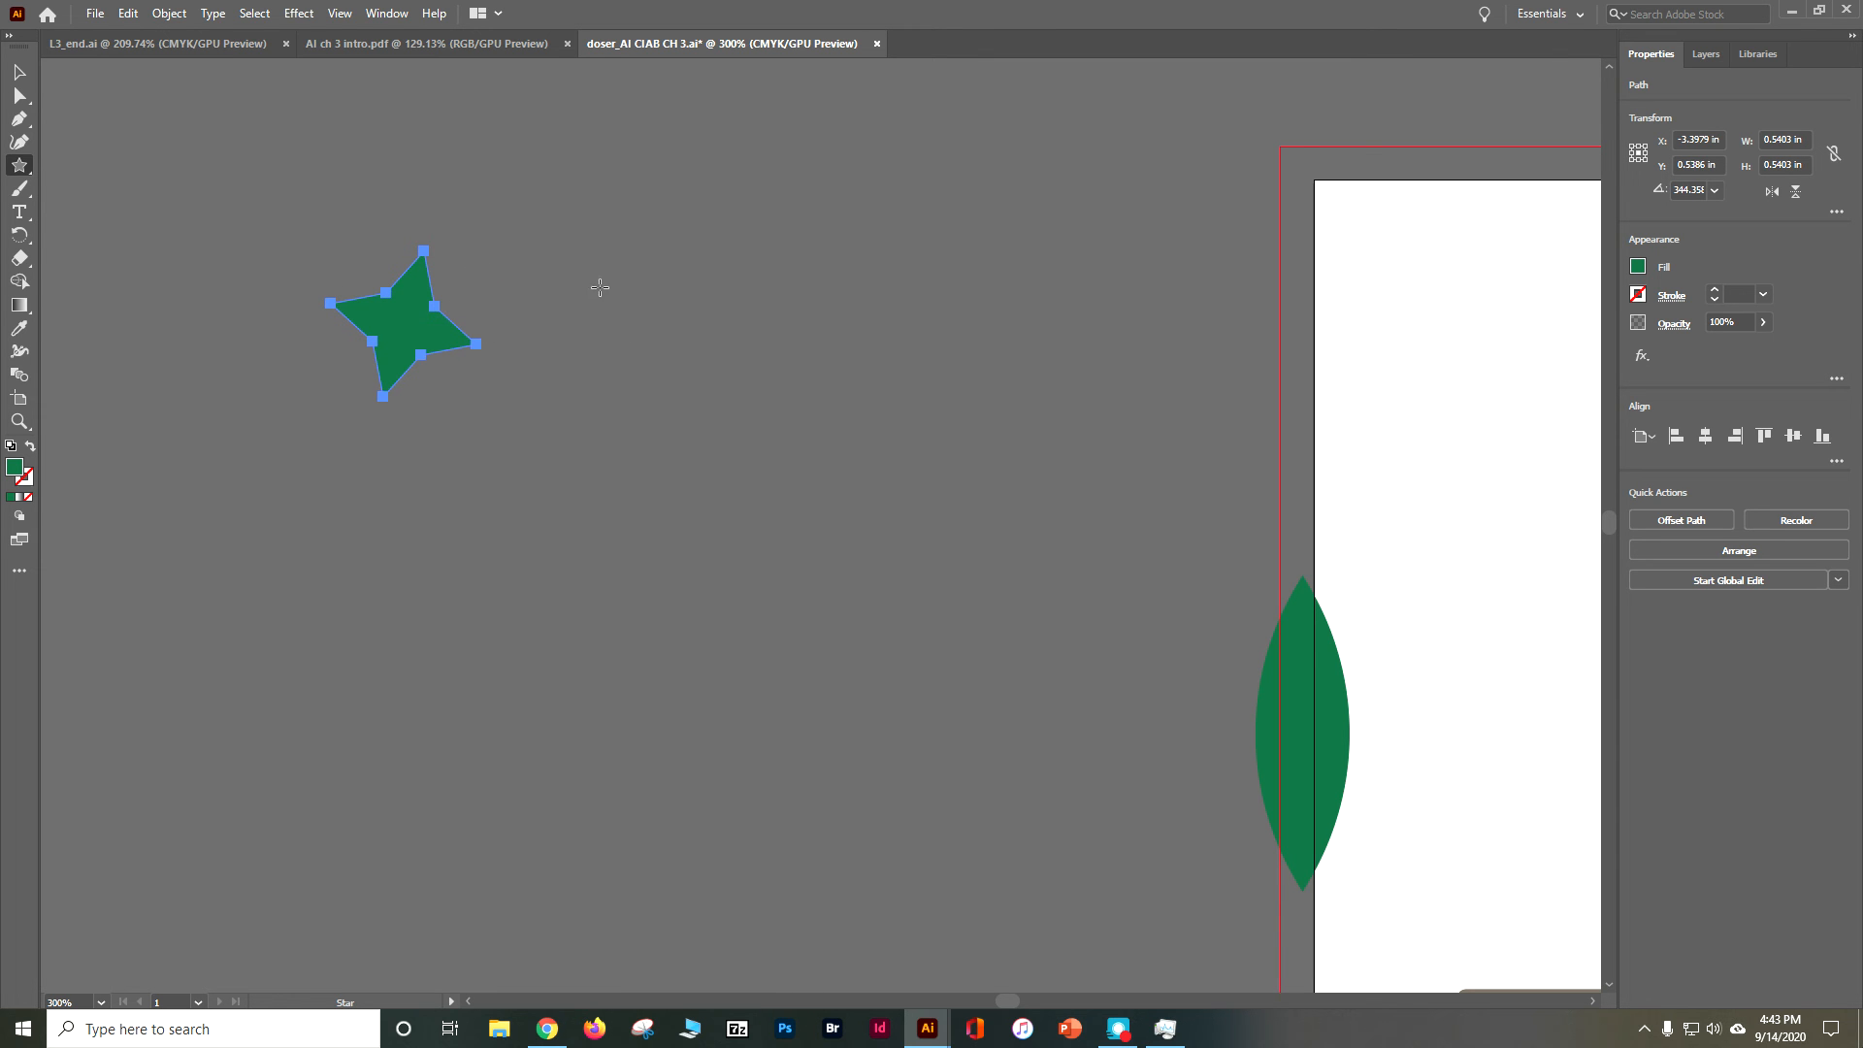
Draw a larger four-pointed star about 1.46 in wide and move the small star clear of it
drag(551, 263, 615, 330)
key(shift)
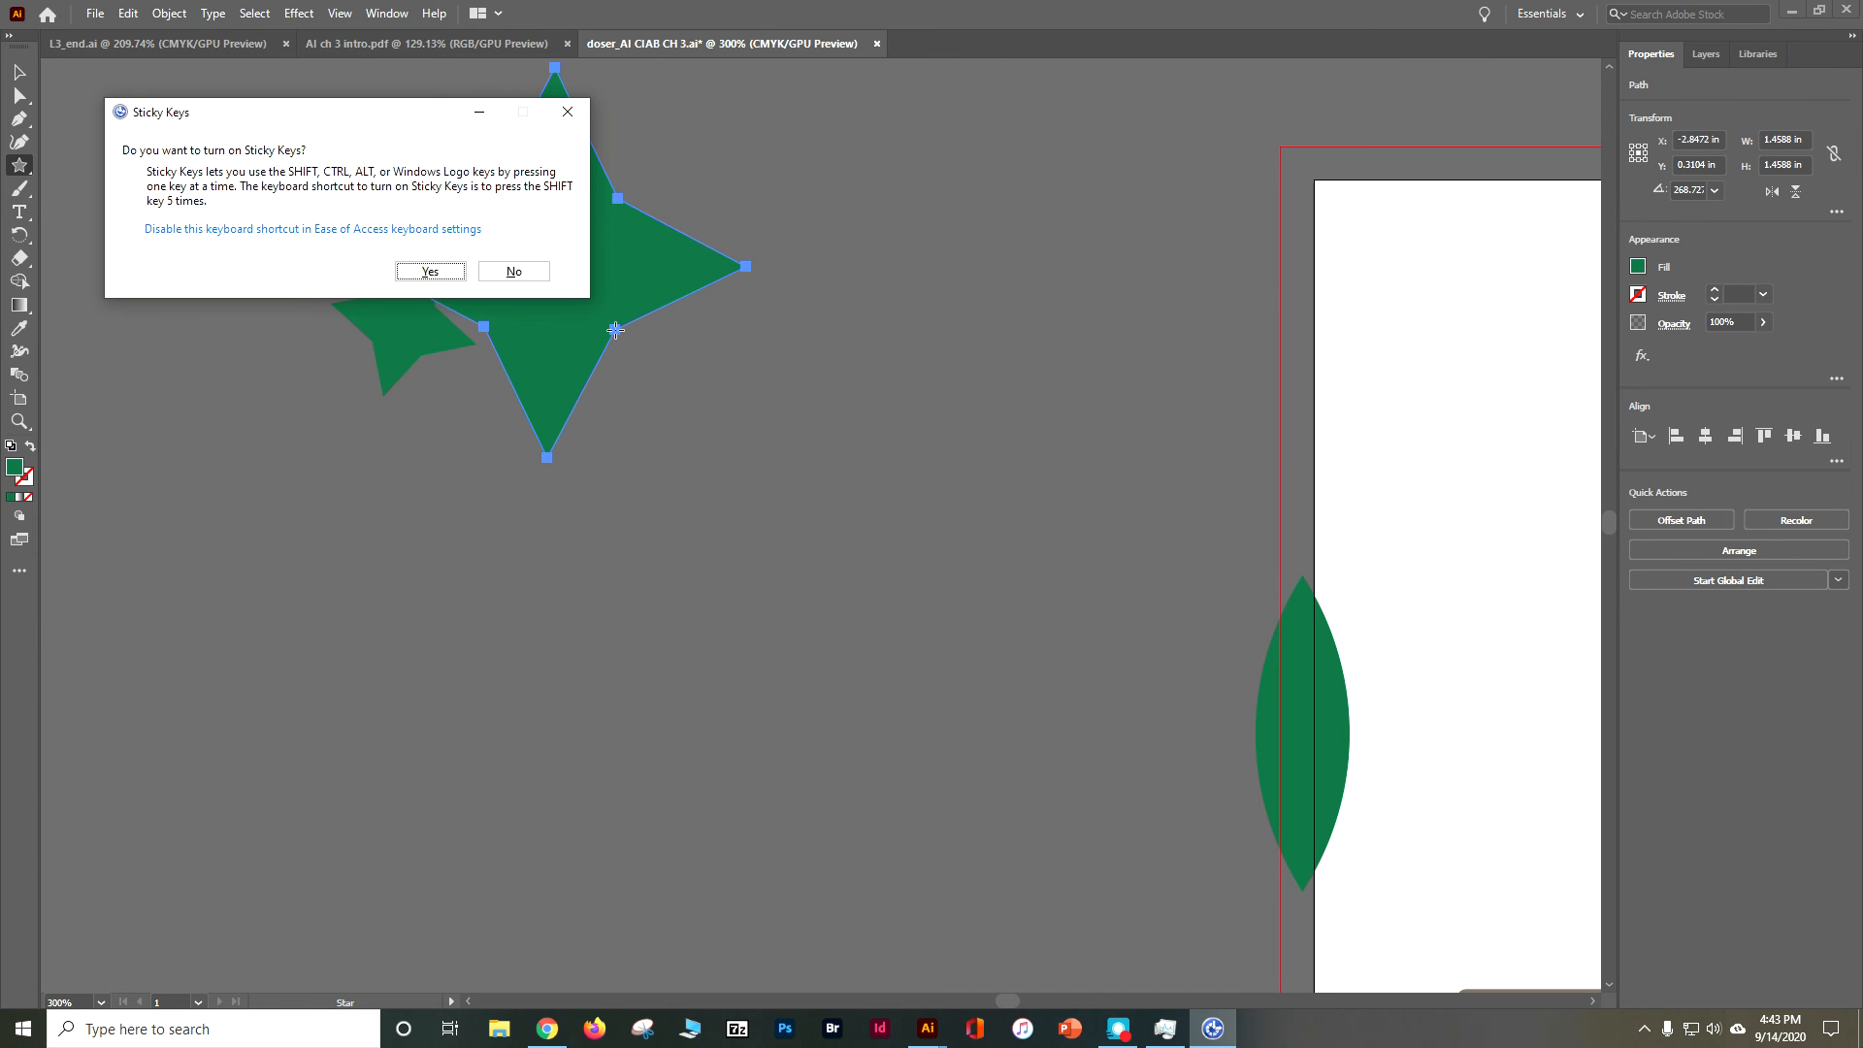
click(511, 271)
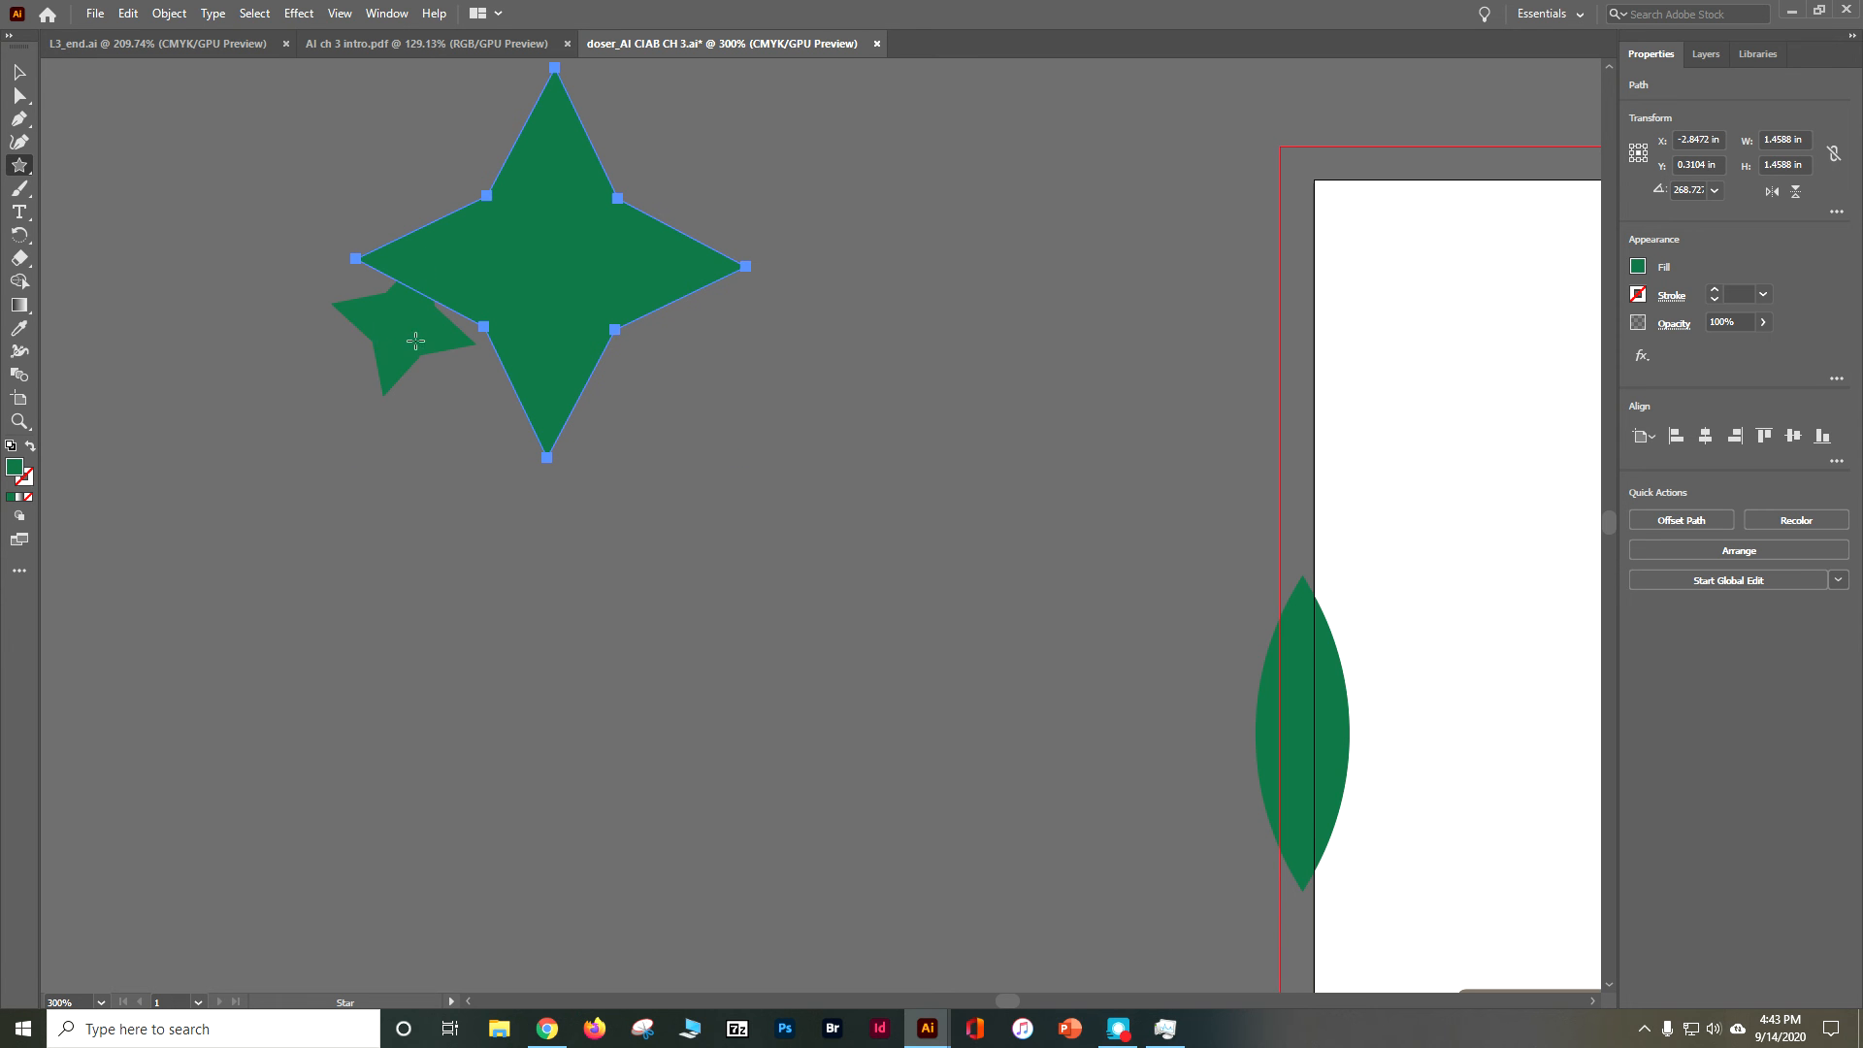
click(18, 74)
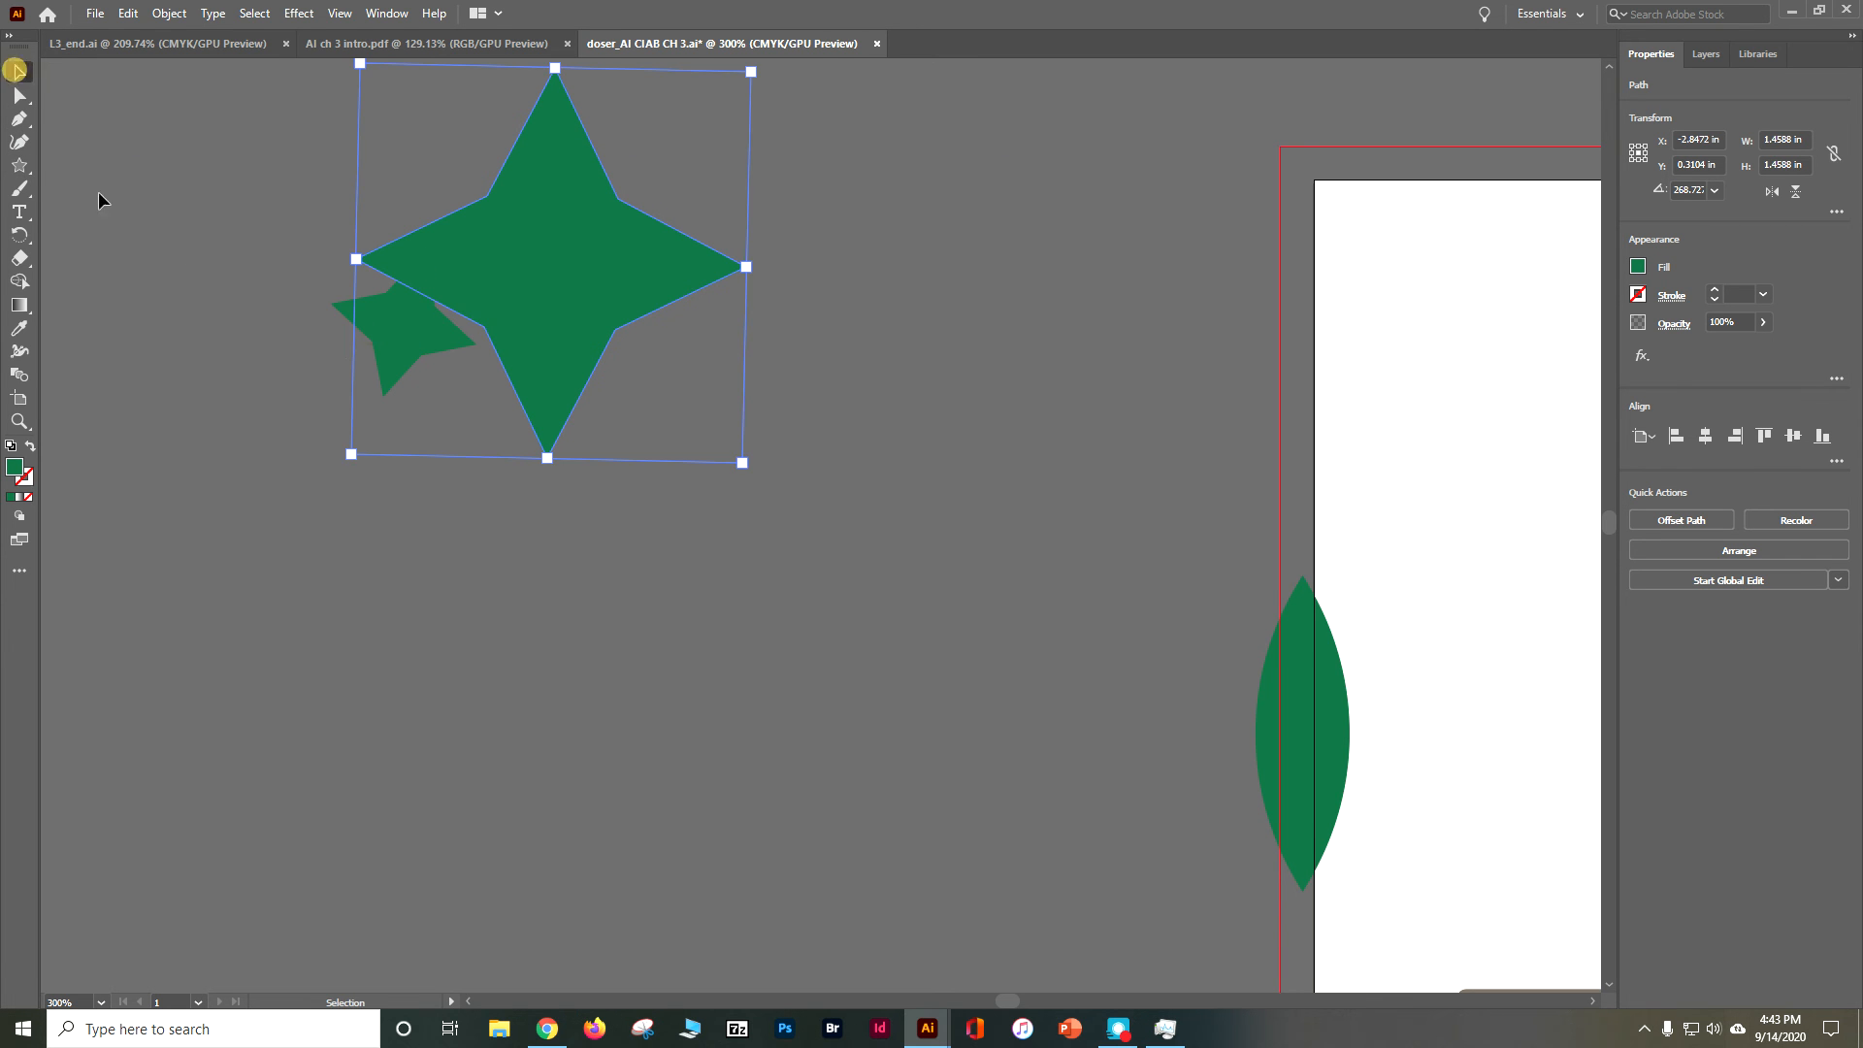
drag(374, 320, 167, 468)
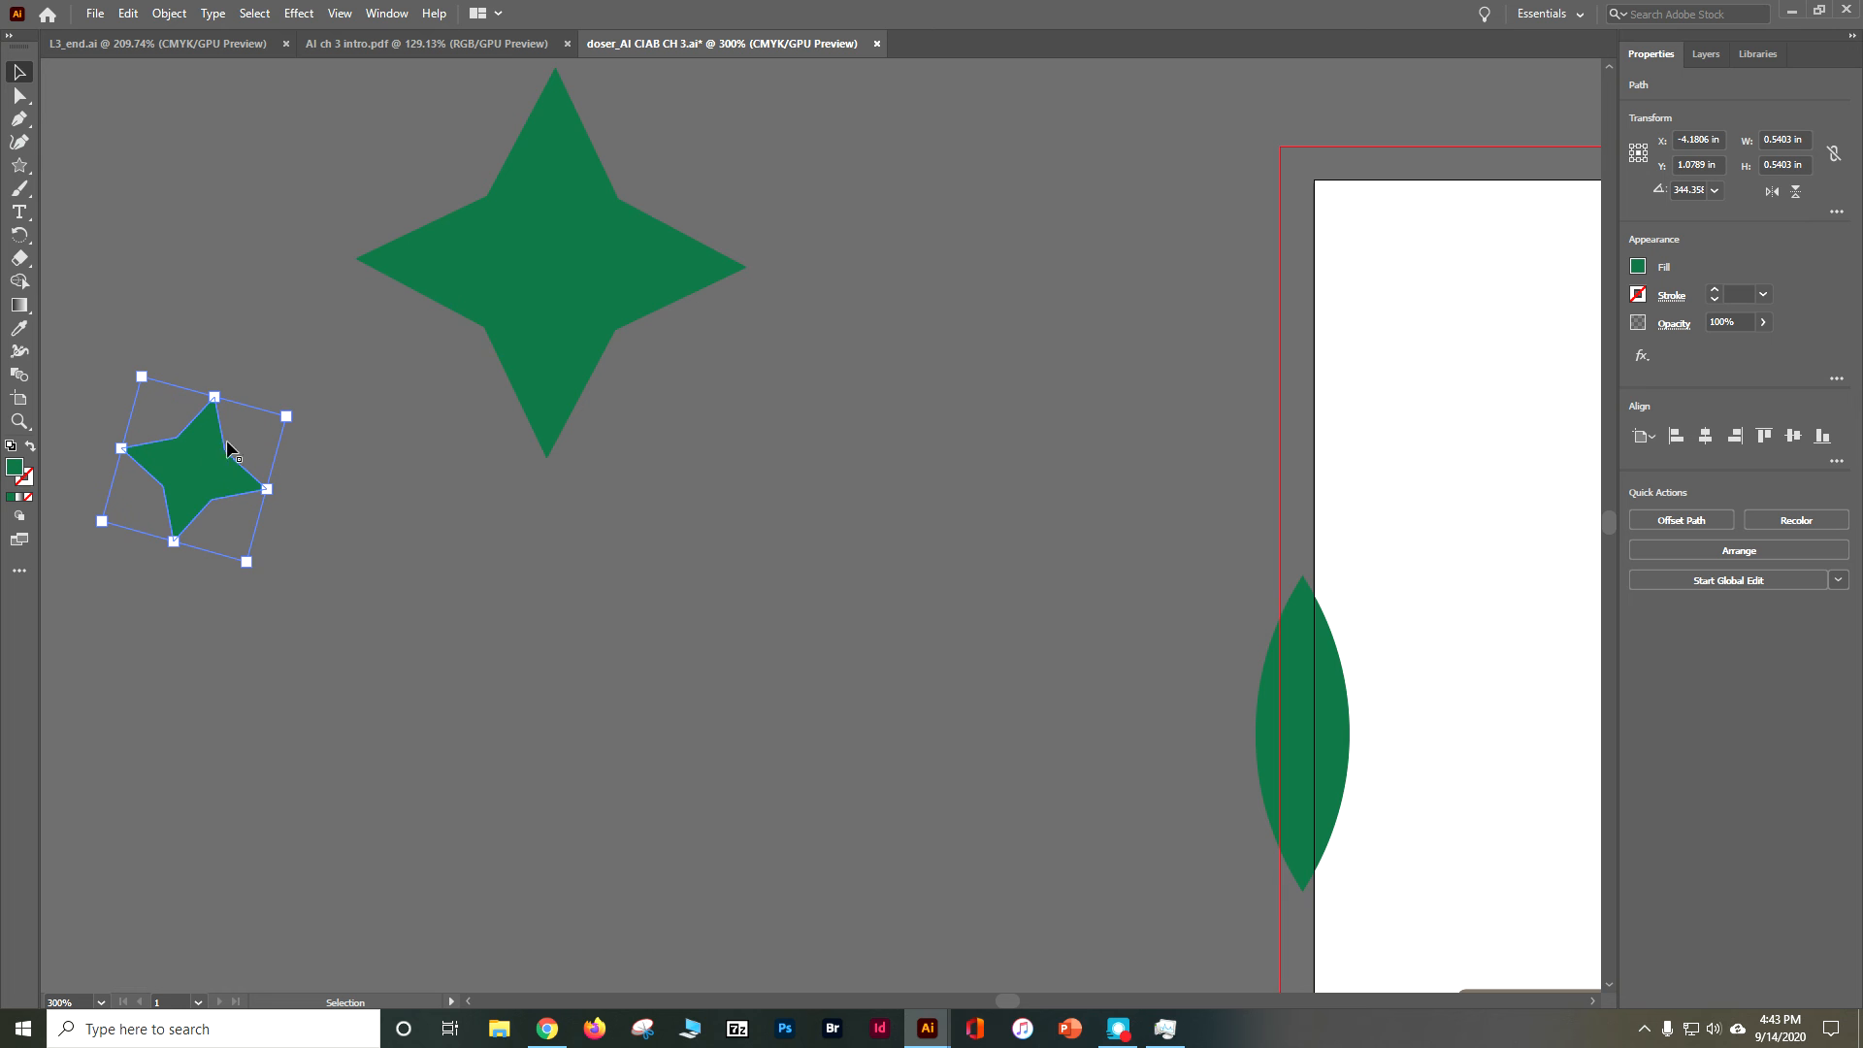
Draw a third four-pointed star about 0.35 in wide below the large star and set its rotation to 90°
click(19, 165)
mouse_move(445, 595)
mouse_down()
mouse_move(516, 645)
mouse_move(476, 639)
mouse_move(504, 641)
mouse_move(478, 647)
mouse_move(518, 695)
mouse_move(507, 653)
mouse_move(462, 620)
mouse_up()
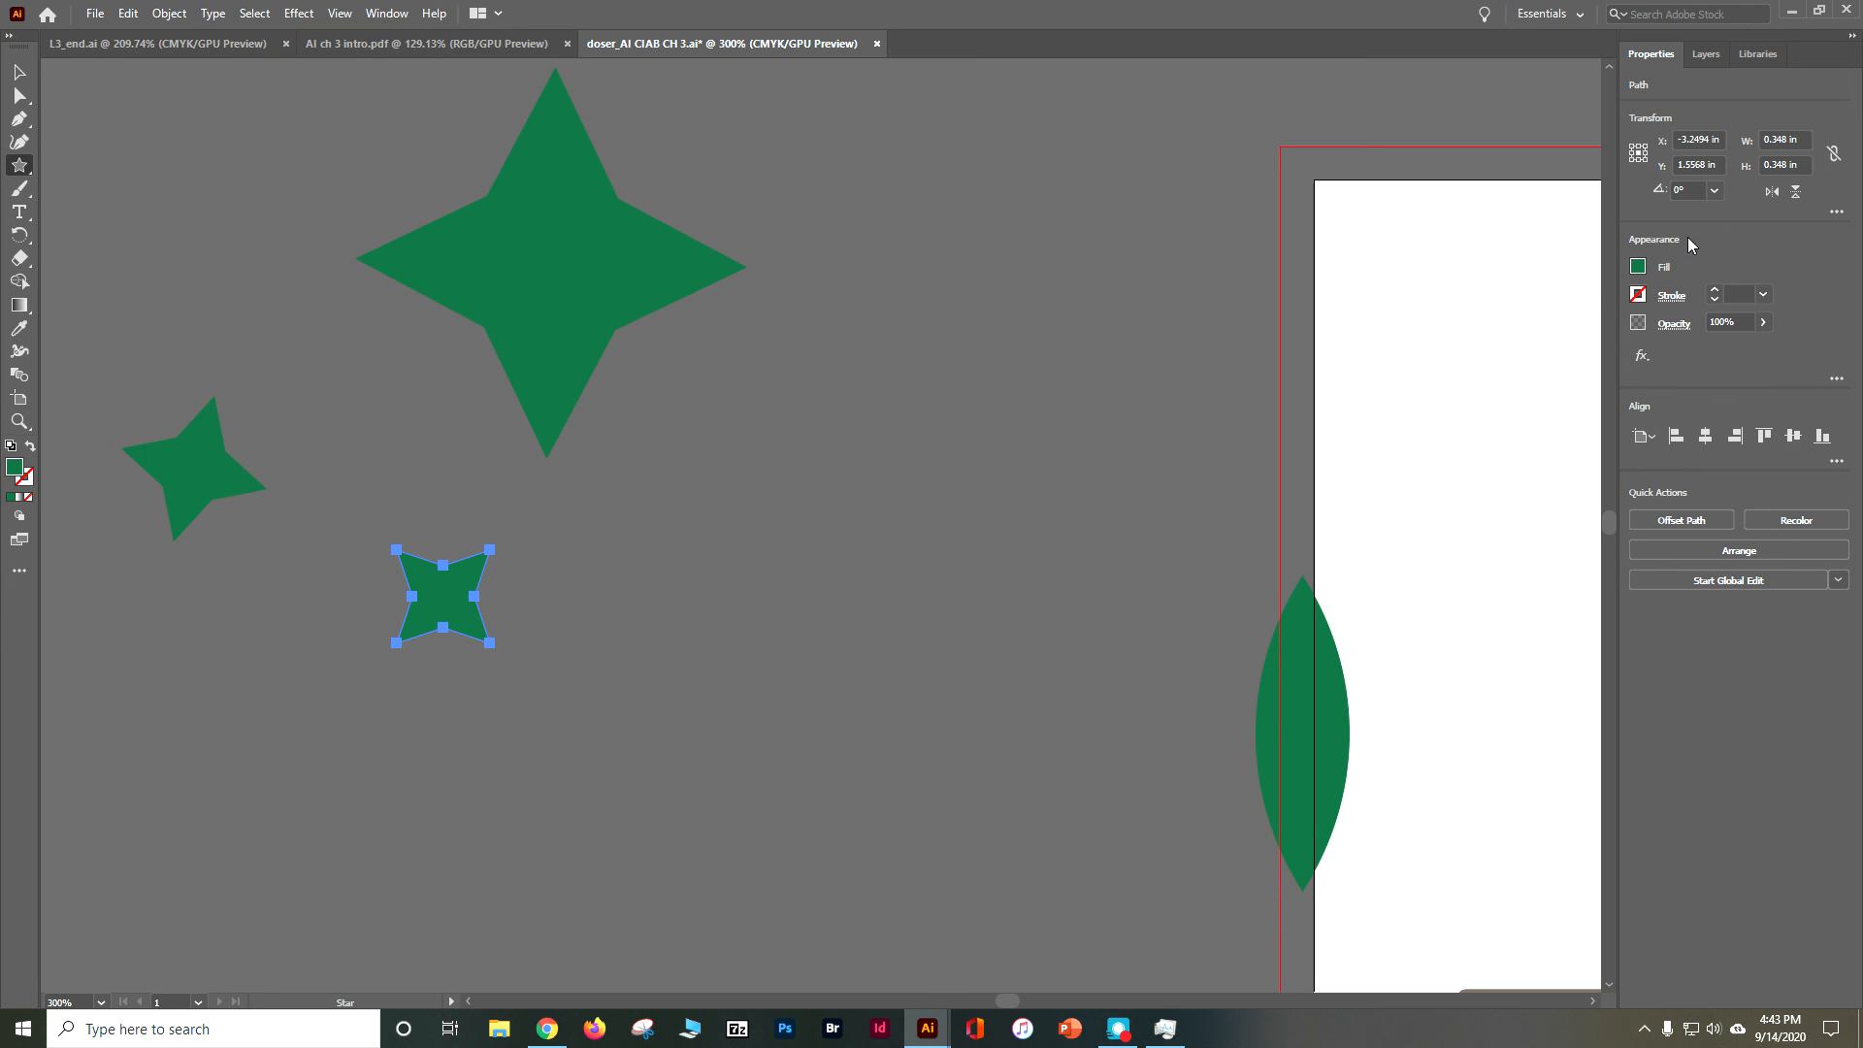
click(1714, 191)
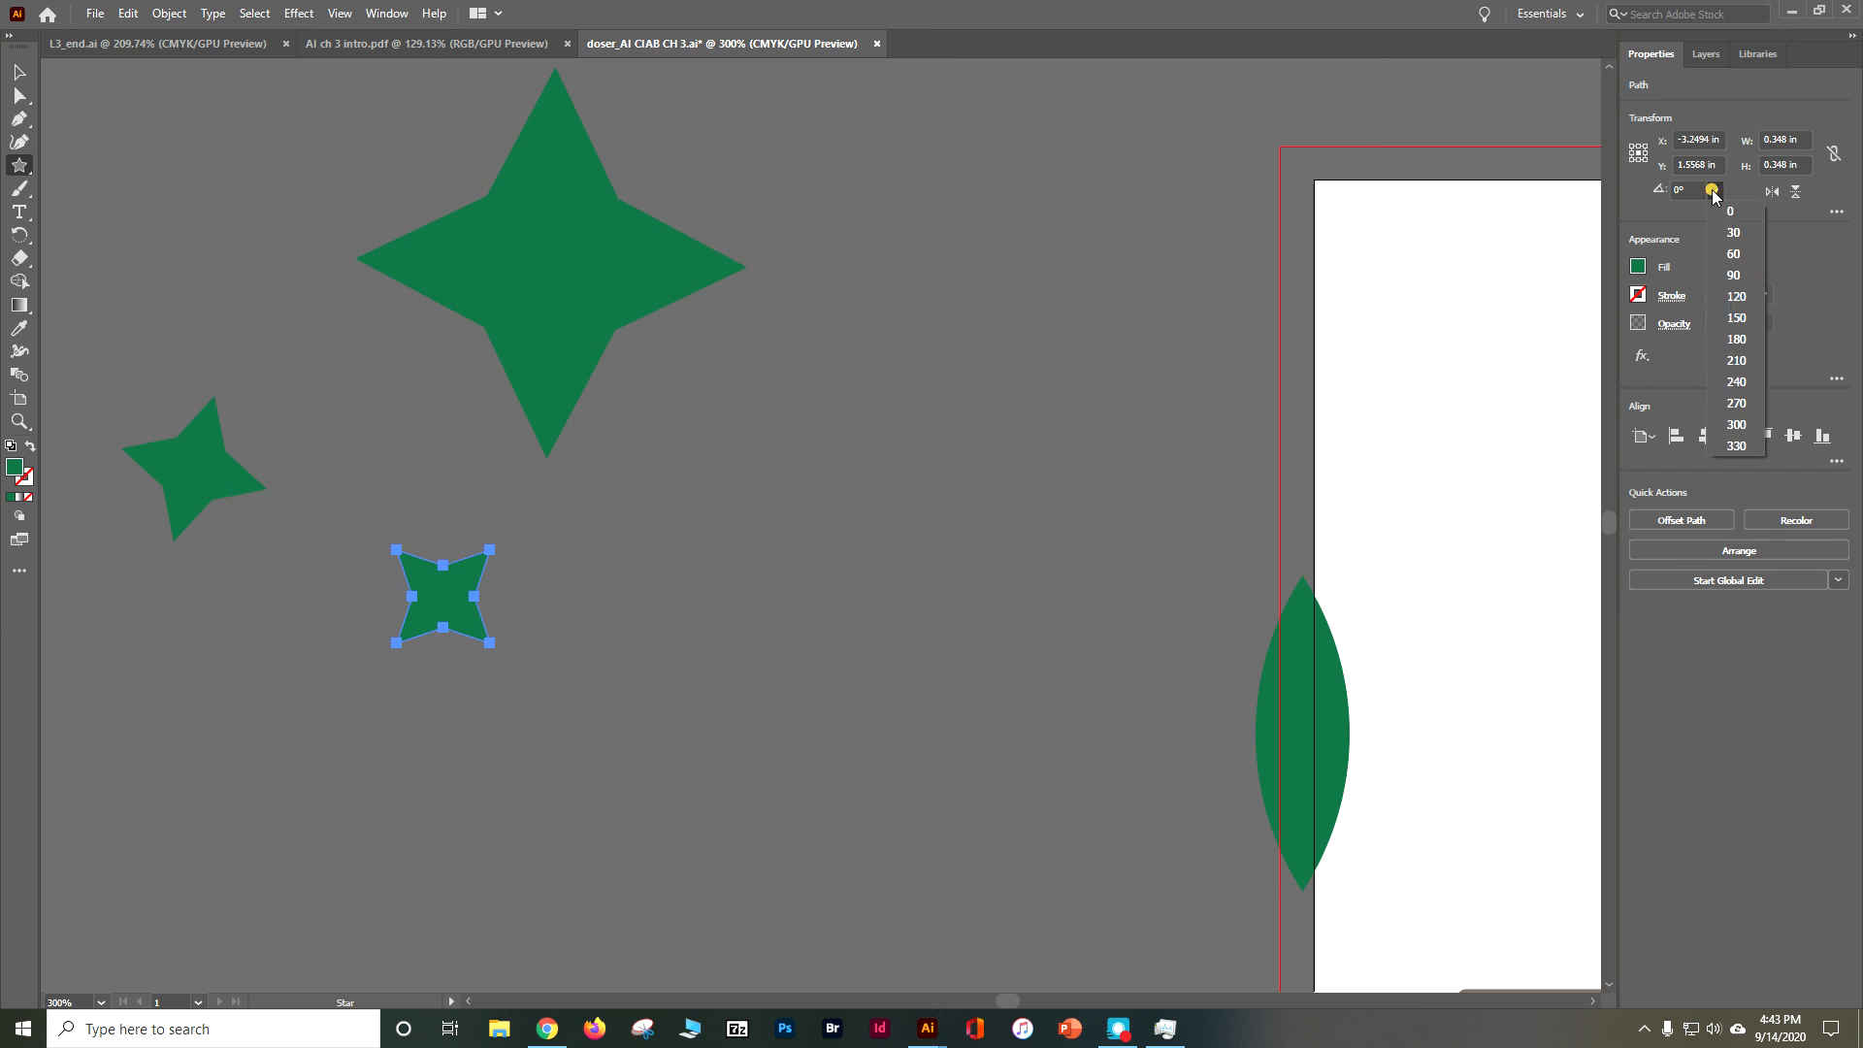
click(1735, 275)
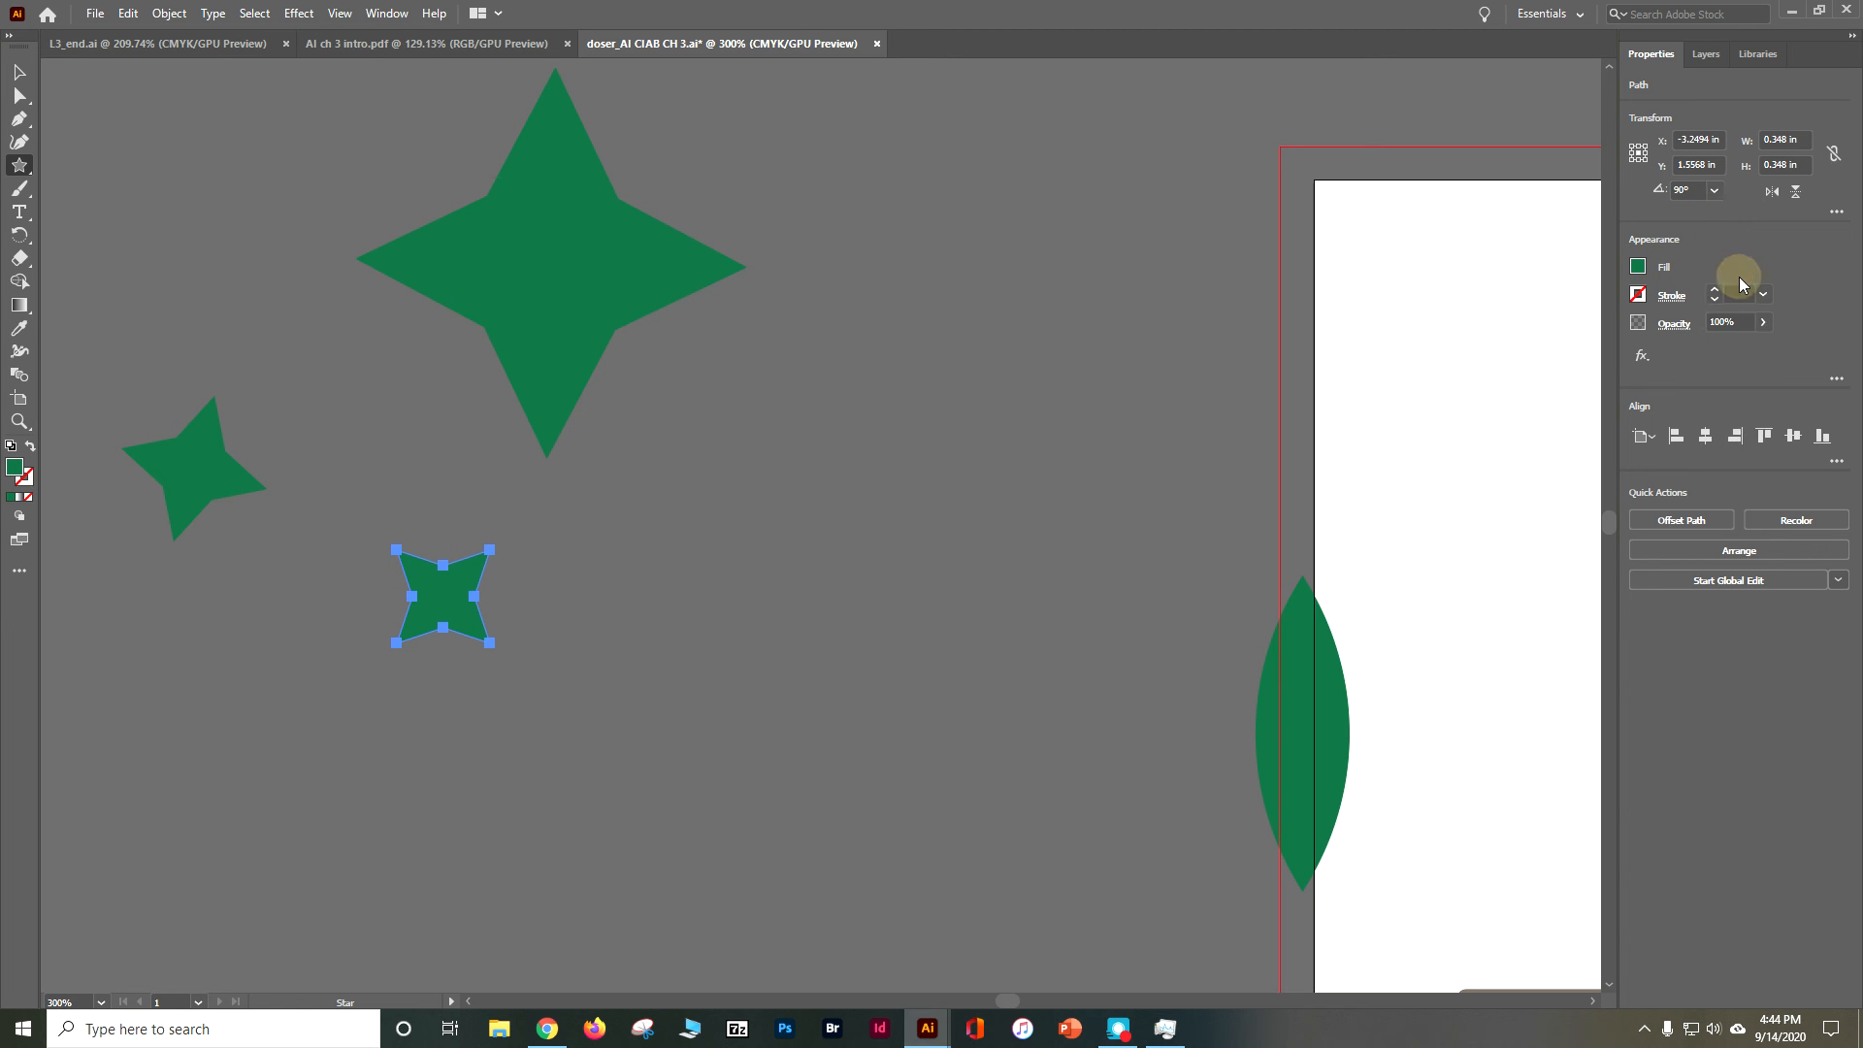
Try rotation angles of 60° and 45° on the newest star and return it to 90°
click(1198, 353)
click(976, 574)
click(1836, 219)
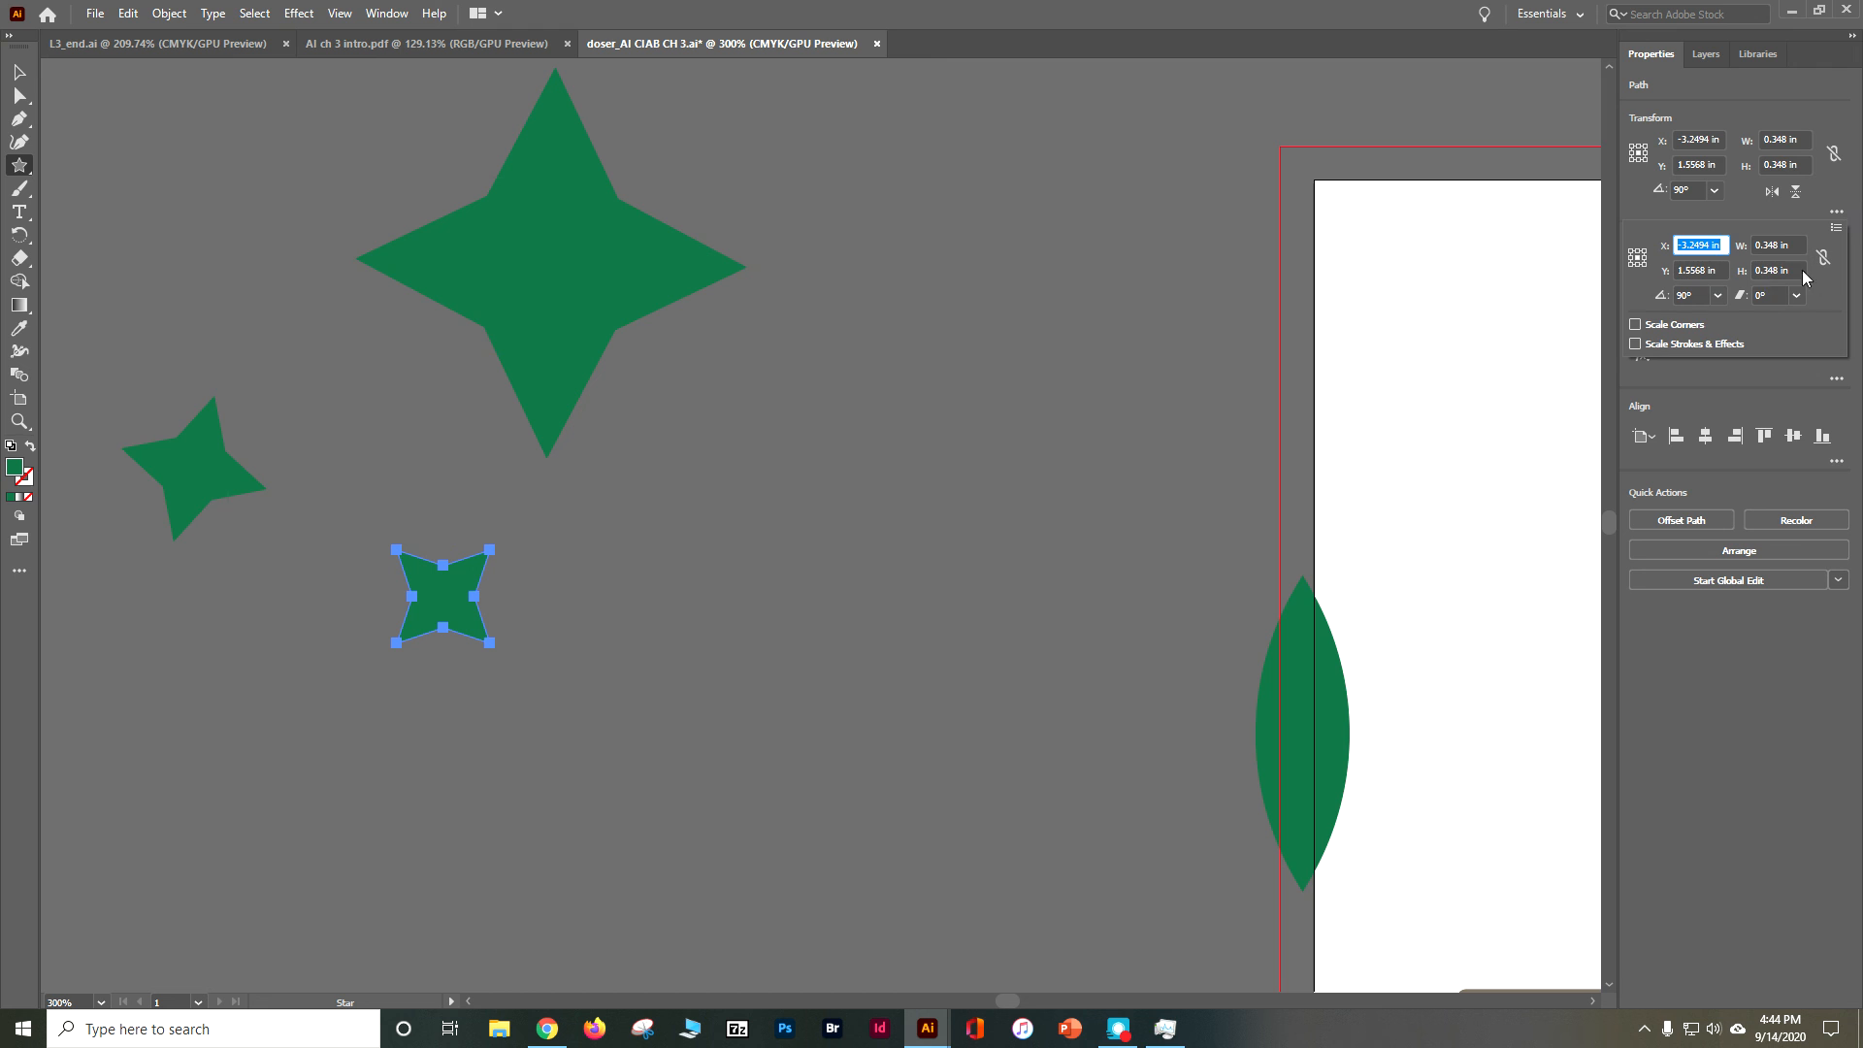
click(1717, 296)
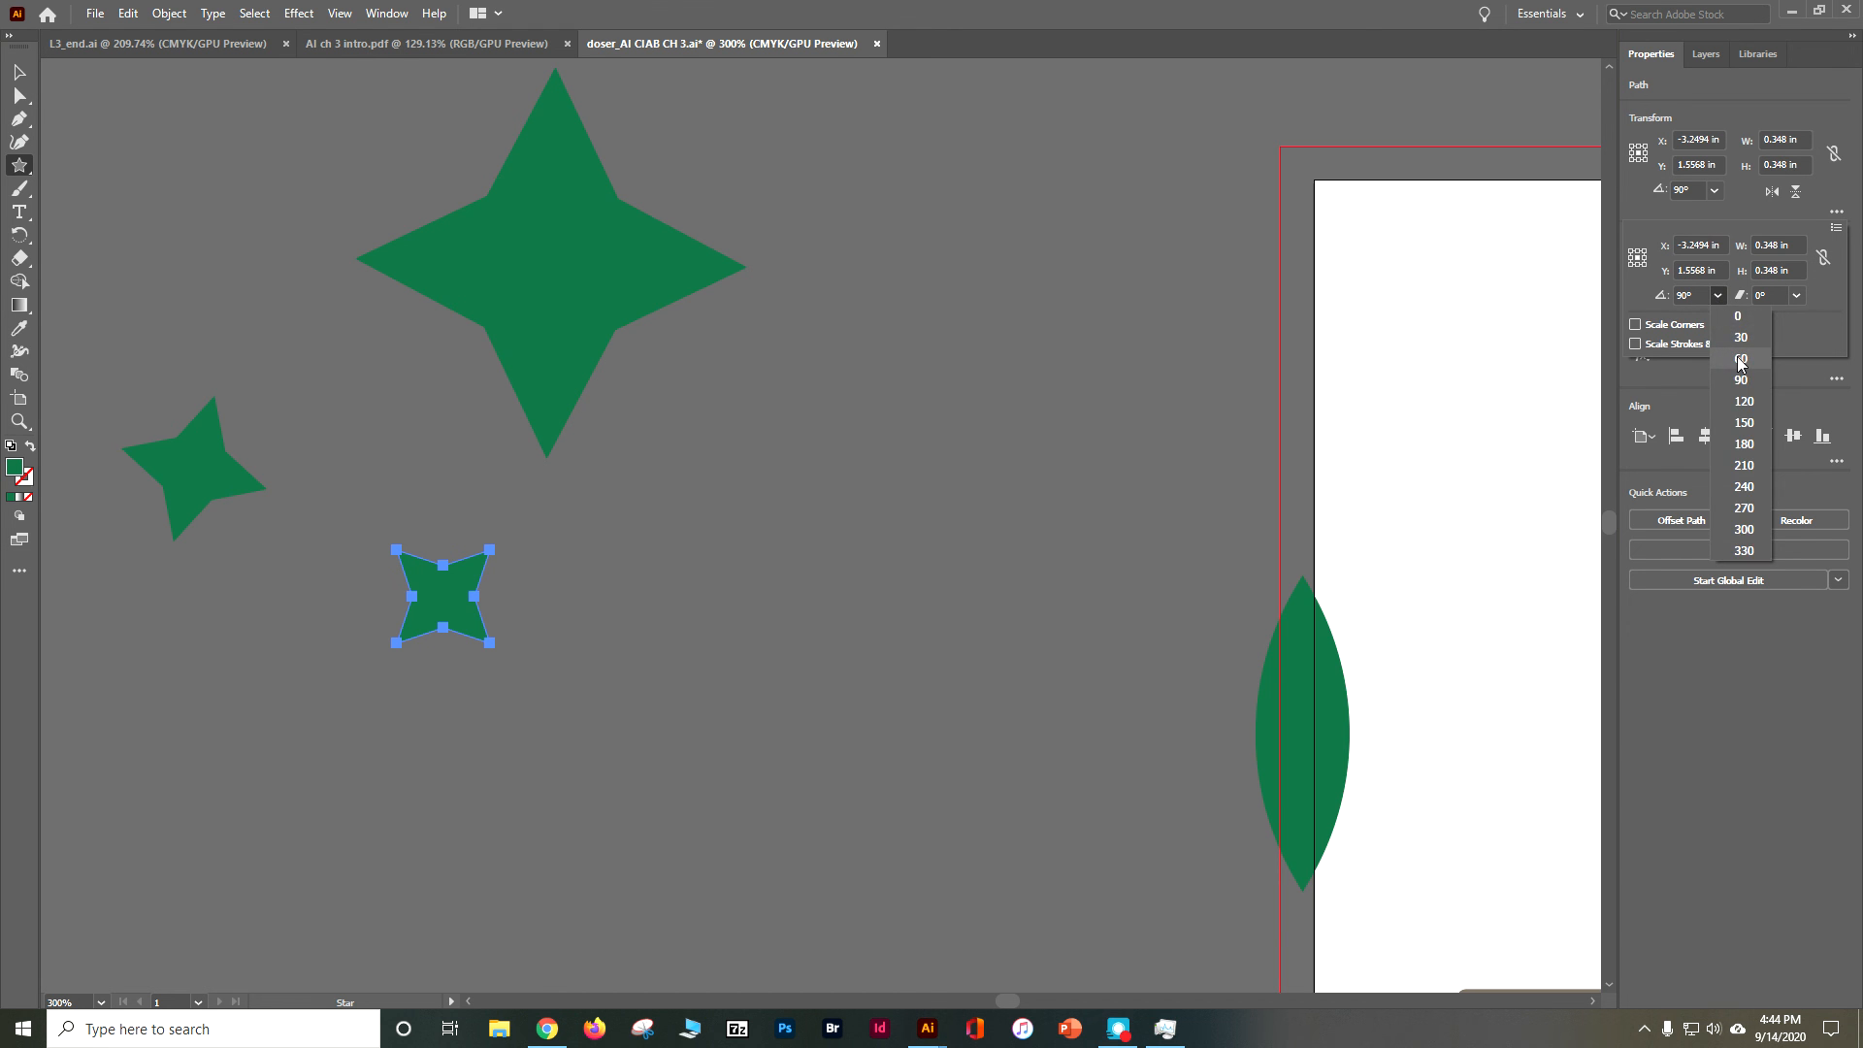
click(1740, 360)
click(1695, 295)
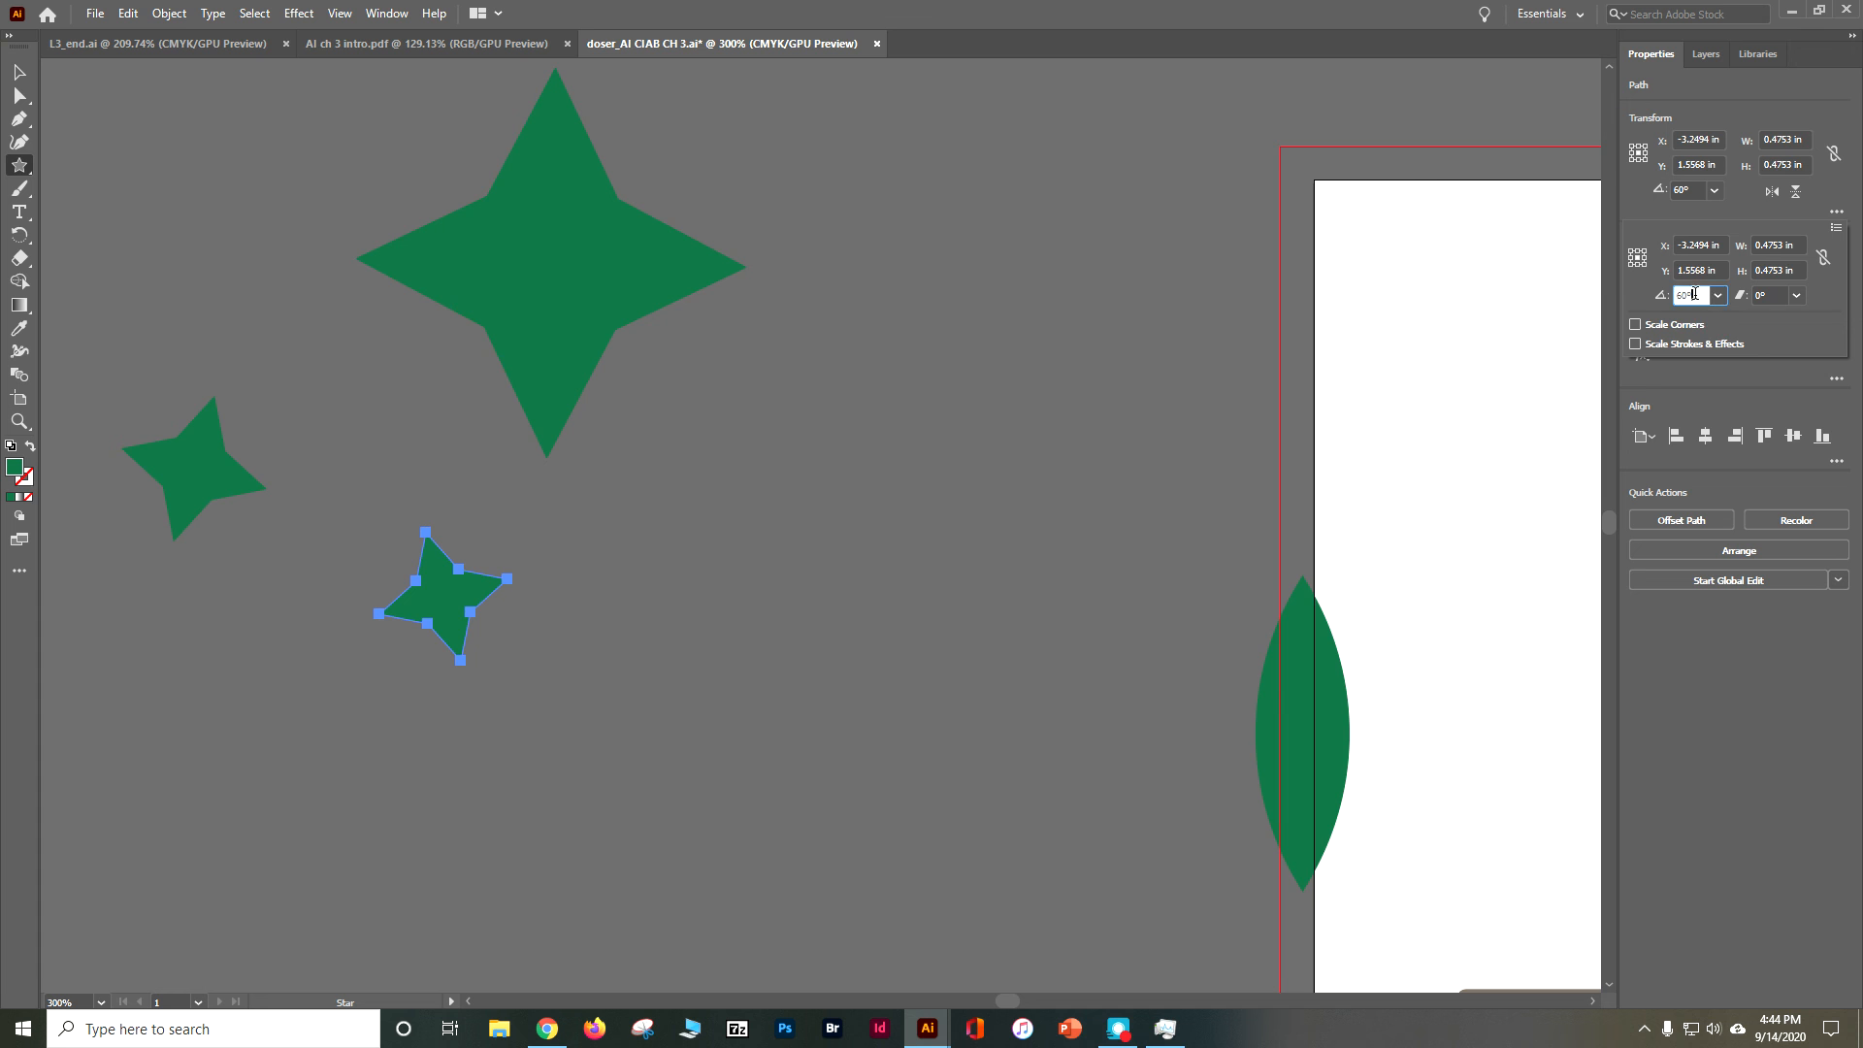
text(45)
key(Return)
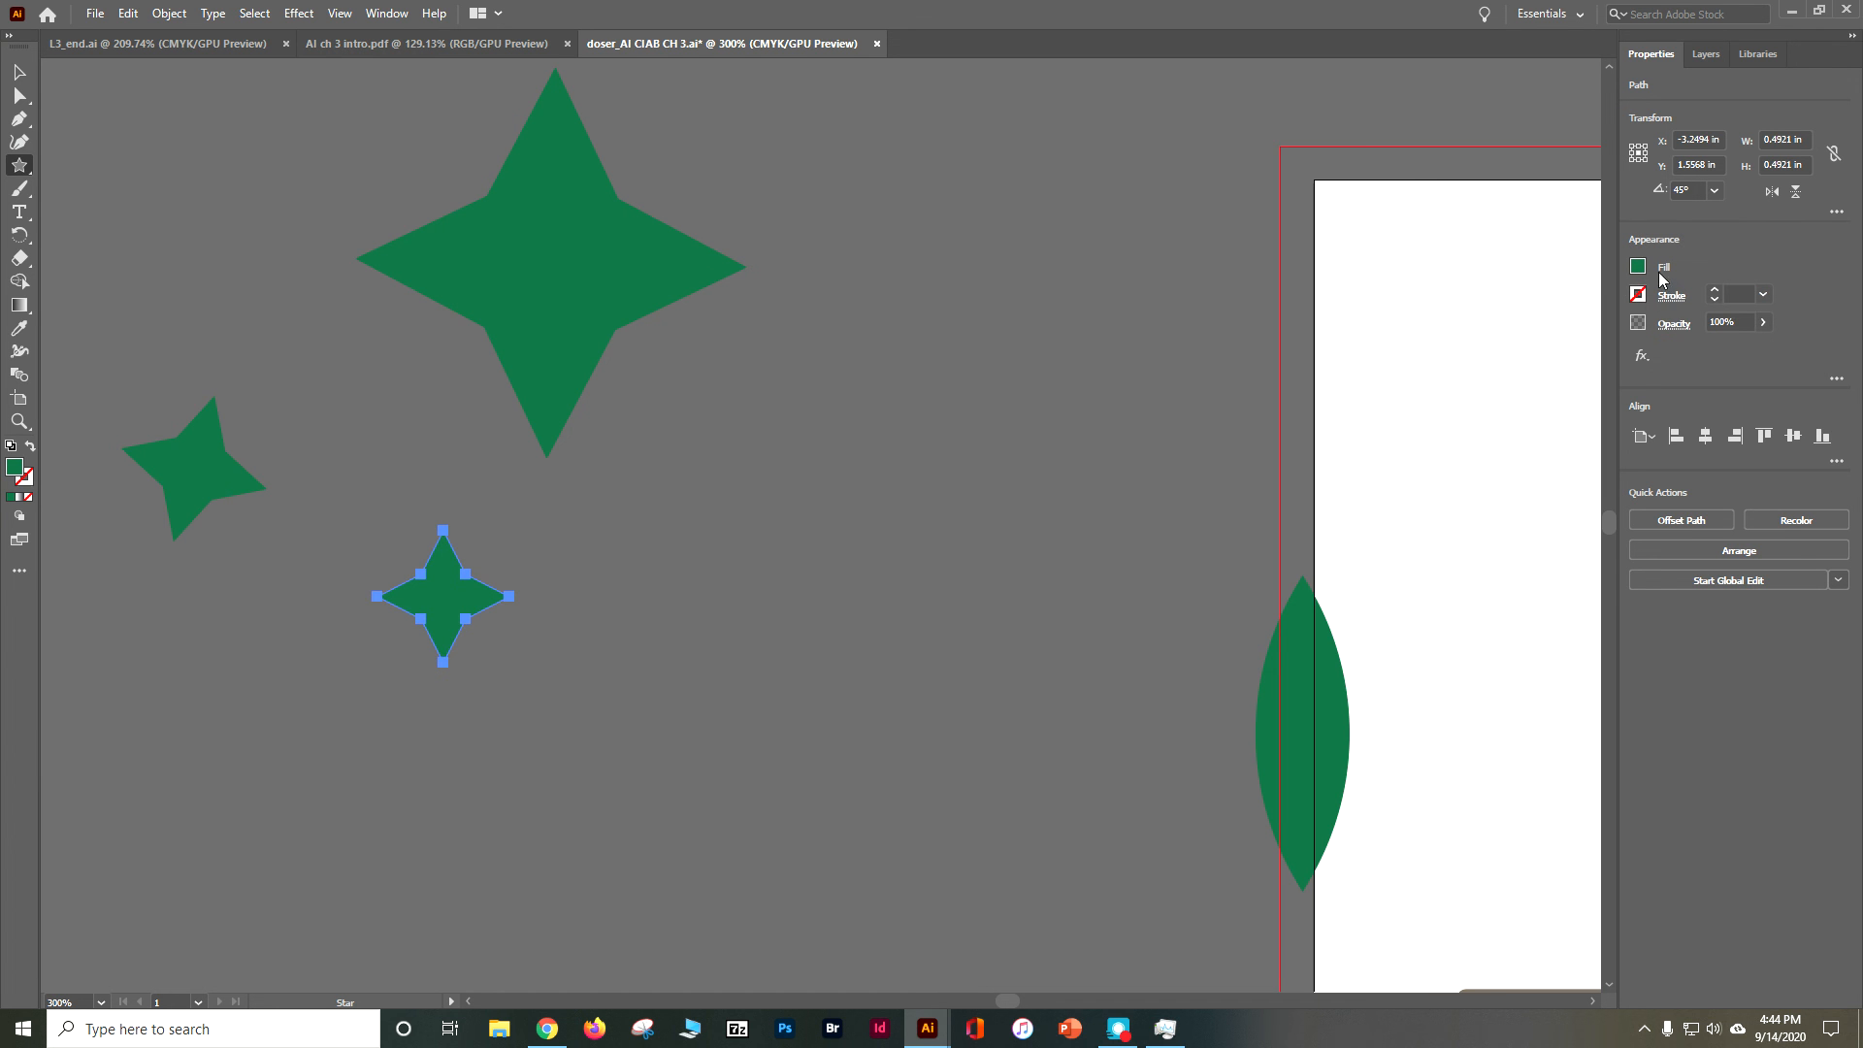
click(1715, 191)
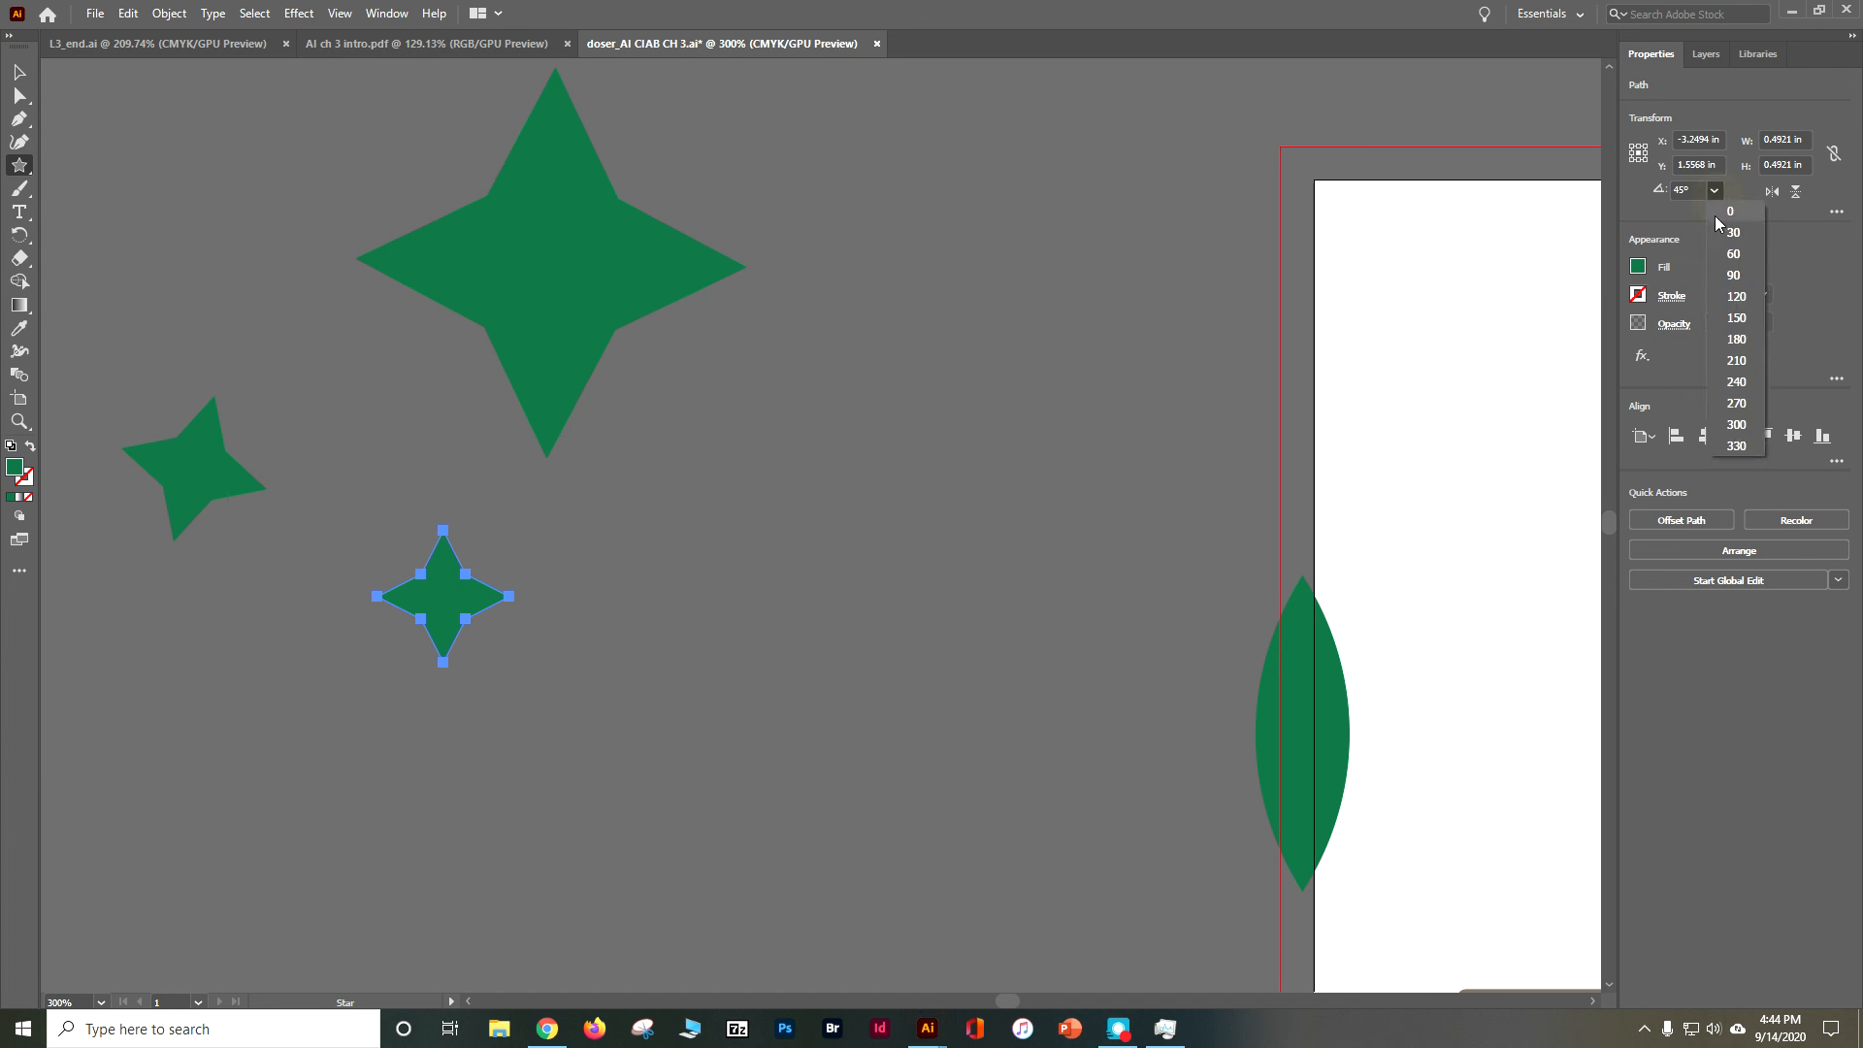
click(1736, 277)
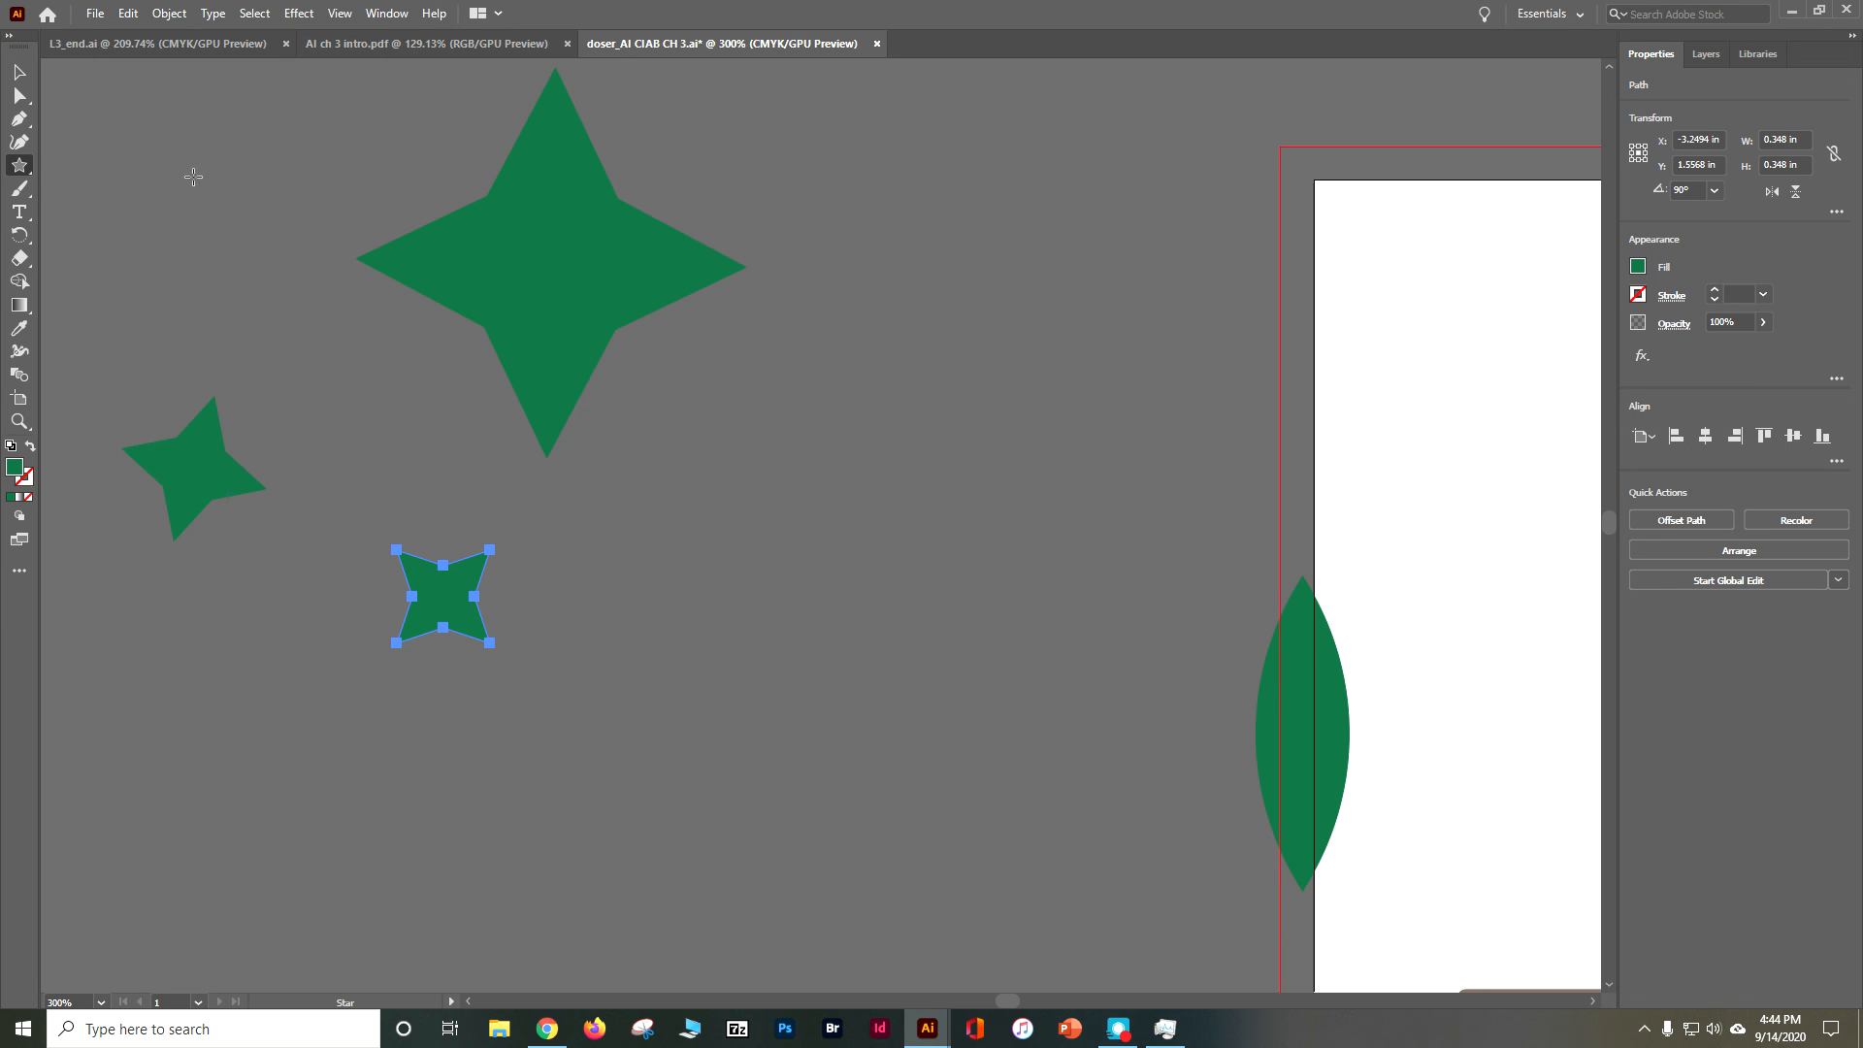
Move the newest star onto the large star's center and enlarge it proportionally to about 0.53 in wide
click(20, 72)
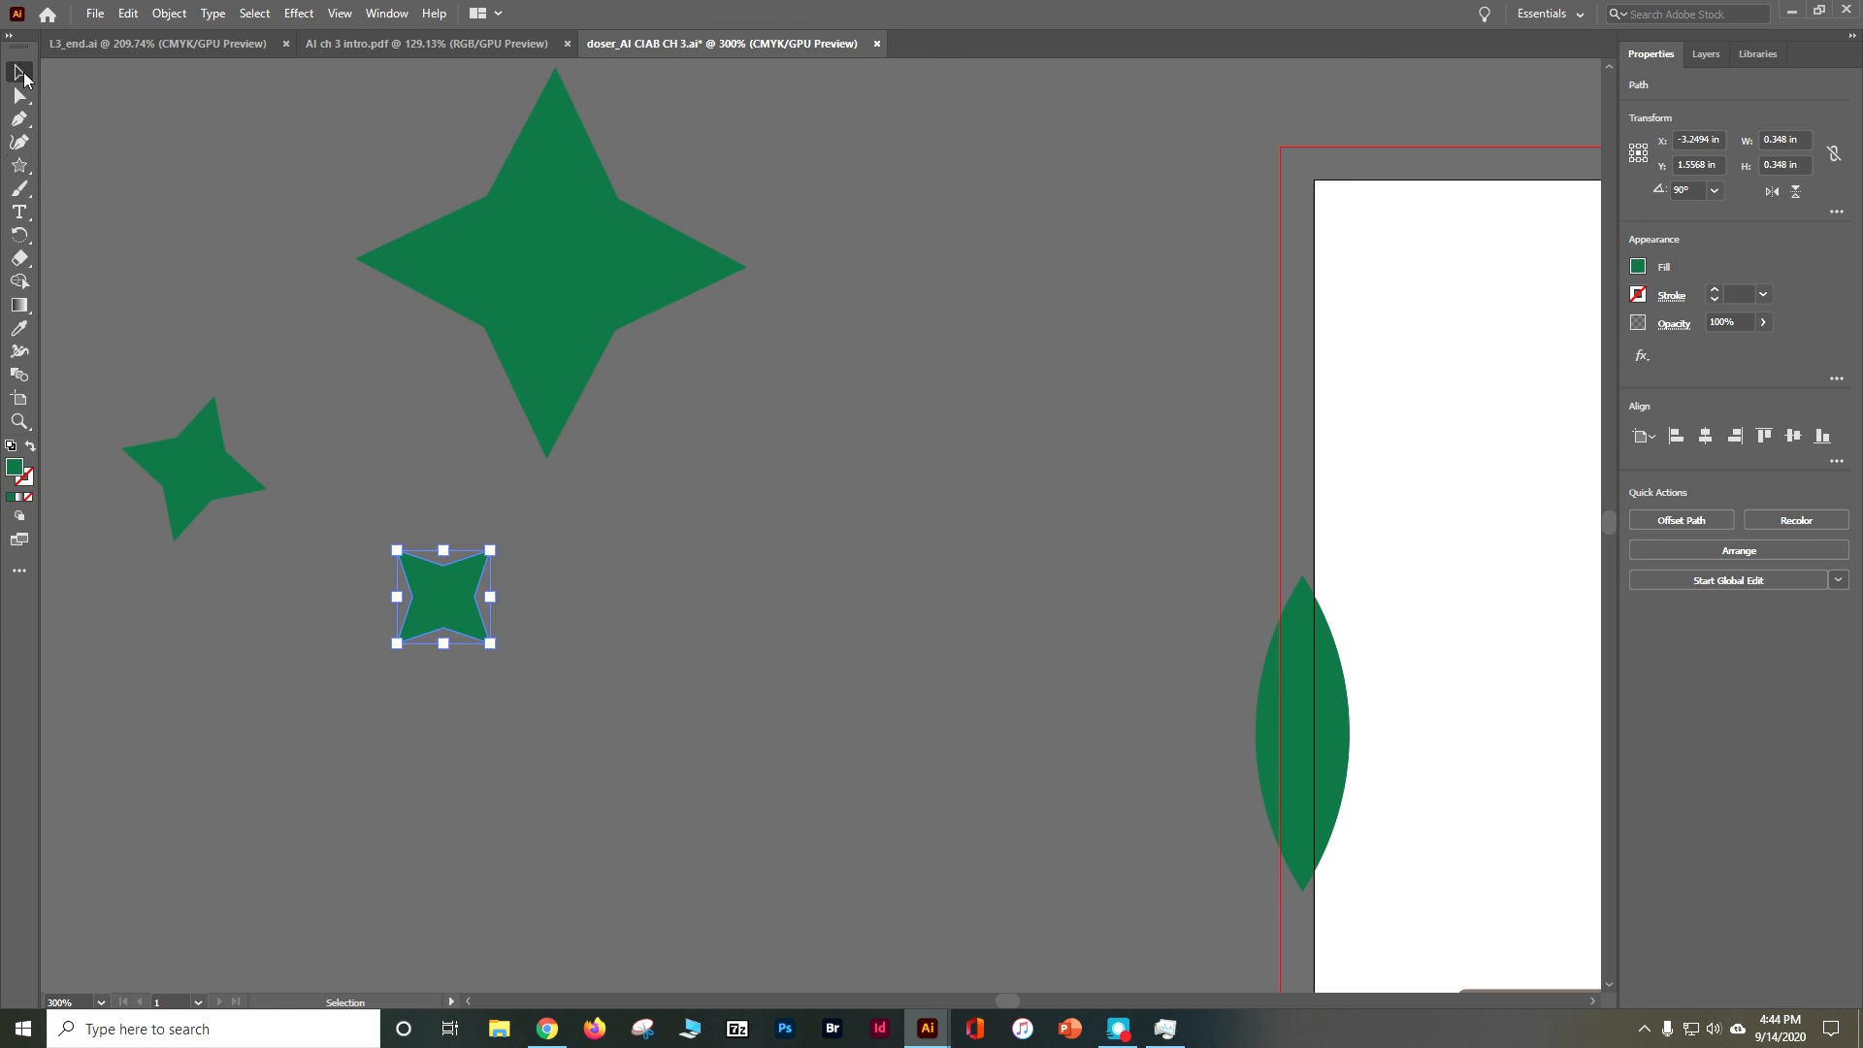
drag(462, 592, 567, 253)
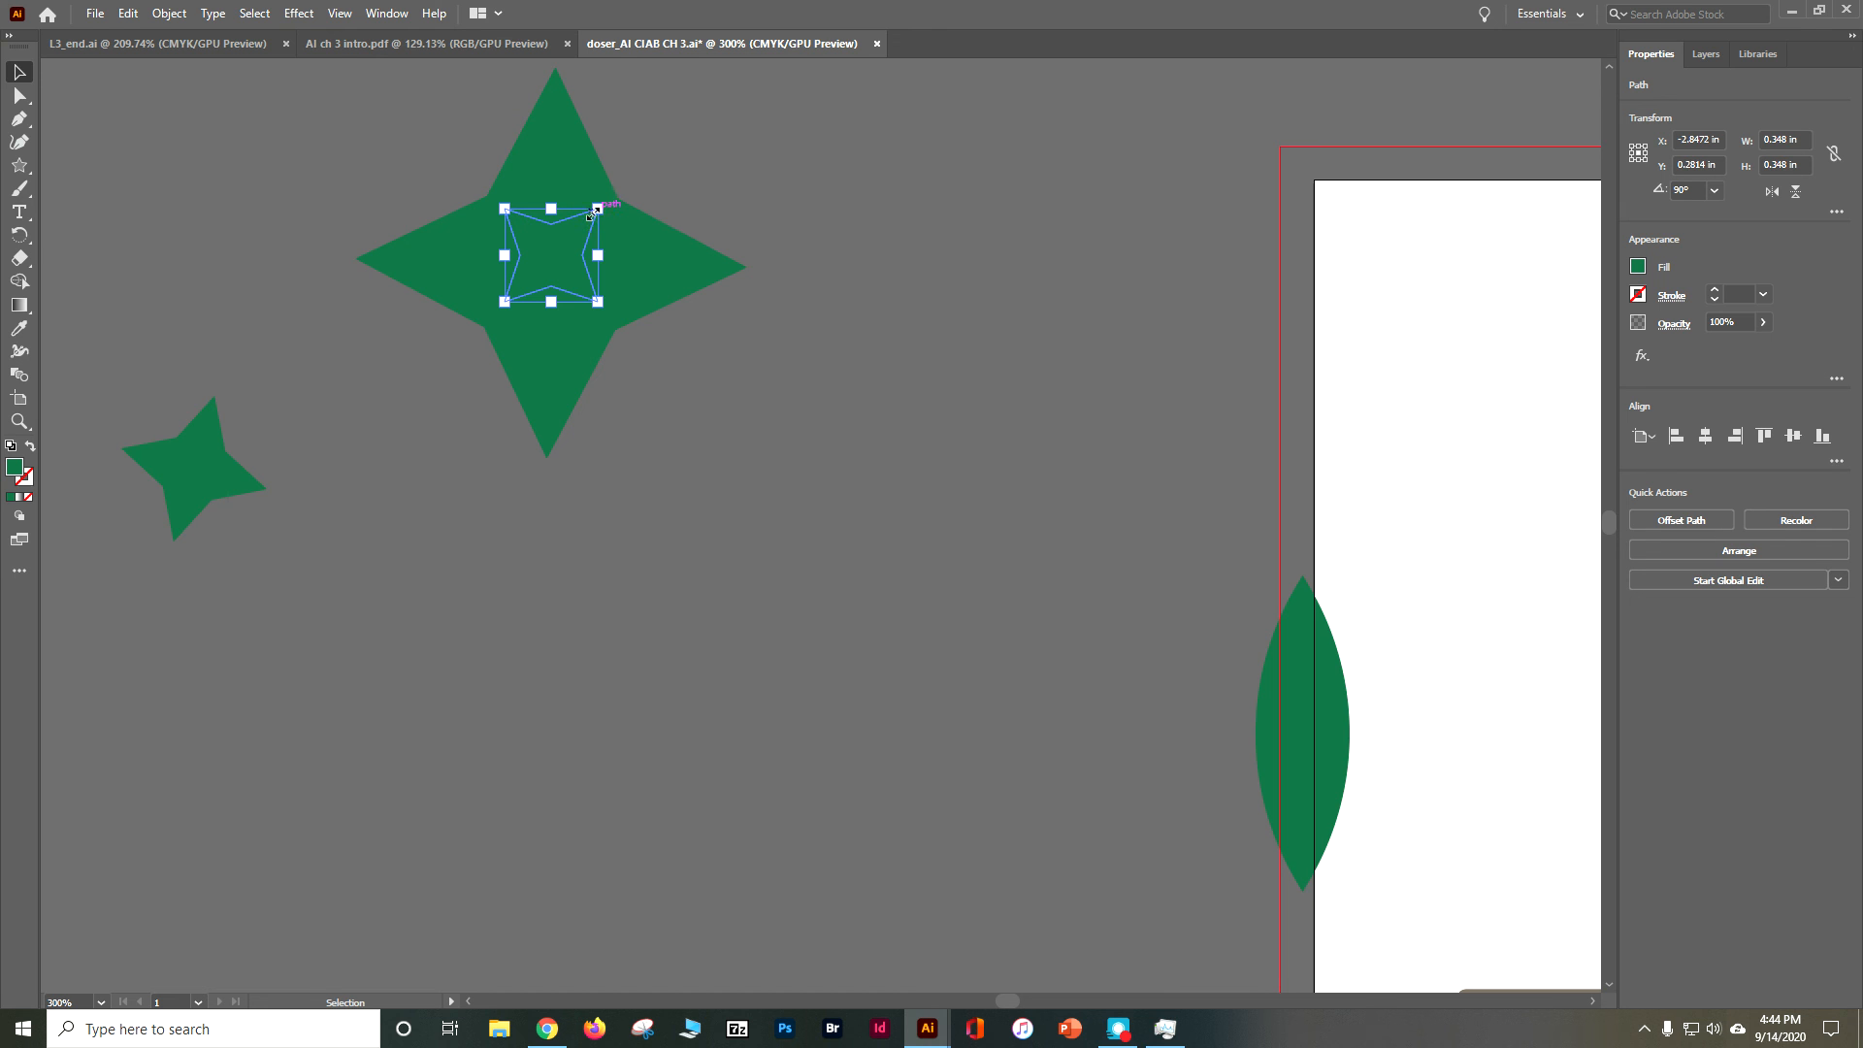
drag(593, 209, 634, 193)
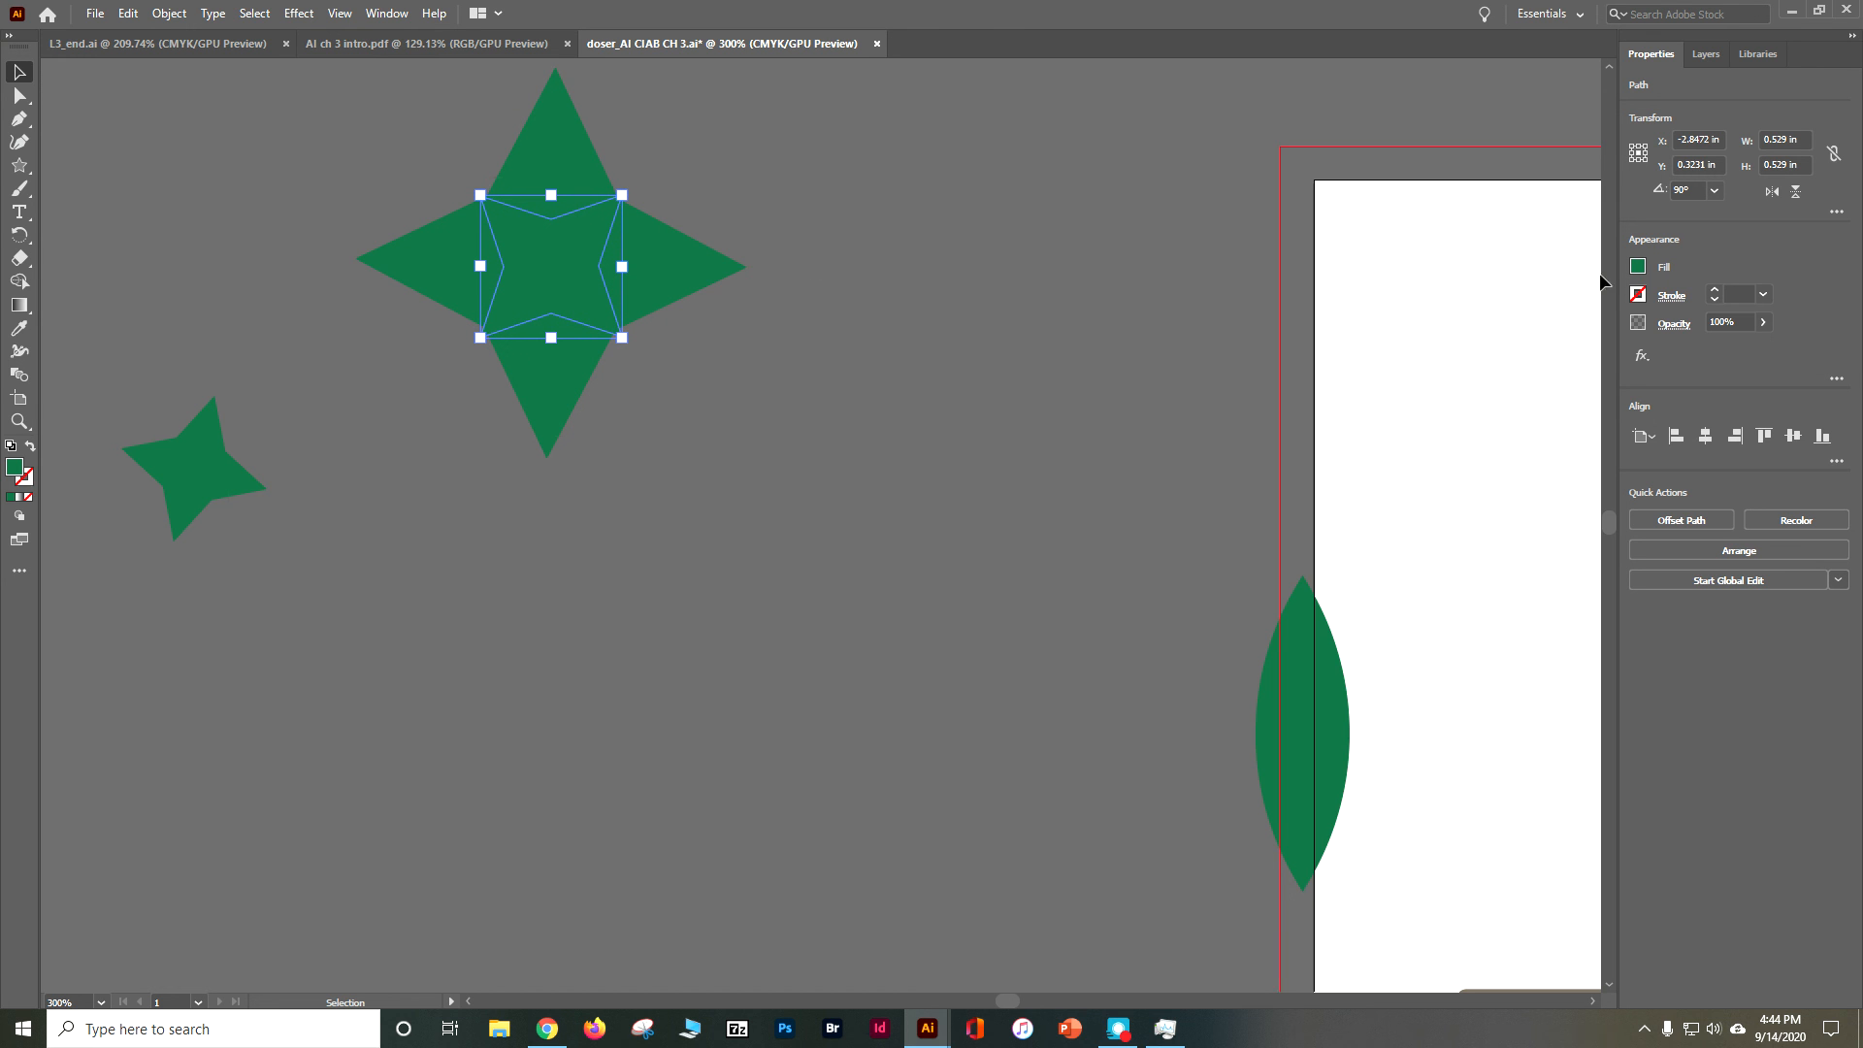
Fill the inner star with light yellow from the swatches
click(1636, 272)
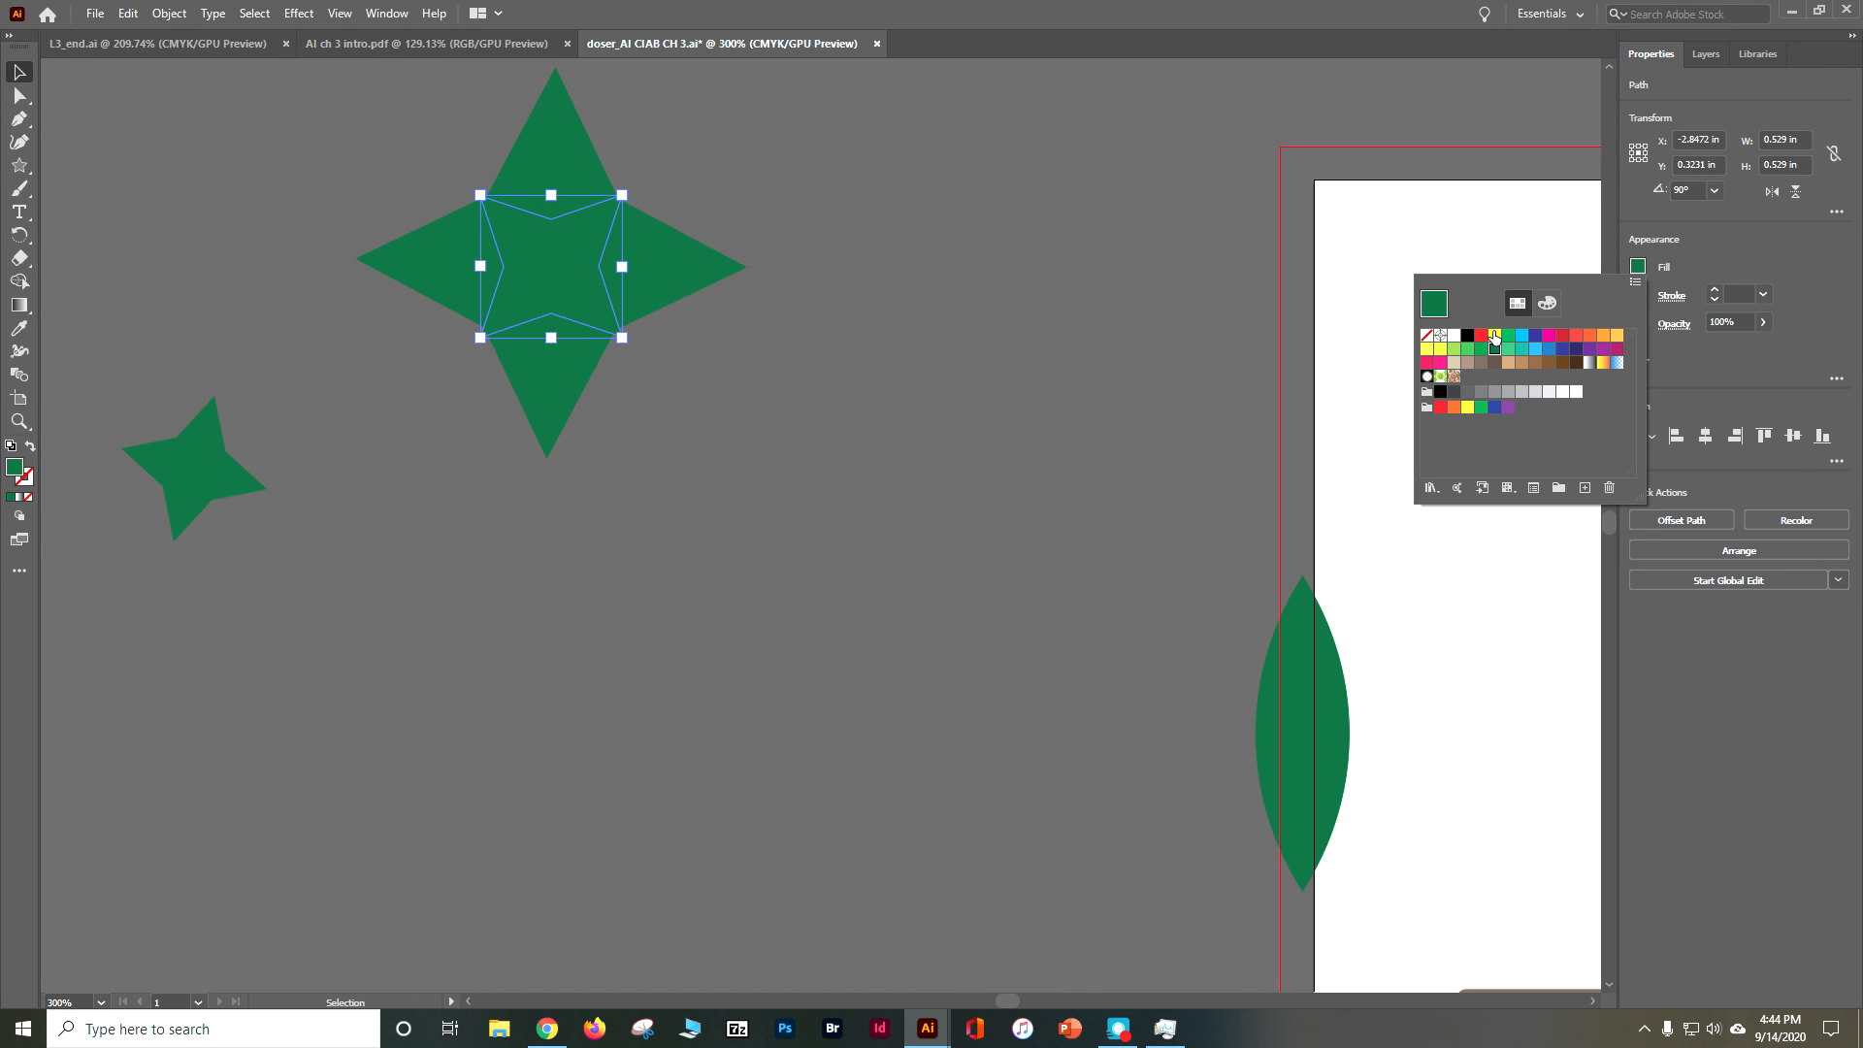
click(1494, 334)
click(718, 277)
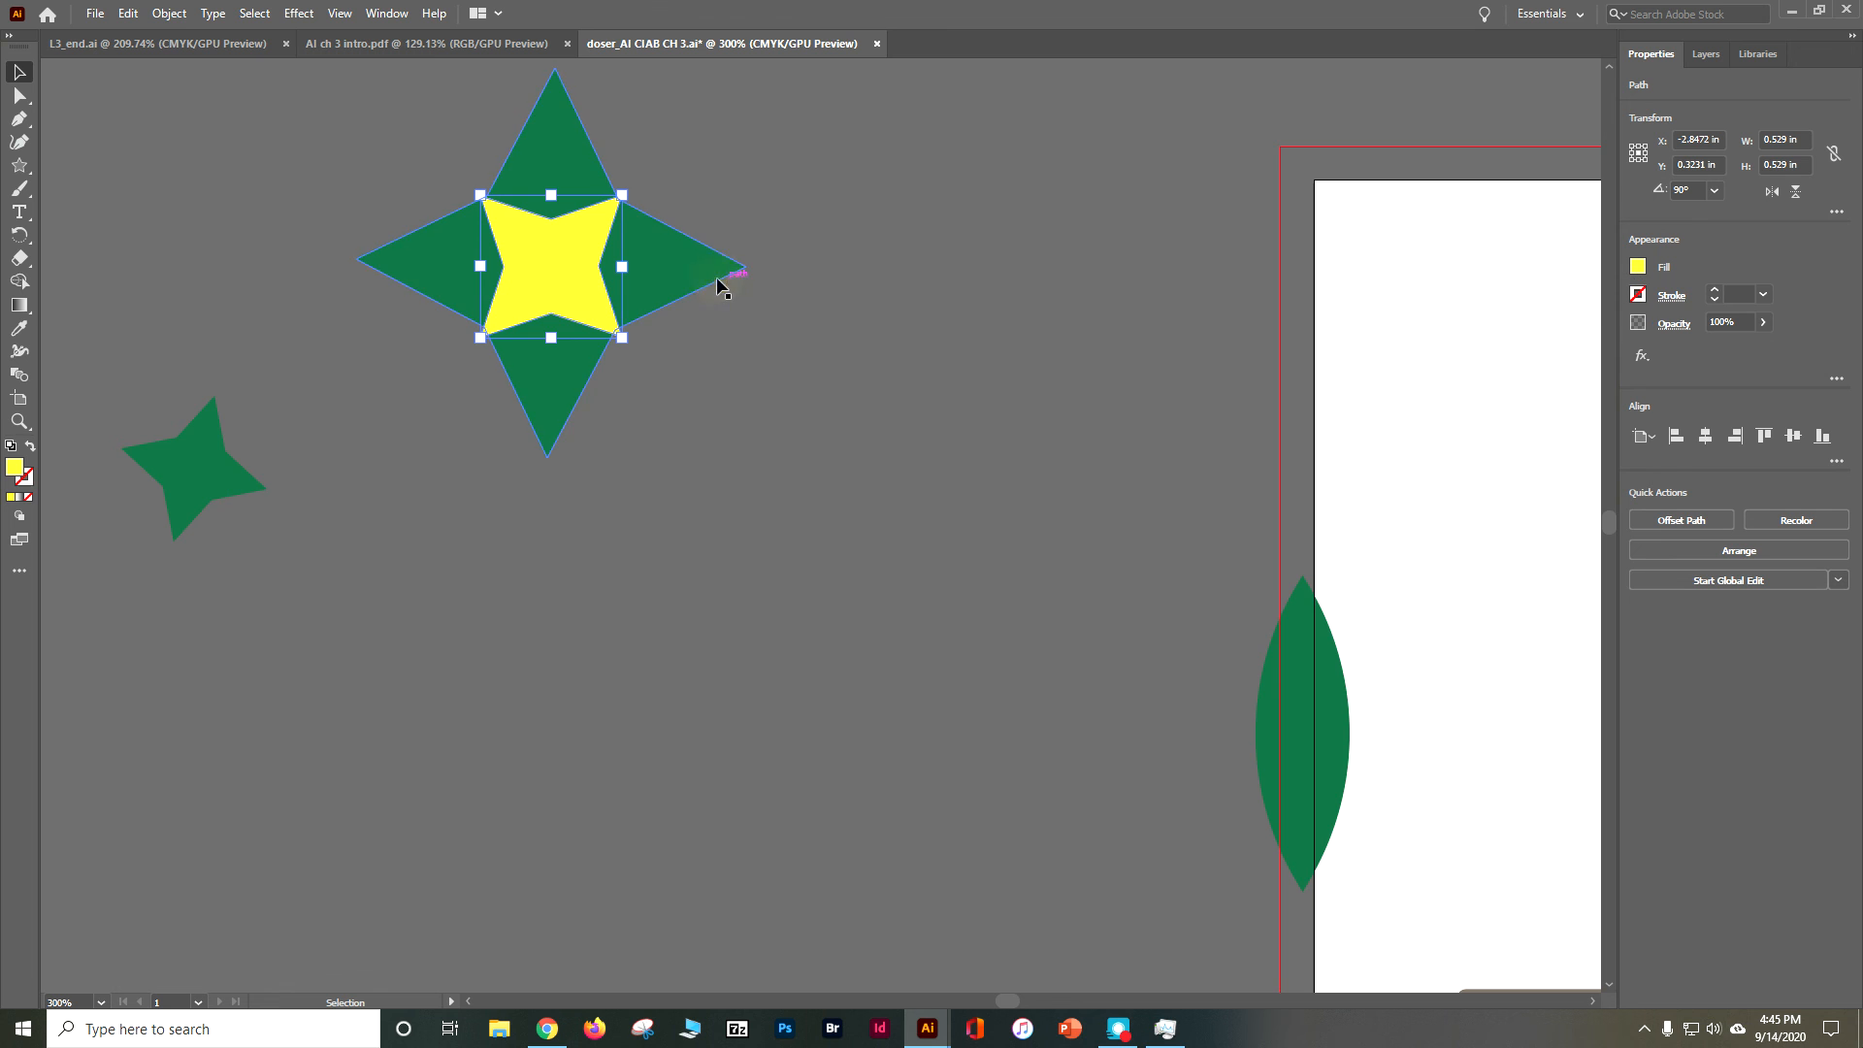
click(1639, 269)
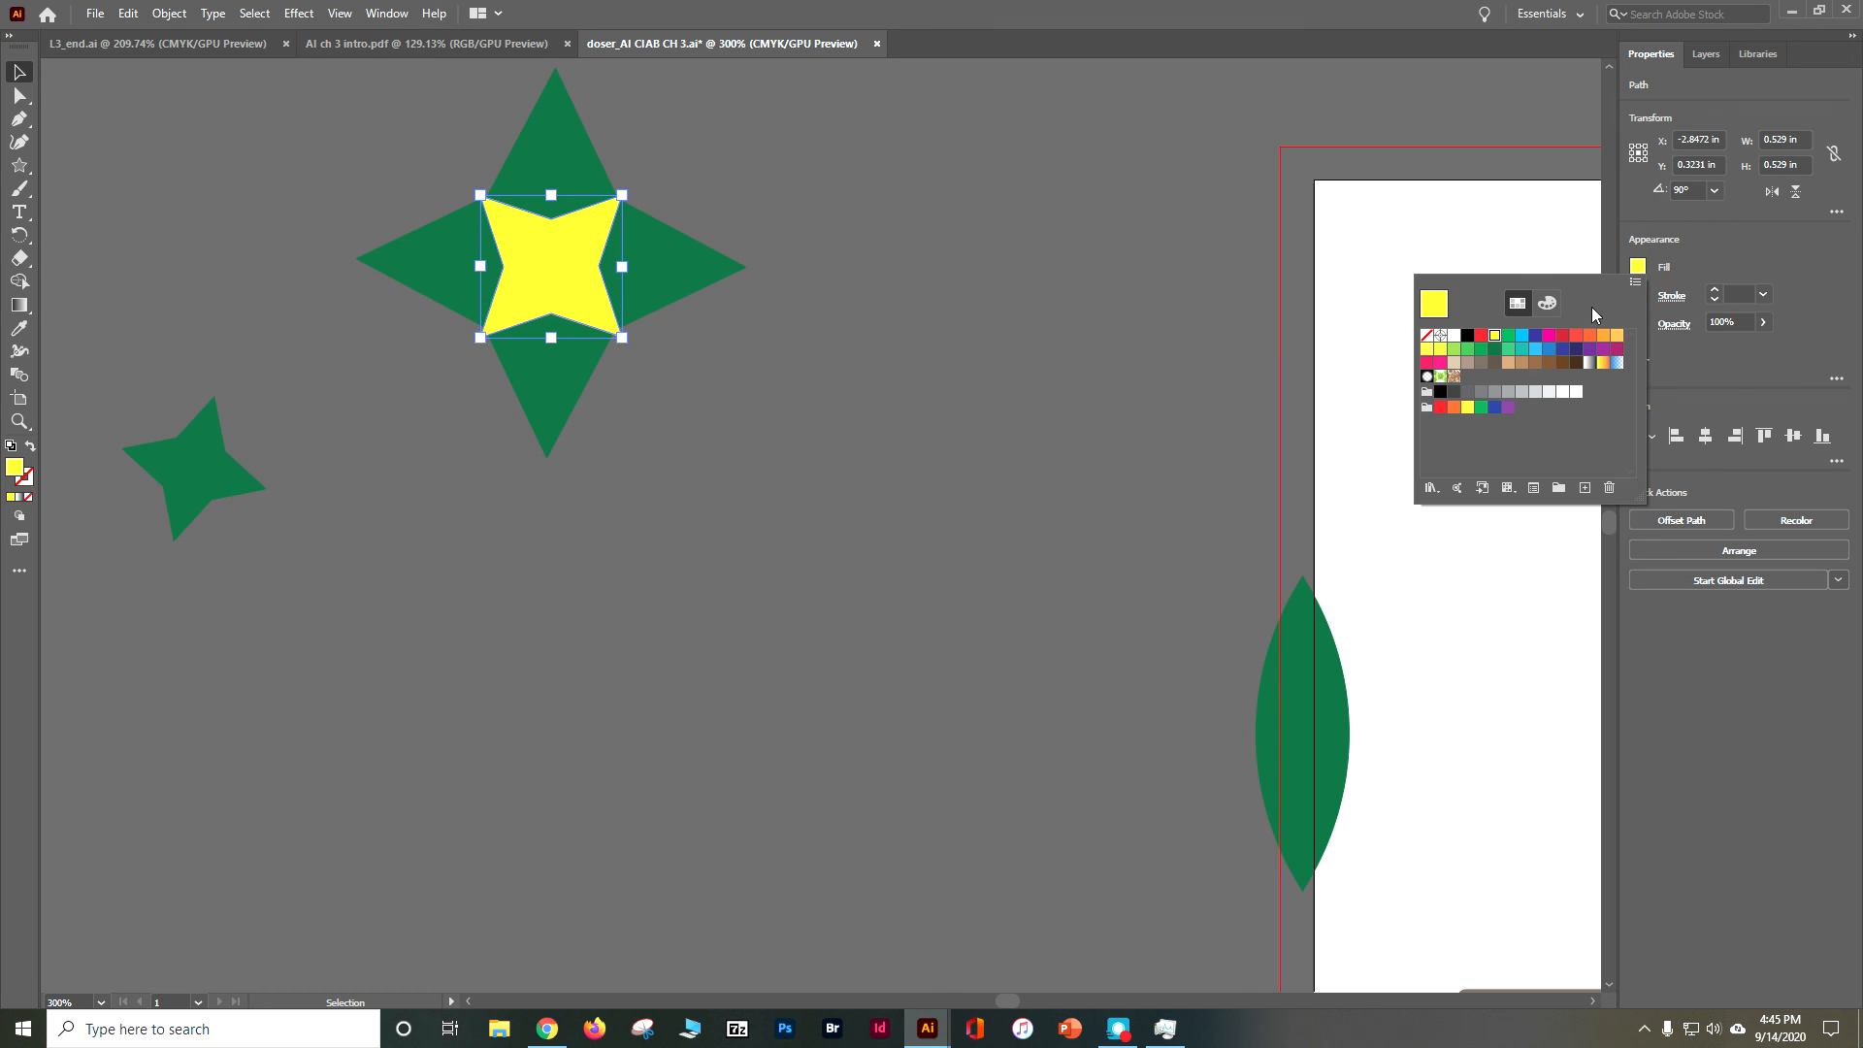
click(1441, 351)
key(Escape)
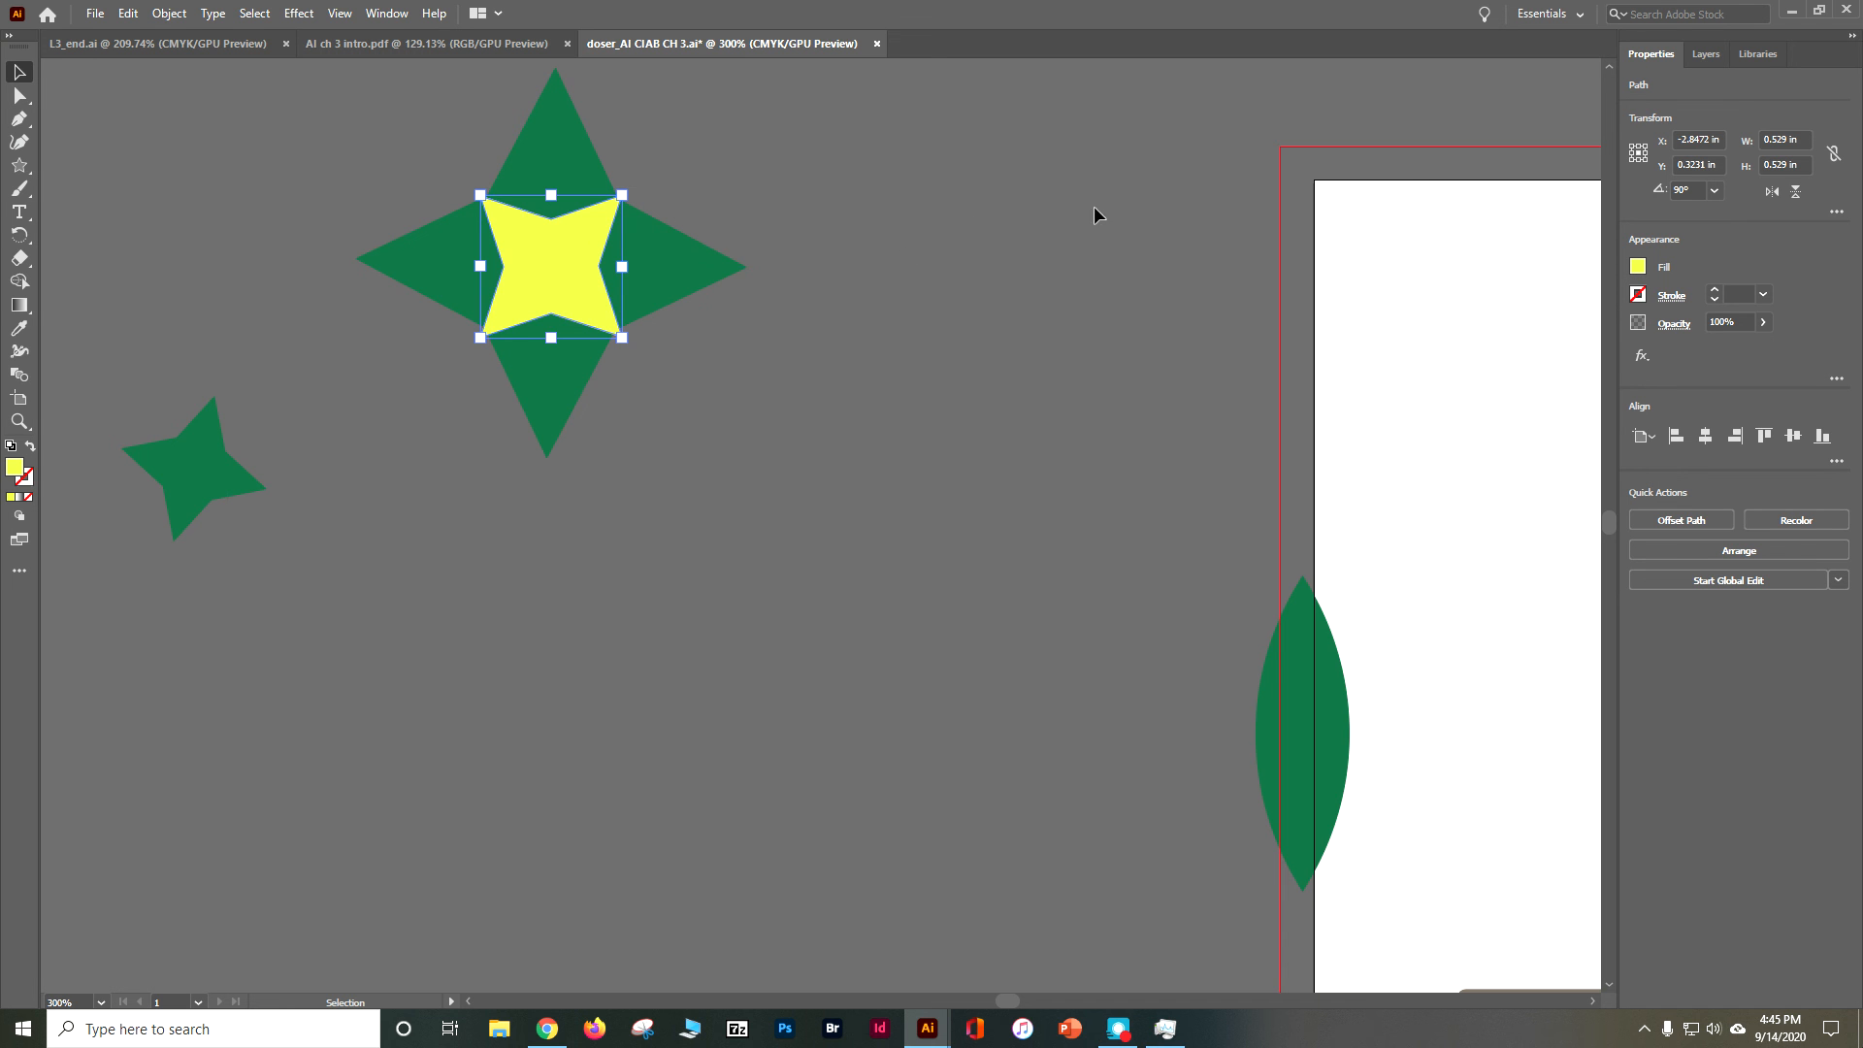
Try light orange and magenta fills on the large star and settle on coral red
click(667, 268)
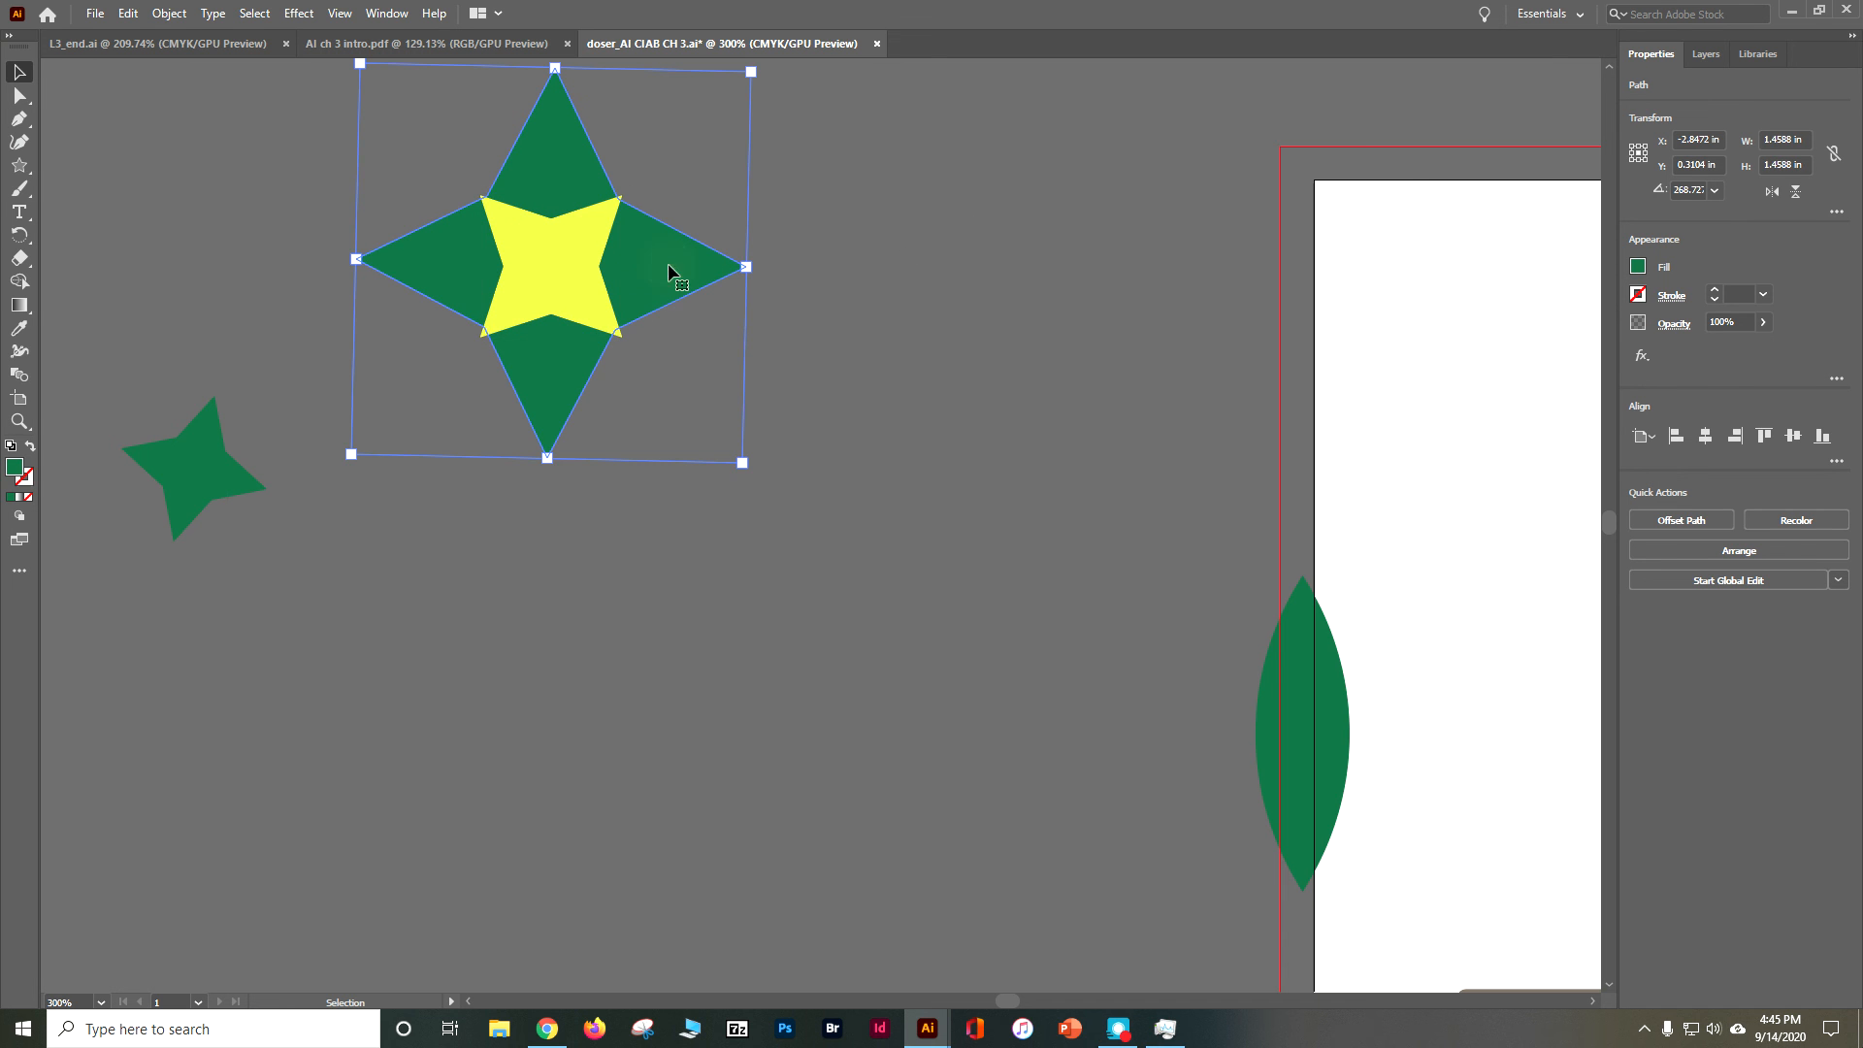
click(1638, 268)
click(1616, 336)
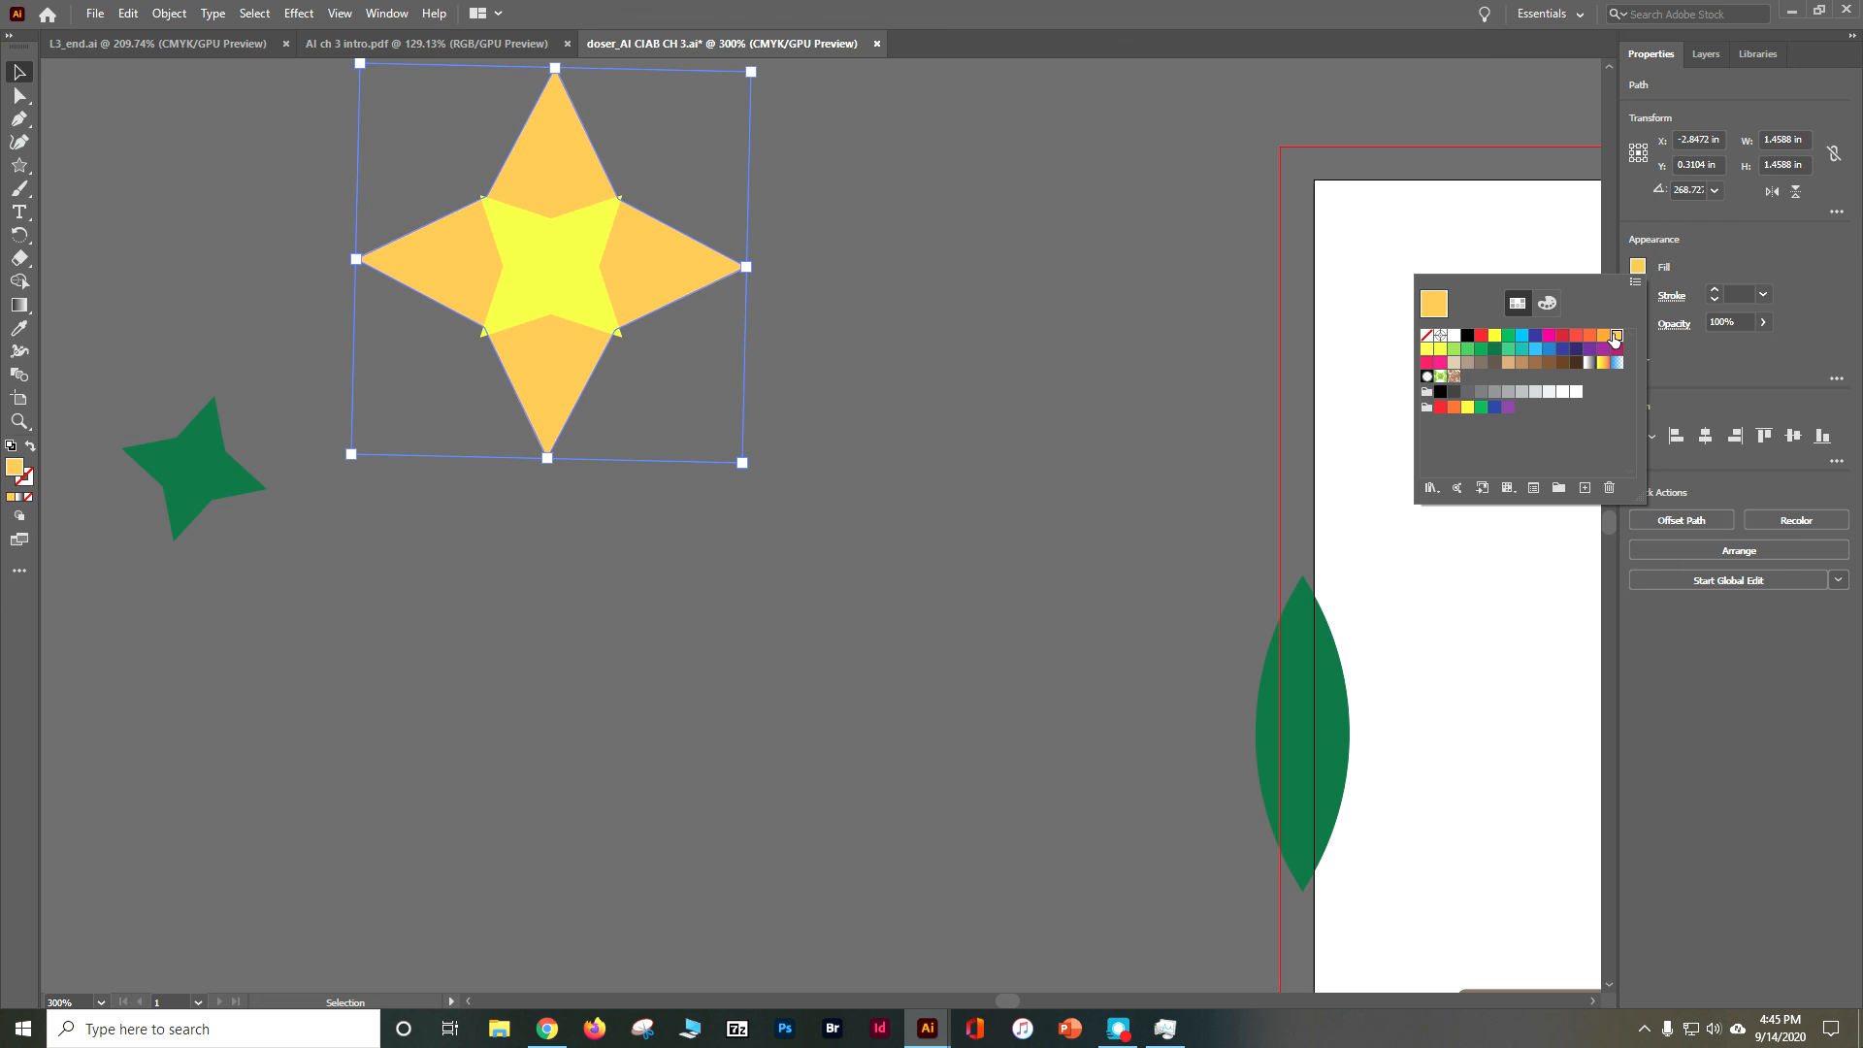
click(1550, 335)
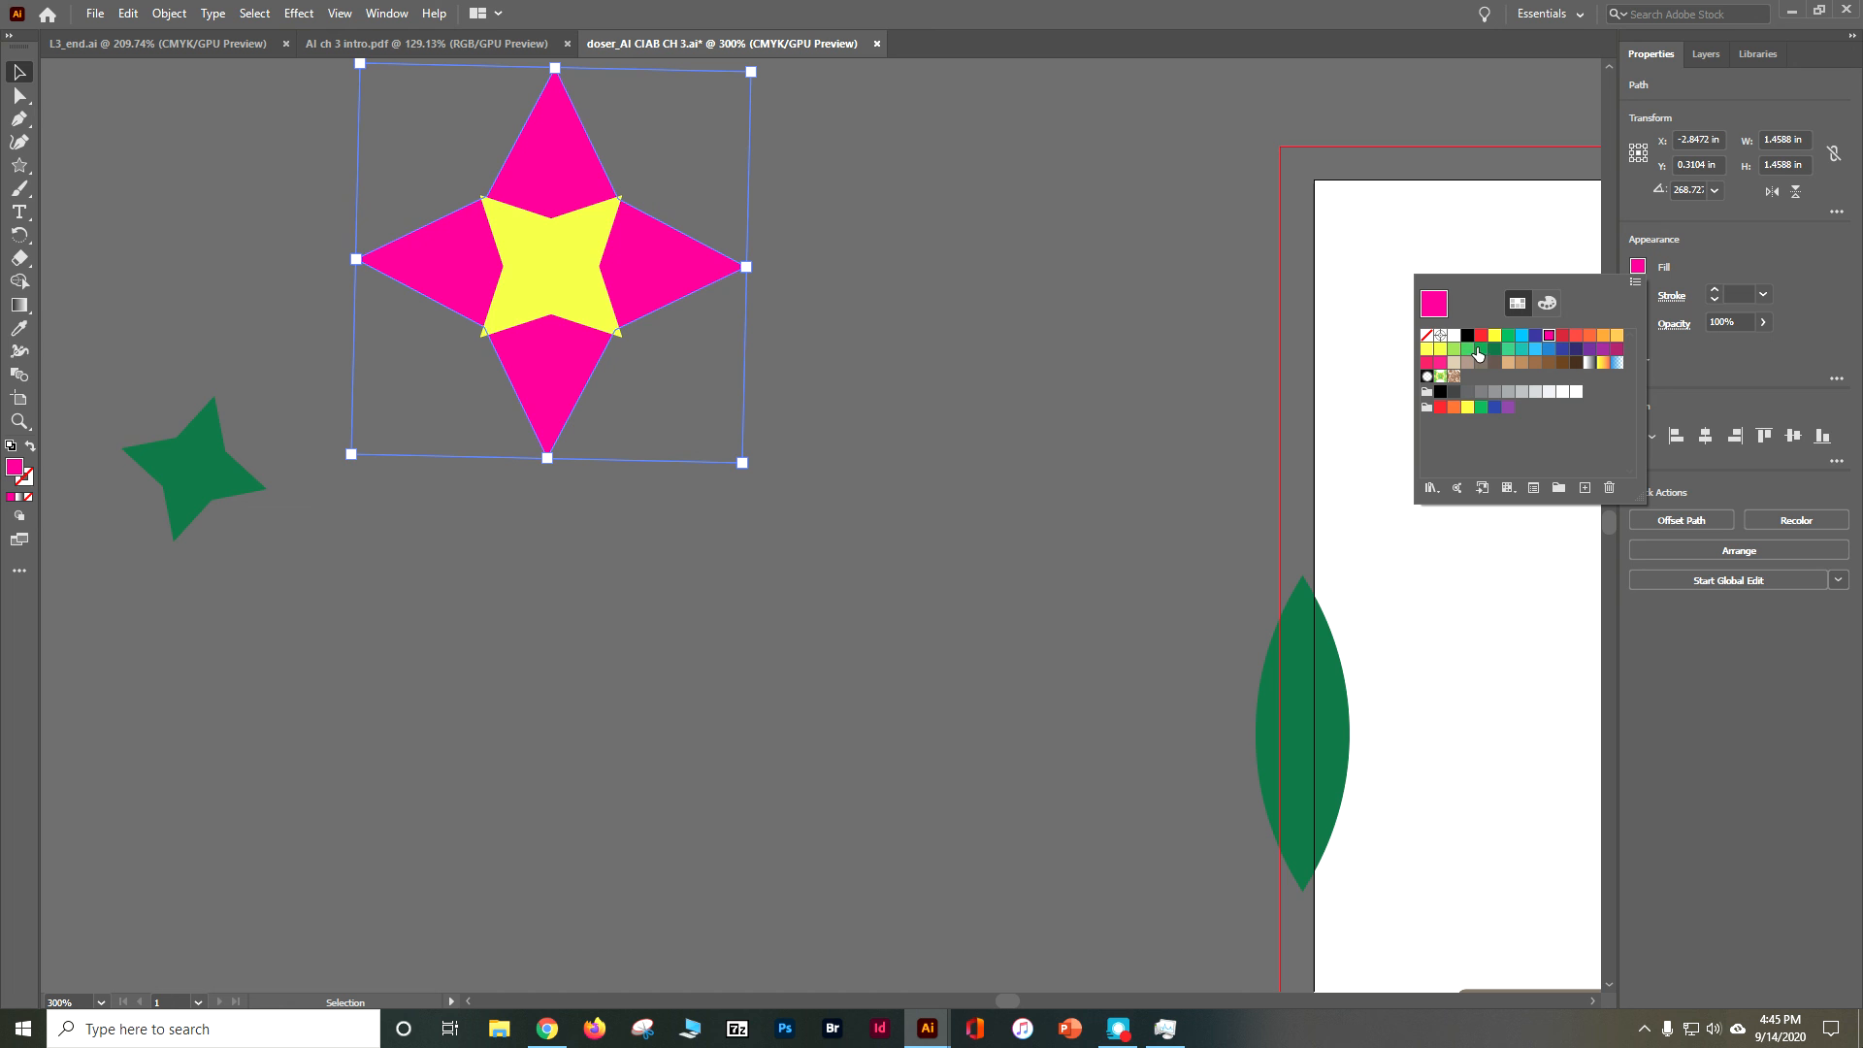
click(1575, 337)
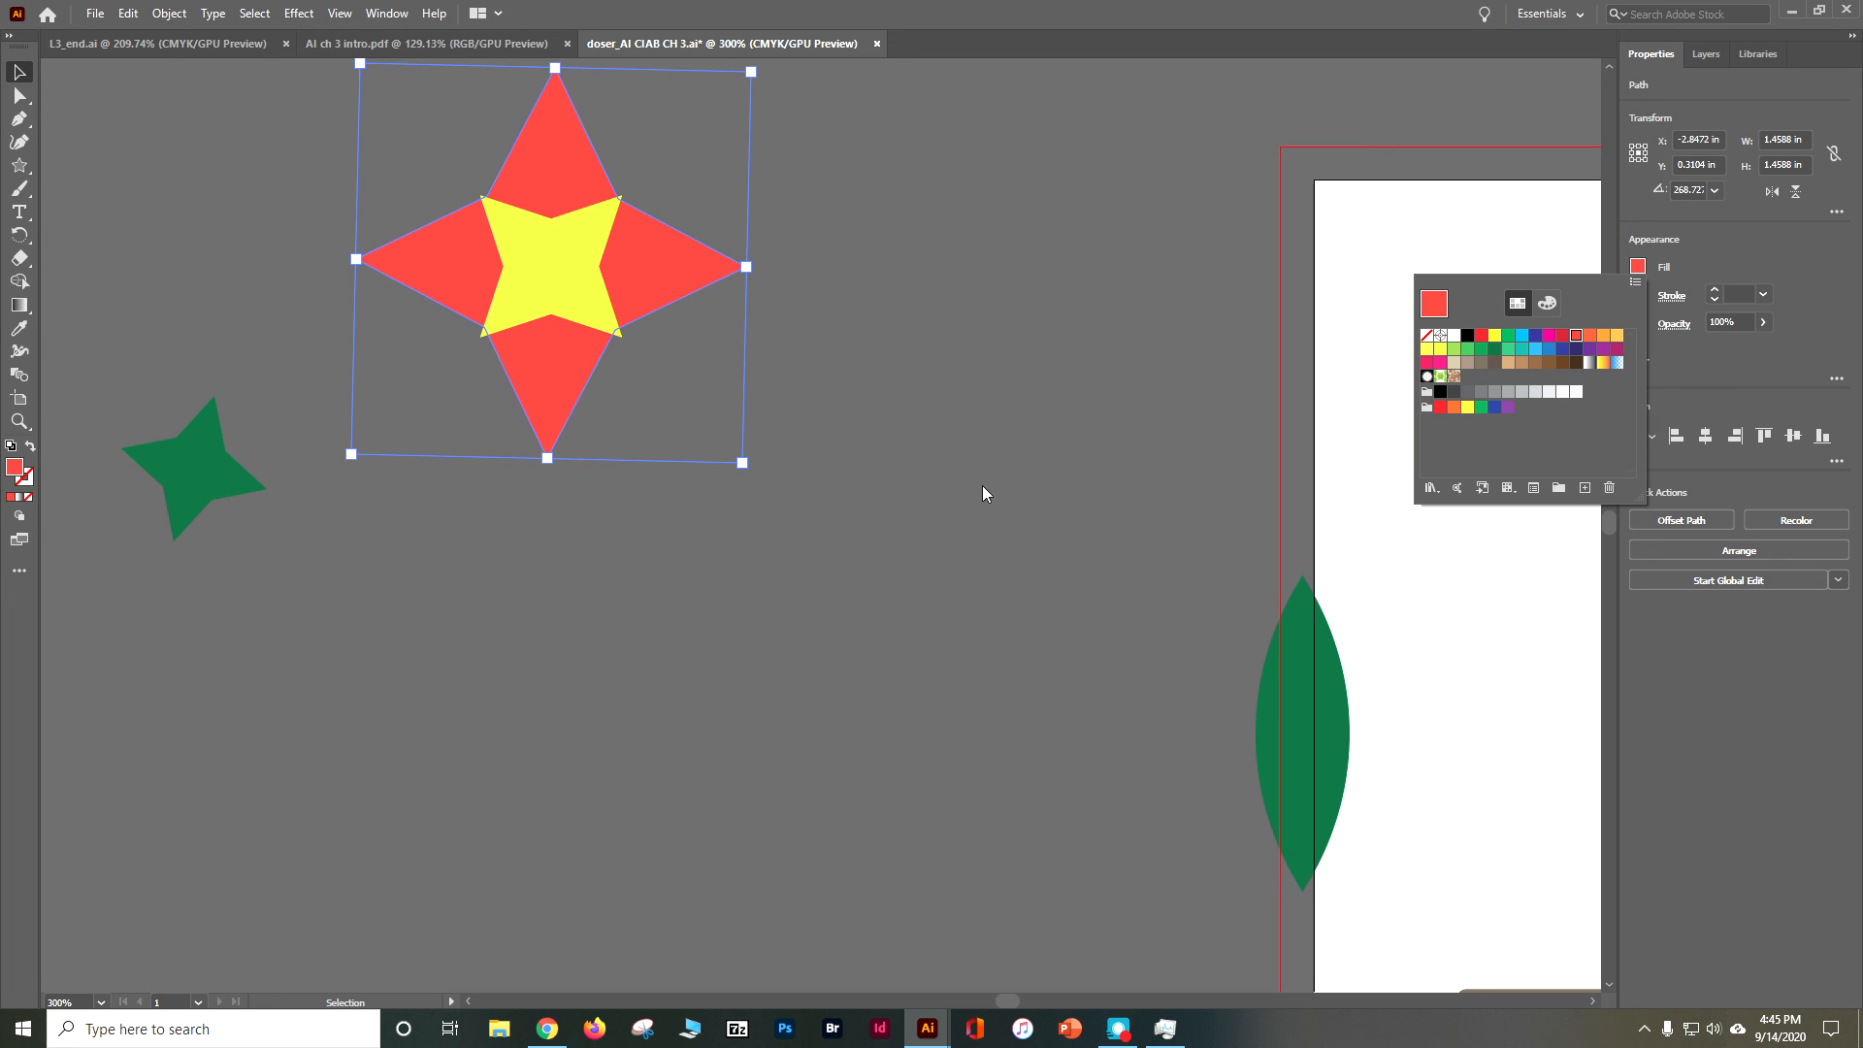
Delete the leftover small green star and group the red star with its yellow center
click(212, 492)
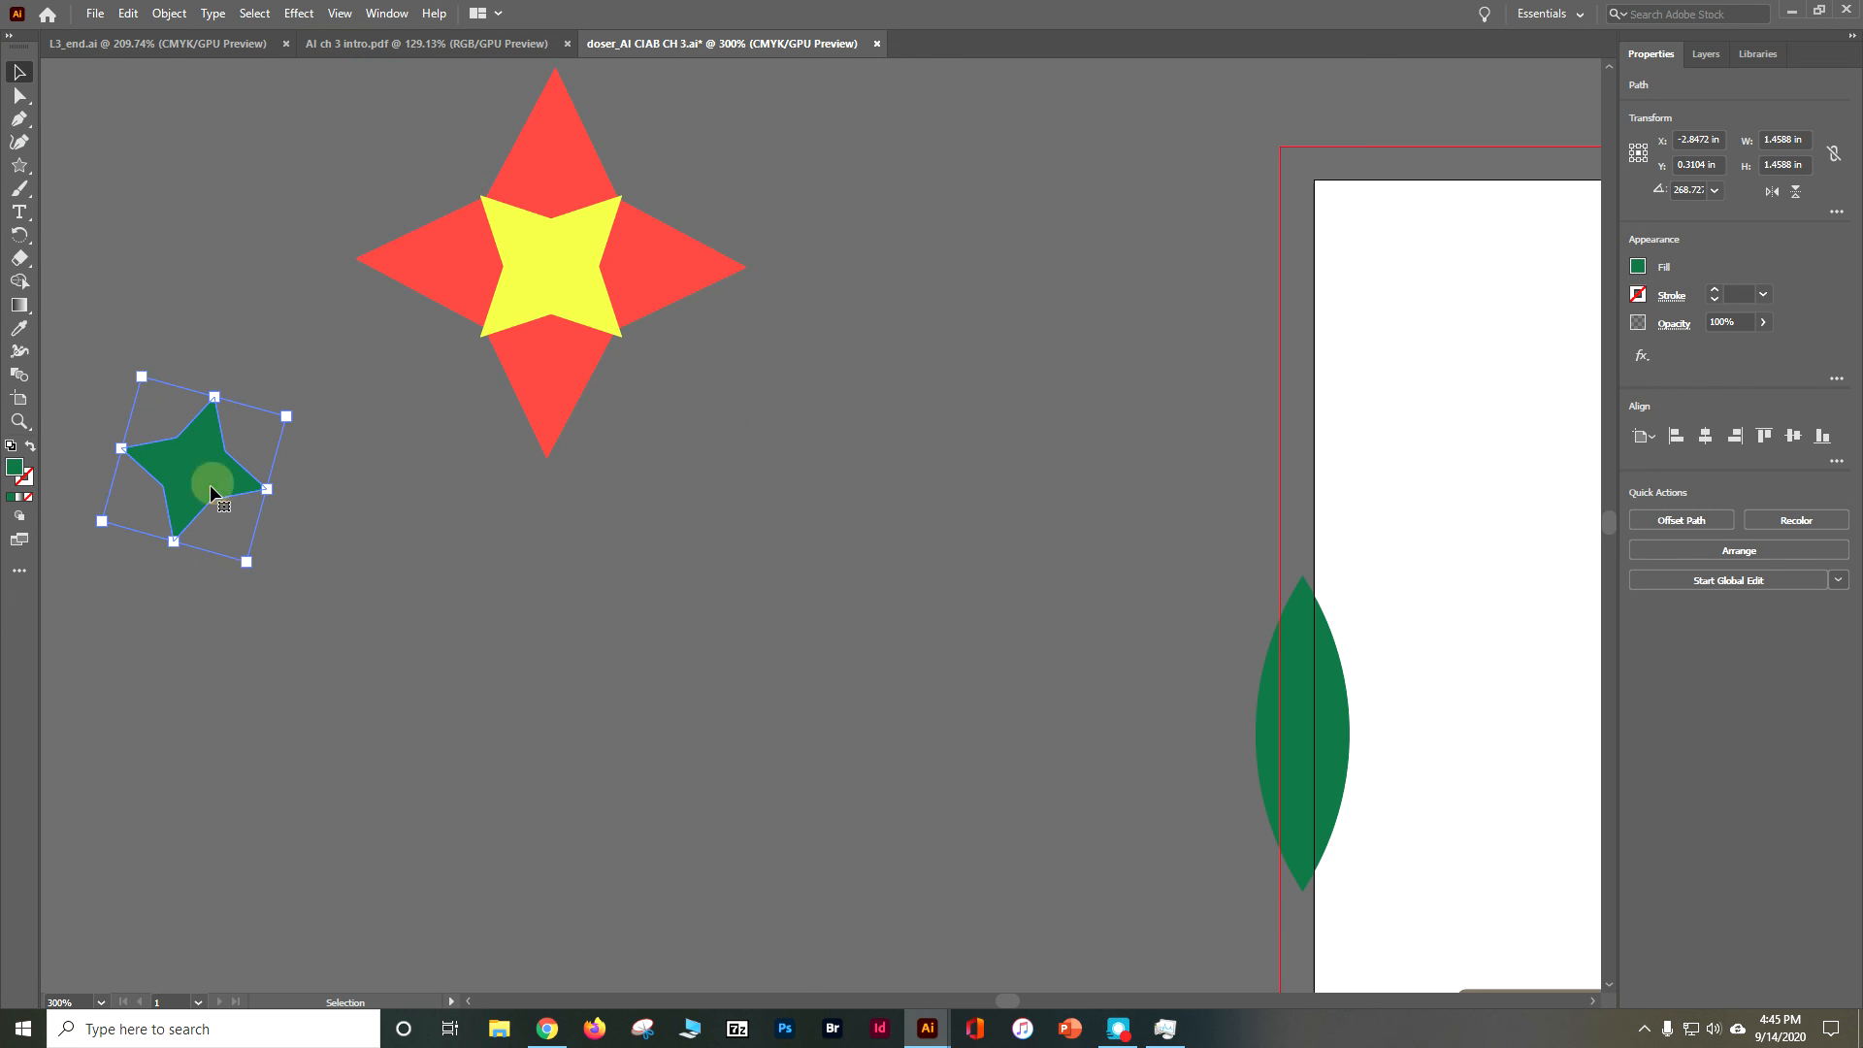
key(Delete)
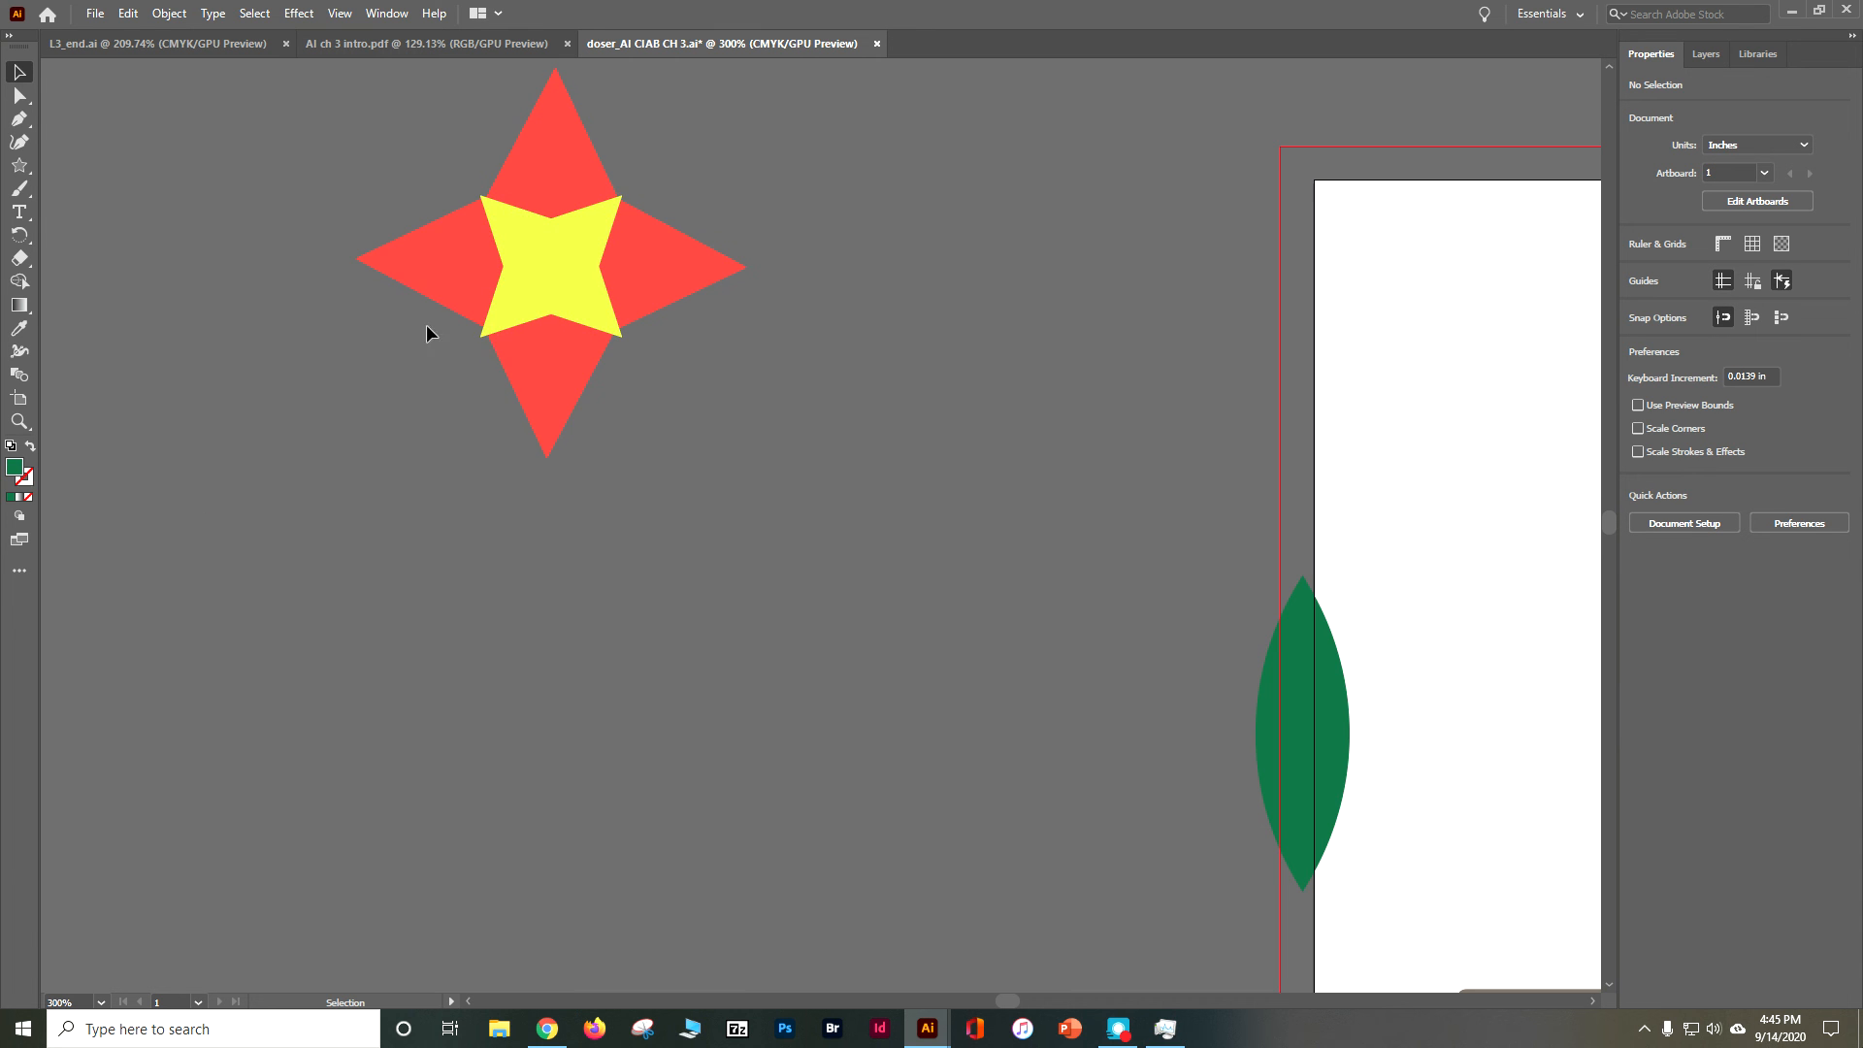
drag(774, 453, 772, 441)
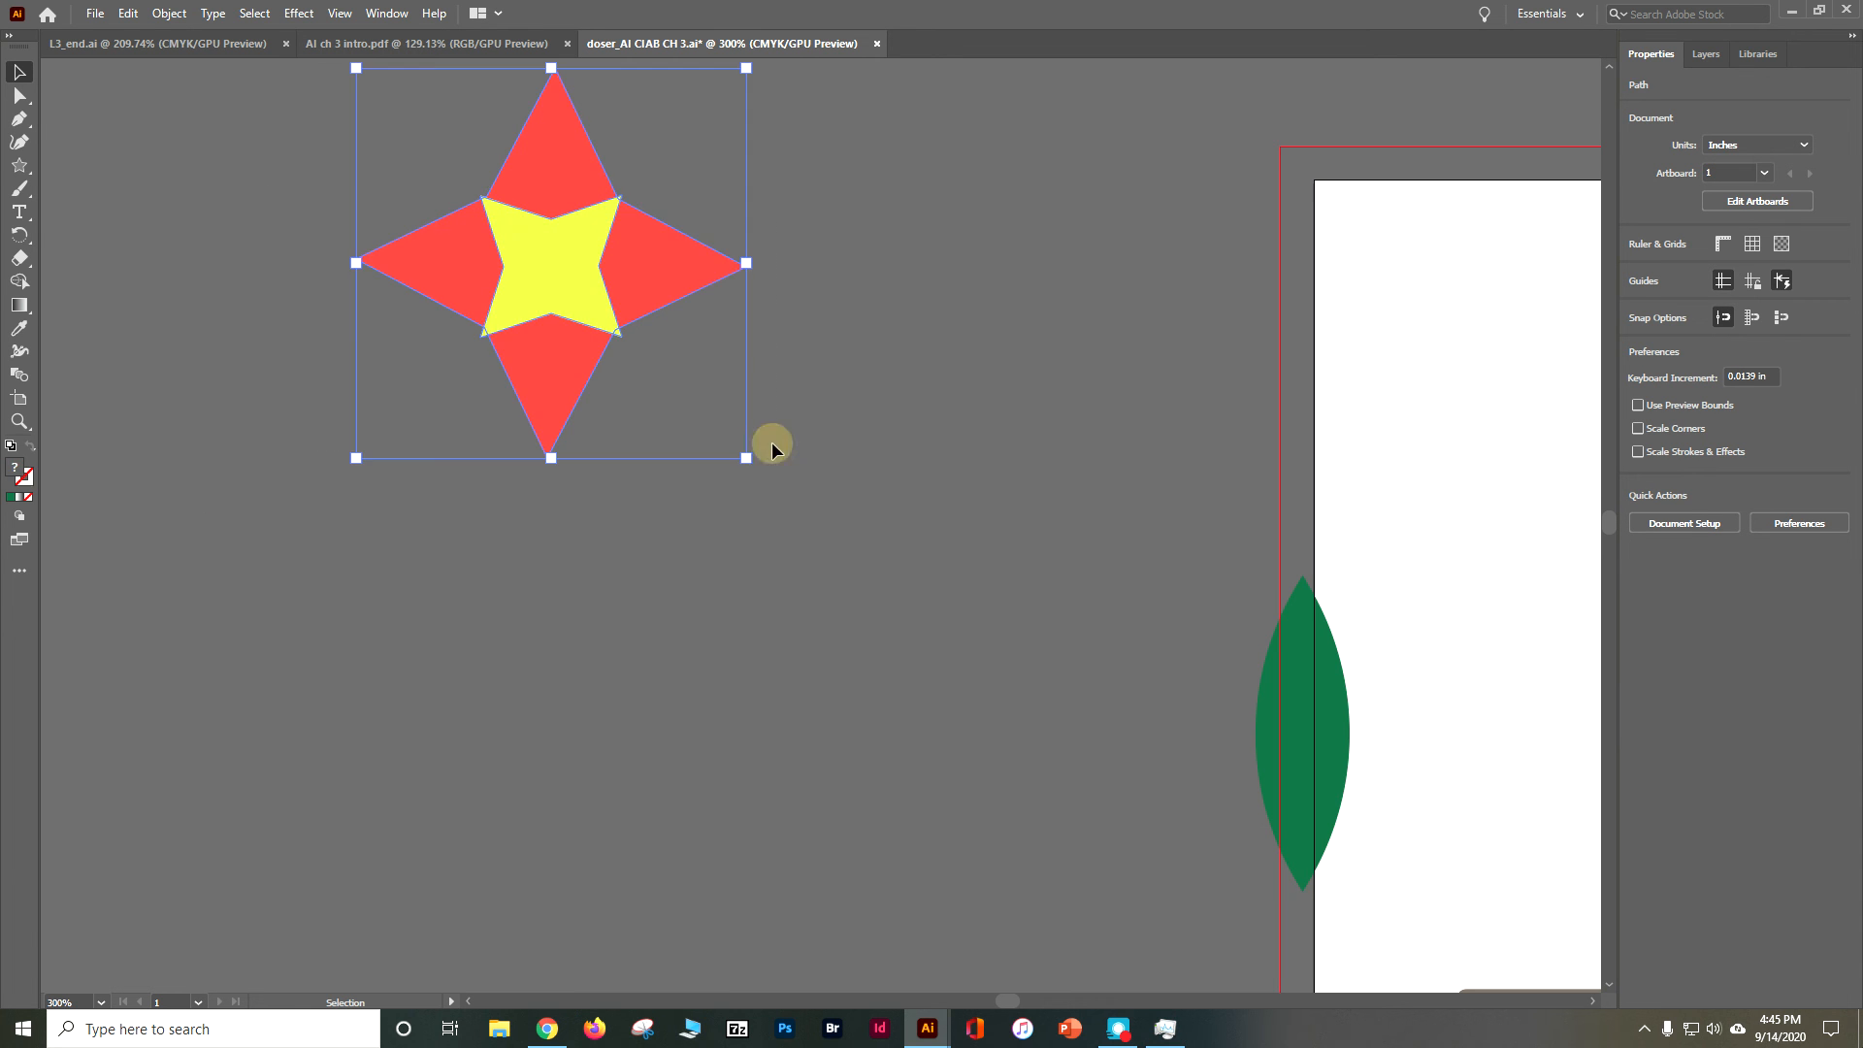
click(1761, 588)
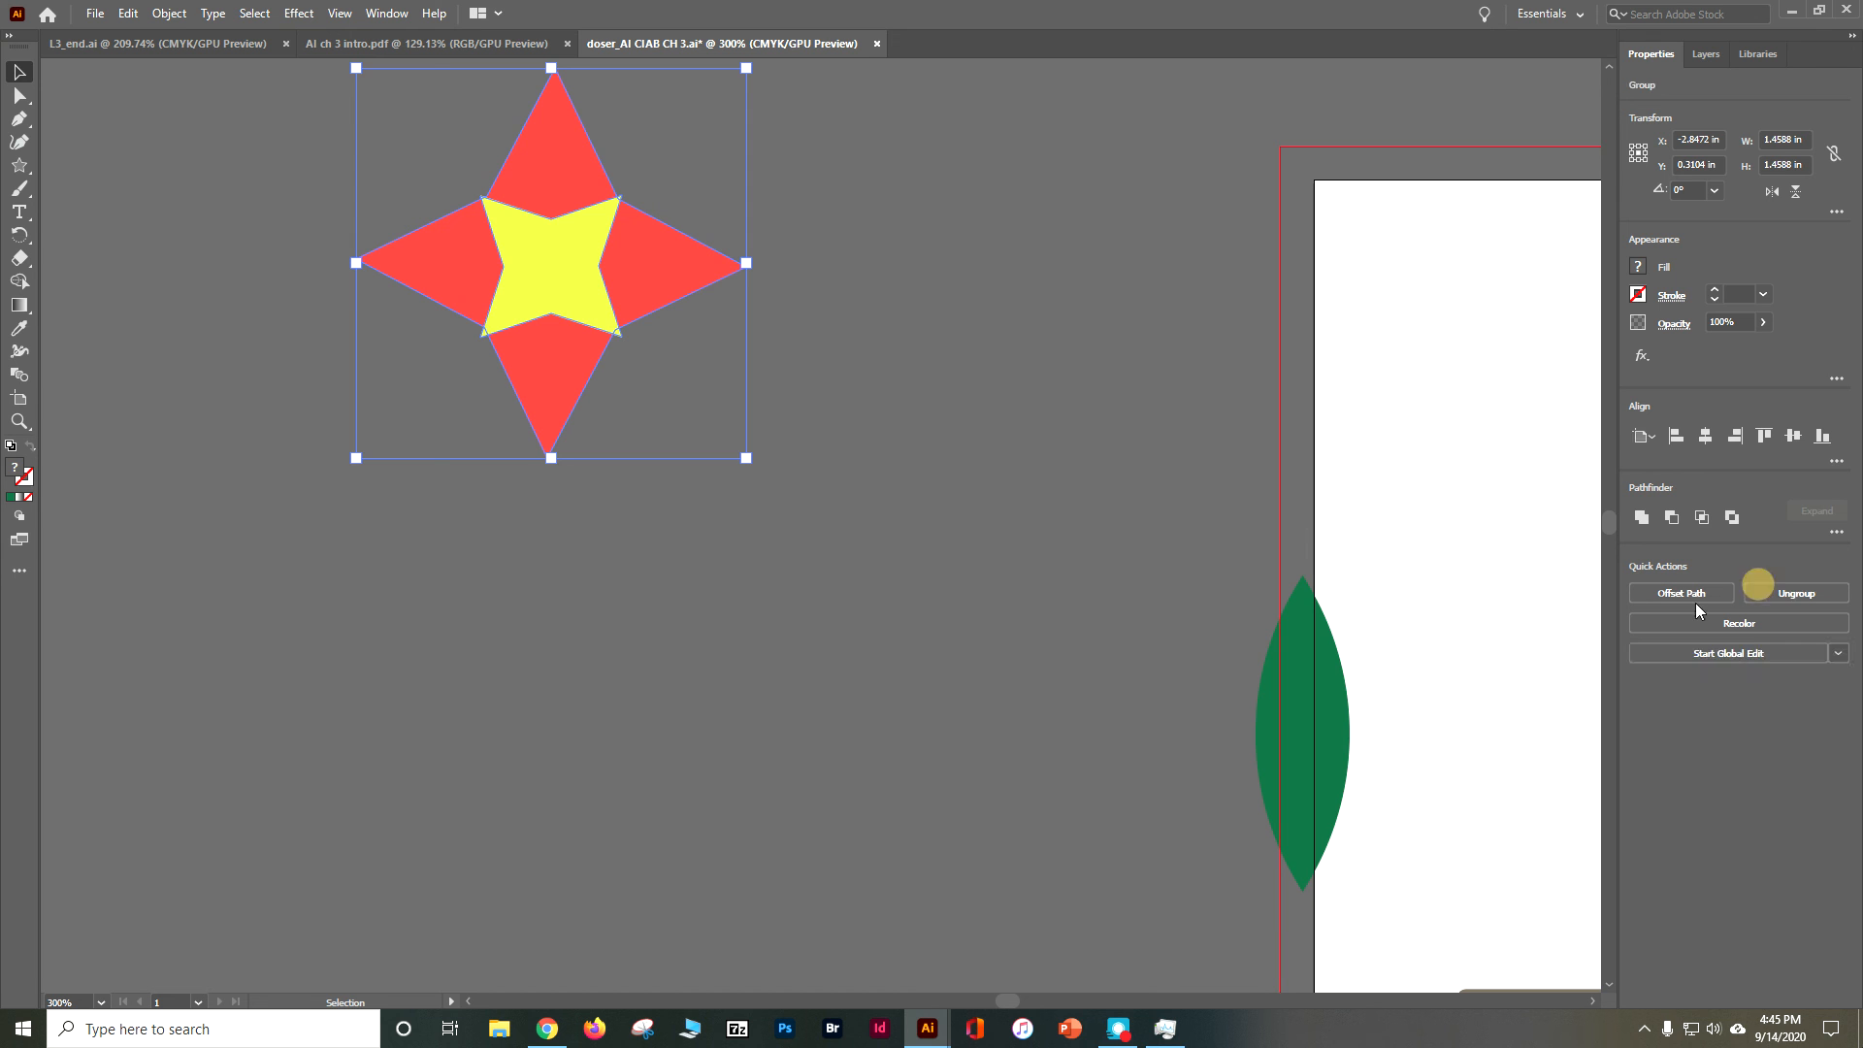
Deselect the grouped flower and save the document
click(964, 585)
key(a)
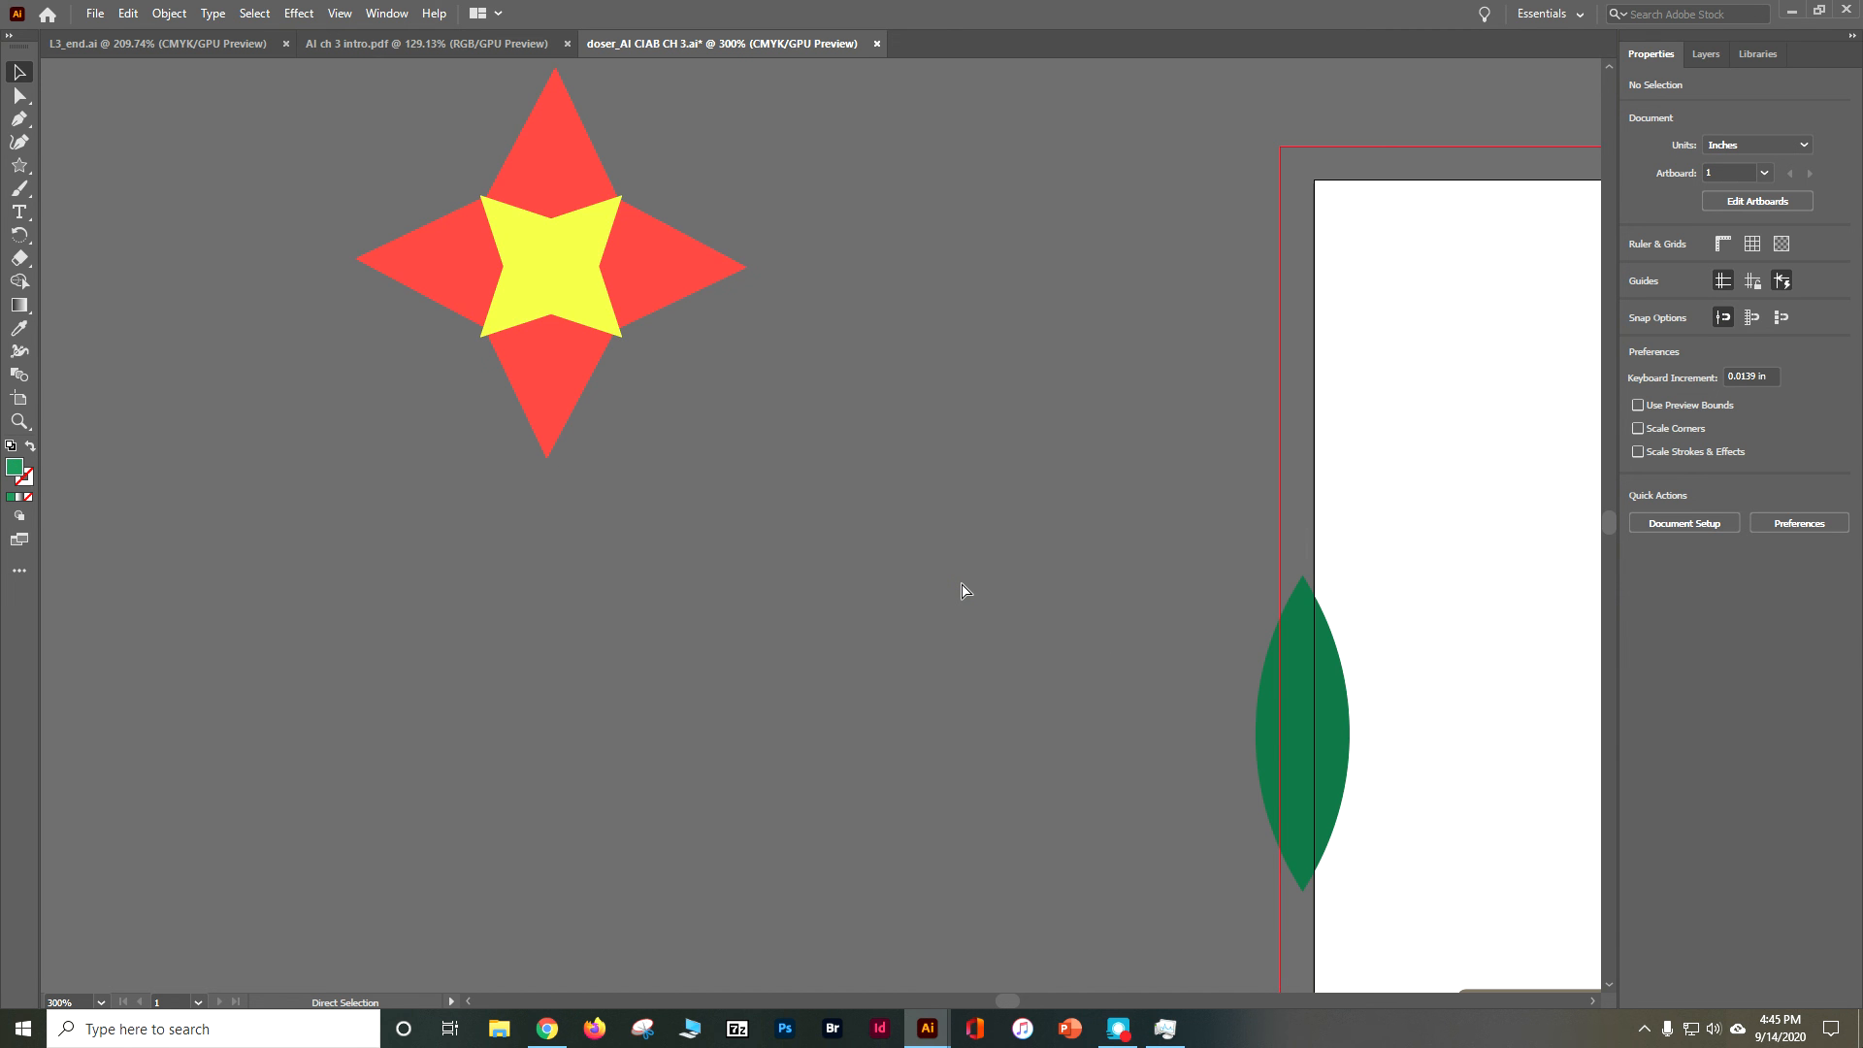
key(ctrl+s)
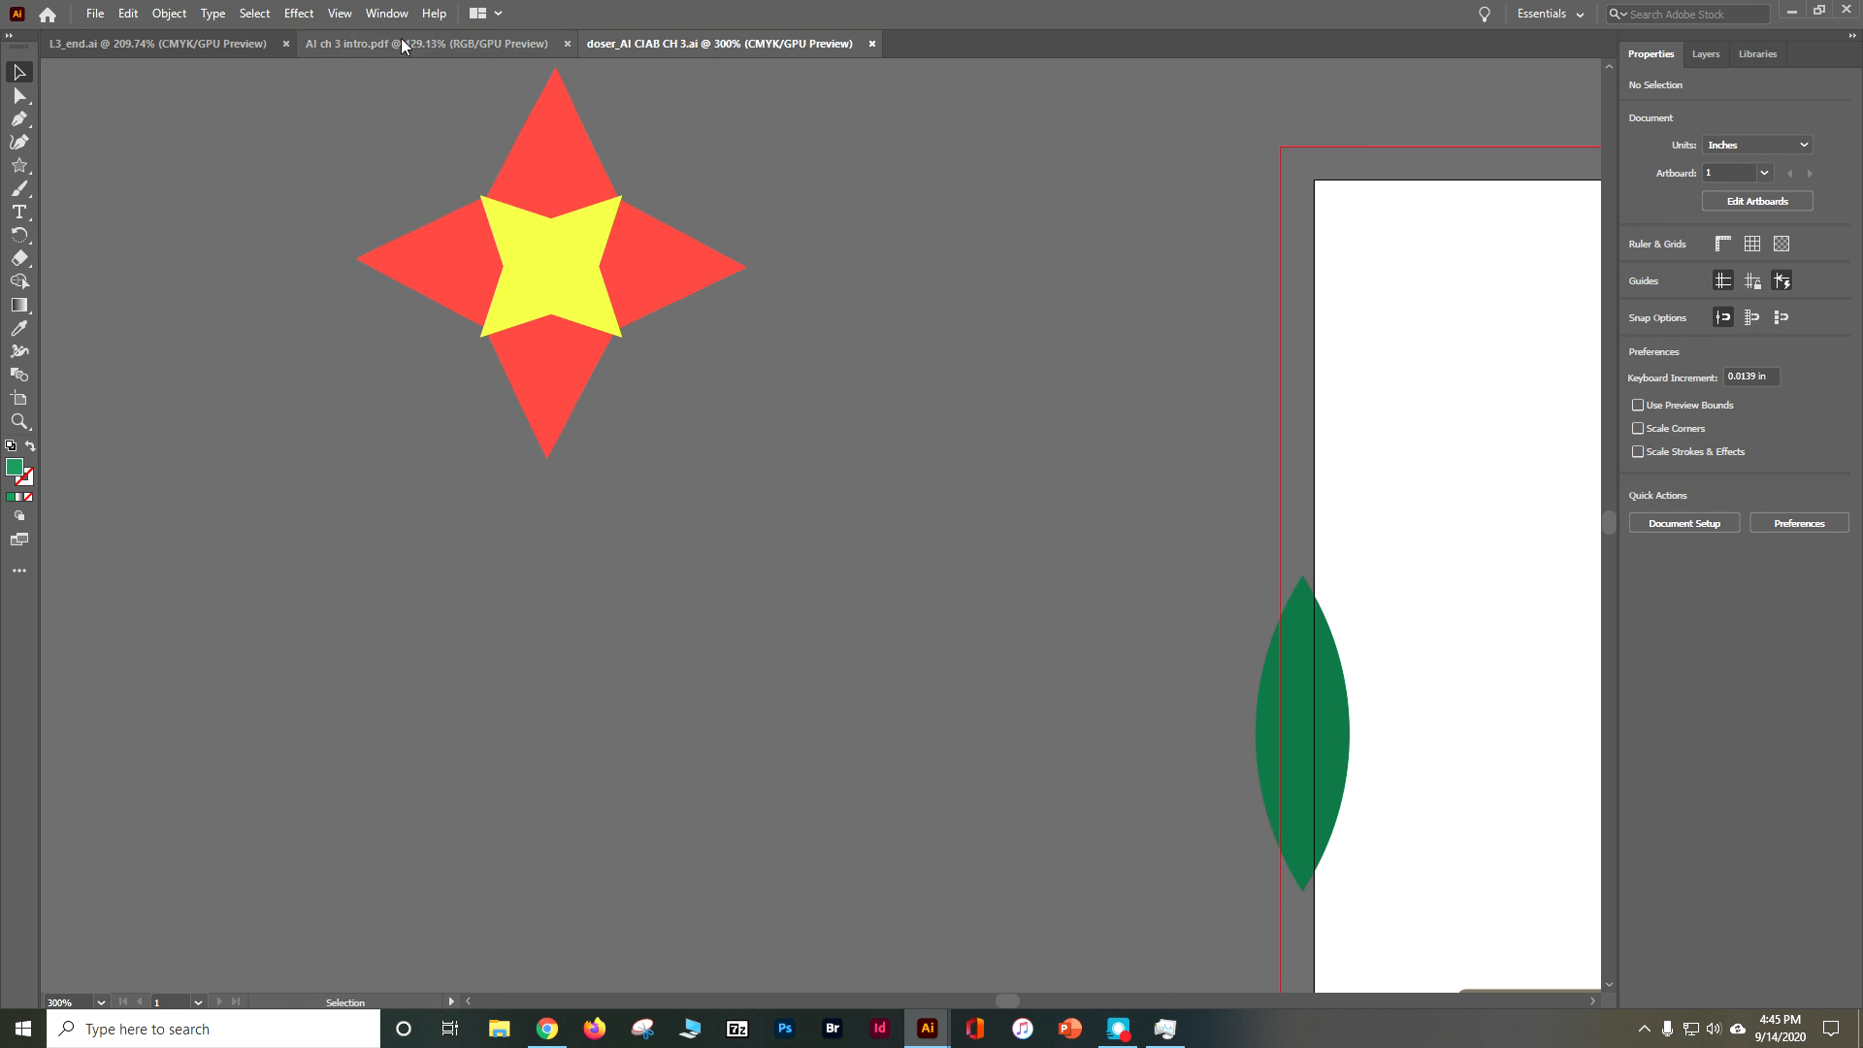
Fit the artboard in the window and draw a vertical line segment about 4.06 in long beside the apple
click(339, 14)
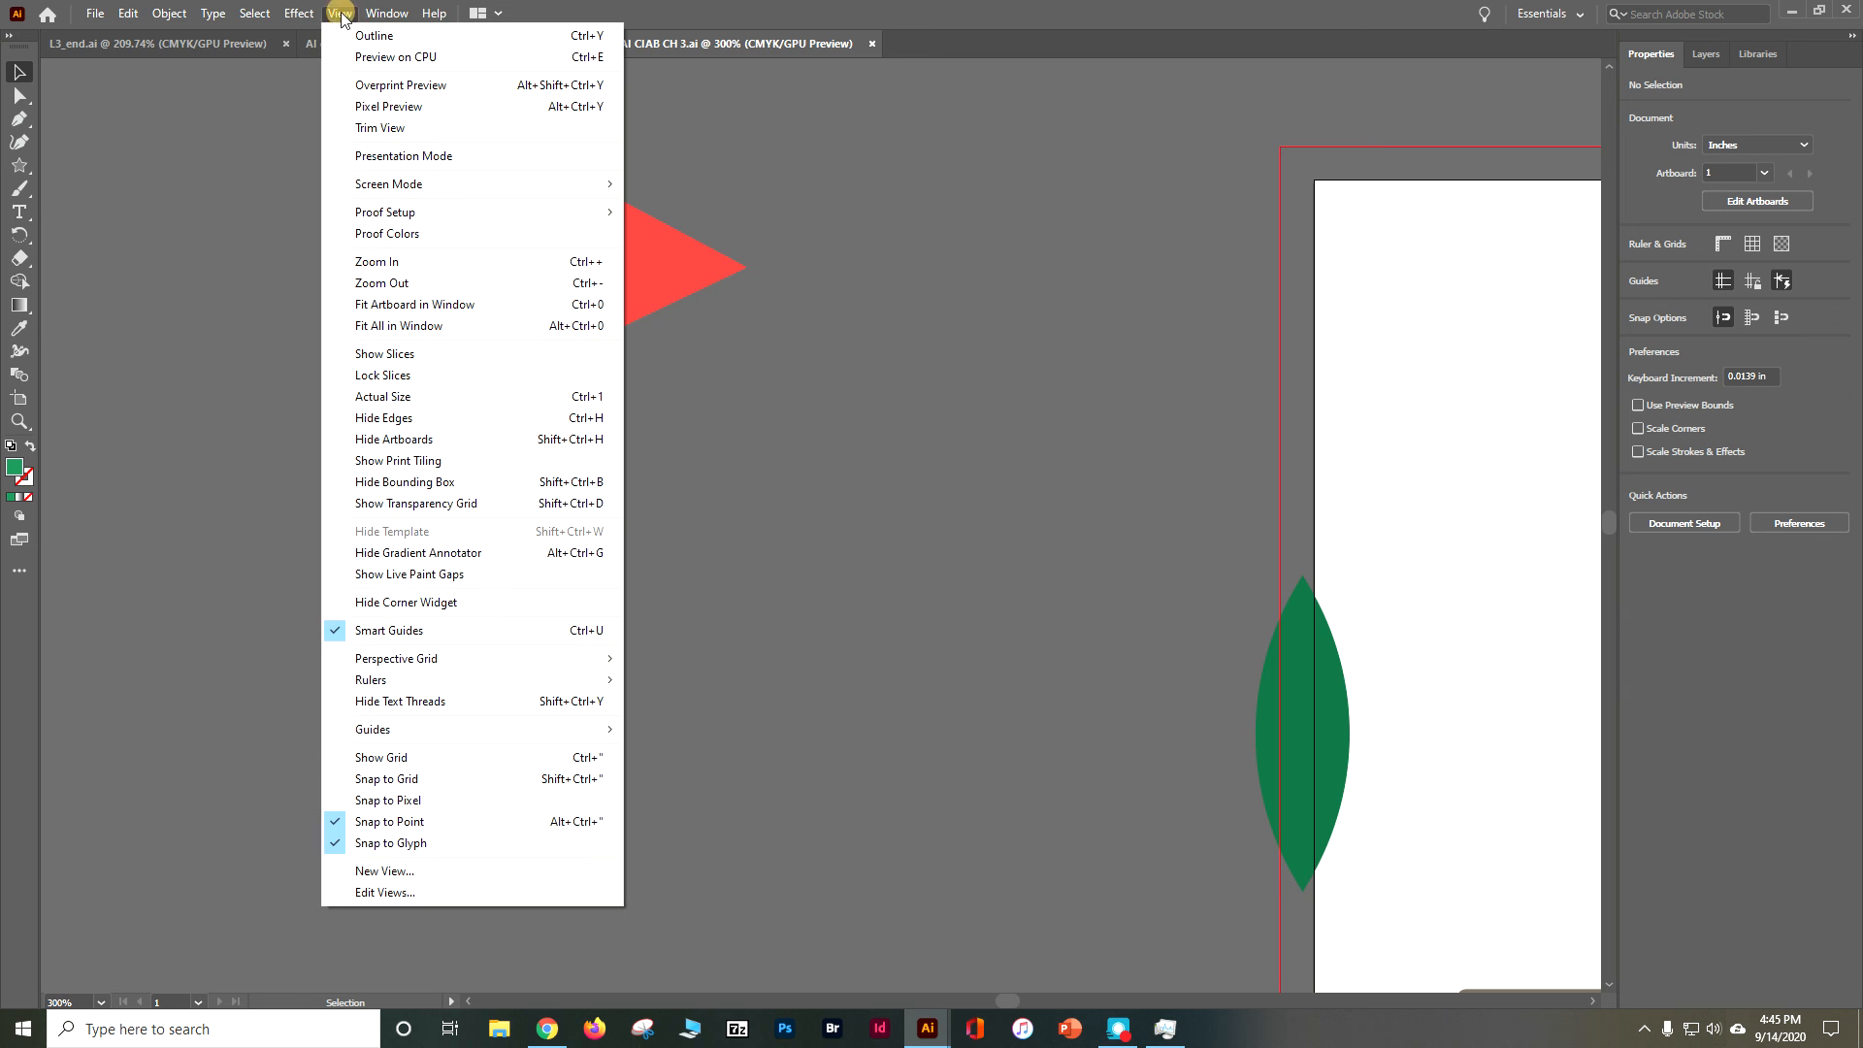
click(388, 305)
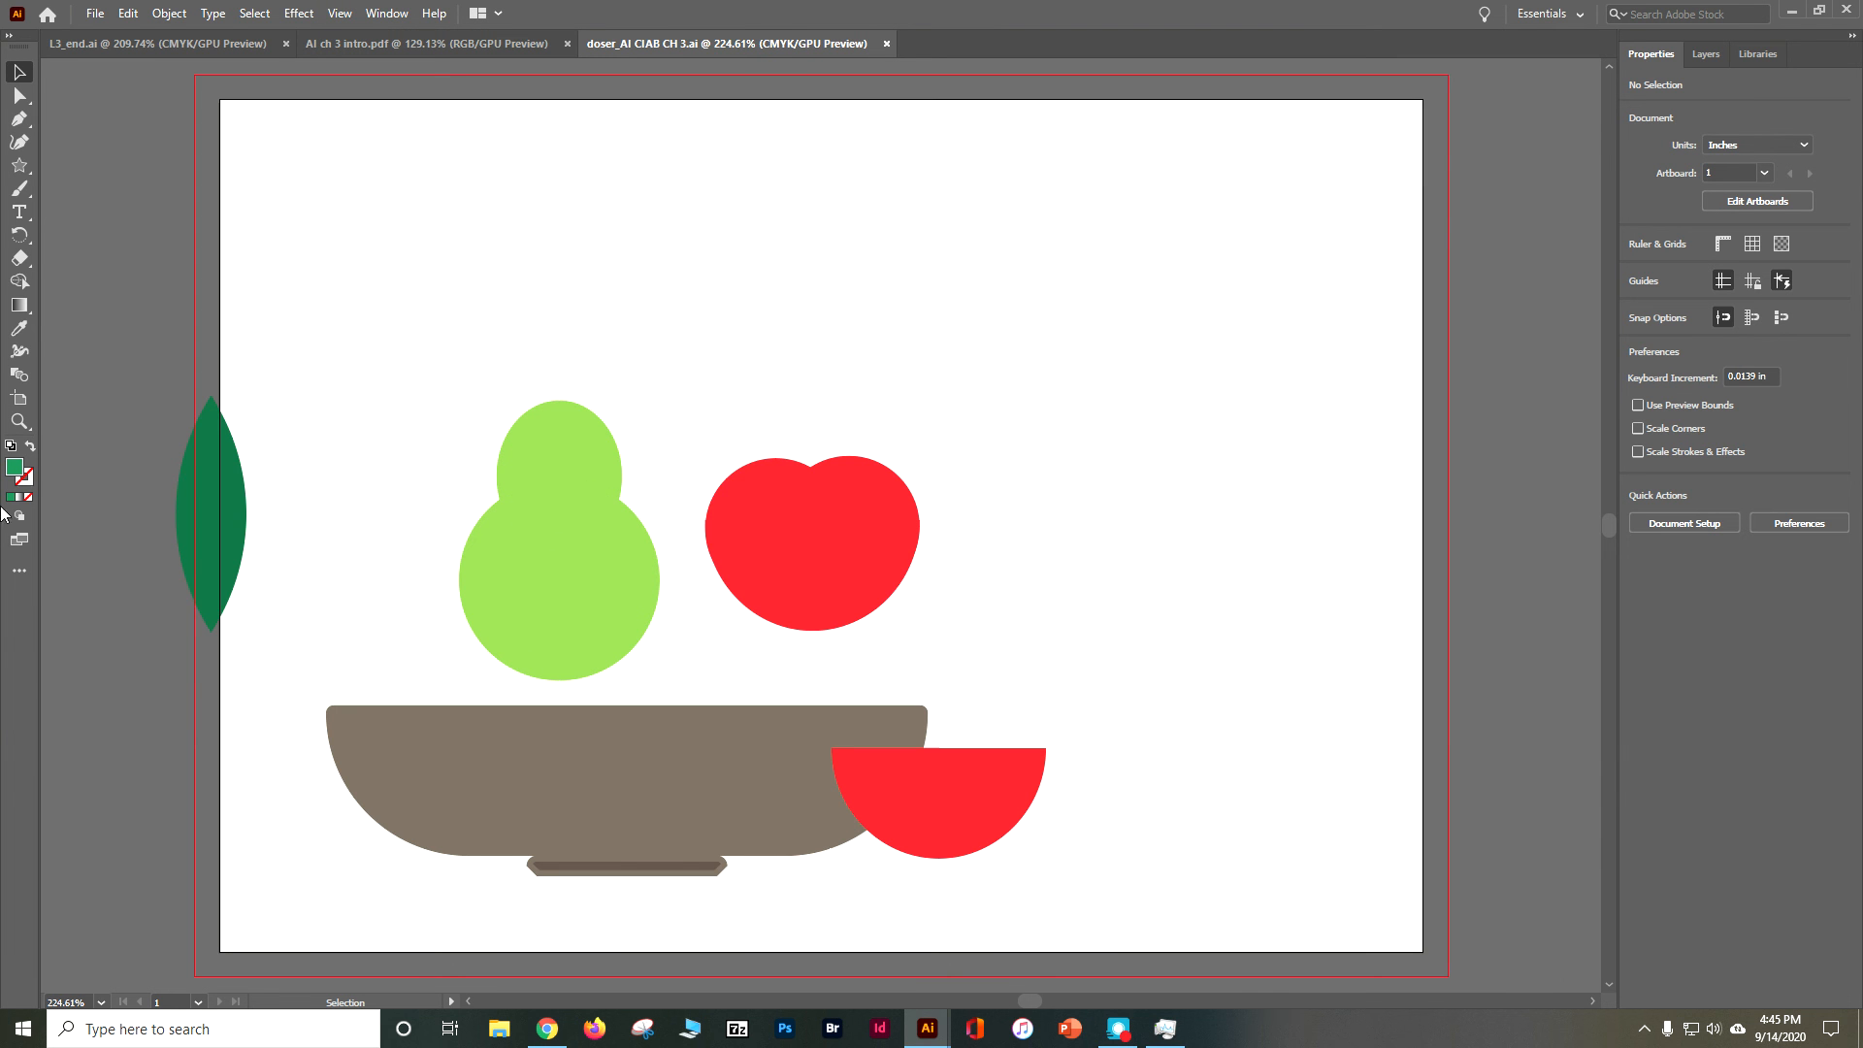
click(16, 173)
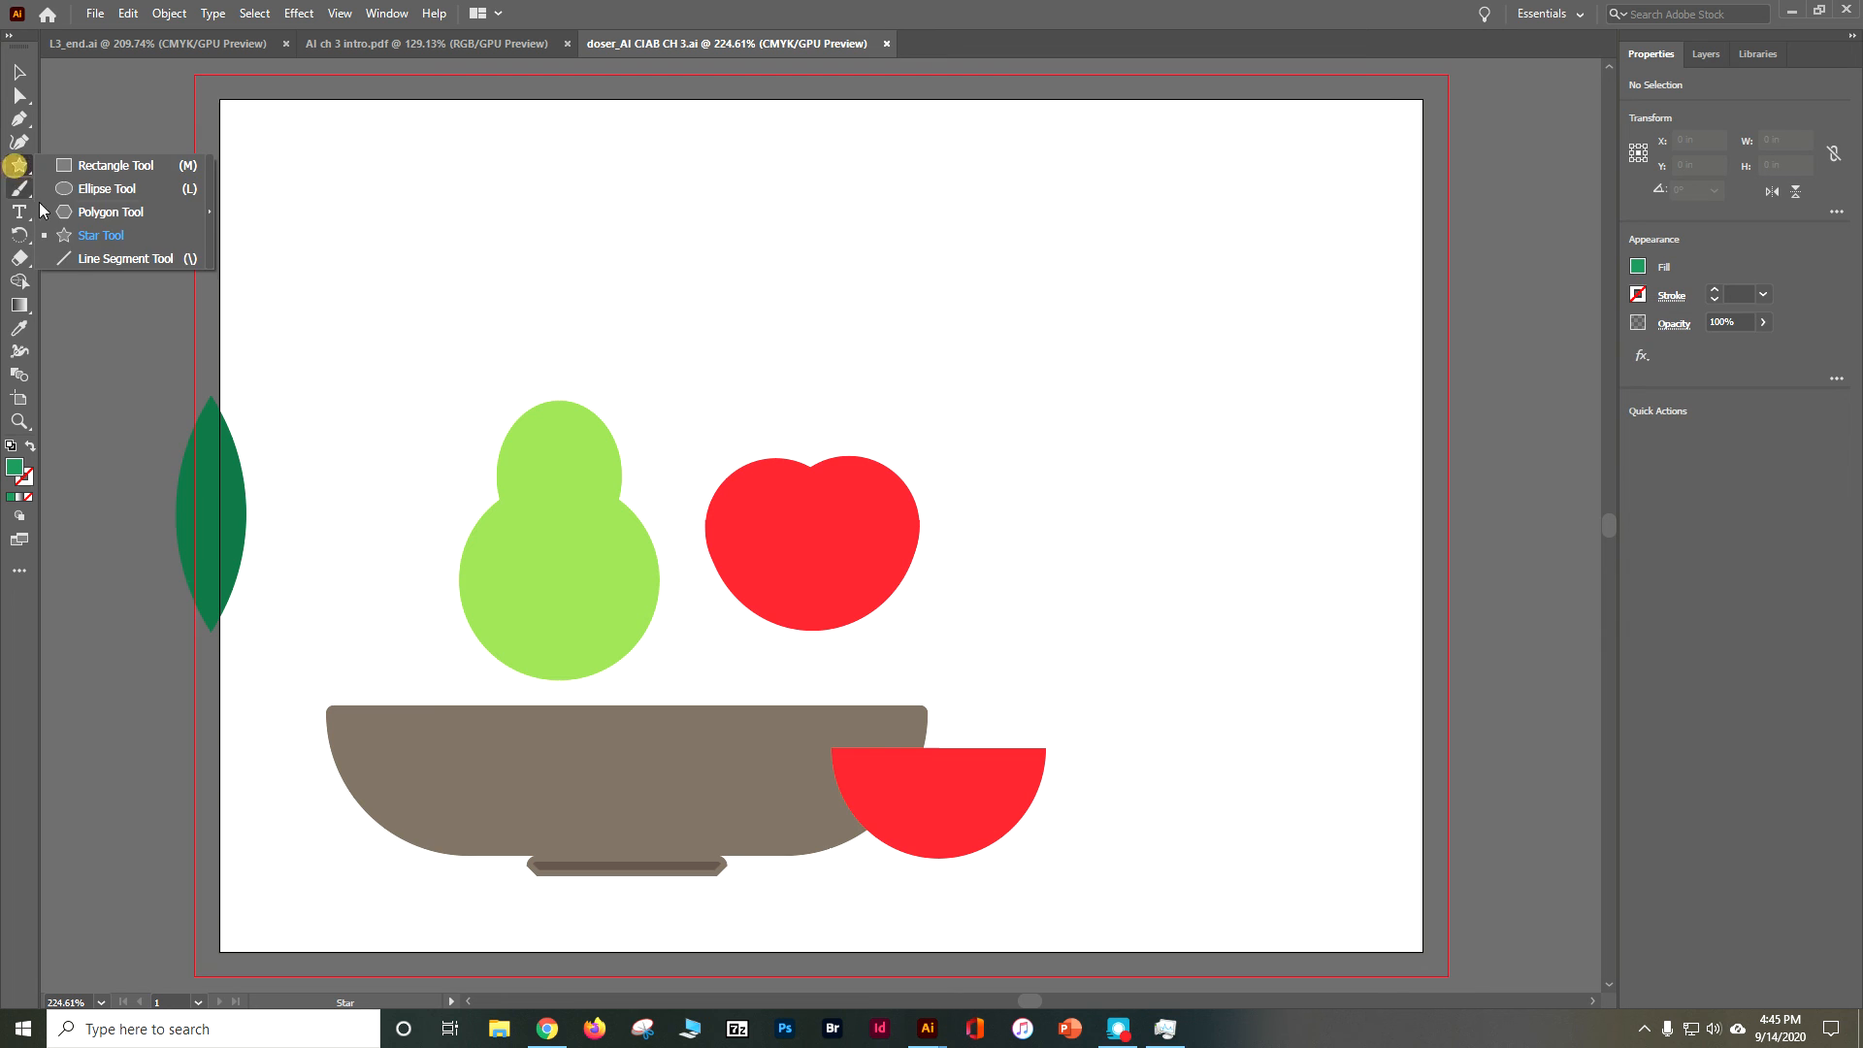
click(77, 262)
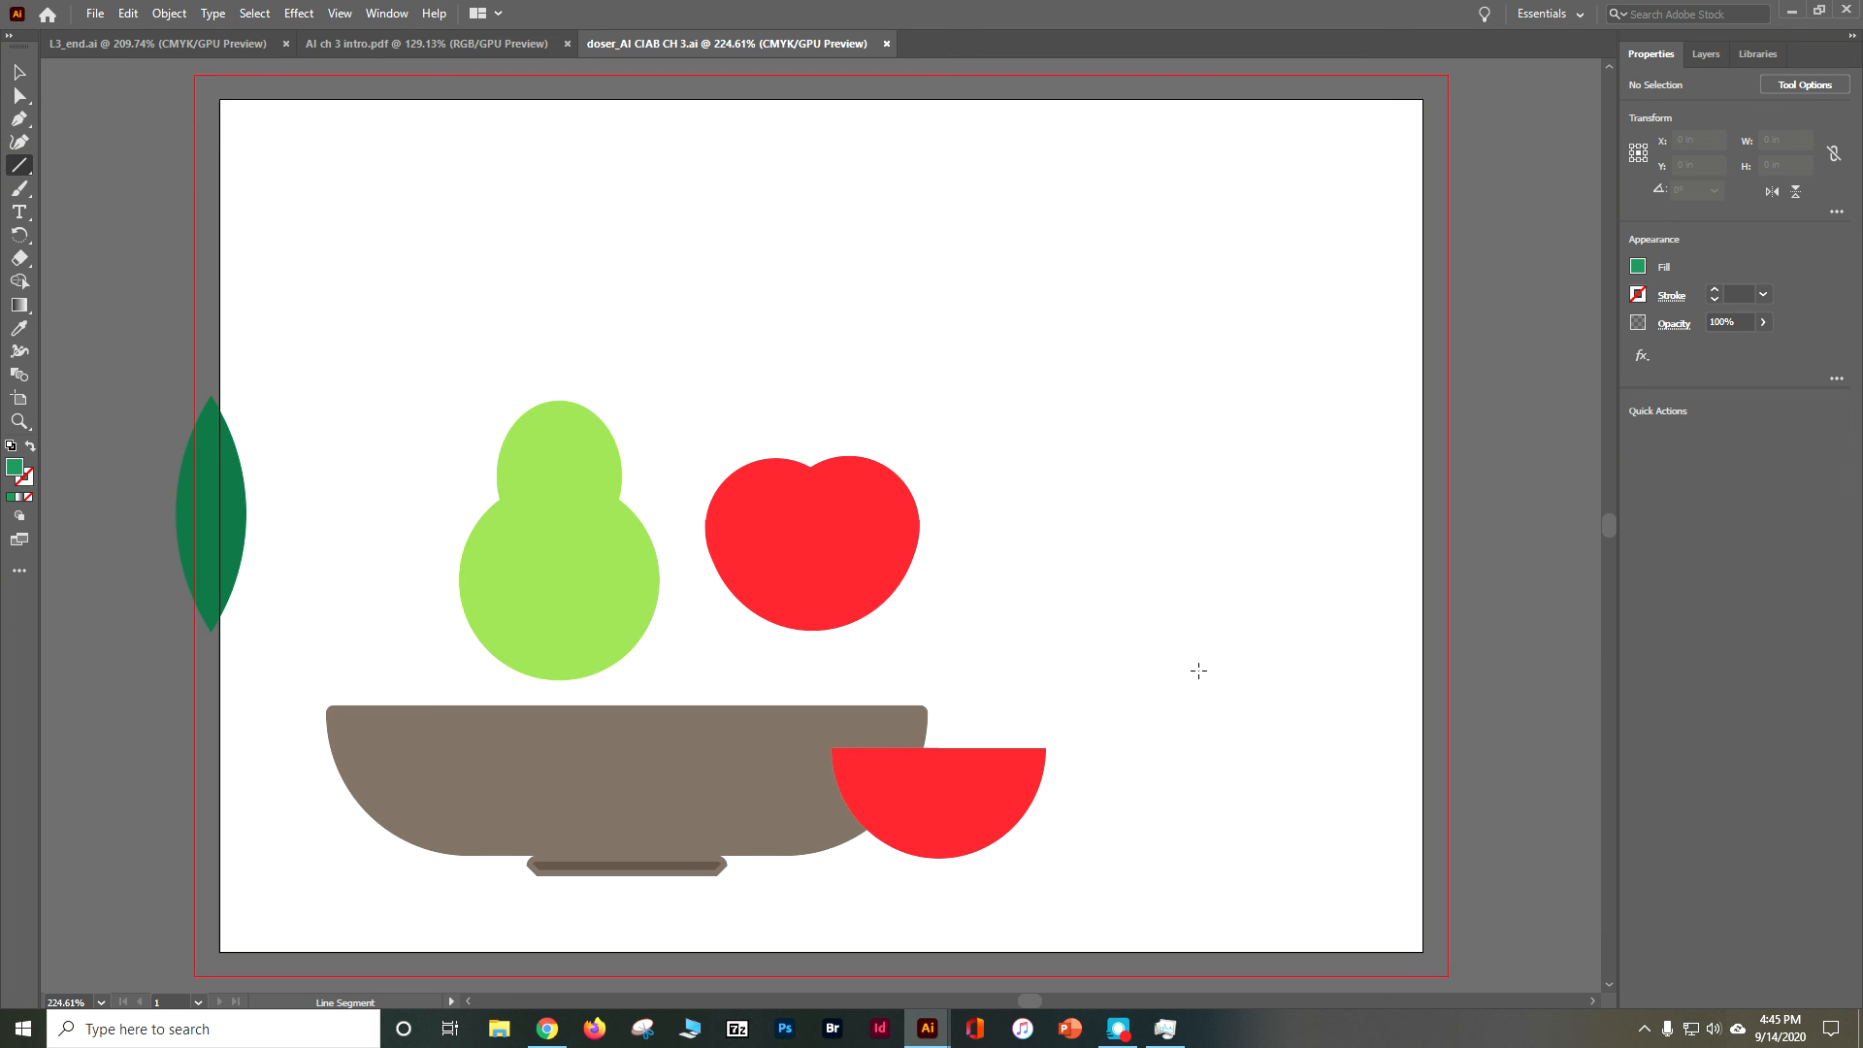
drag(1199, 670, 1244, 190)
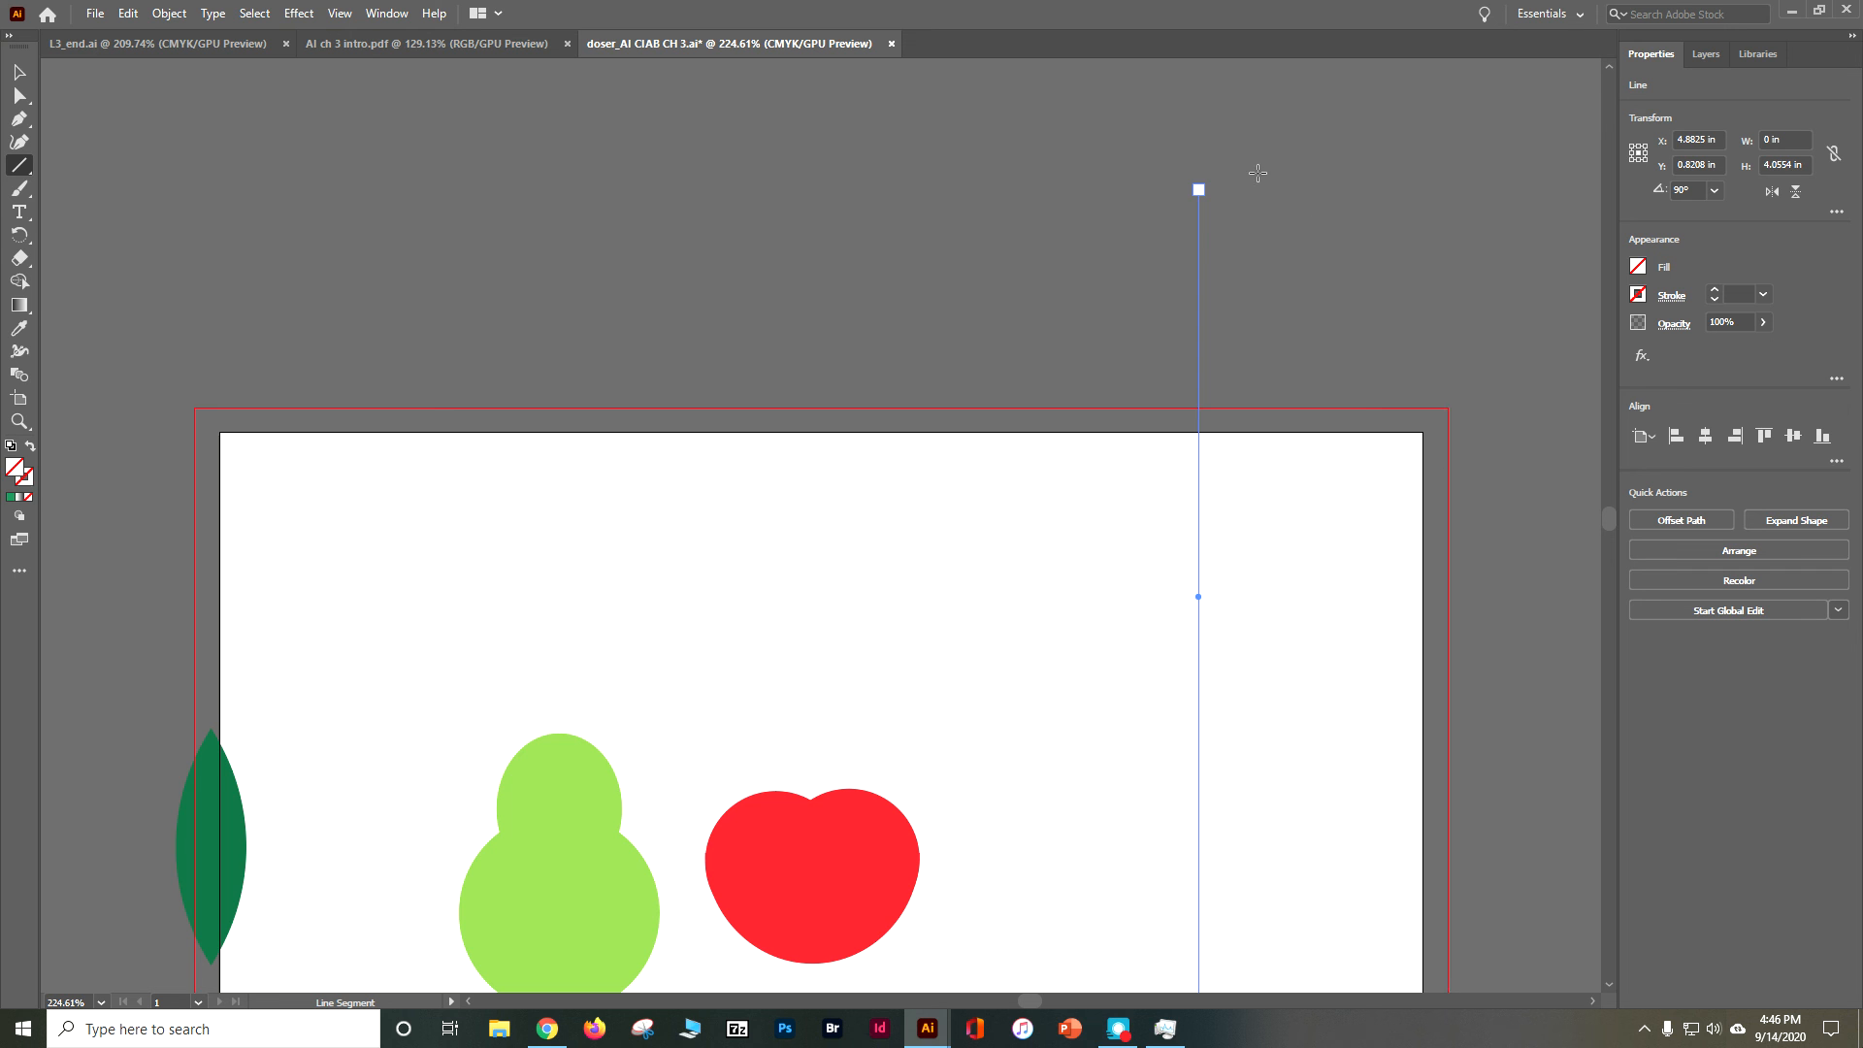
Rotate the line to horizontal and move it directly beneath the bowl's base, centered on the bowl
drag(1196, 183, 1577, 531)
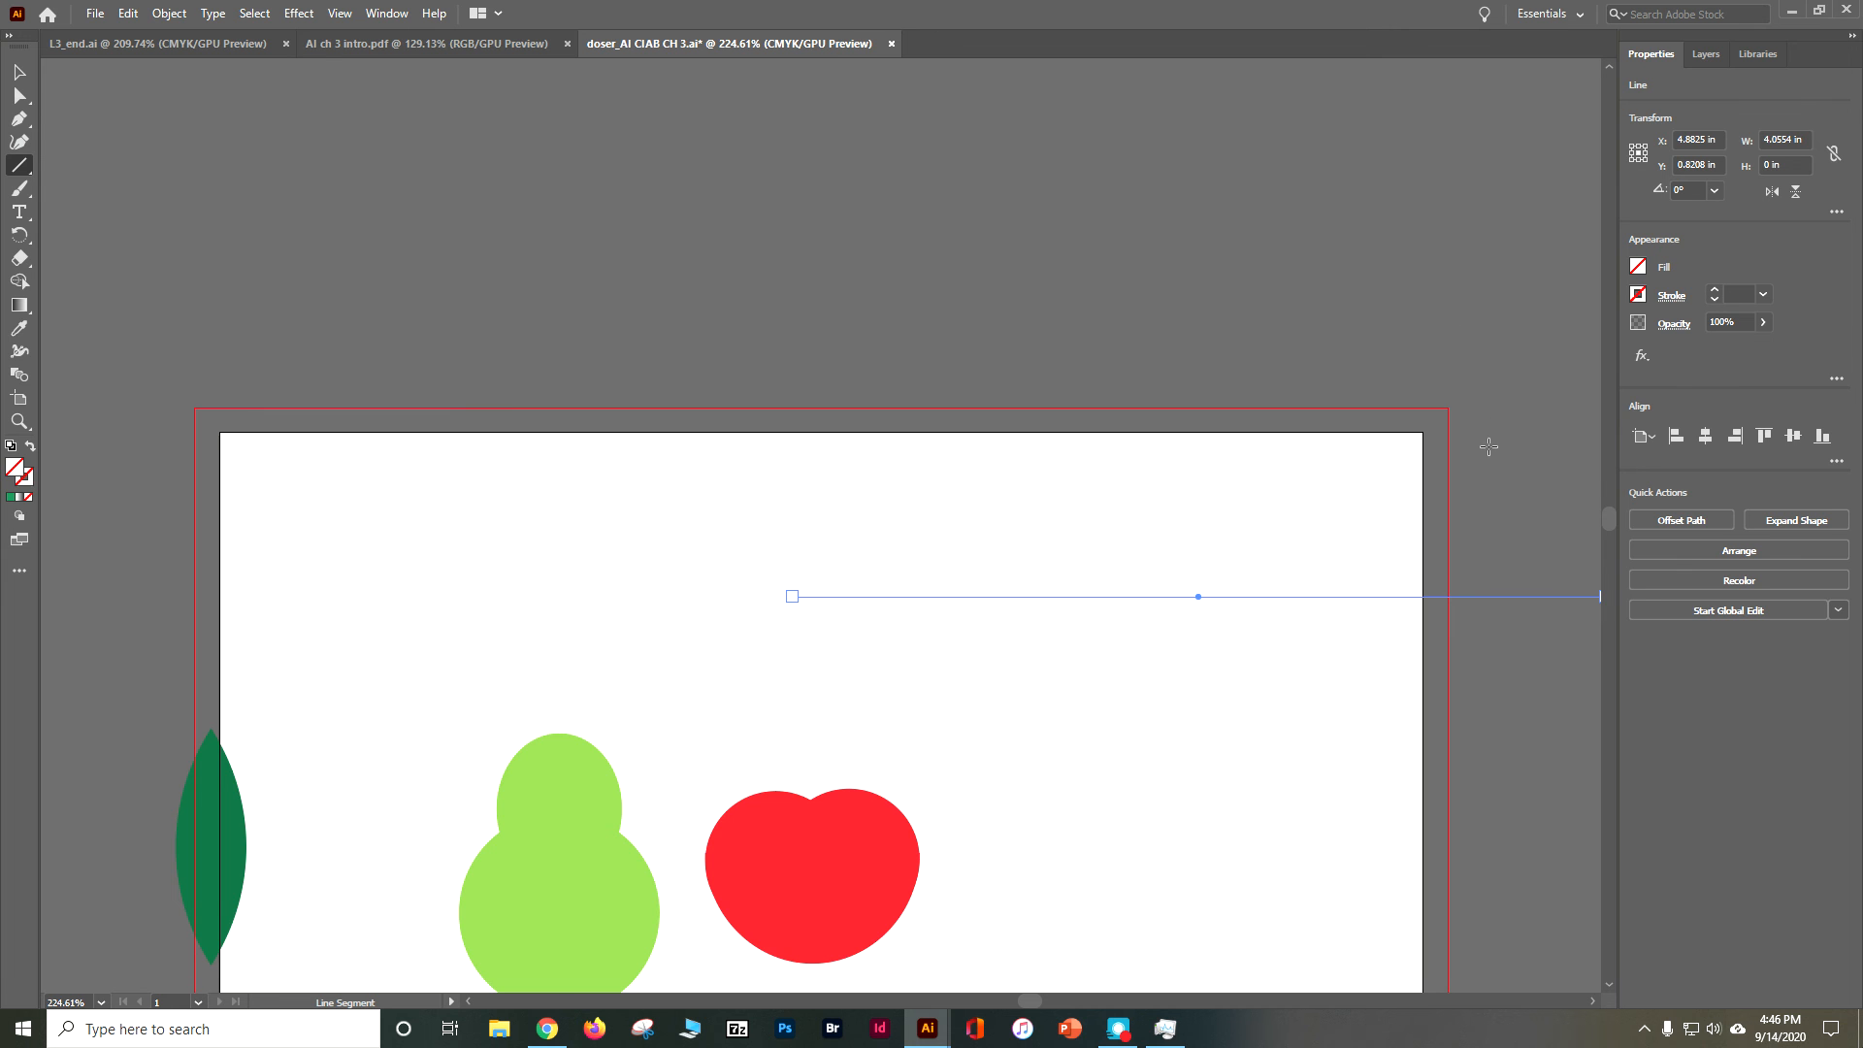
scroll(1489, 446, down, 5)
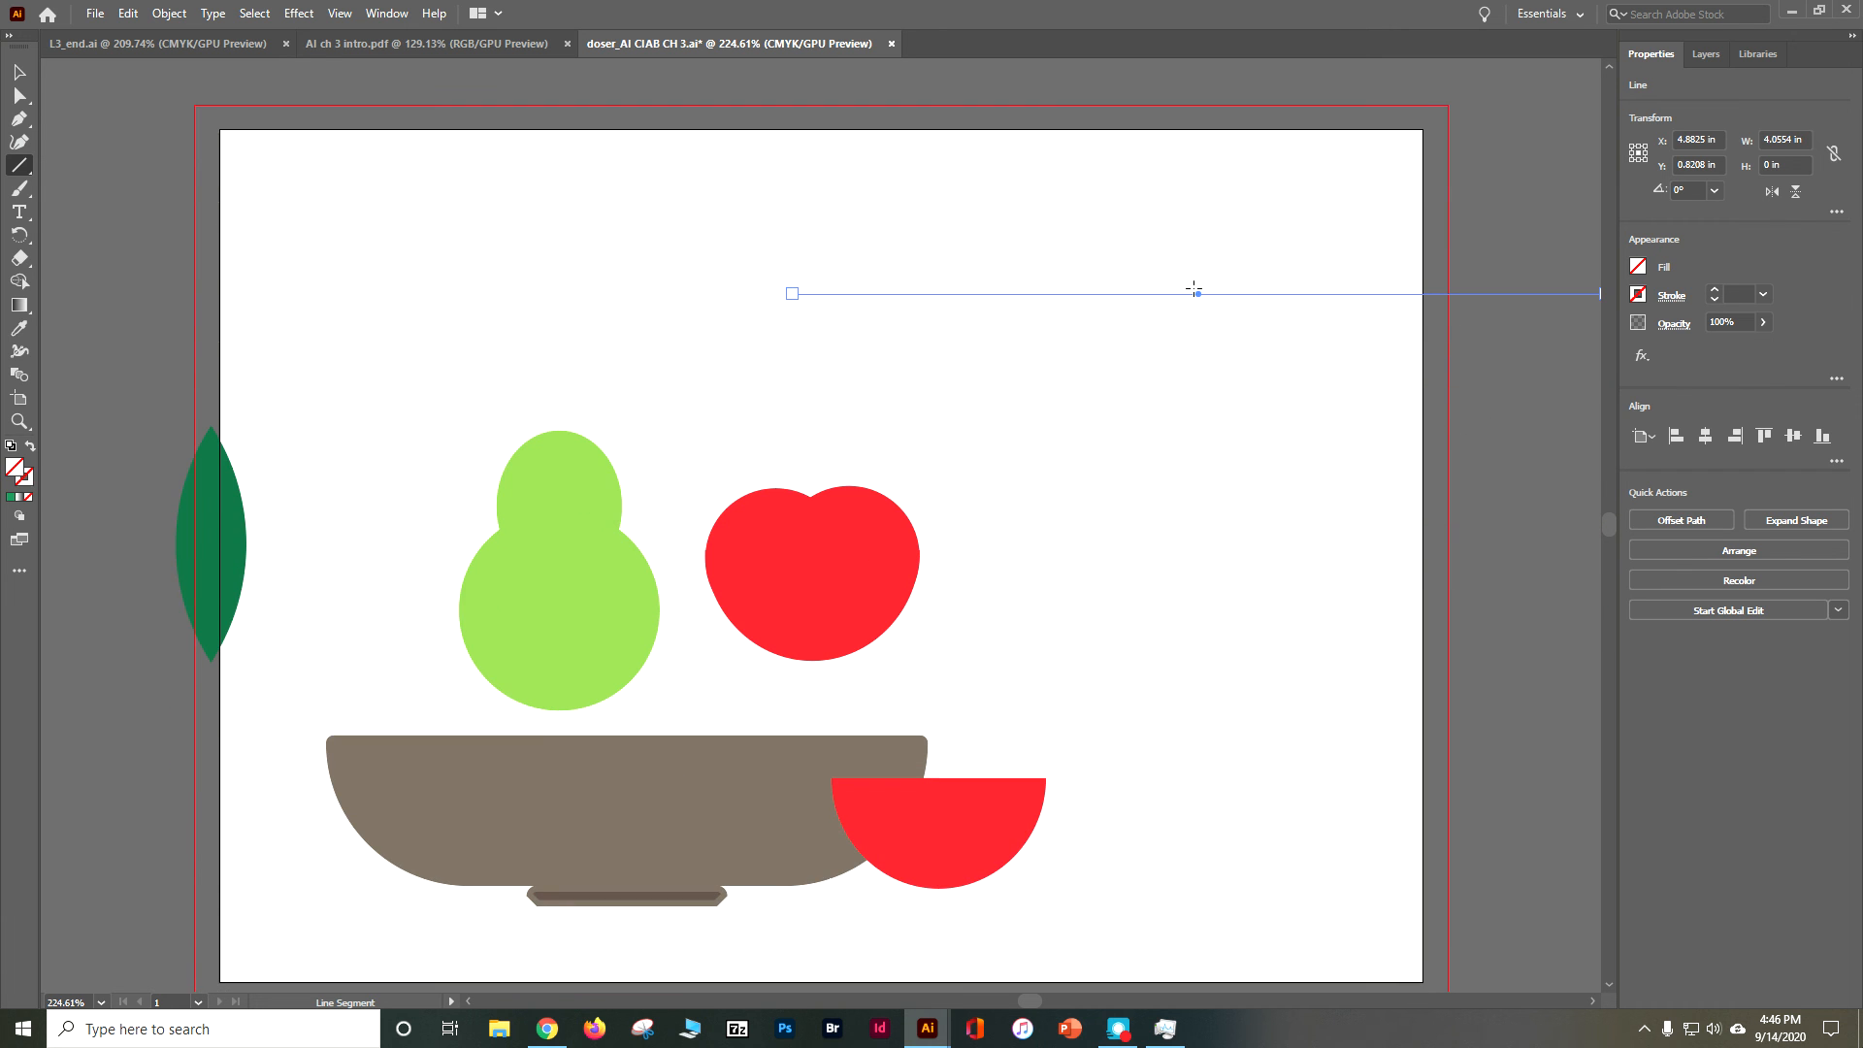
drag(1200, 296, 621, 905)
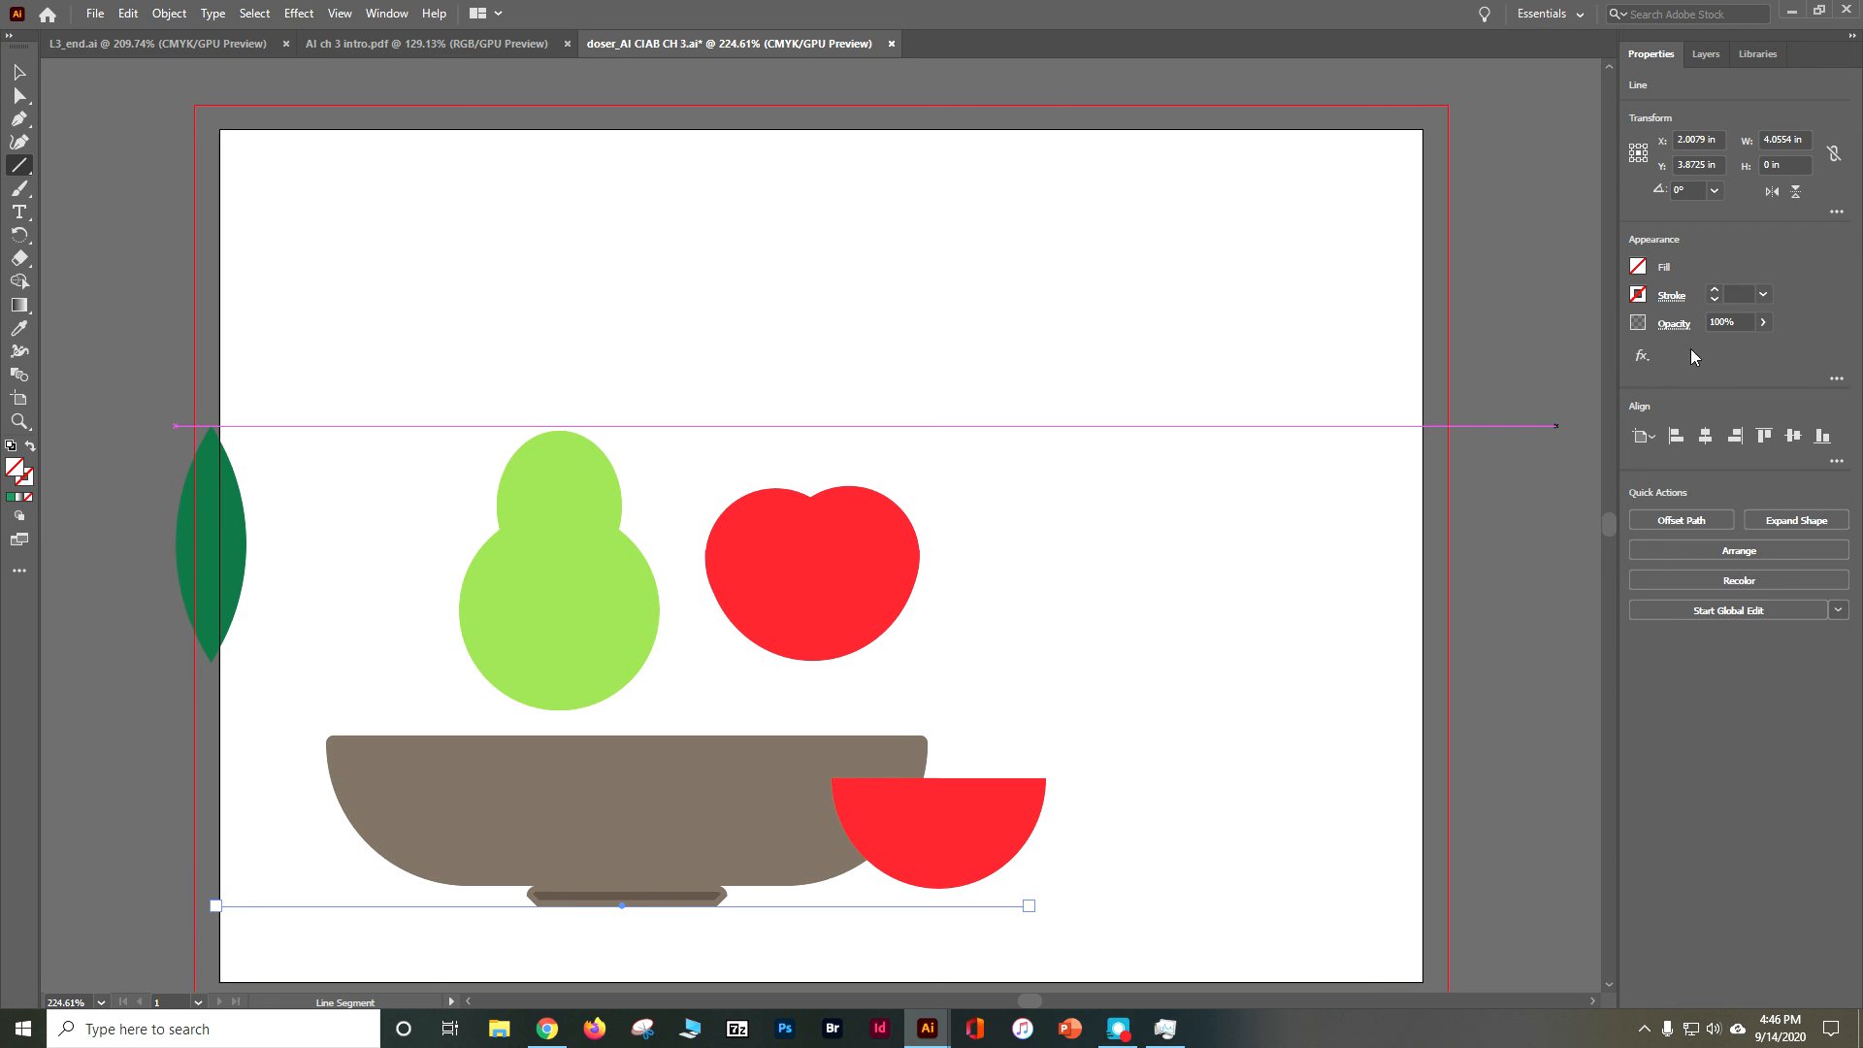
Give the line beneath the bowl a 1 pt dark brown stroke and deselect it
click(1642, 294)
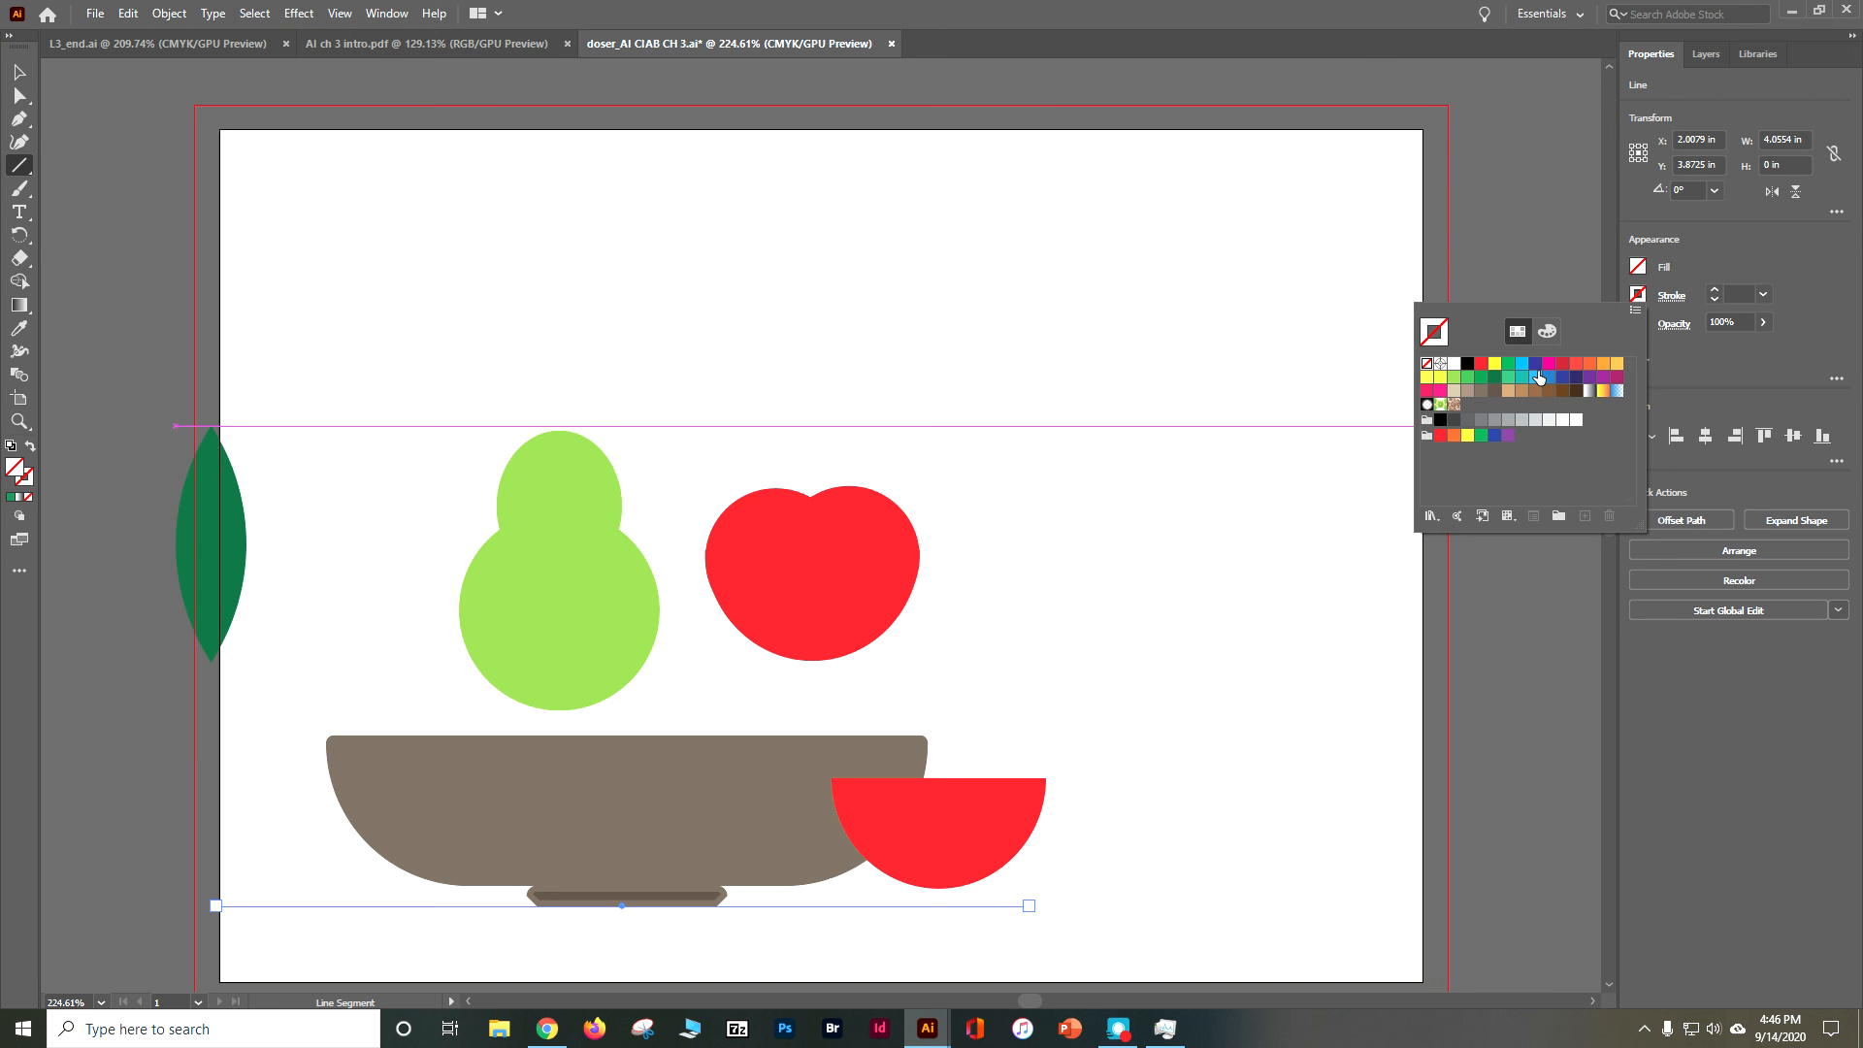
click(1563, 390)
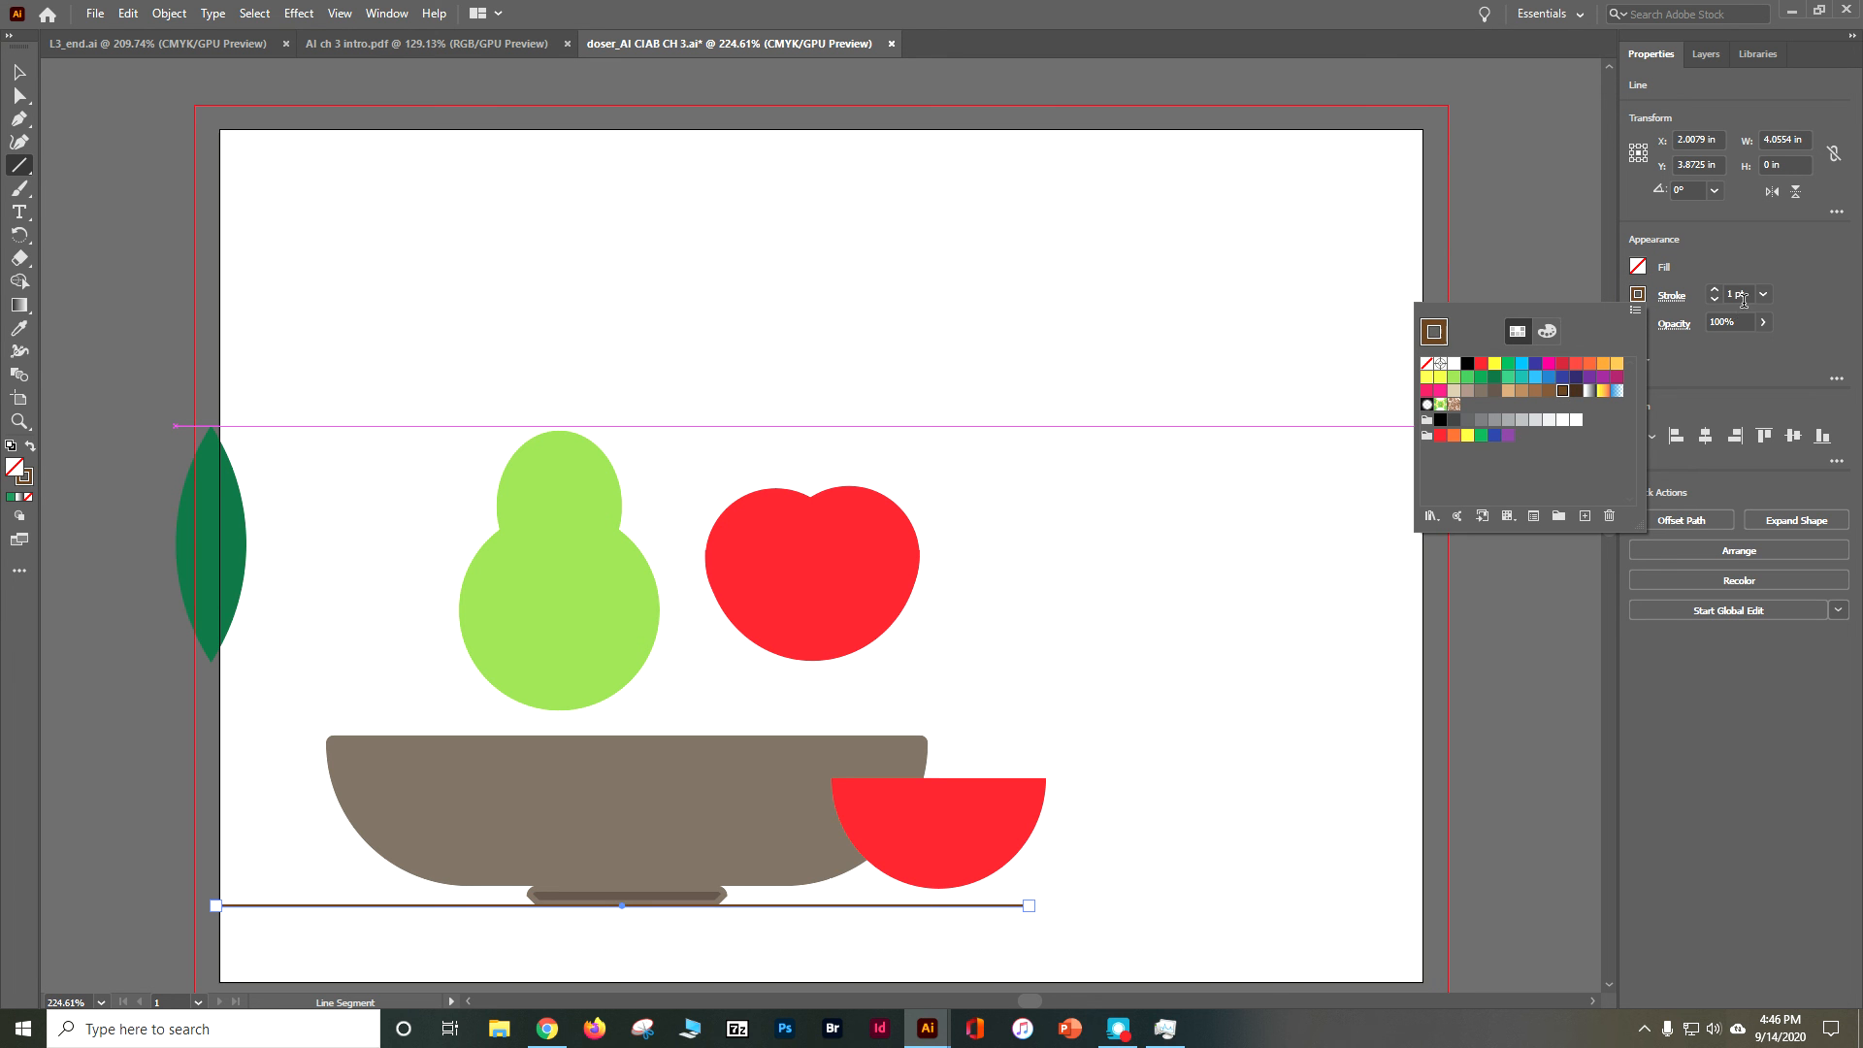
click(1716, 296)
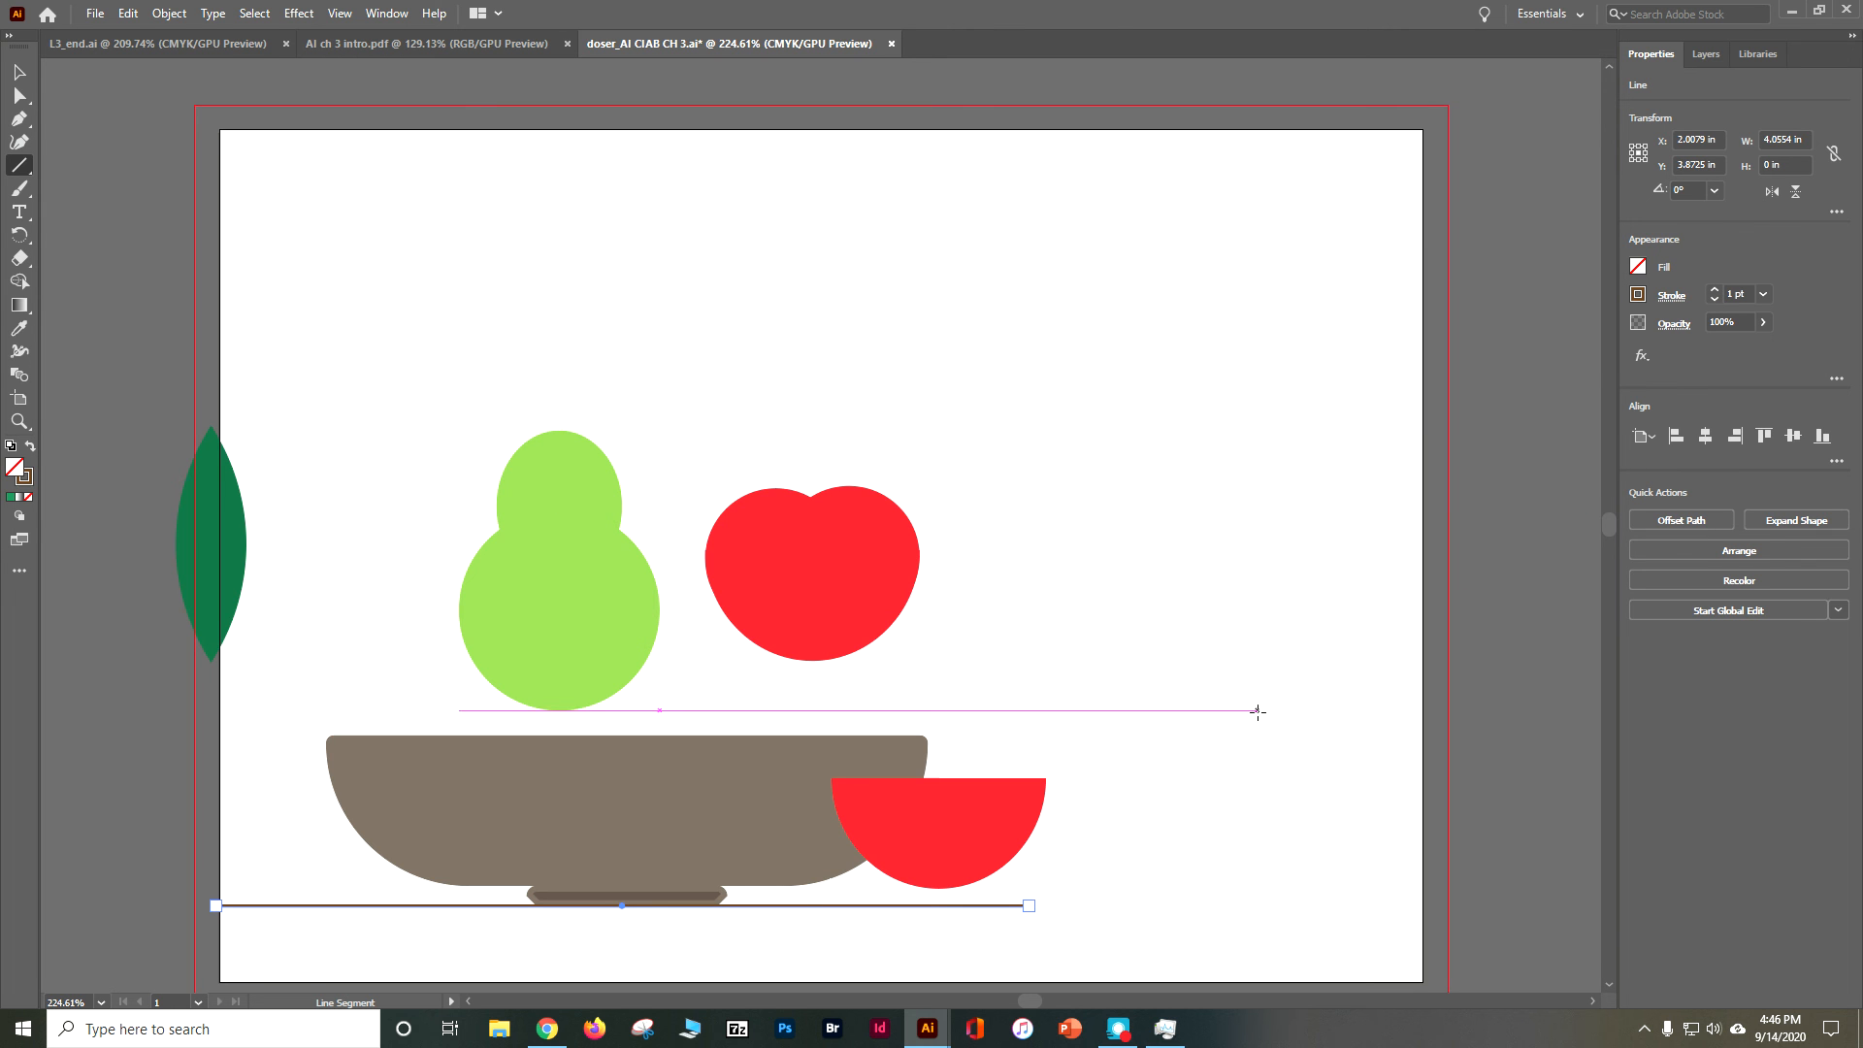
click(17, 72)
click(49, 266)
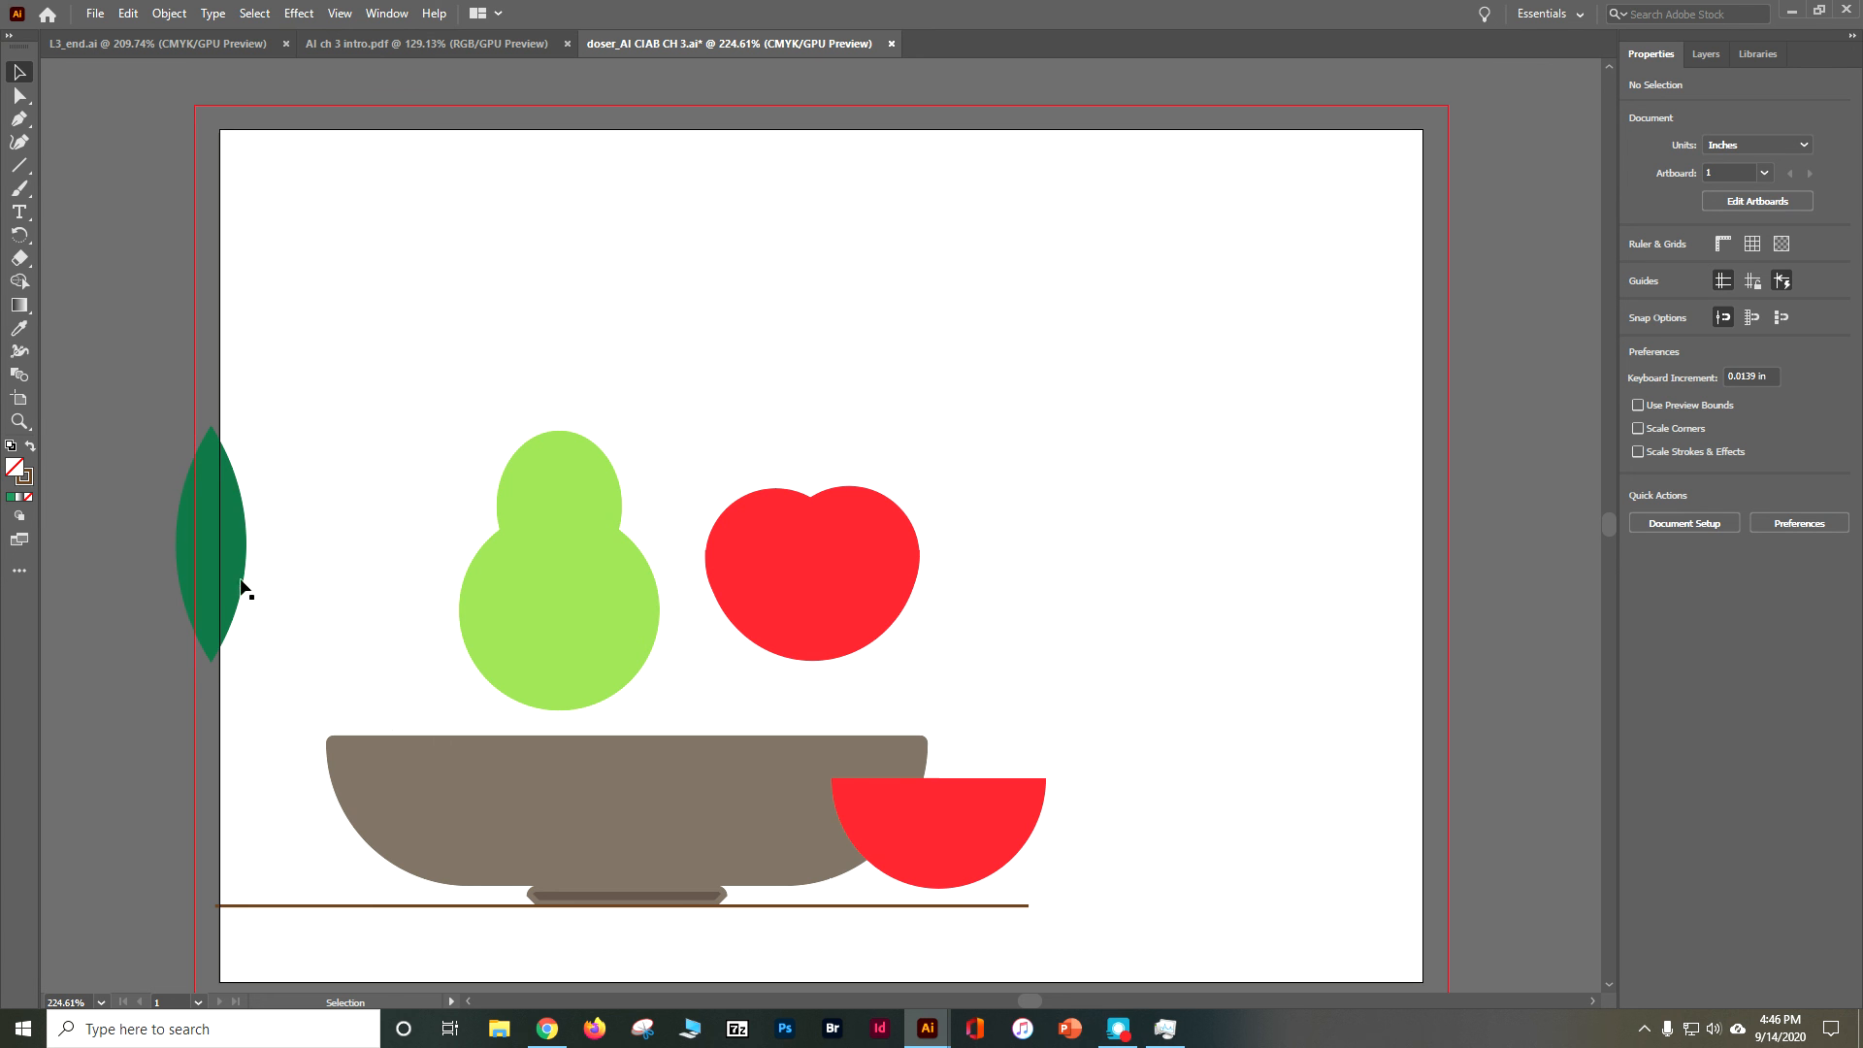
Shorten the brown line evenly from both ends to about 3.42 in wide, keeping it centered under the bowl
click(592, 906)
drag(1019, 909, 965, 907)
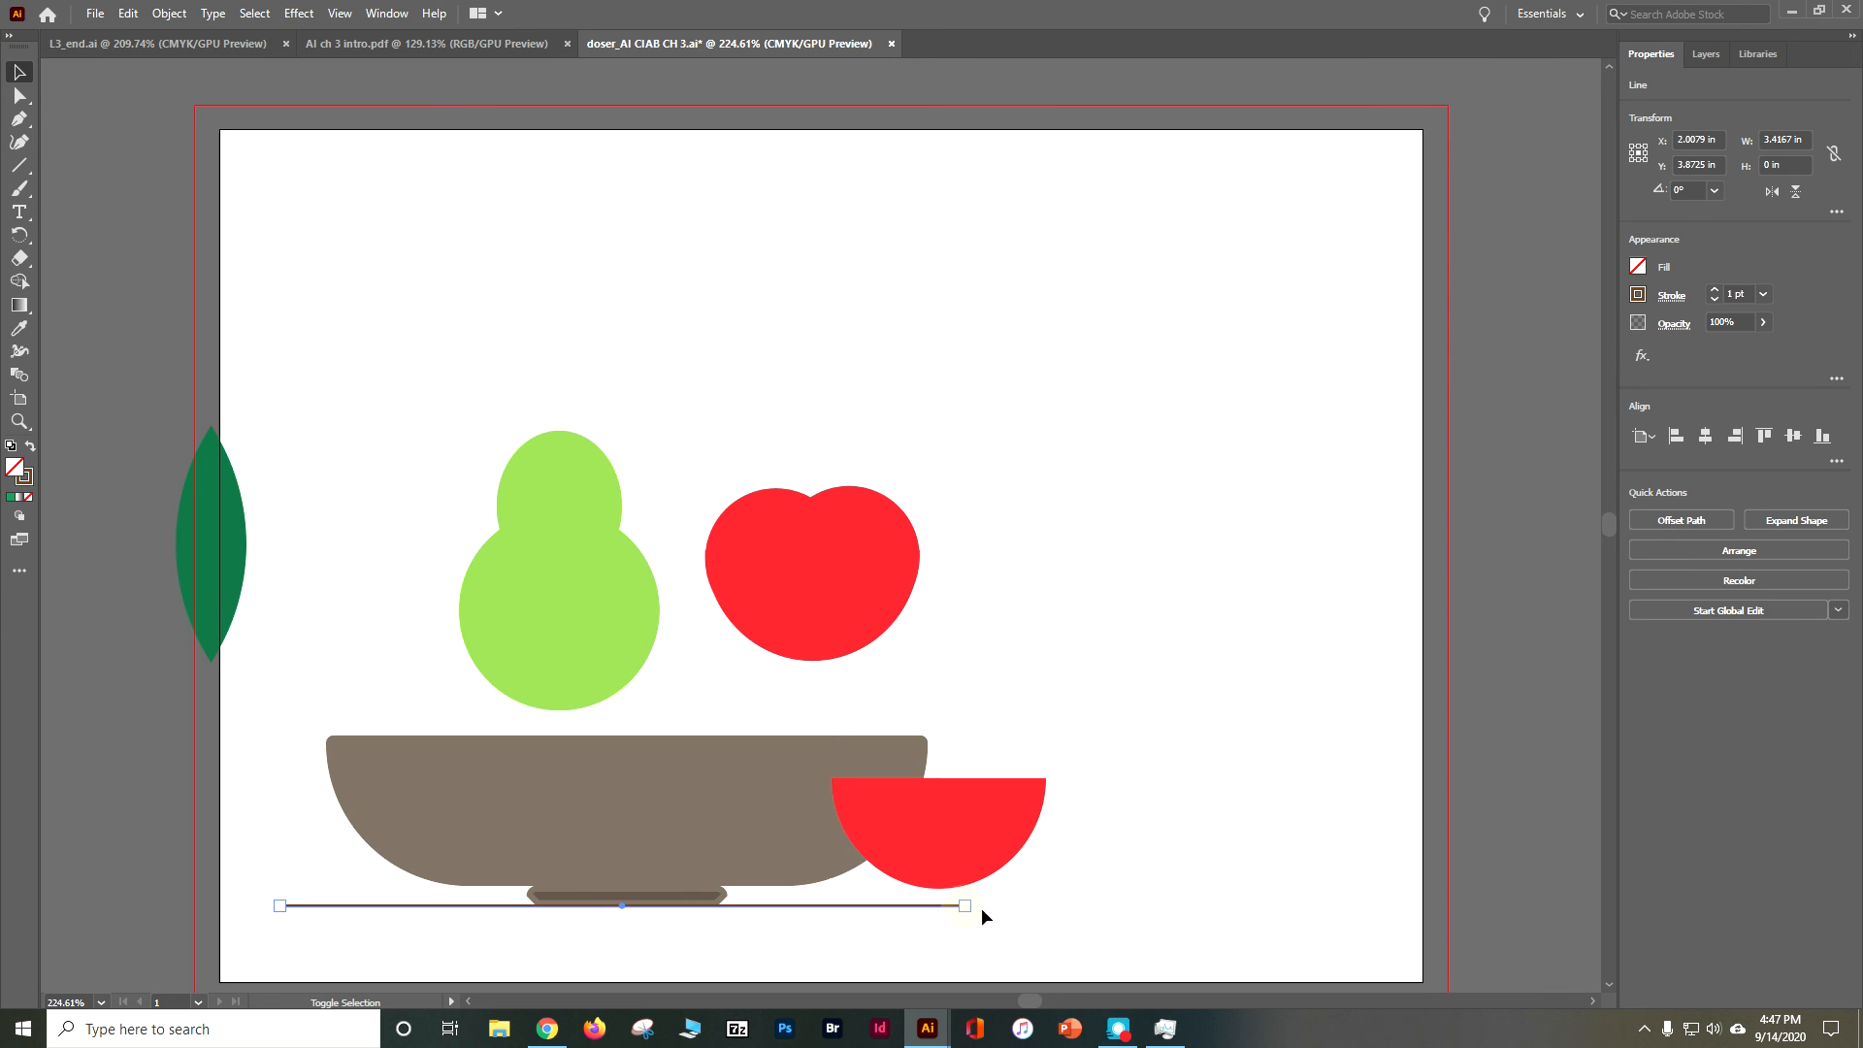
click(1118, 886)
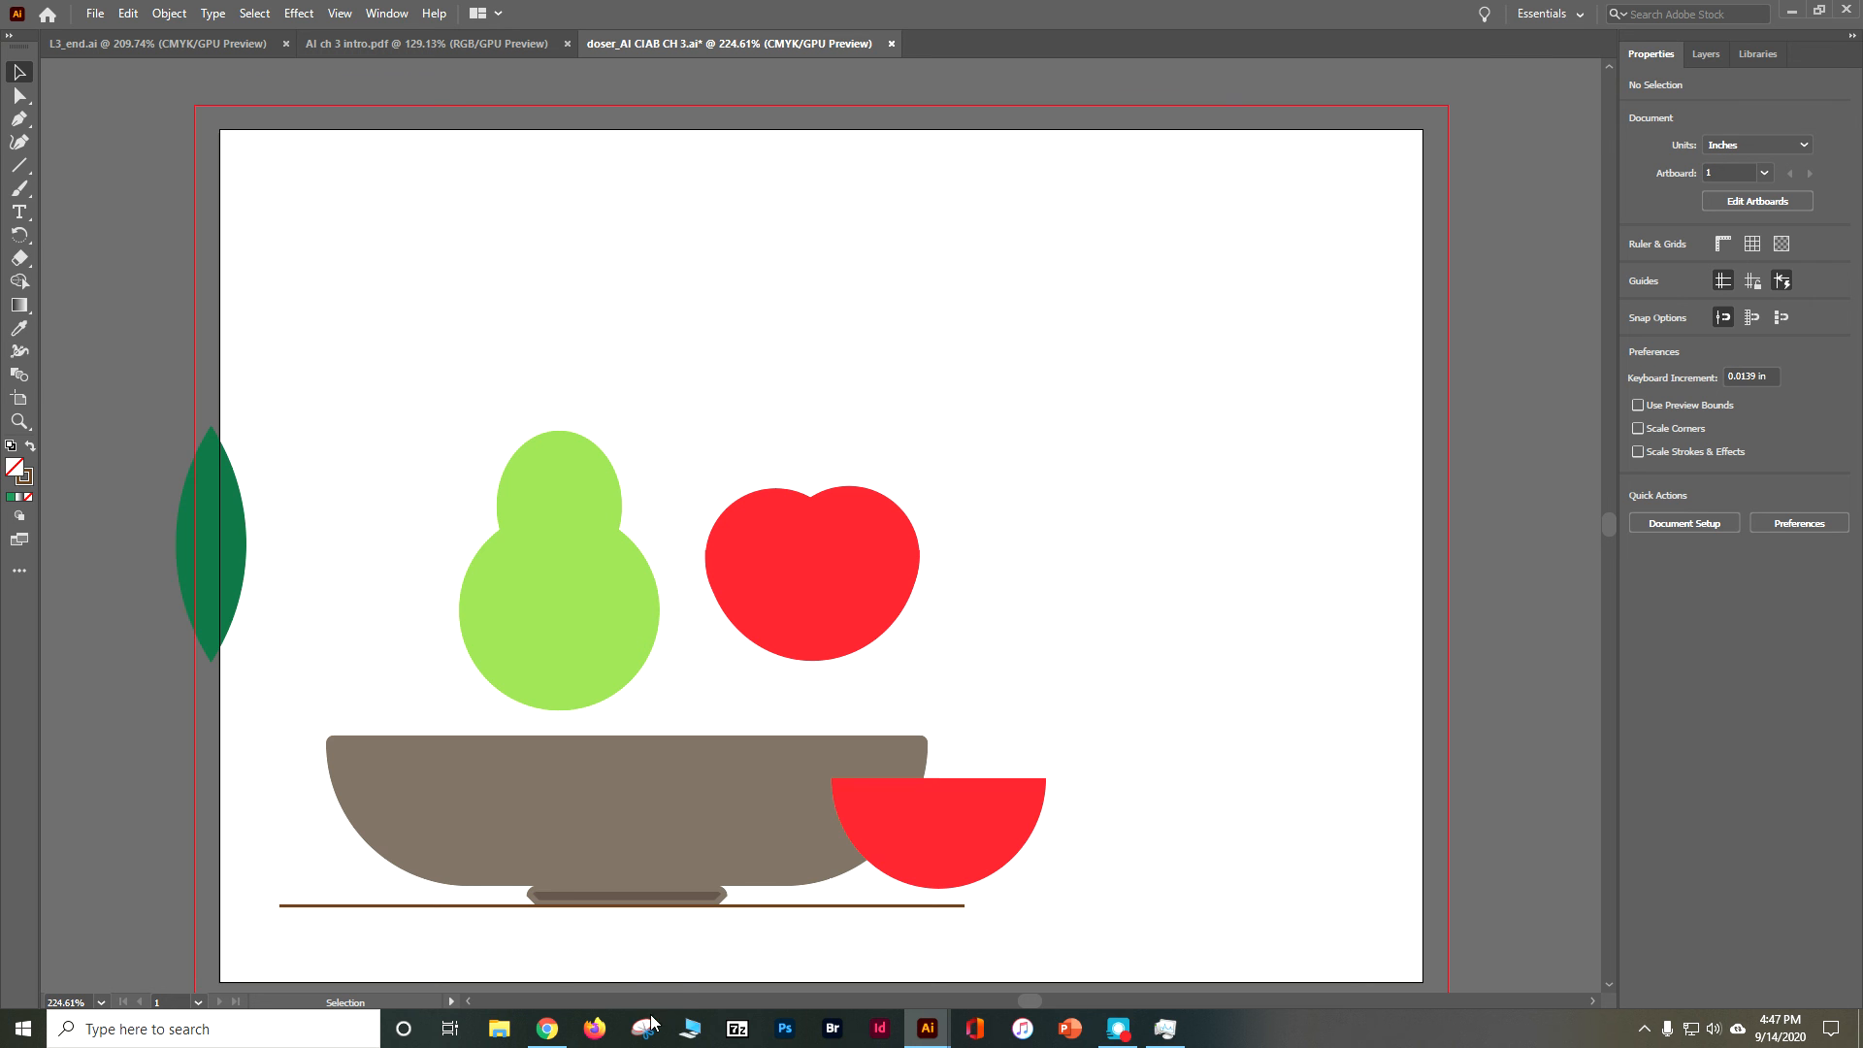
Group the bowl, its base and the brown line, then save the document and deselect the group
drag(287, 787, 626, 924)
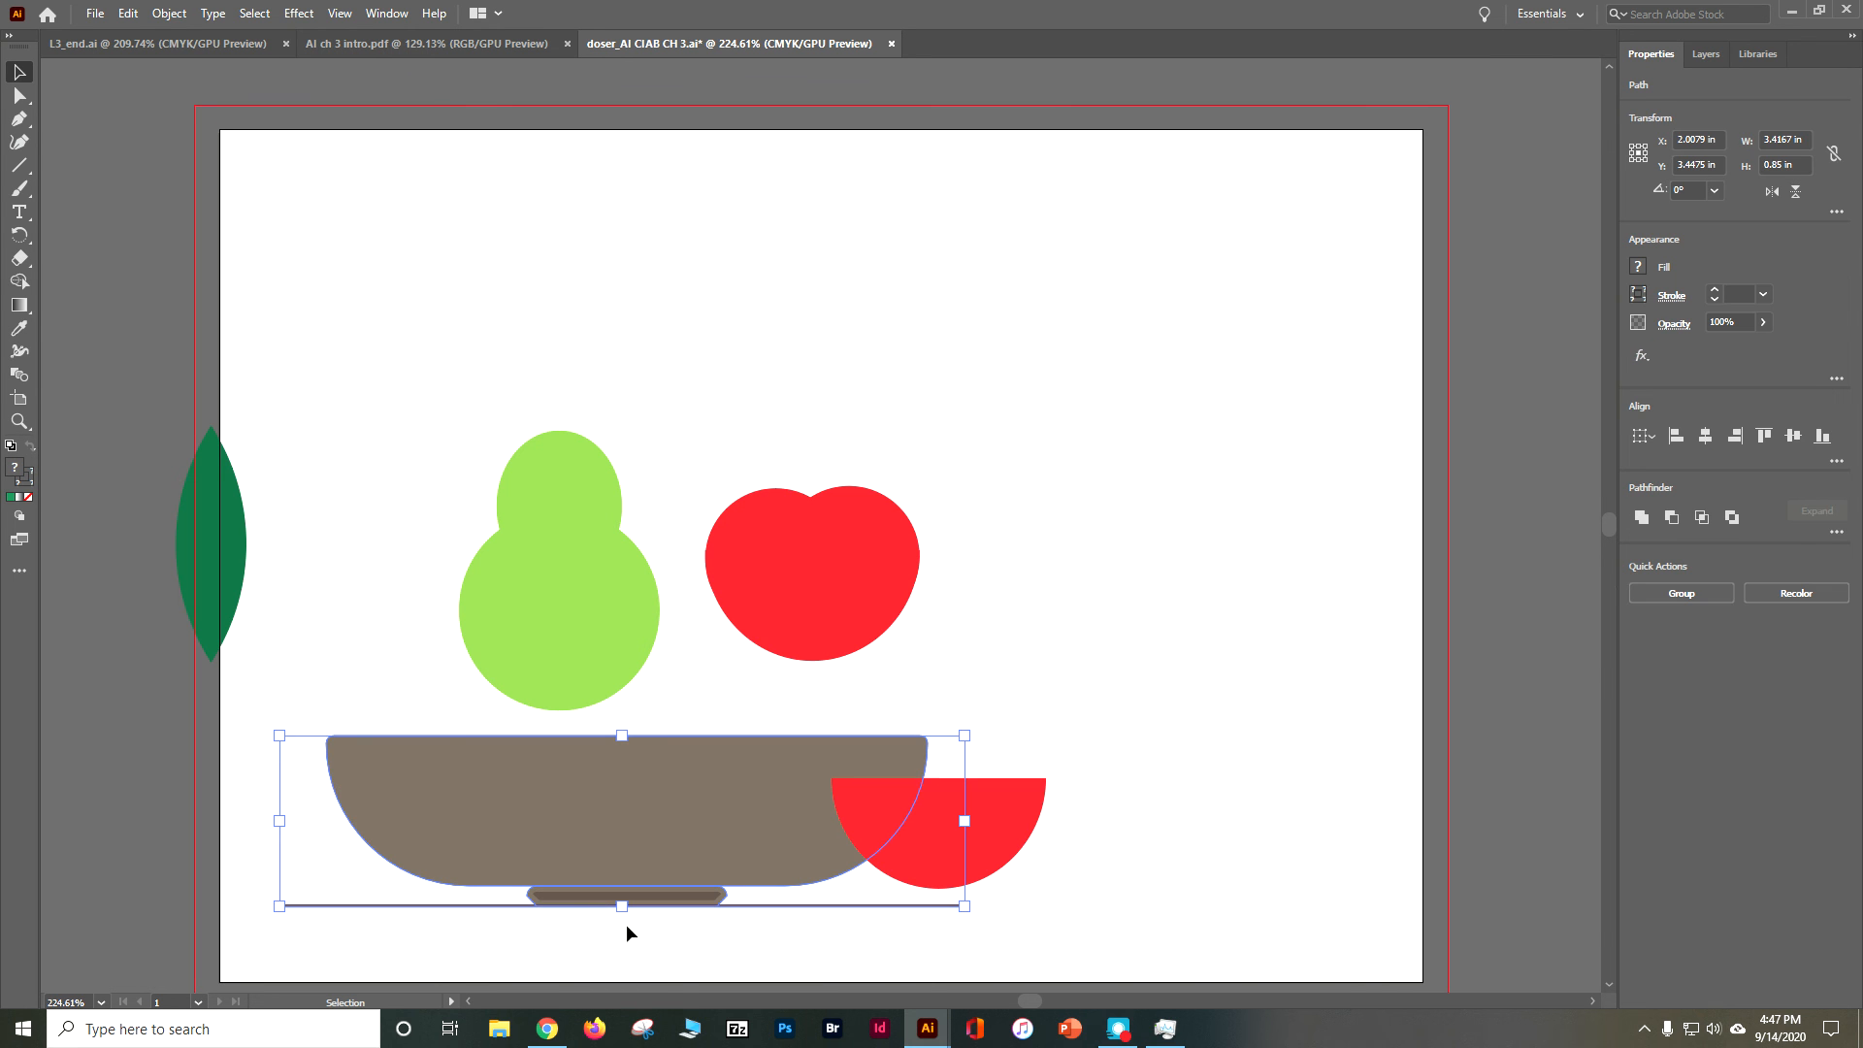
click(1685, 596)
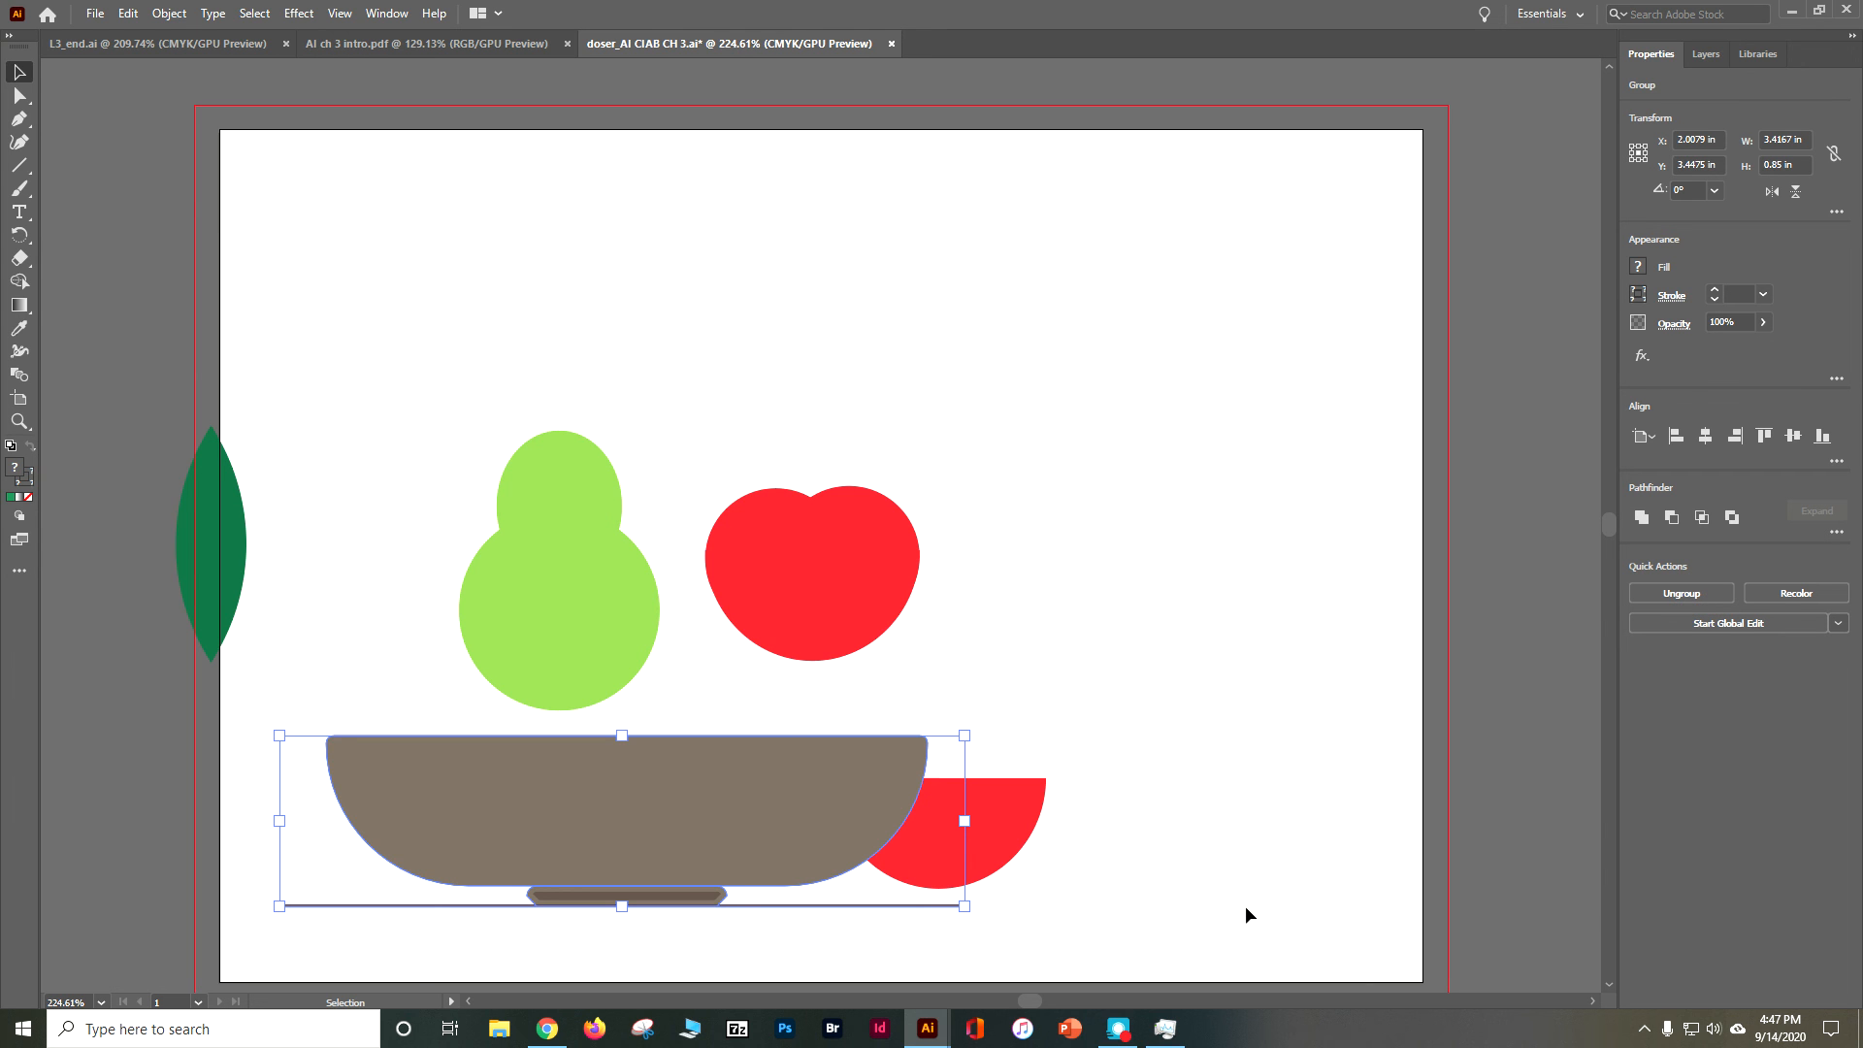
key(a)
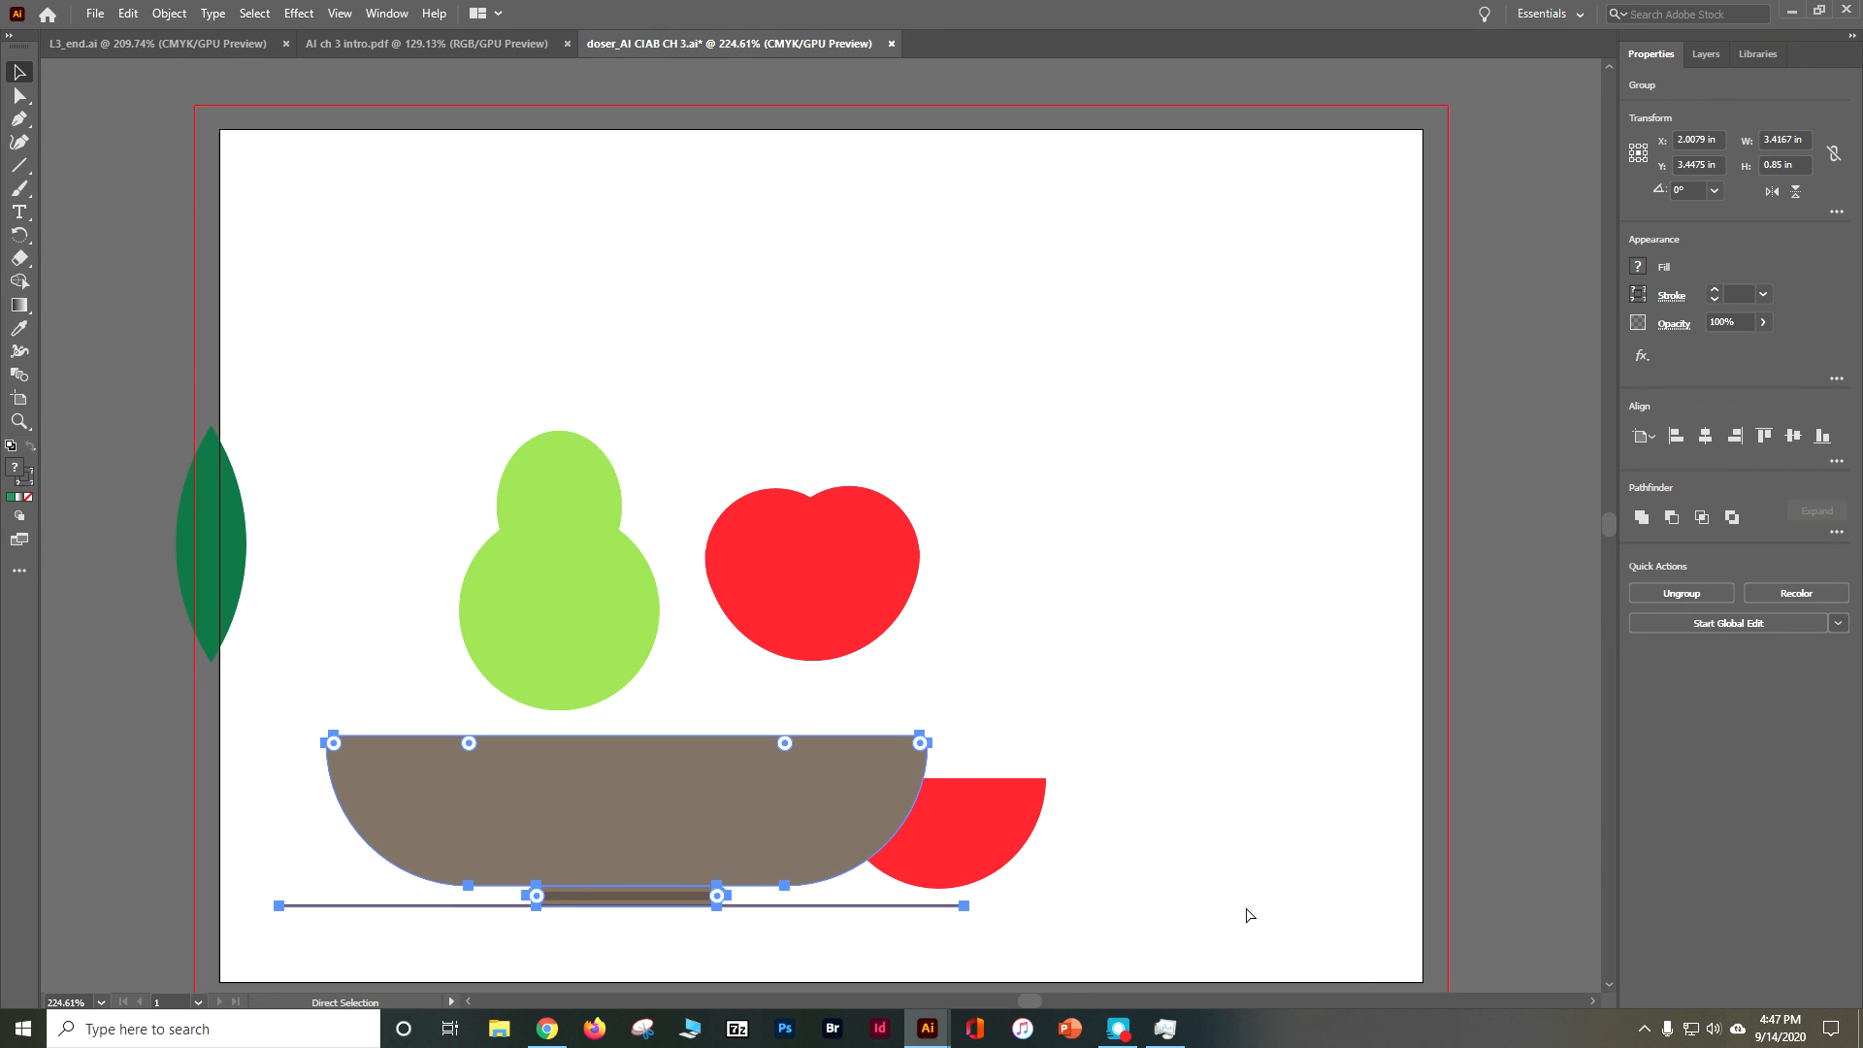
key(ctrl+s)
key(v)
click(1491, 818)
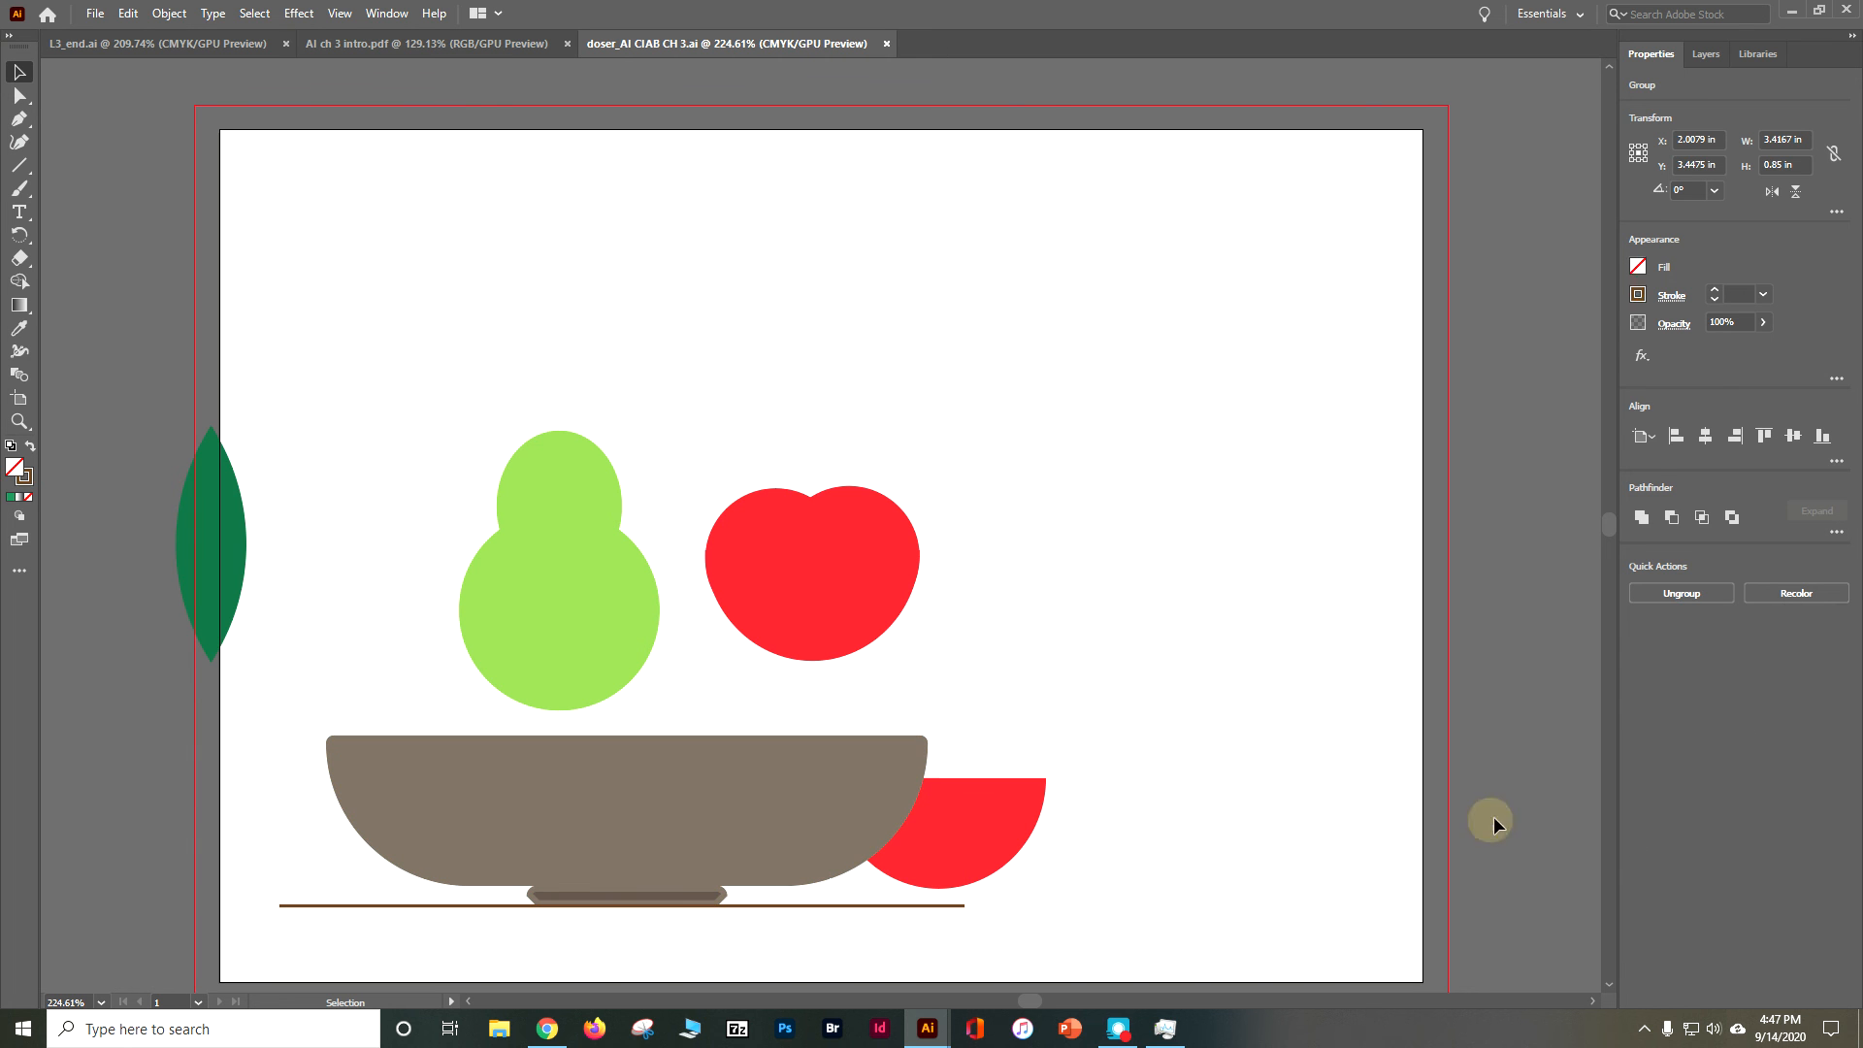